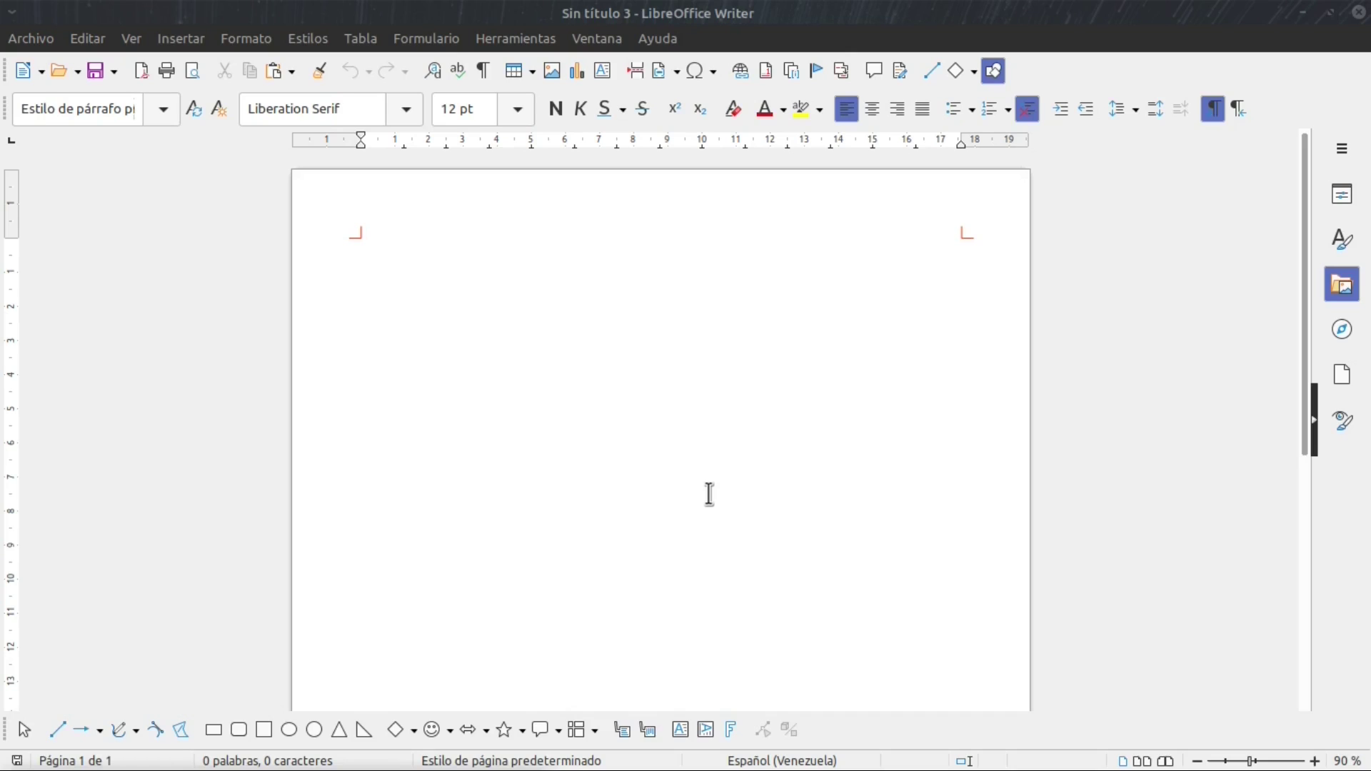
right_click(659, 409)
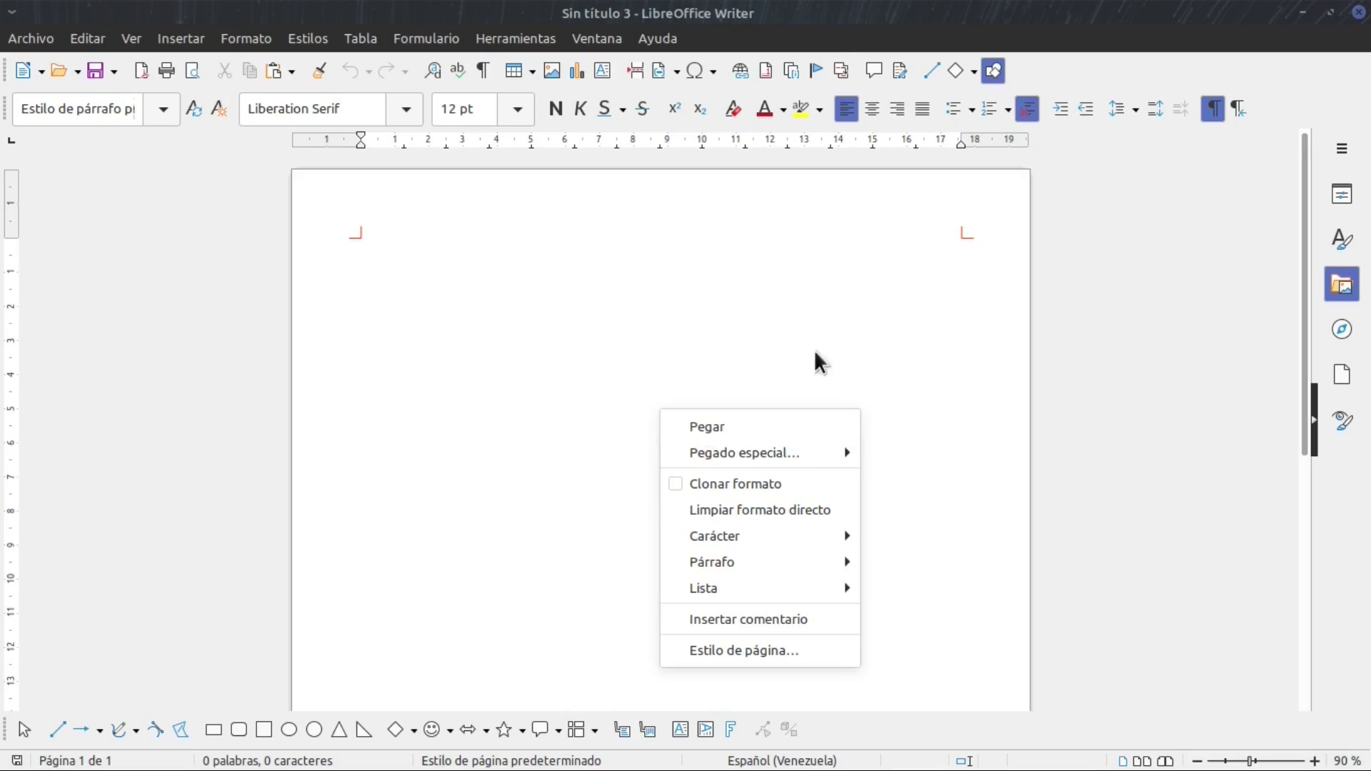
left_click(735, 397)
scroll(860, 459, "down", 8)
scroll(862, 459, "up", 8)
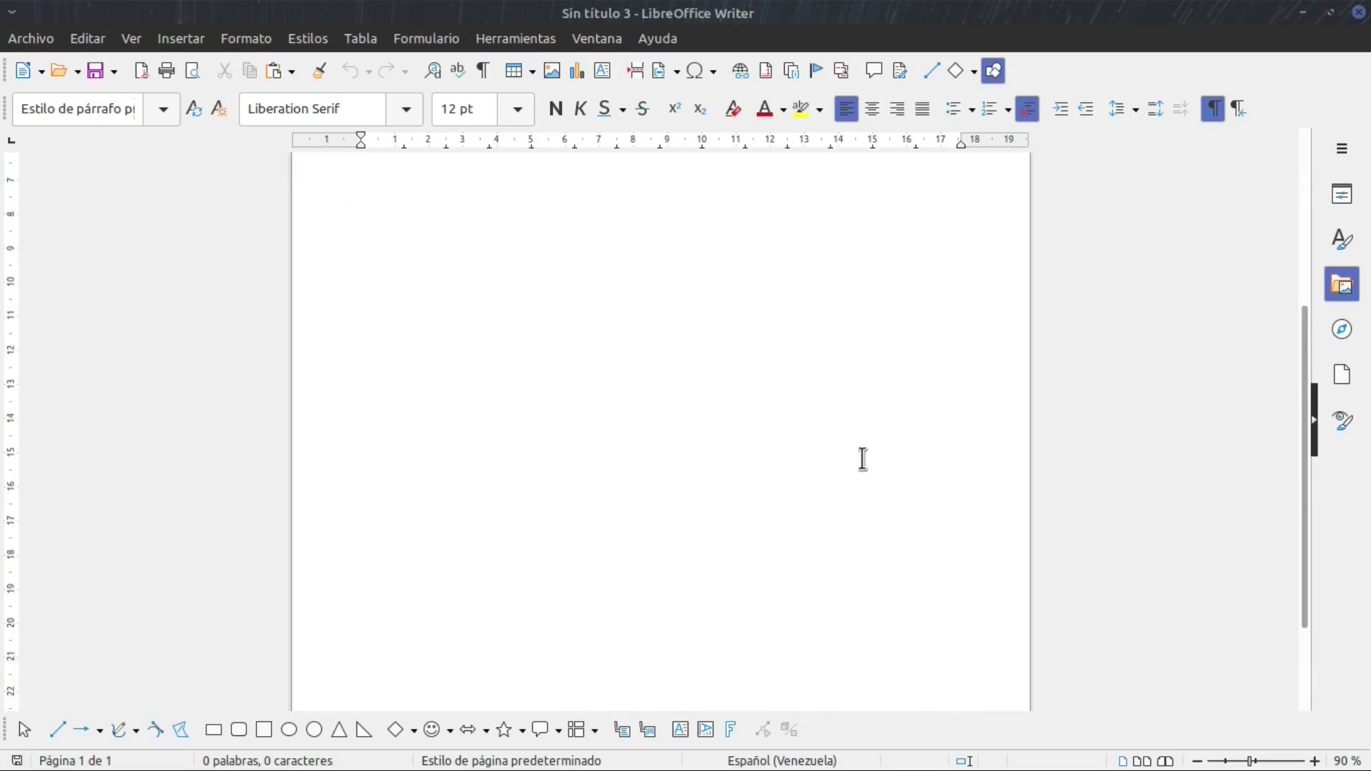
Paste the copied text with its captioned figure into the blank document and return to the start of the content.
right_click(705, 451)
left_click(760, 468)
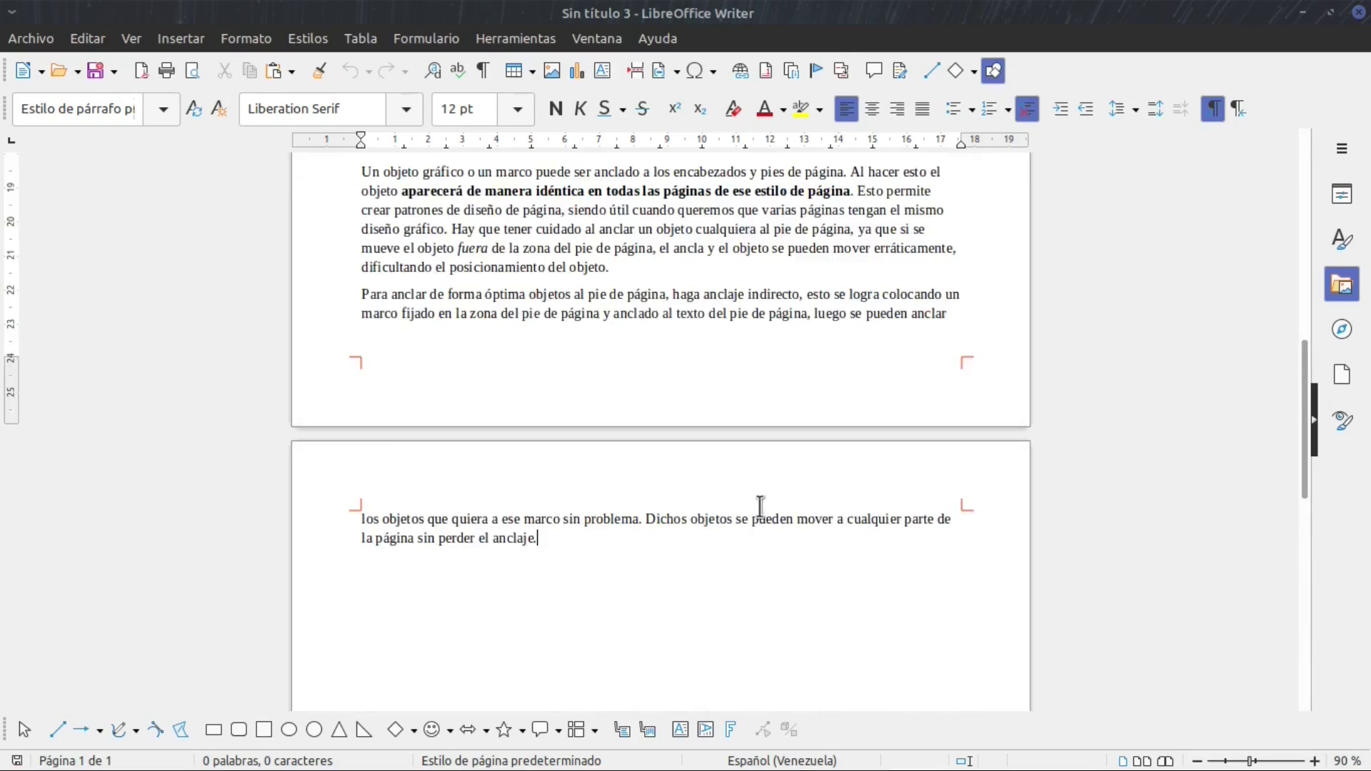
scroll(737, 457, "up", 4)
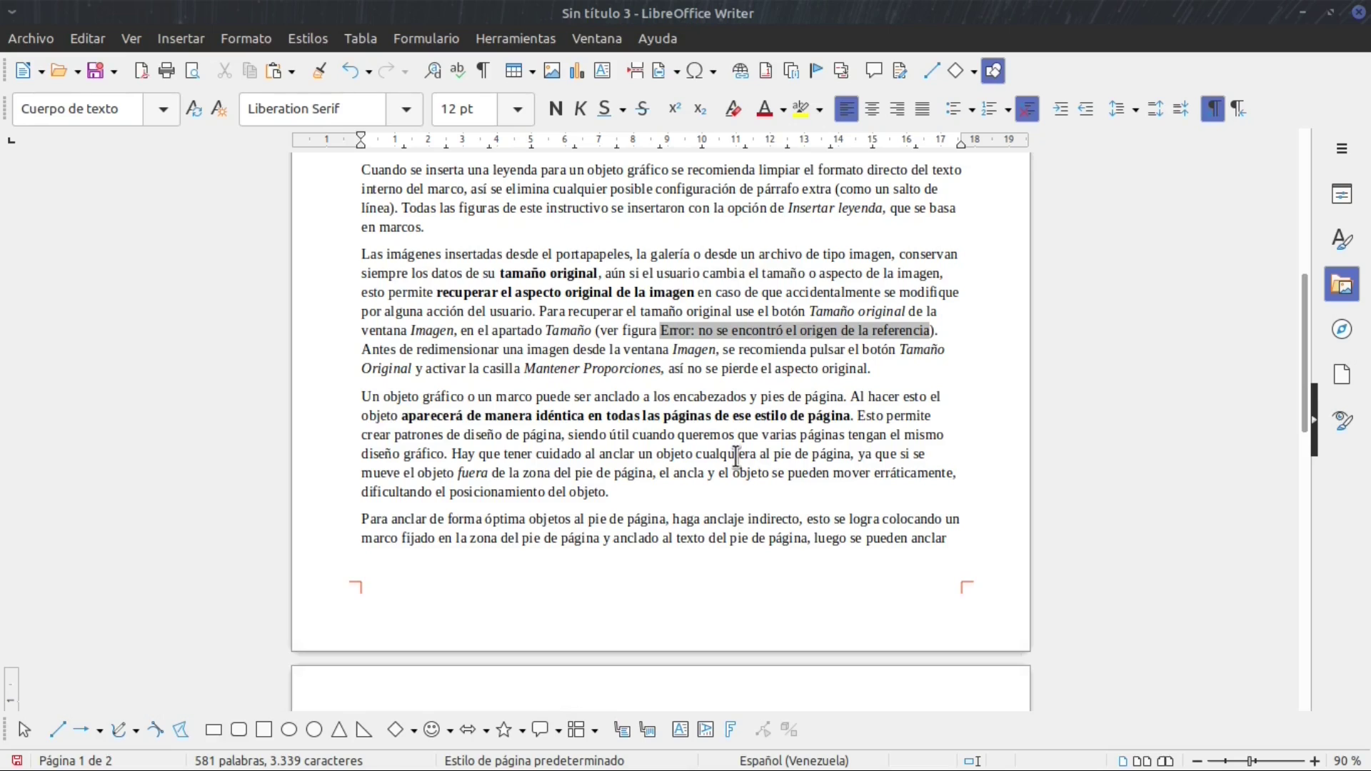
scroll(736, 455, "up", 3)
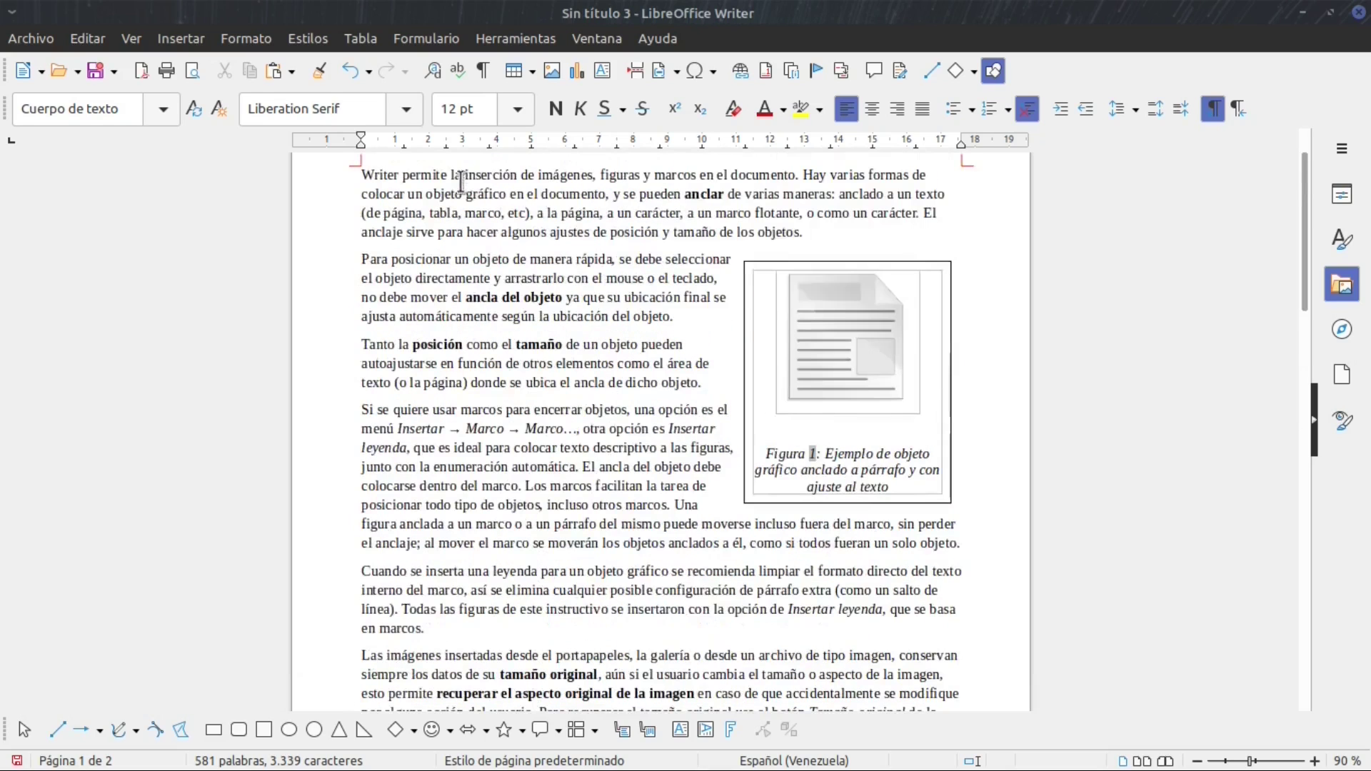
scroll(465, 179, "up", 3)
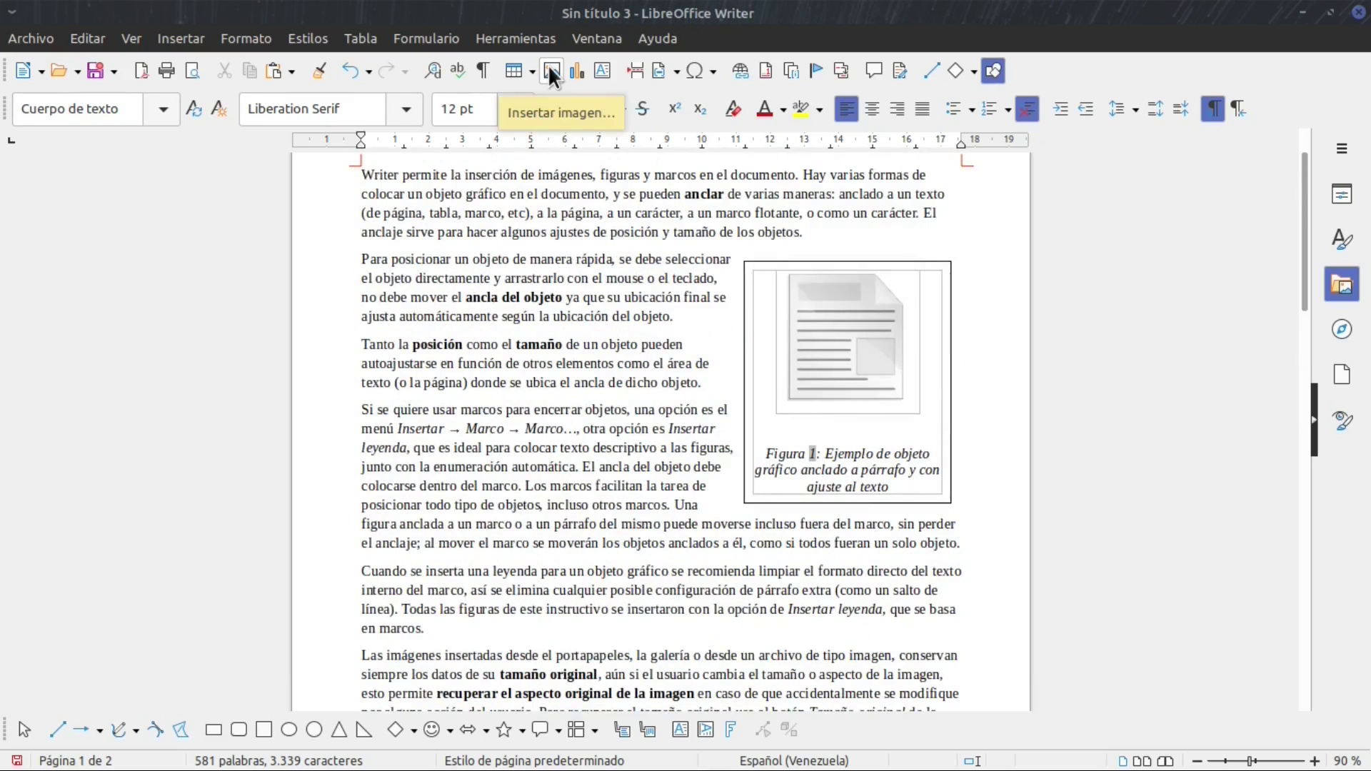
left_click(181, 39)
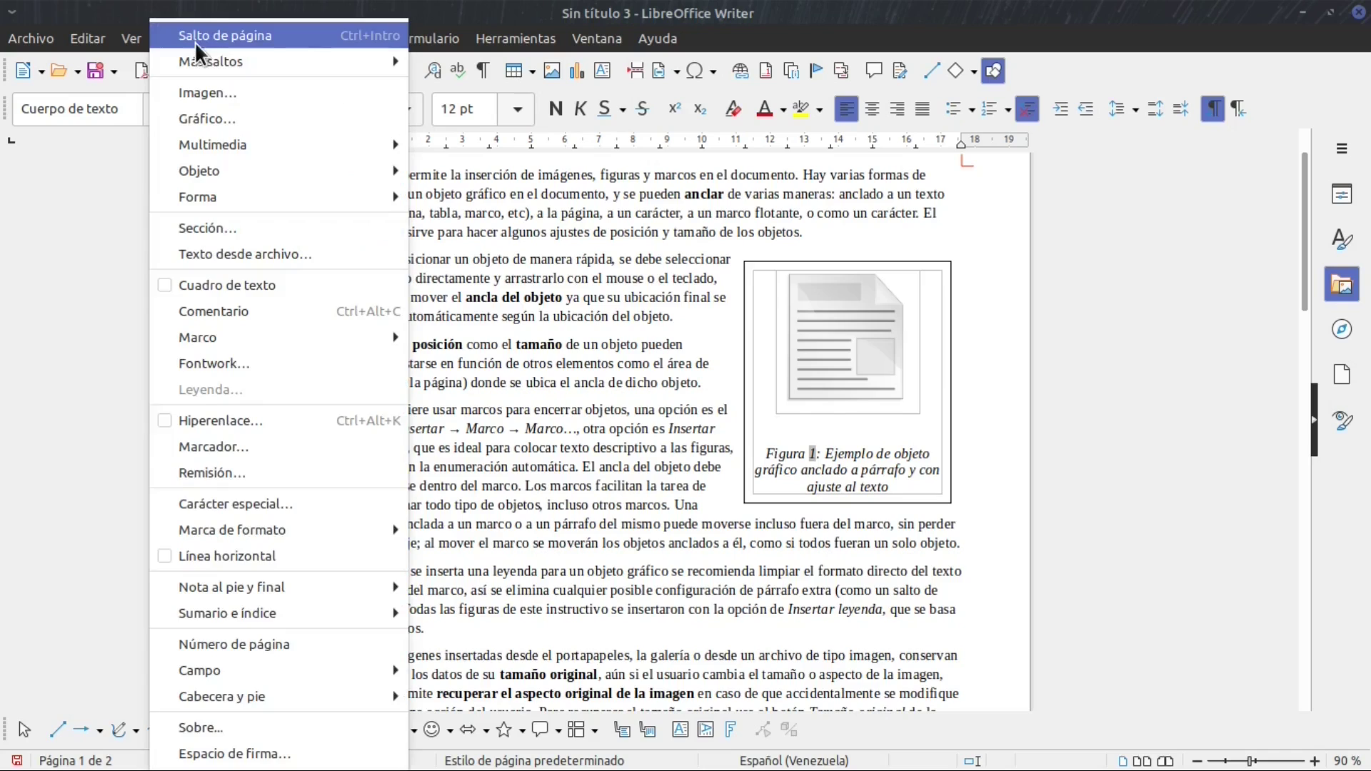
left_click(640, 443)
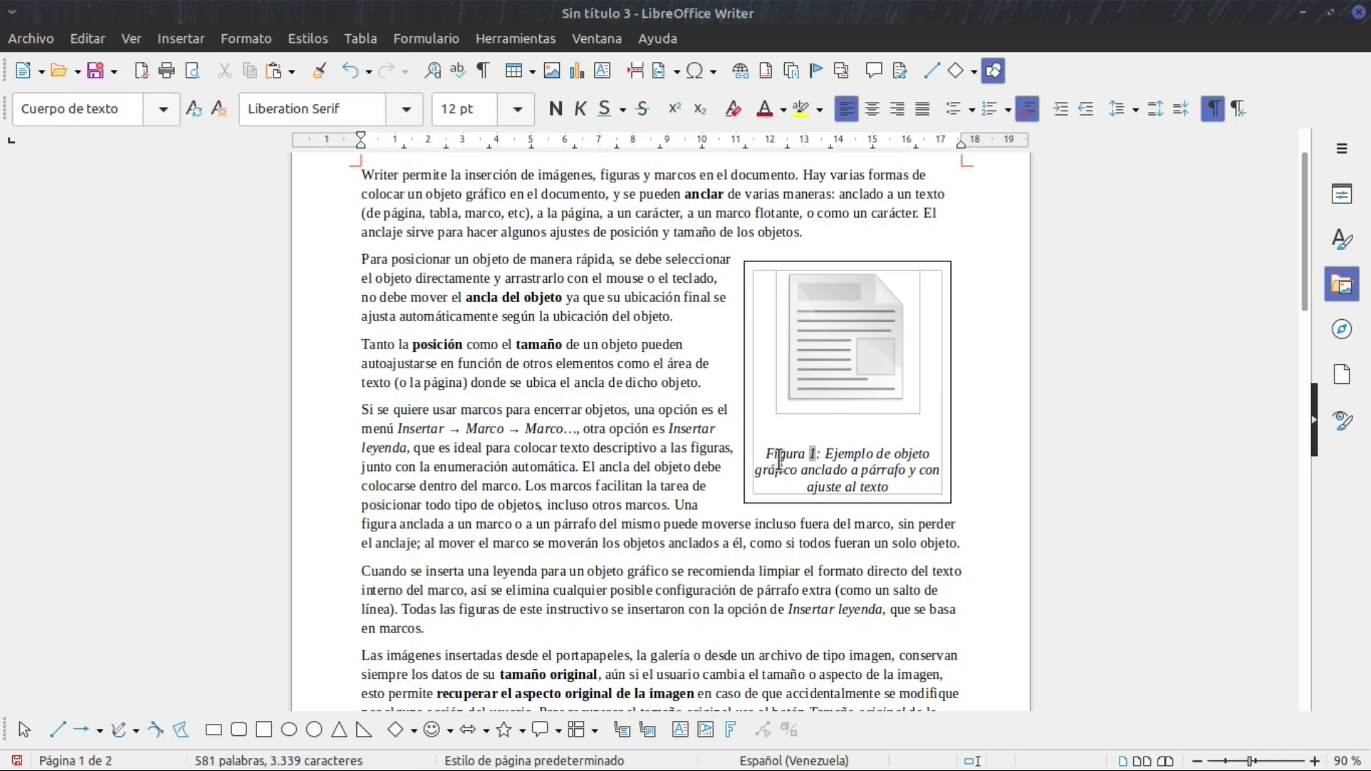
Insert the gray gear shape from the gallery's Formas category over the paragraph beginning "Si se quiere usar marcos".
left_click(1344, 287)
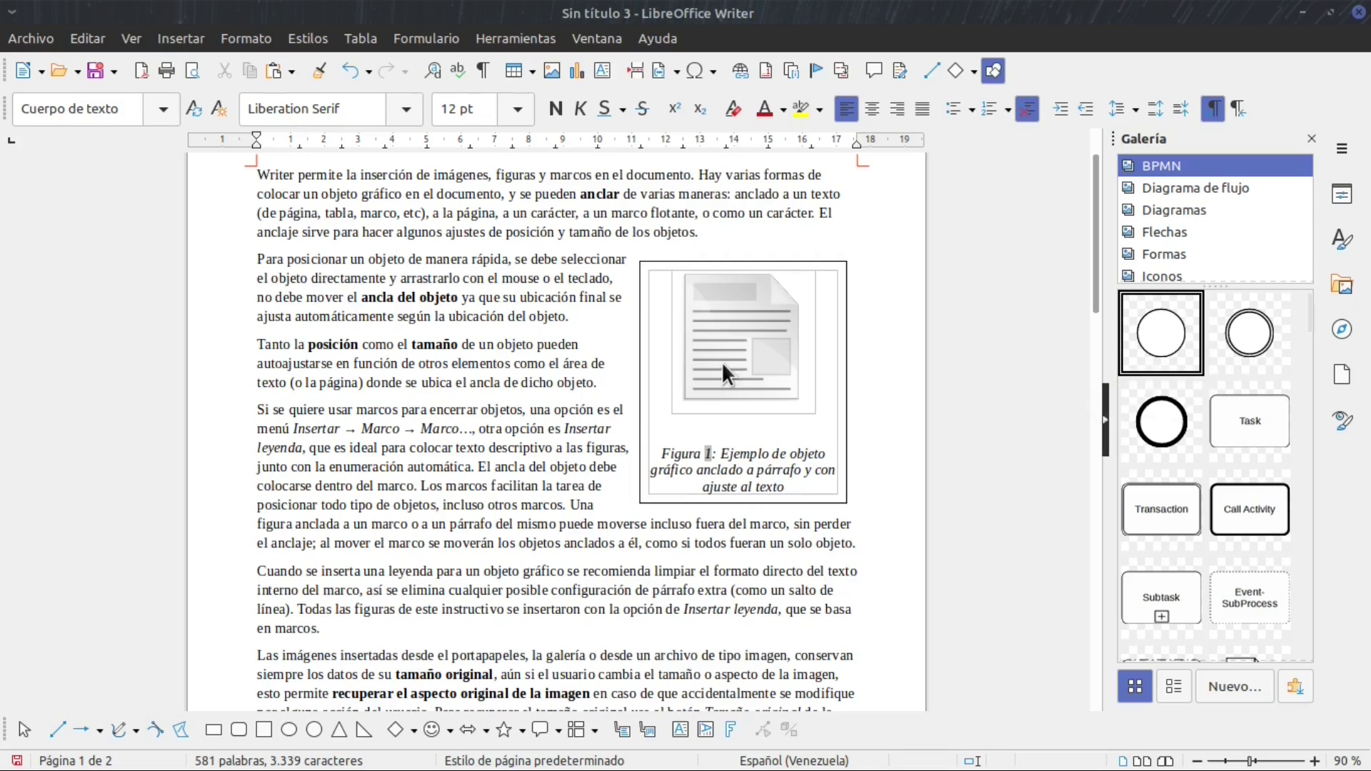
left_click(1170, 254)
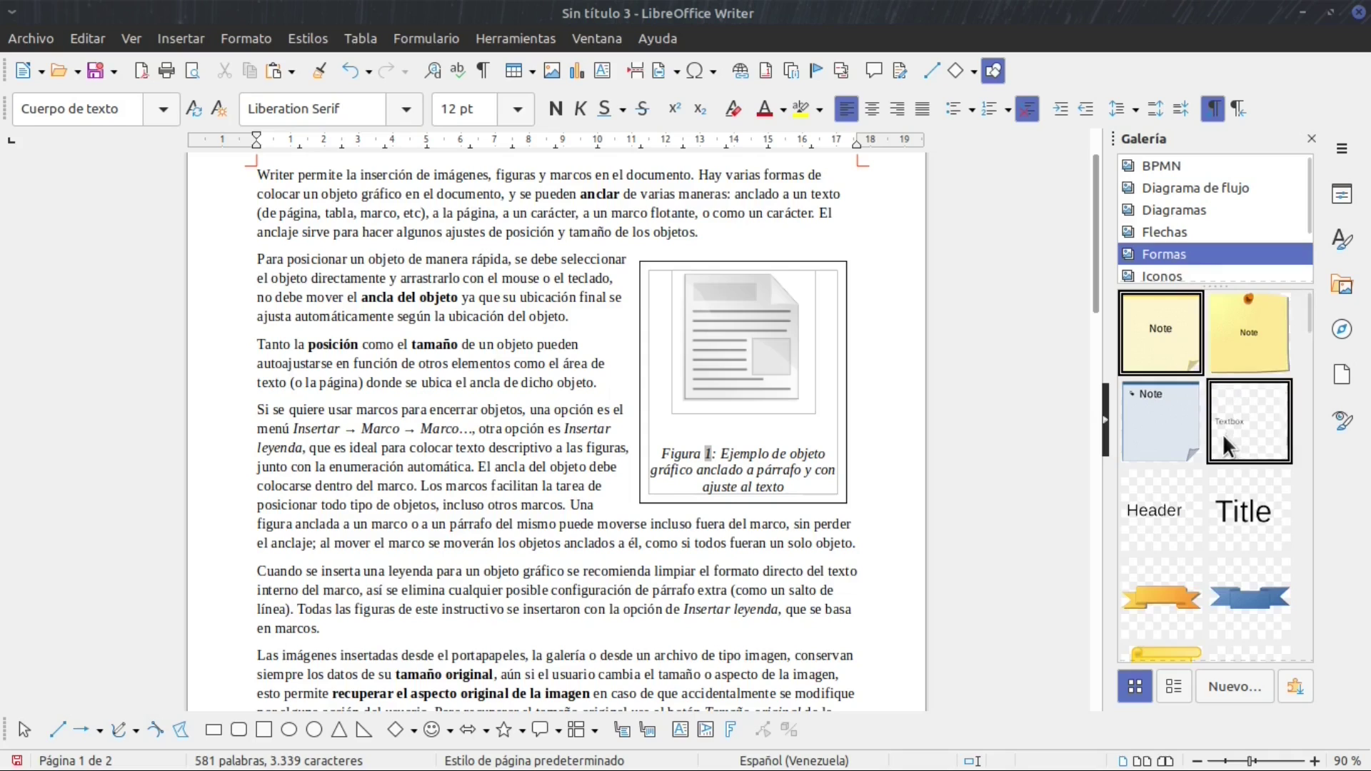
scroll(1223, 435, "down", 5)
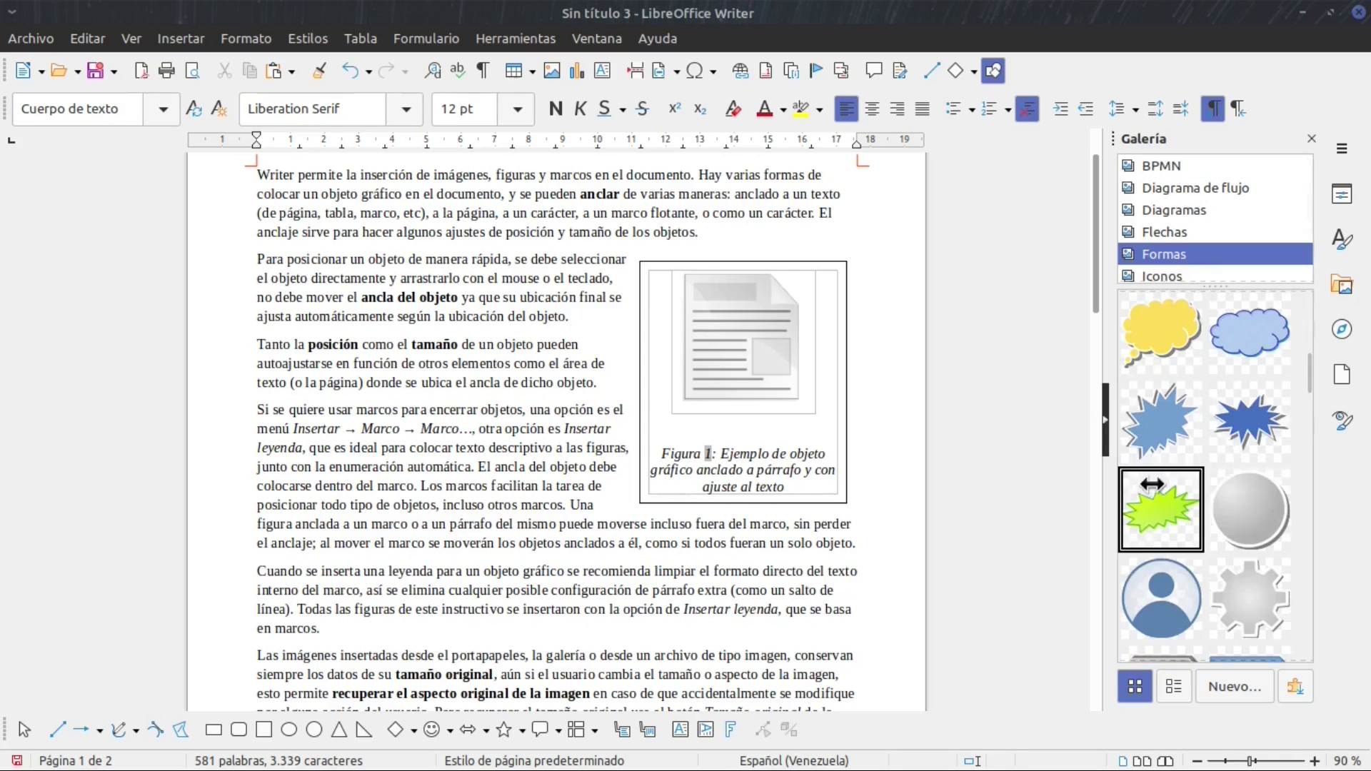
scroll(1160, 508, "down", 2)
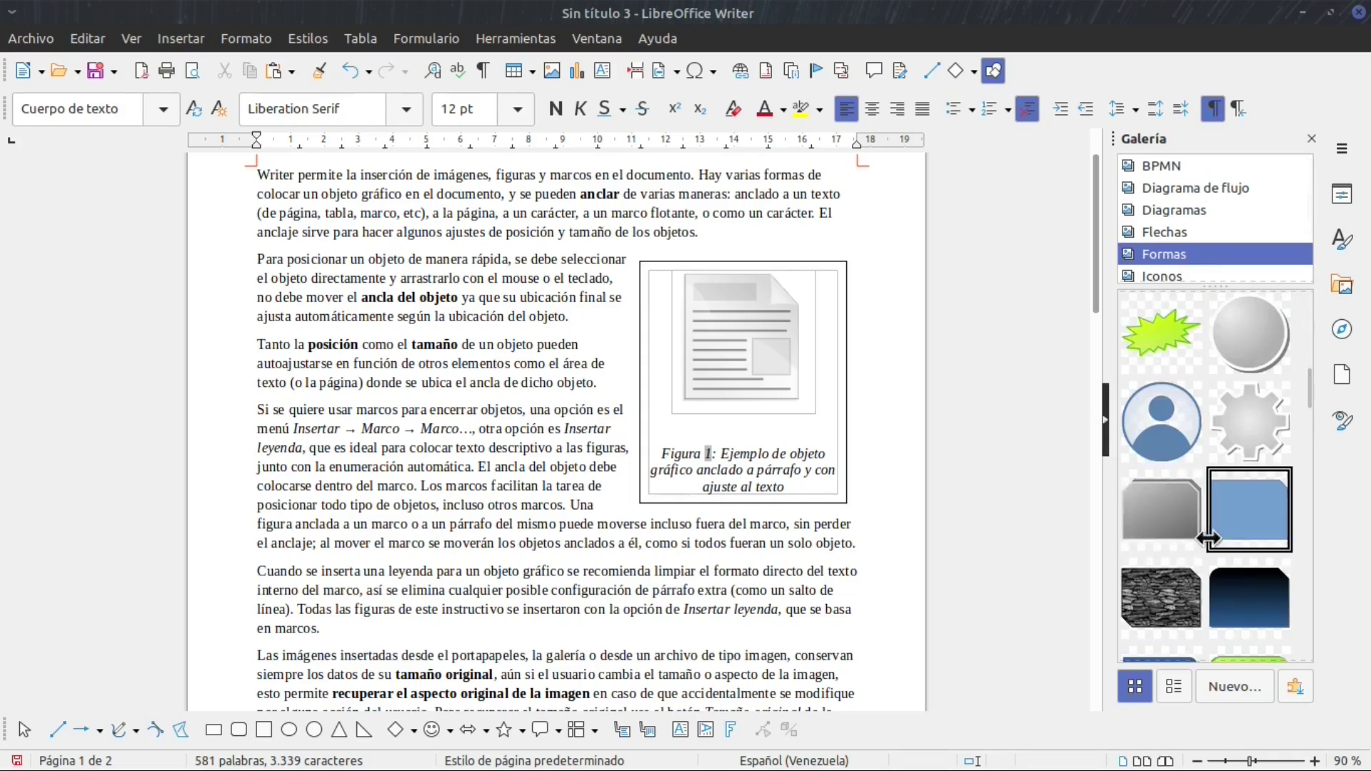
left_click(1239, 429)
left_click_drag(1239, 429, 390, 493)
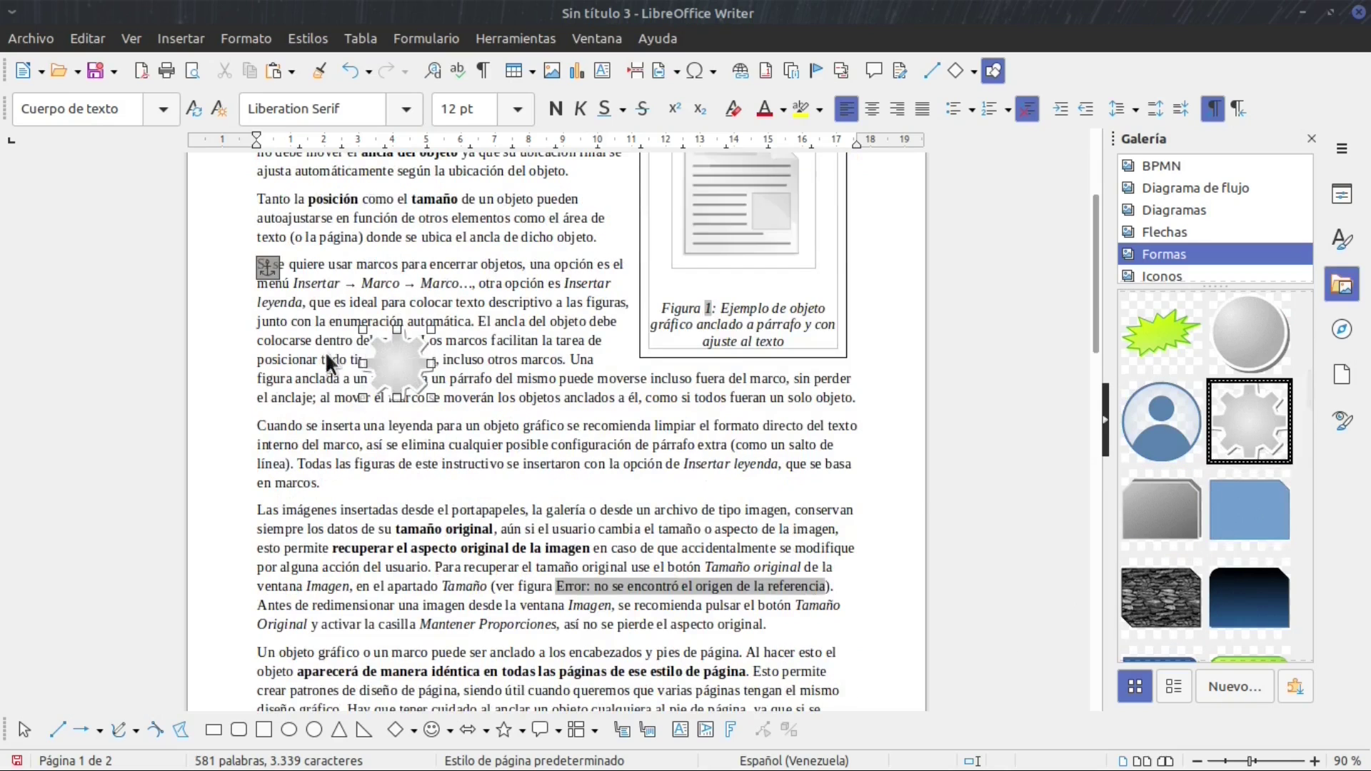
Move the gear onto the paragraph beginning "Las imágenes insertadas", about 4.1 cm from its left edge.
left_click_drag(398, 367, 403, 377)
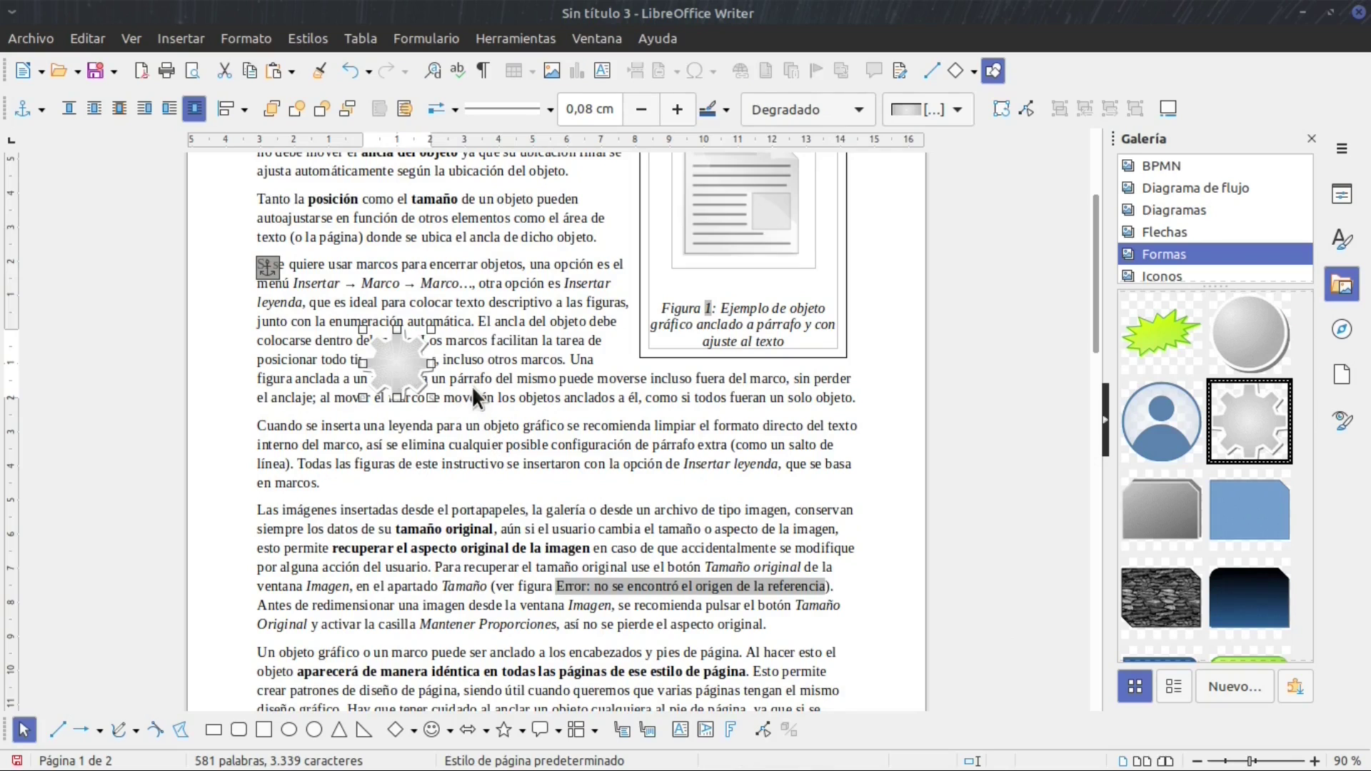
left_click_drag(398, 367, 419, 555)
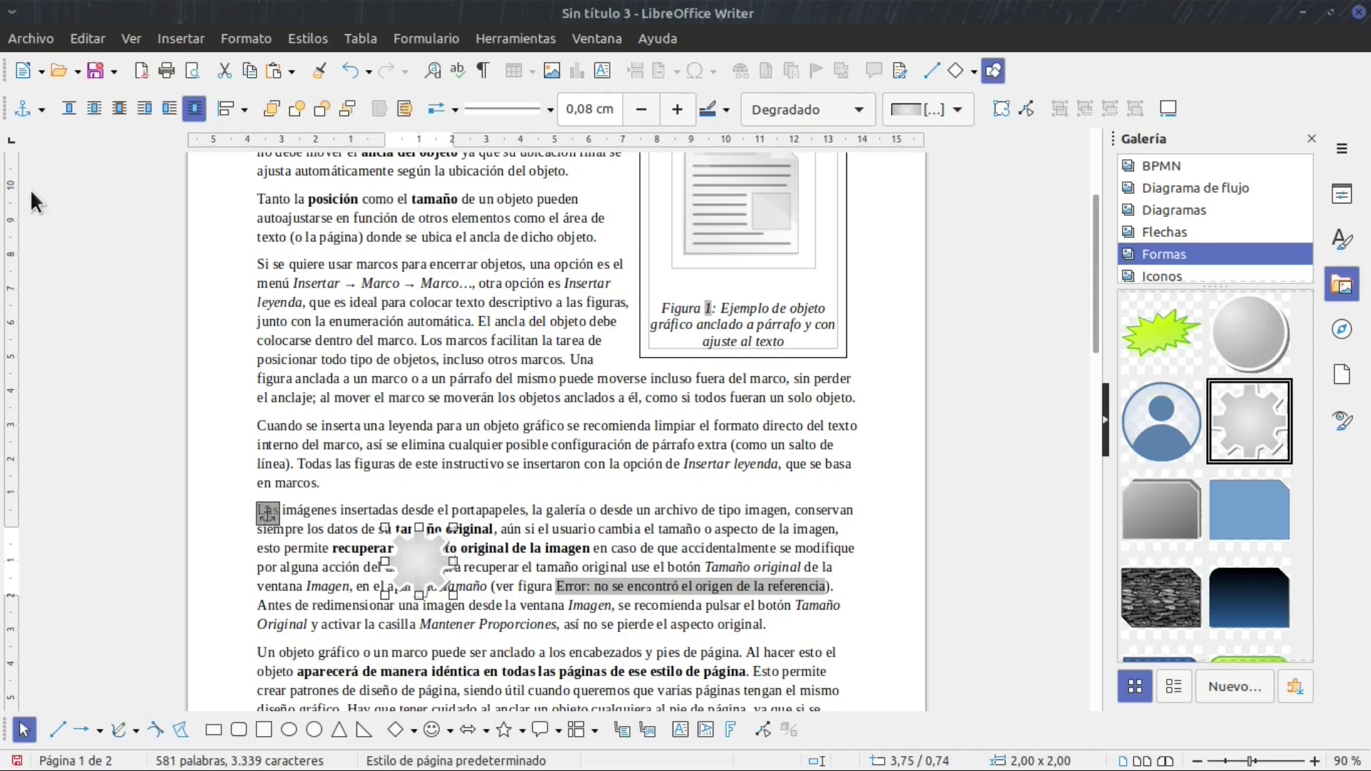
left_click(27, 107)
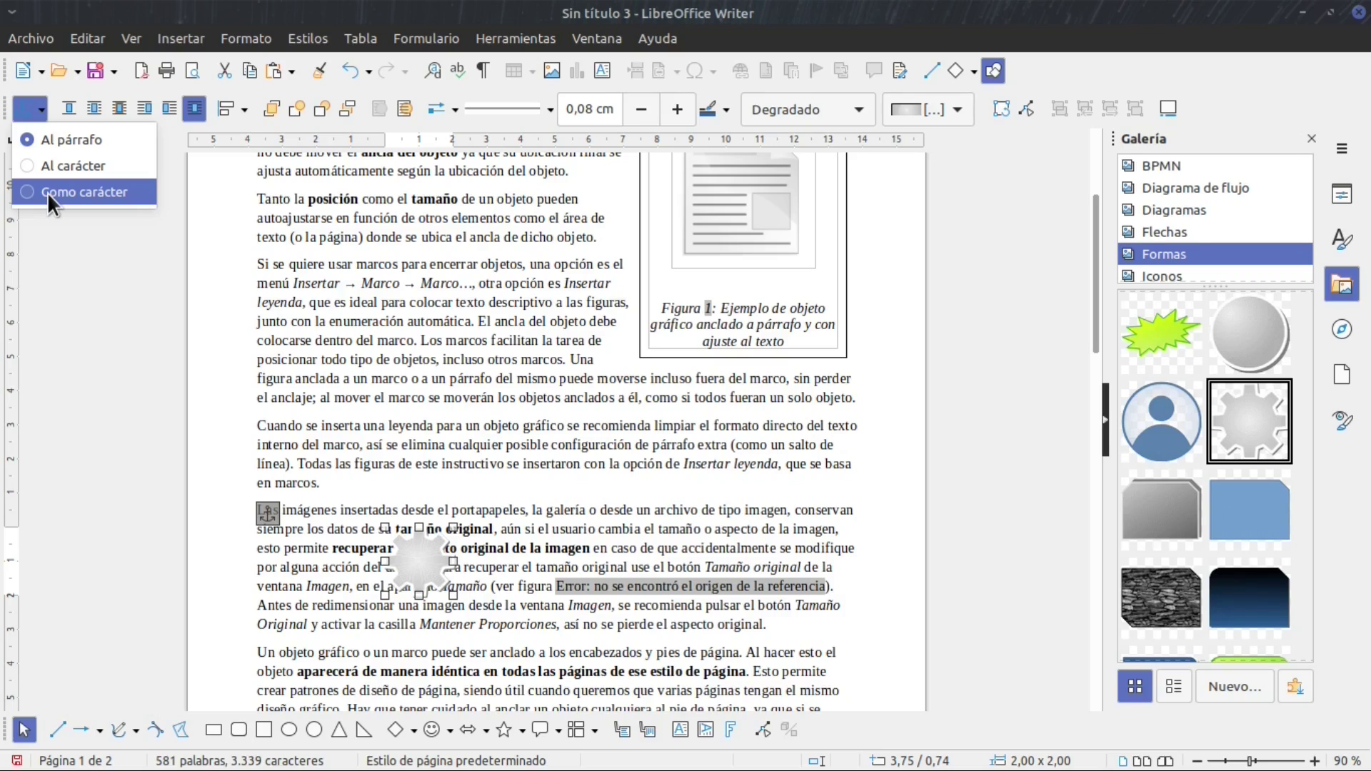
left_click(452, 512)
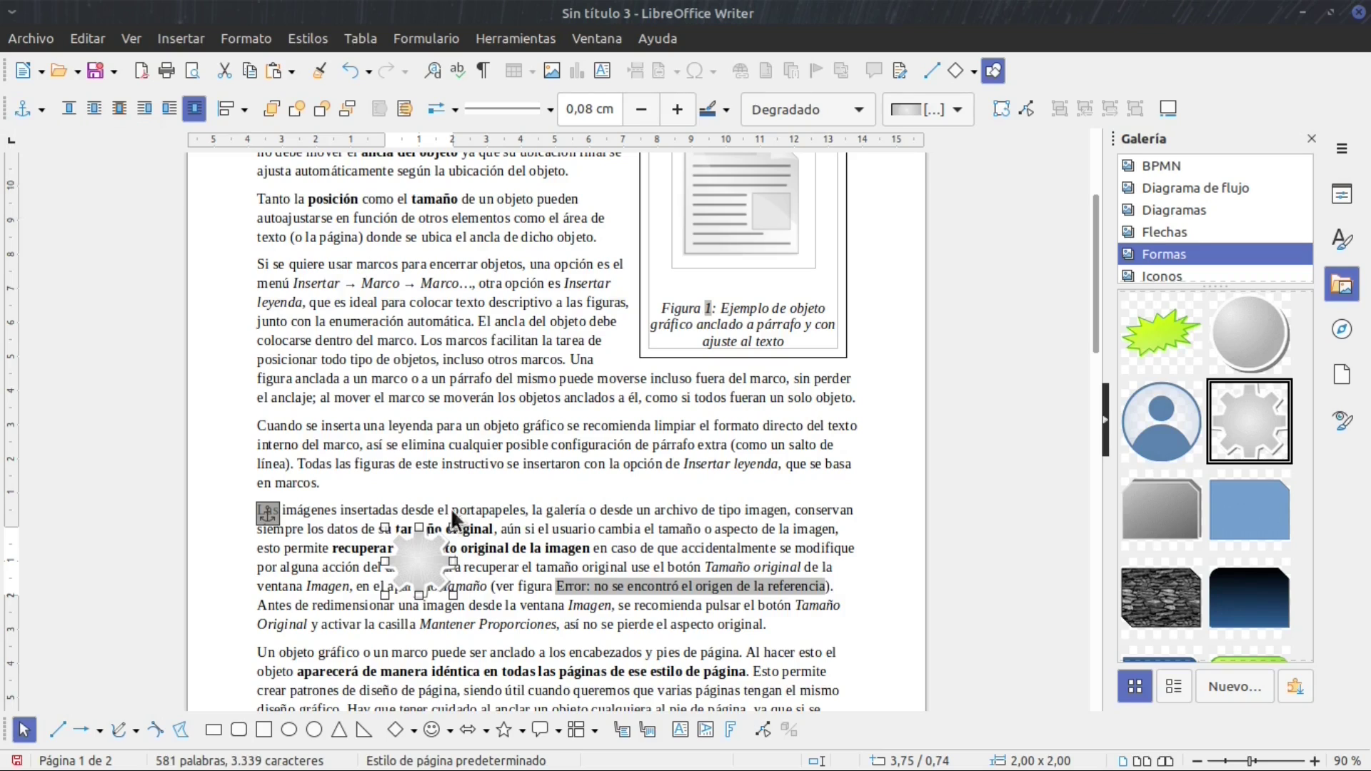
left_click_drag(432, 551, 428, 513)
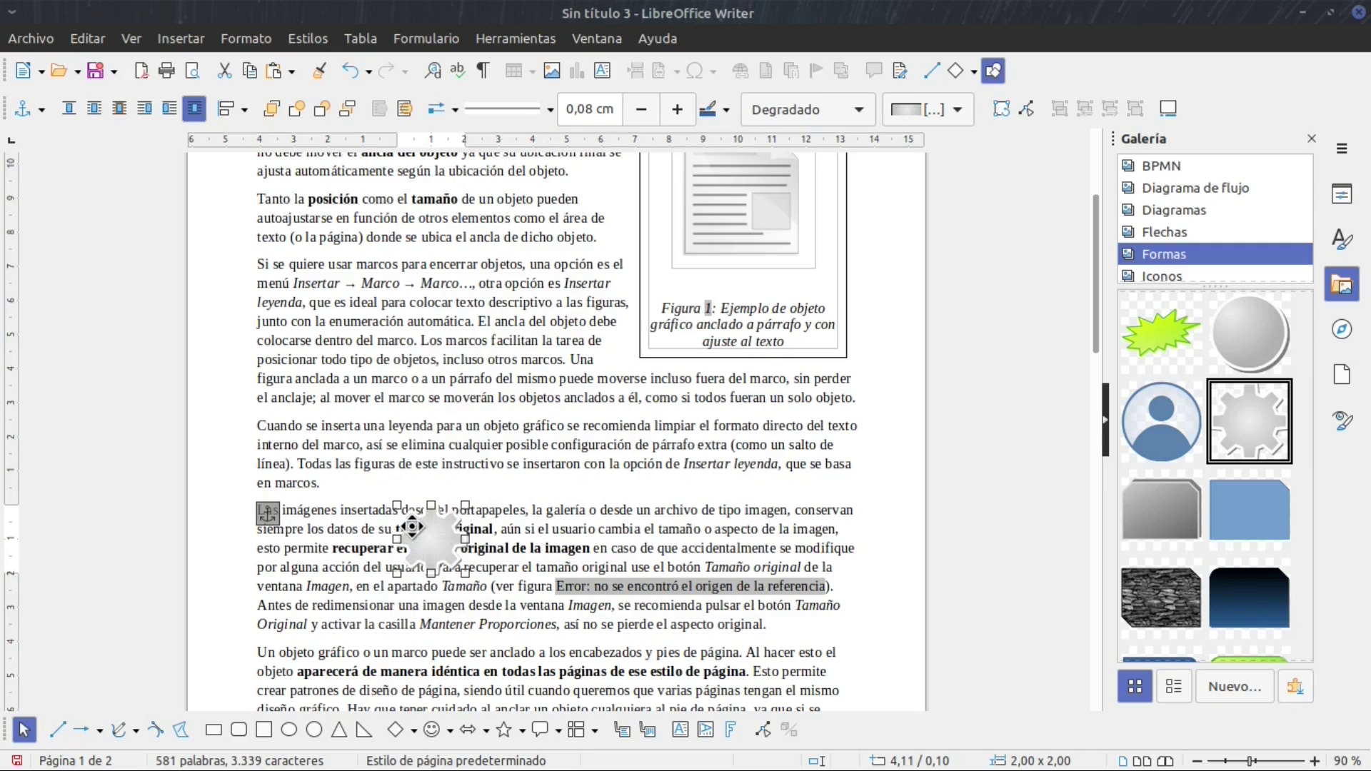
Try left, centre and right alignment on the gear, ending with it centred horizontally in its paragraph.
left_click(244, 109)
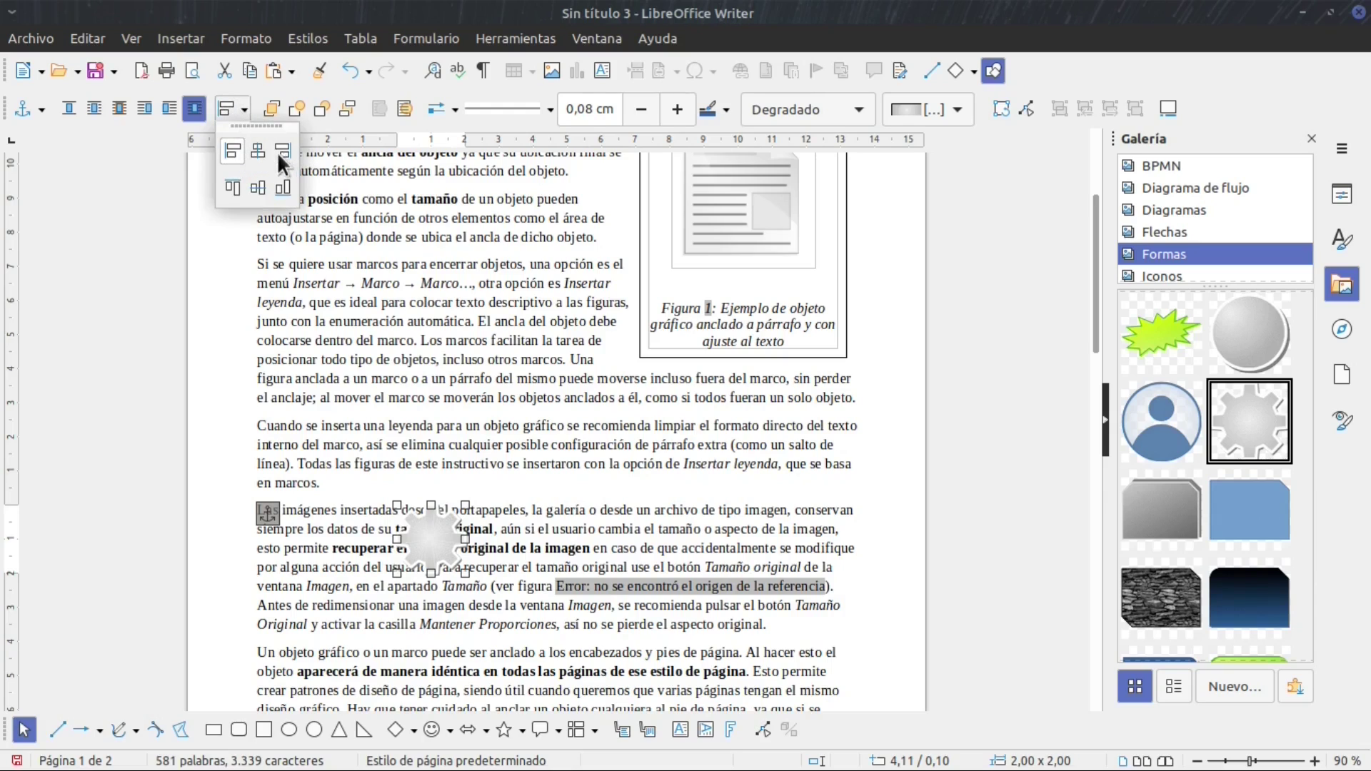
left_click(236, 148)
left_click(243, 106)
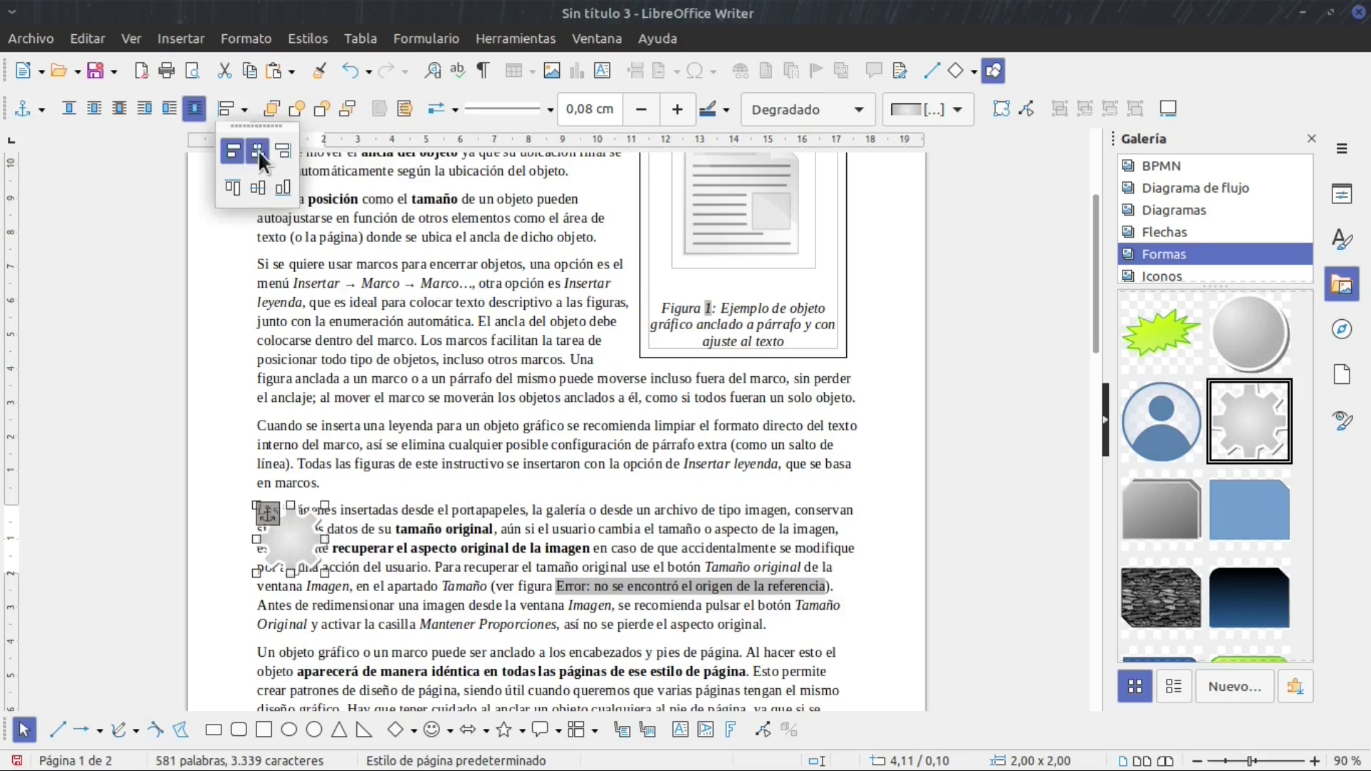
left_click(259, 150)
left_click(243, 112)
left_click(284, 151)
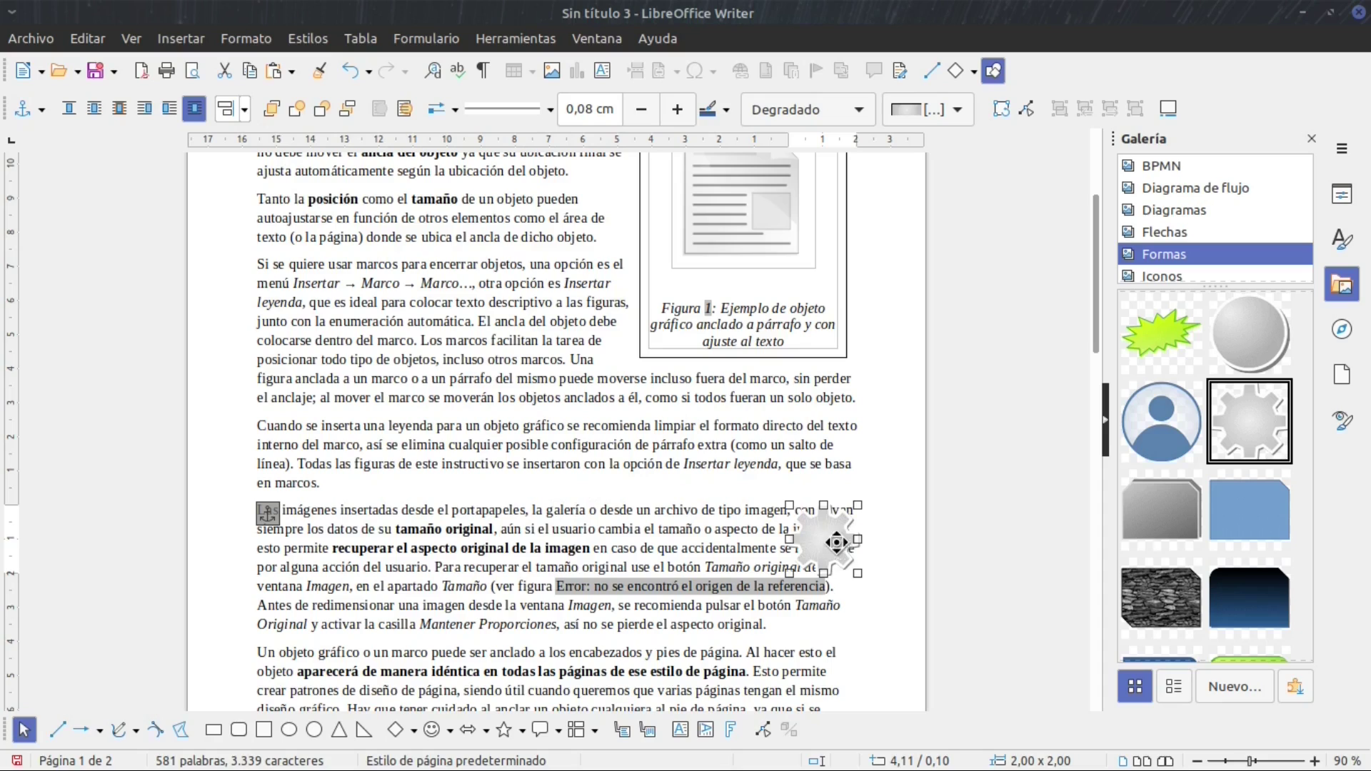
left_click(244, 112)
left_click(250, 146)
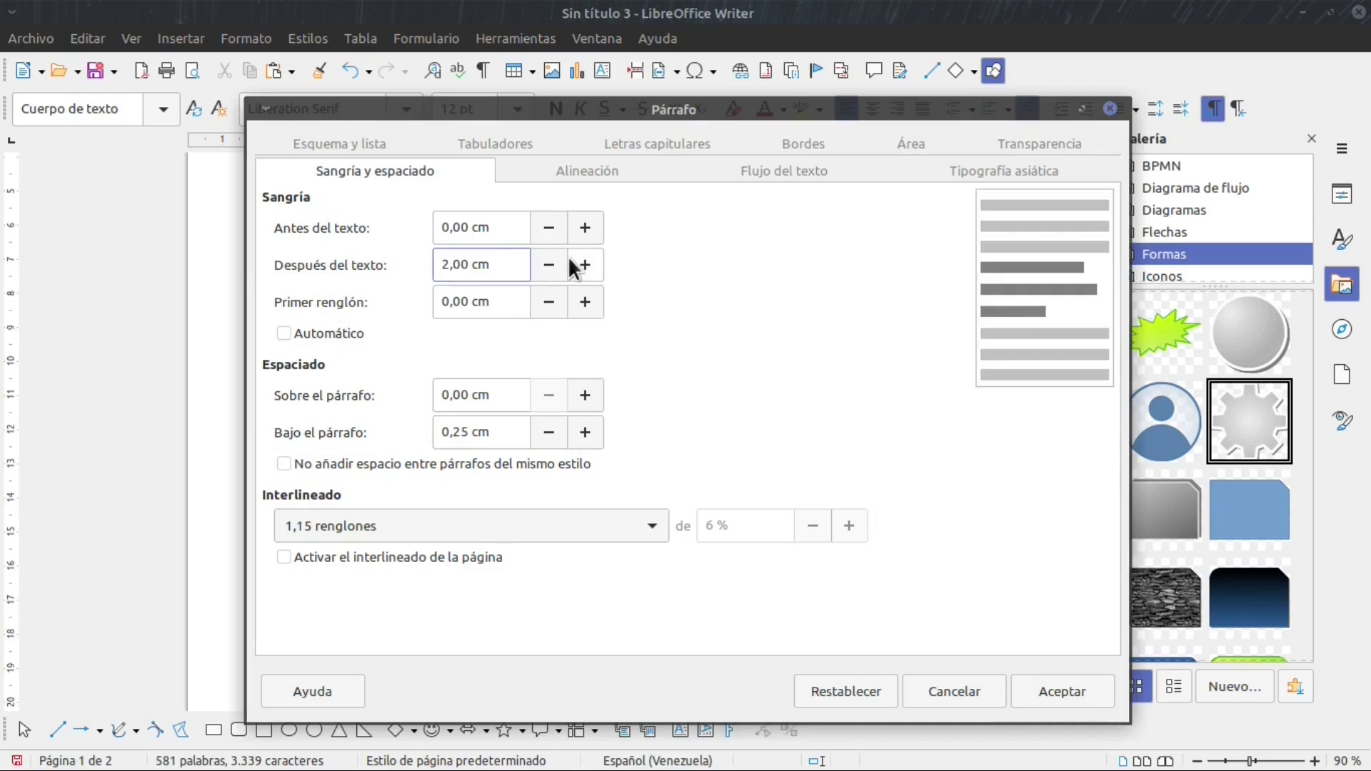
Increase the indent after the text of the paragraph holding the gear to about 3 cm.
left_click(569, 265)
left_click(569, 265)
left_click(570, 265)
scroll(570, 259, "down", 1)
left_click(1057, 688)
Align the gear to the right of its indented paragraph and shrink it to about 1.16 by 1.09 cm.
left_click(527, 568)
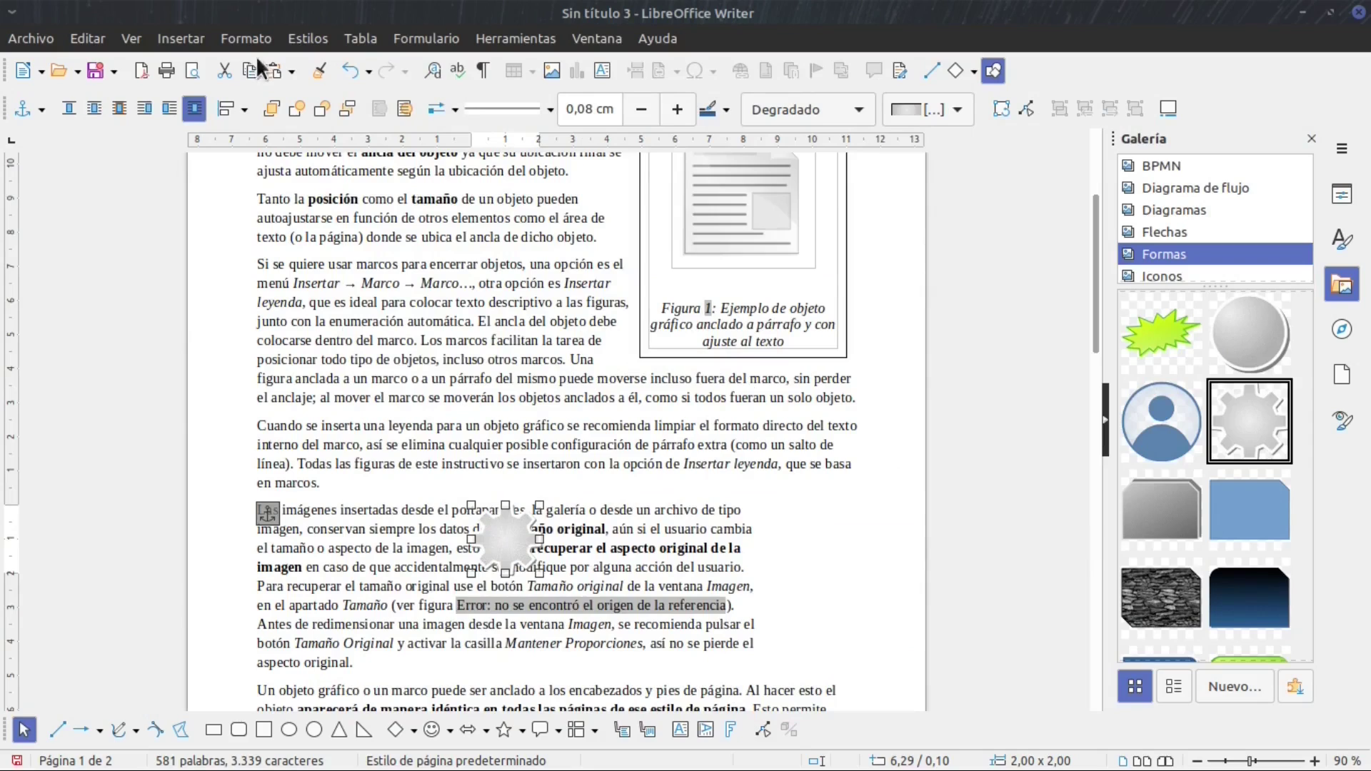
left_click(245, 110)
left_click(285, 154)
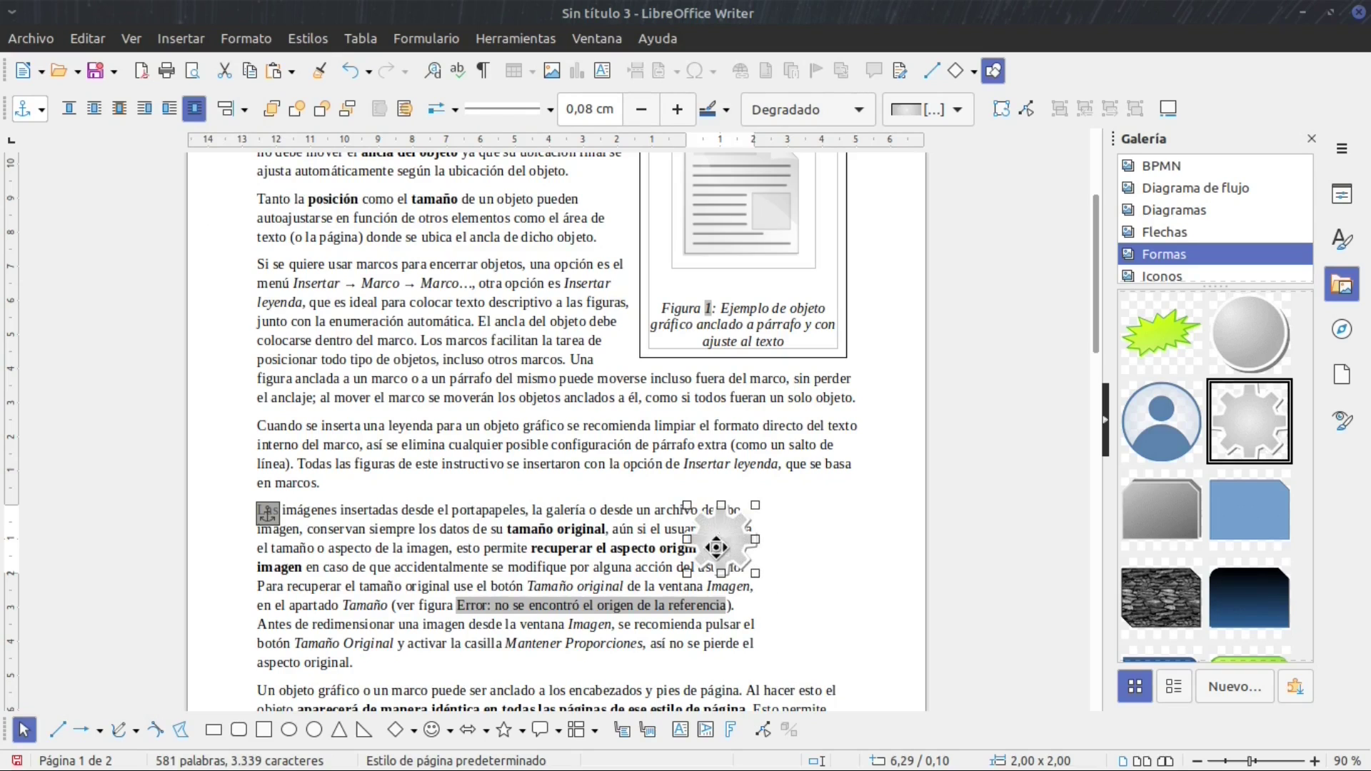
left_click_drag(688, 572, 714, 544)
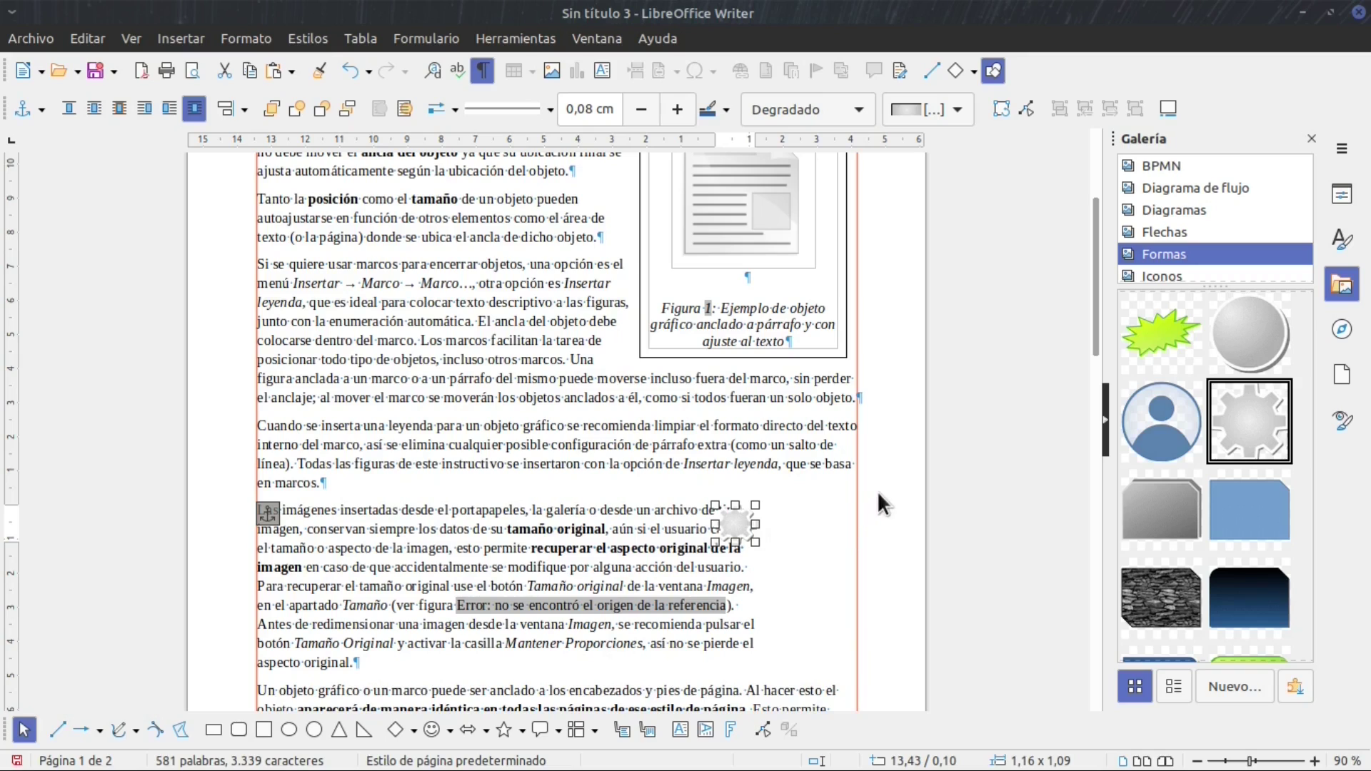
Set the gear's horizontal position to Centro relative to Borde derecho de párrafo.
right_click(736, 526)
left_click(772, 292)
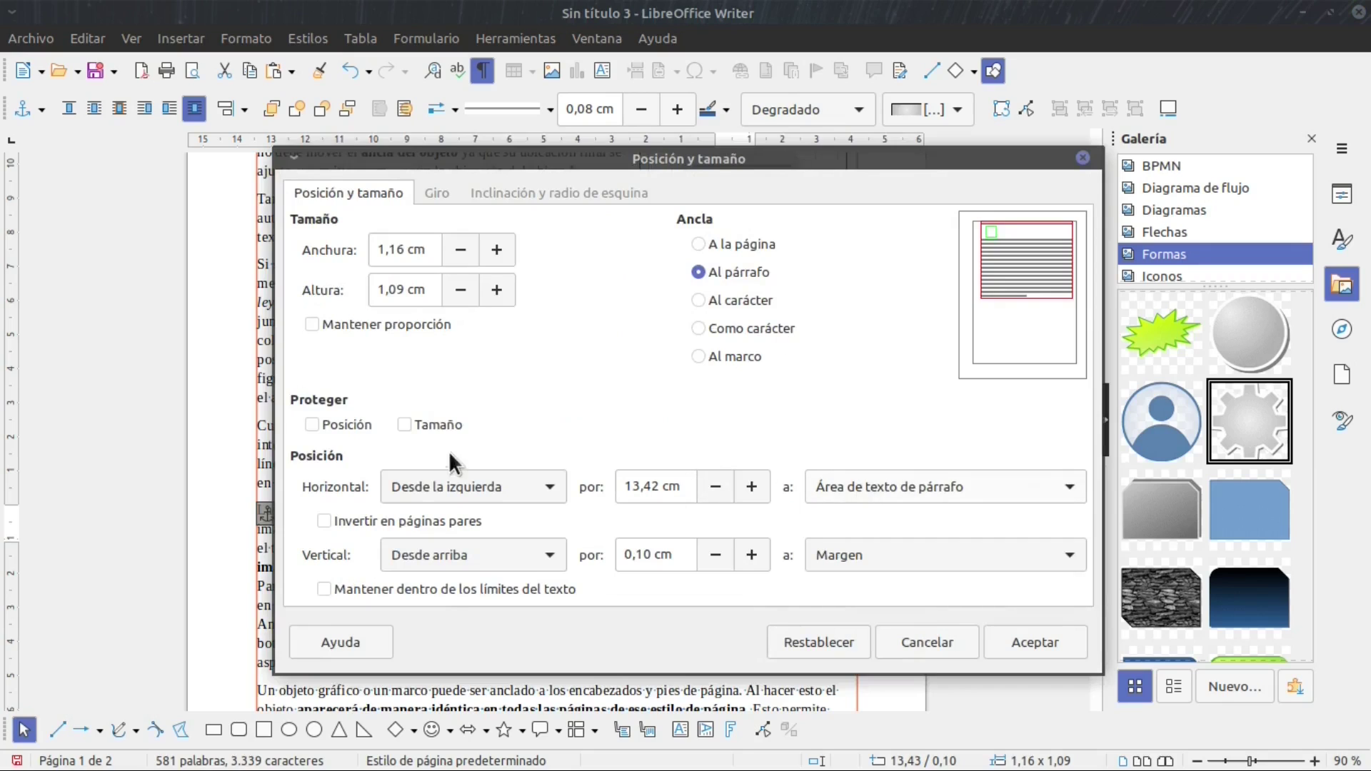
left_click(906, 482)
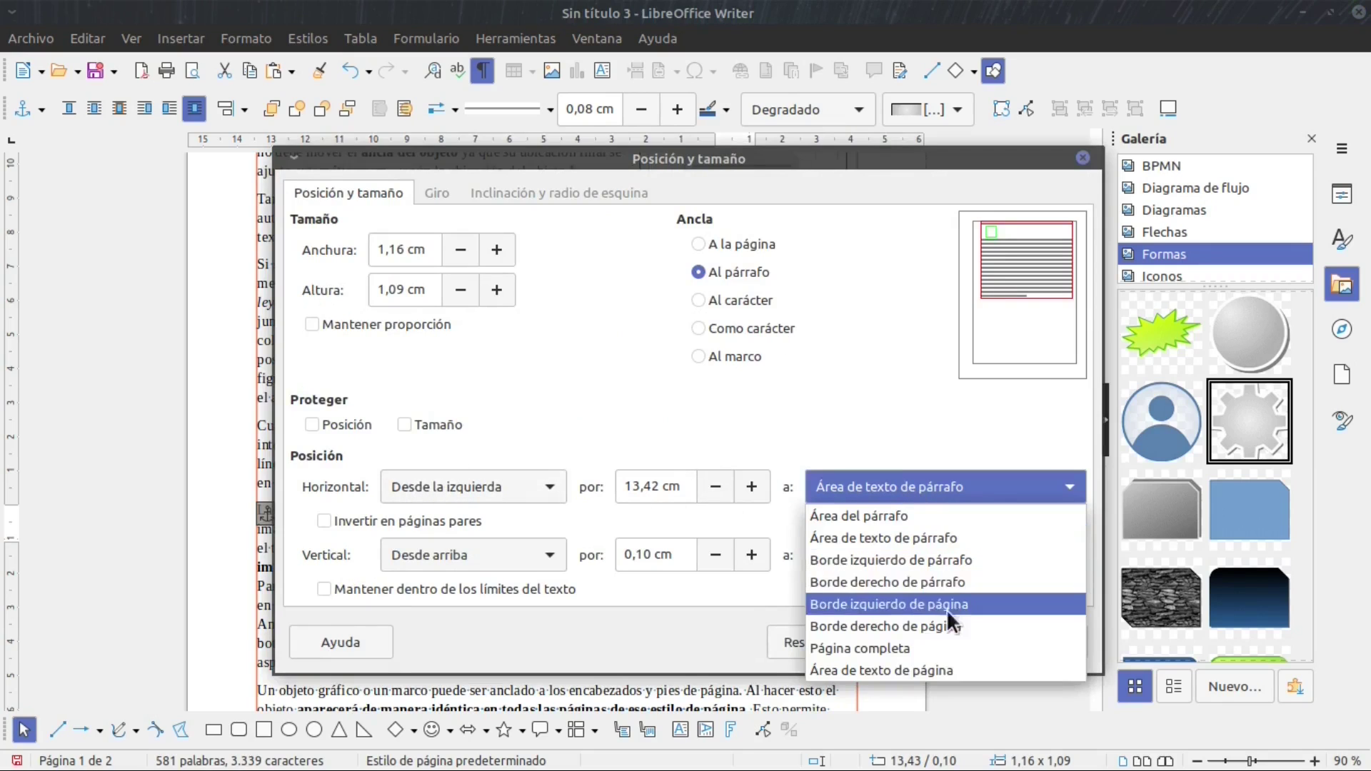
left_click(902, 579)
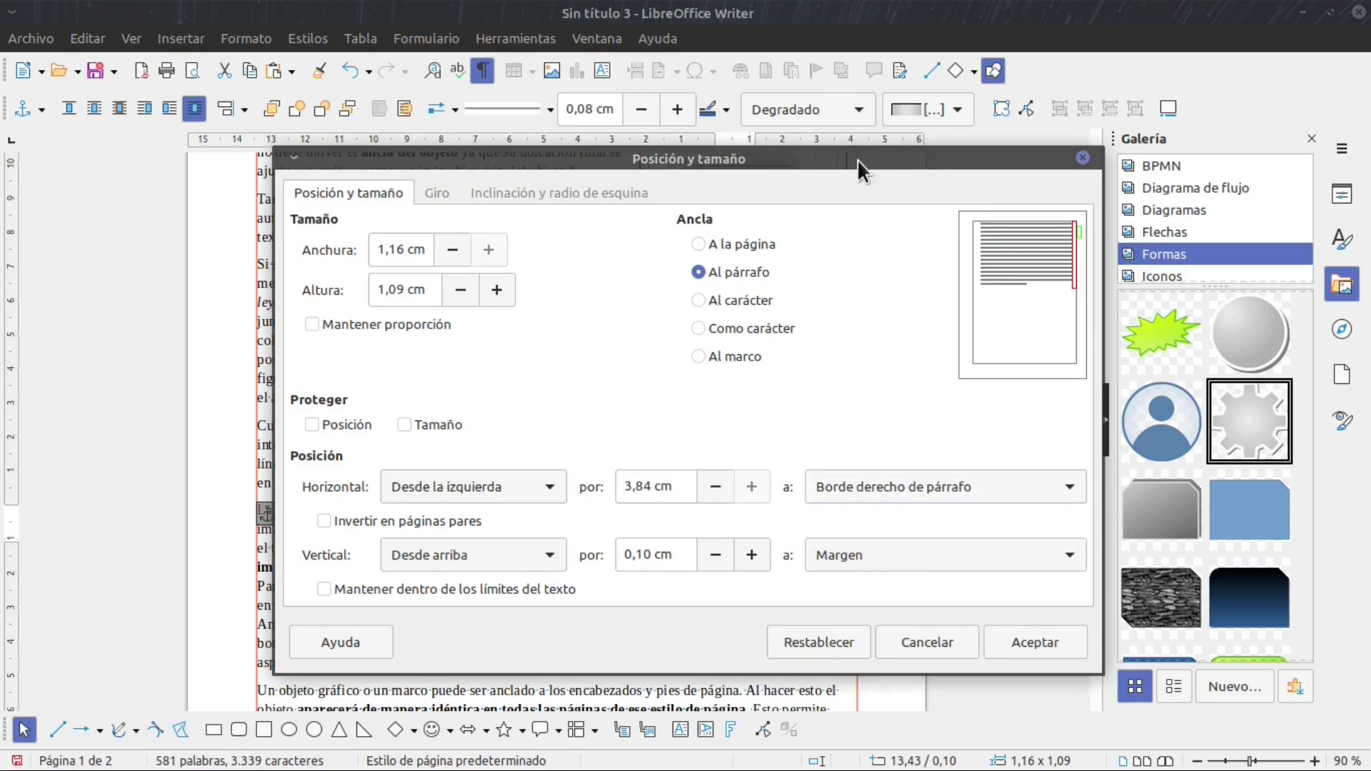
left_click_drag(857, 158, 468, 150)
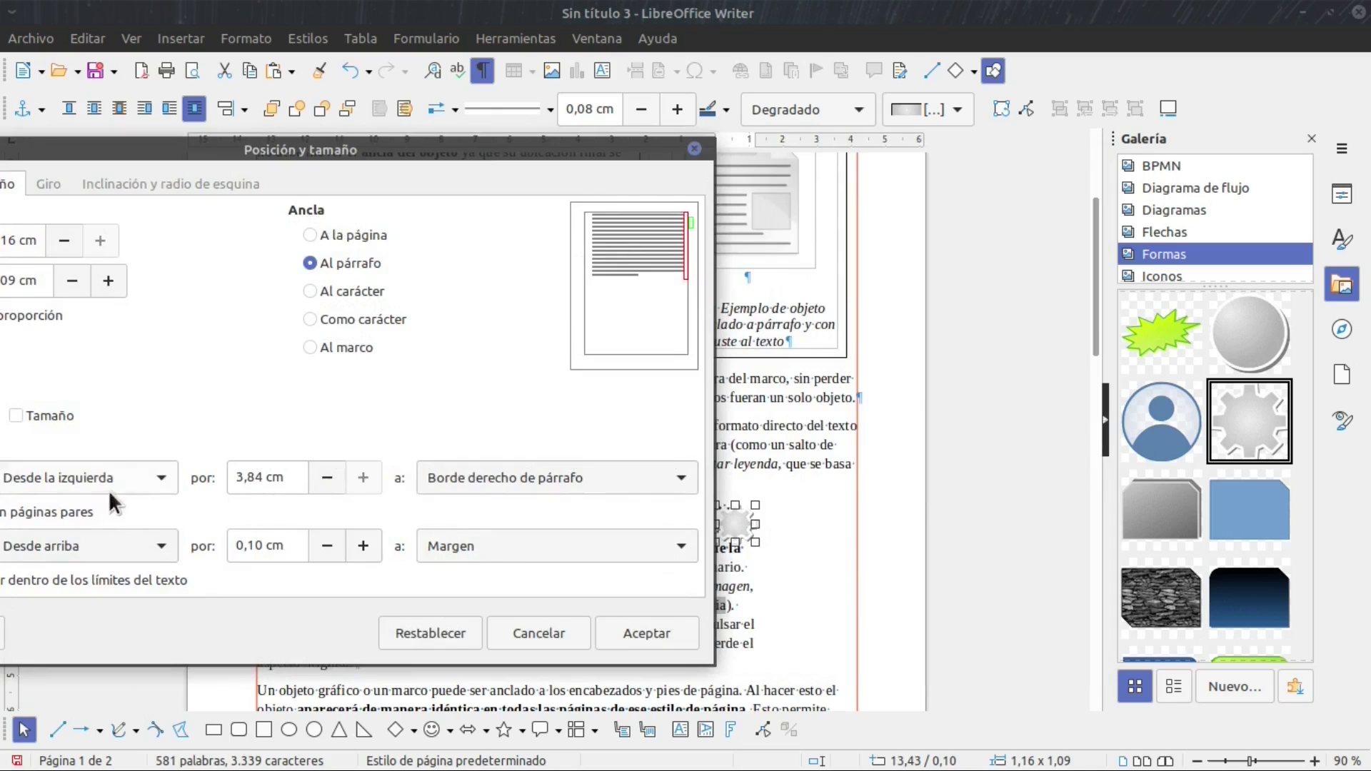
left_click_drag(299, 143, 415, 125)
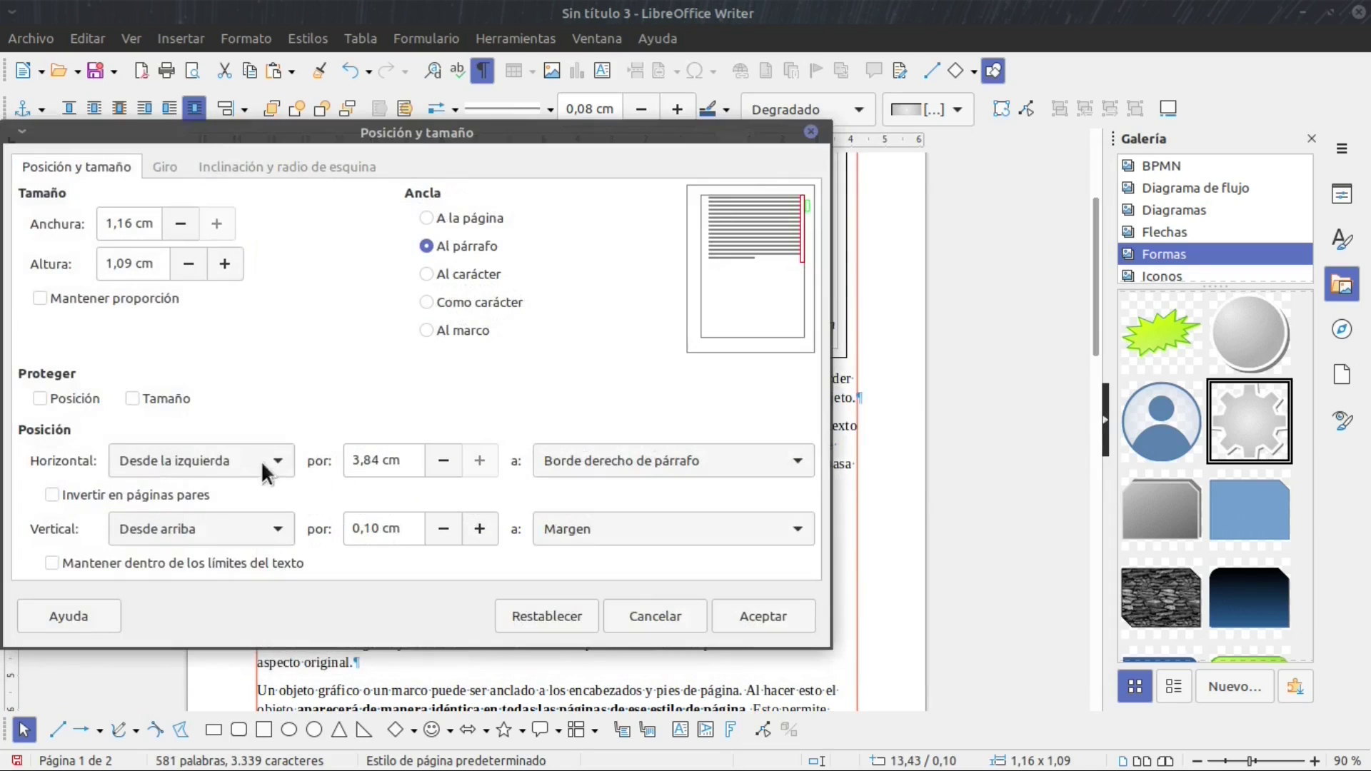
left_click(242, 461)
left_click(148, 532)
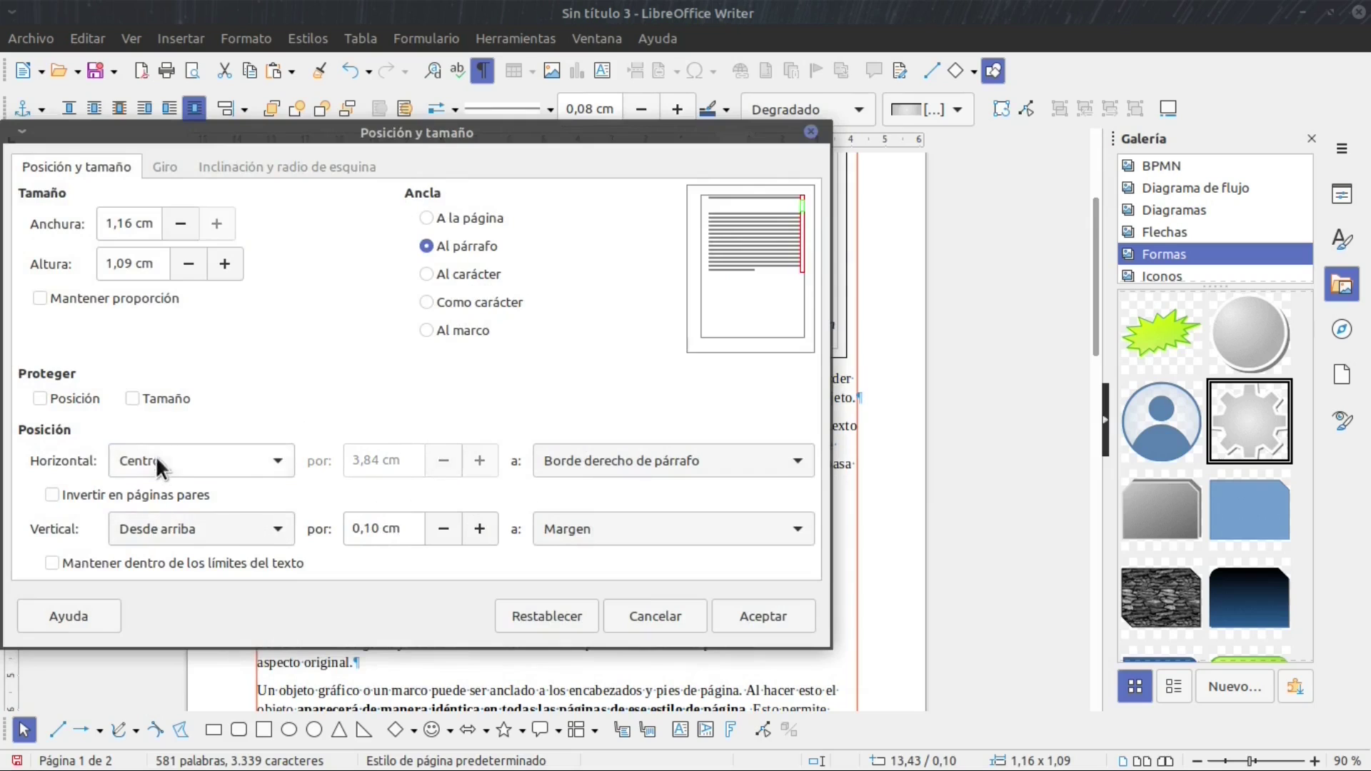
left_click(764, 616)
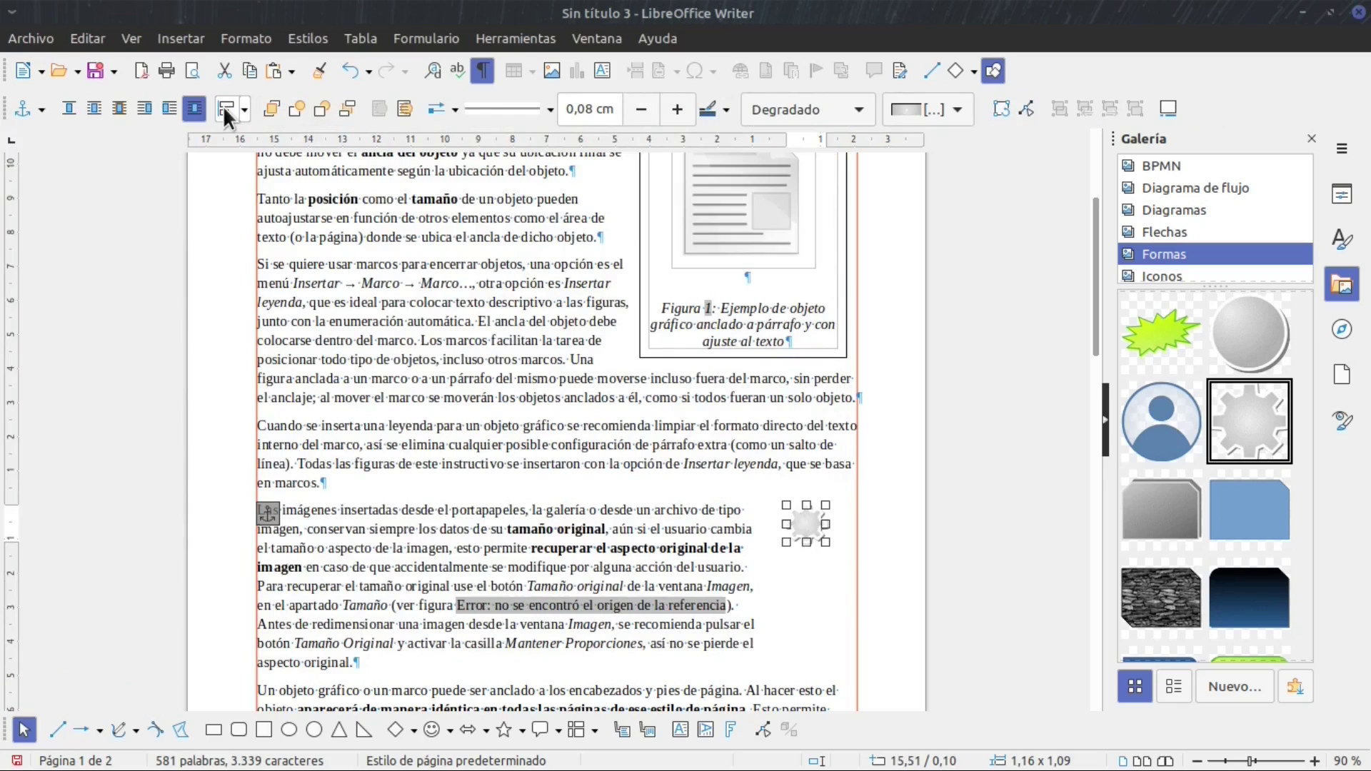
Try left and centre alignment of the gear within the right indent area, ending with right alignment.
left_click(224, 105)
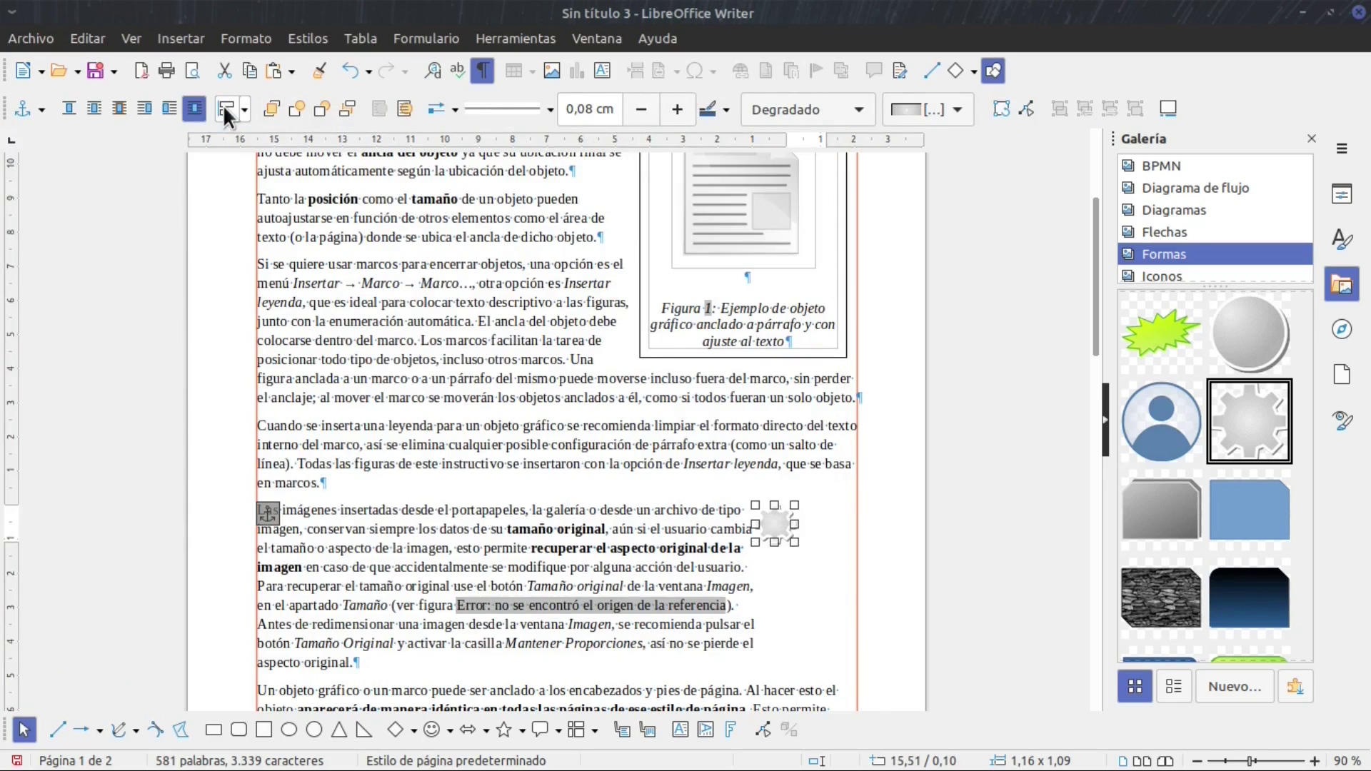
left_click(246, 112)
left_click(258, 147)
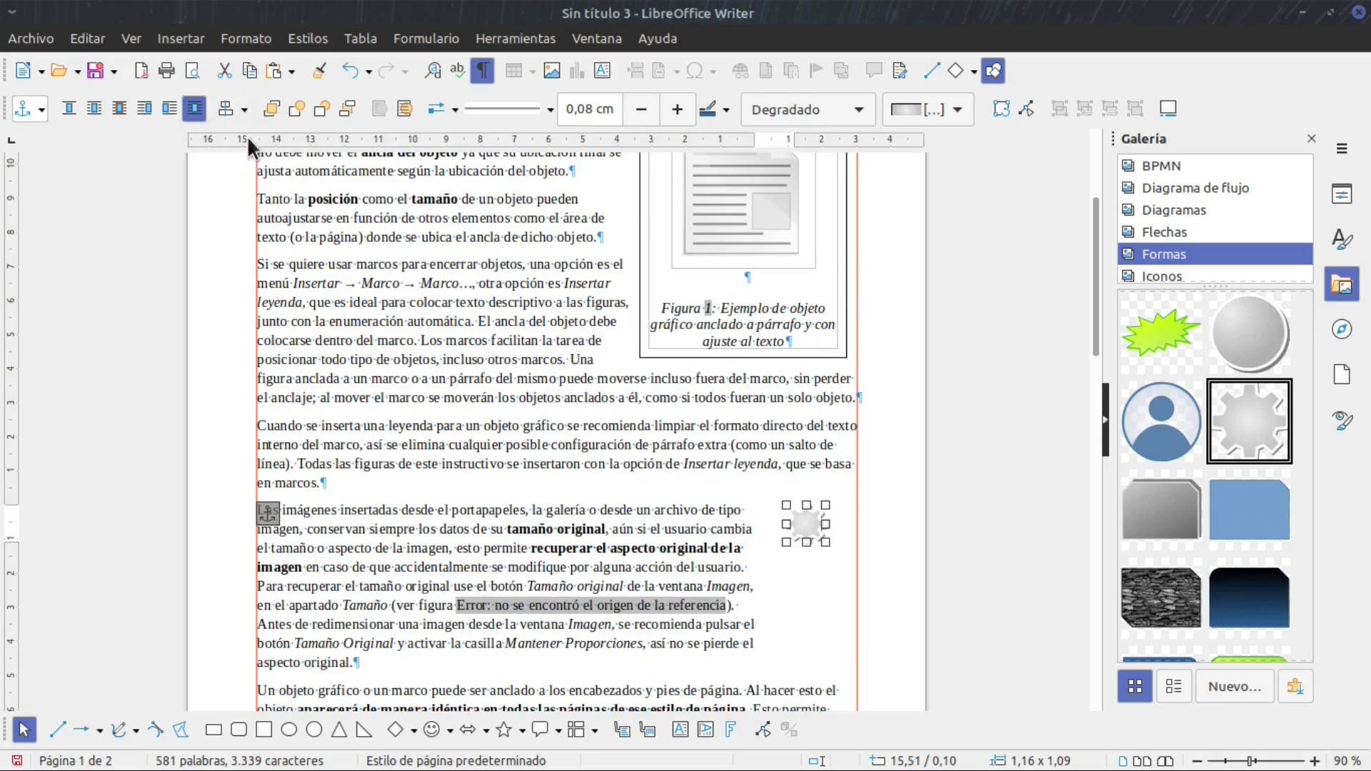
left_click(242, 110)
left_click(283, 149)
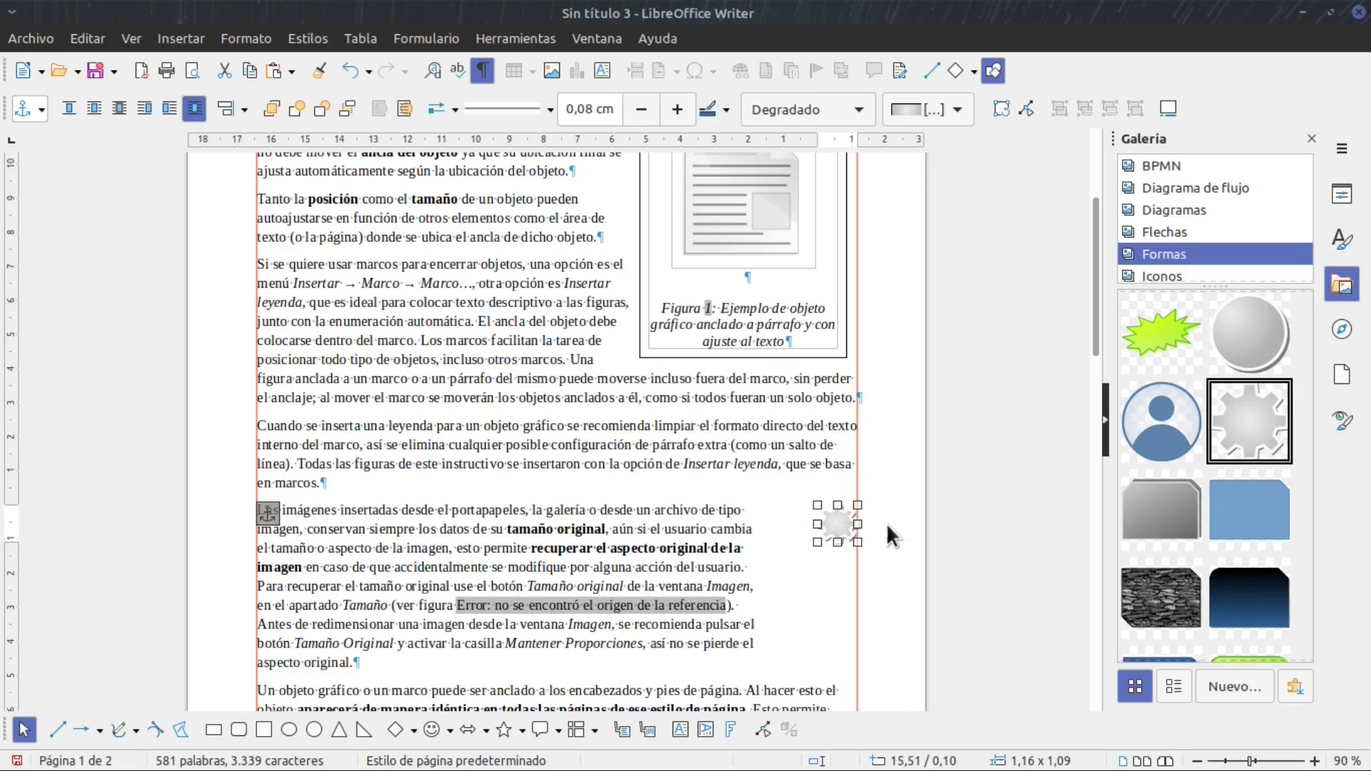
Set the gear's horizontal position to Derecha relative to Borde derecho de página.
right_click(841, 524)
left_click(922, 298)
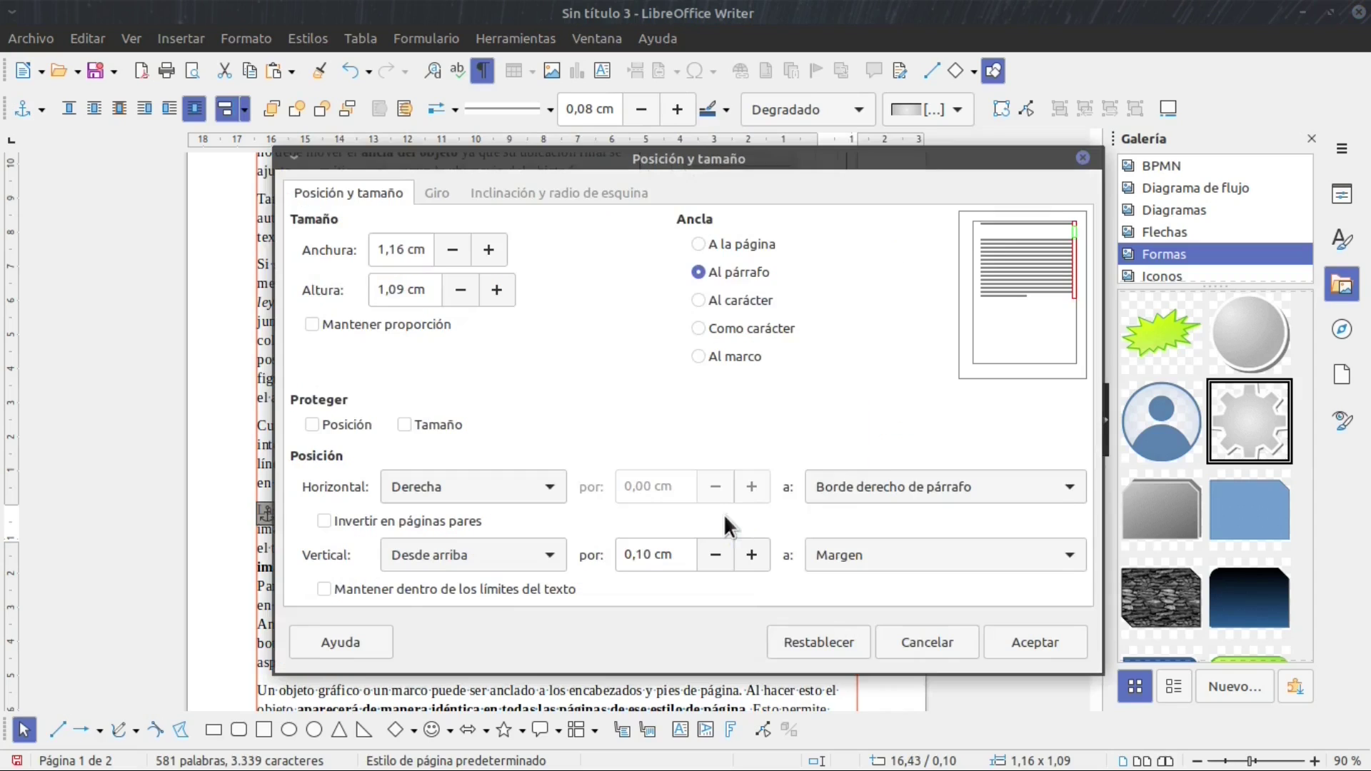
left_click(872, 490)
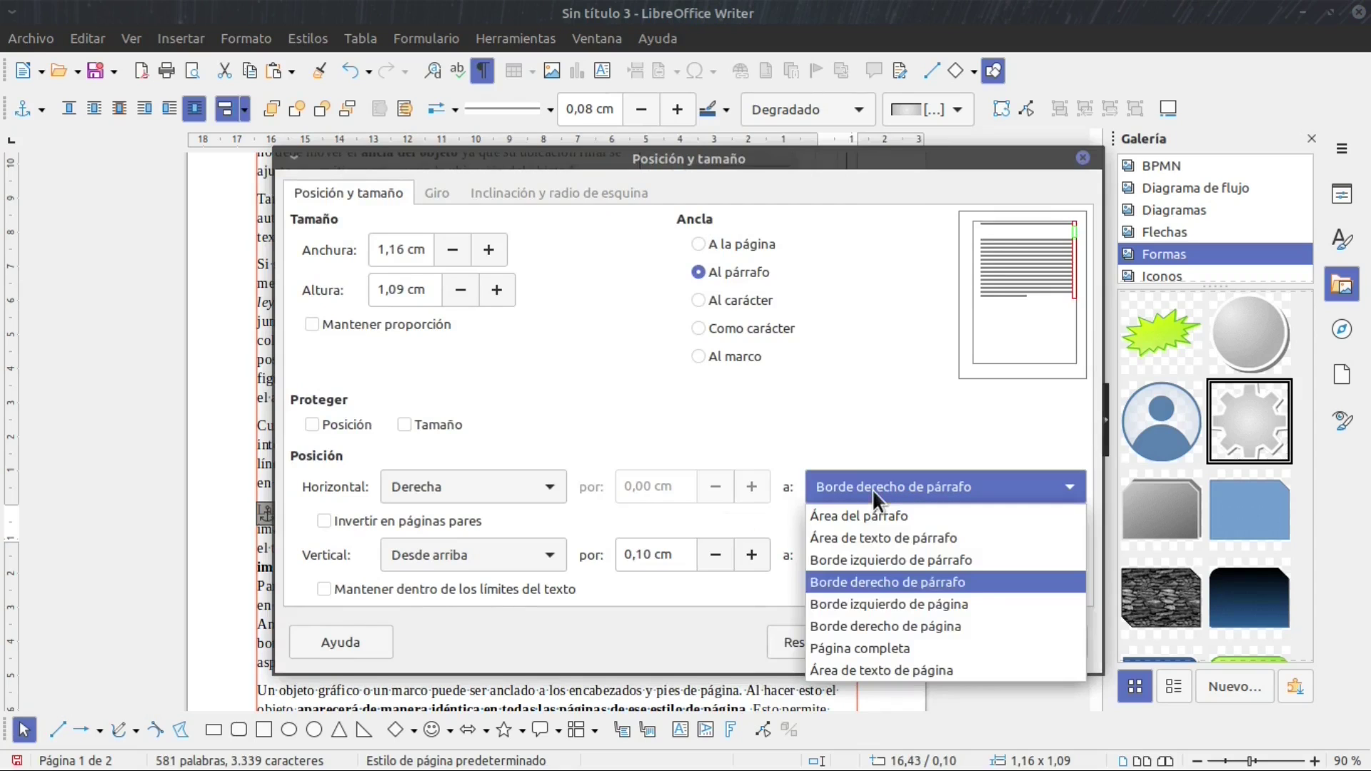
left_click(876, 624)
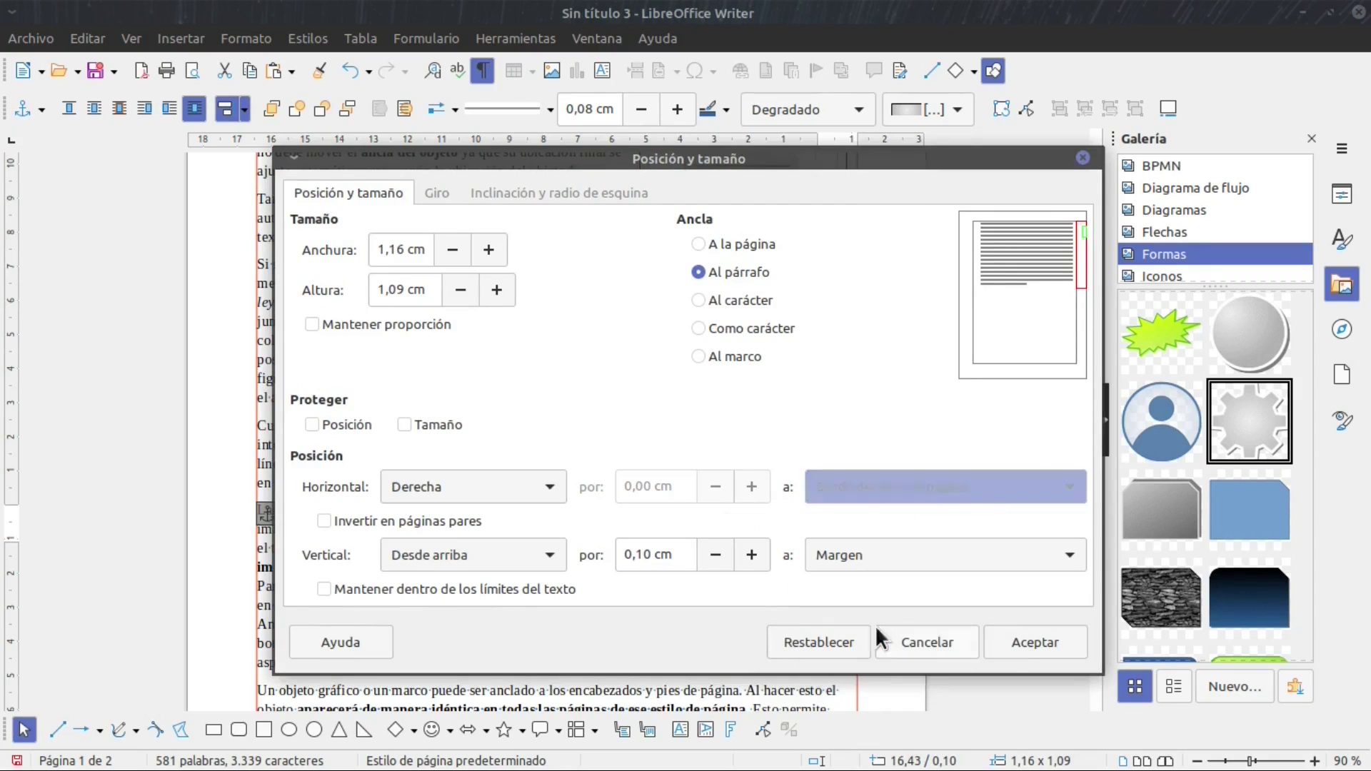
left_click_drag(778, 162, 532, 116)
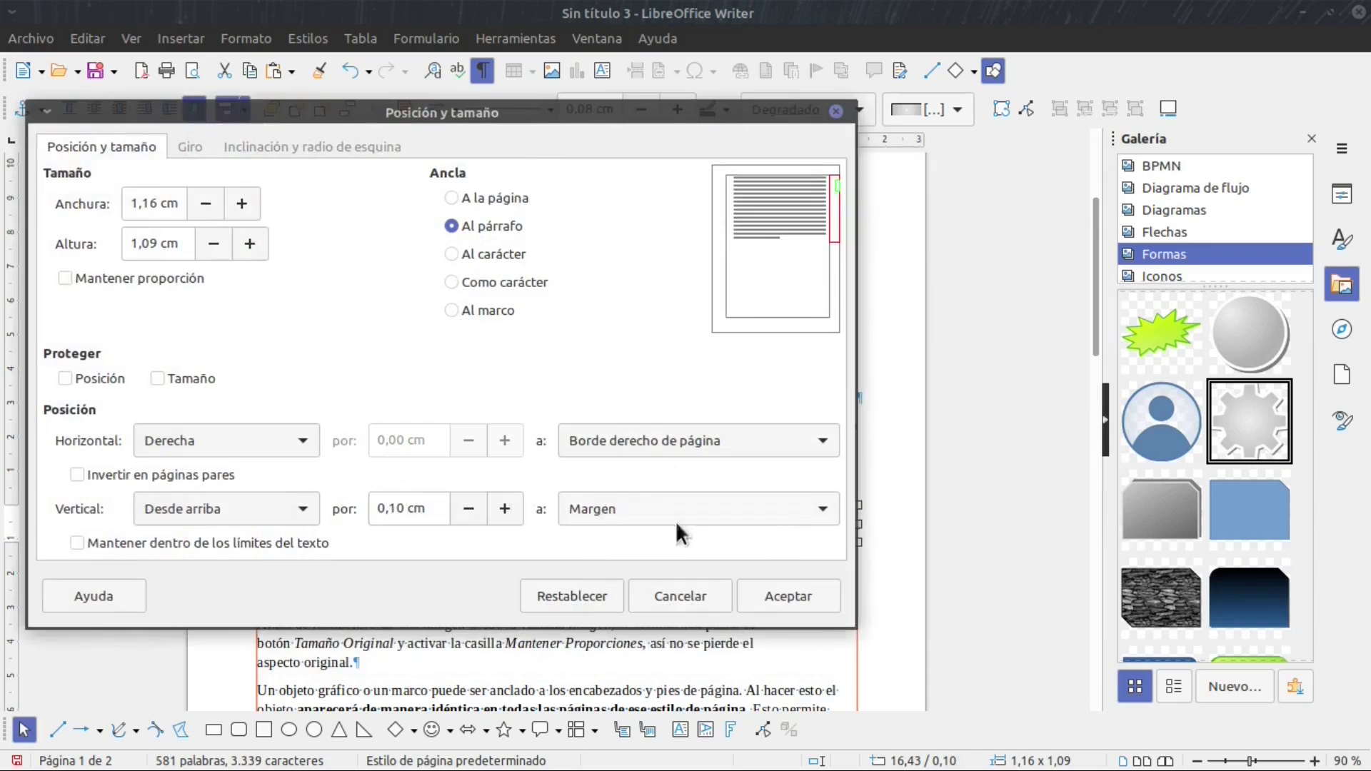
left_click(782, 594)
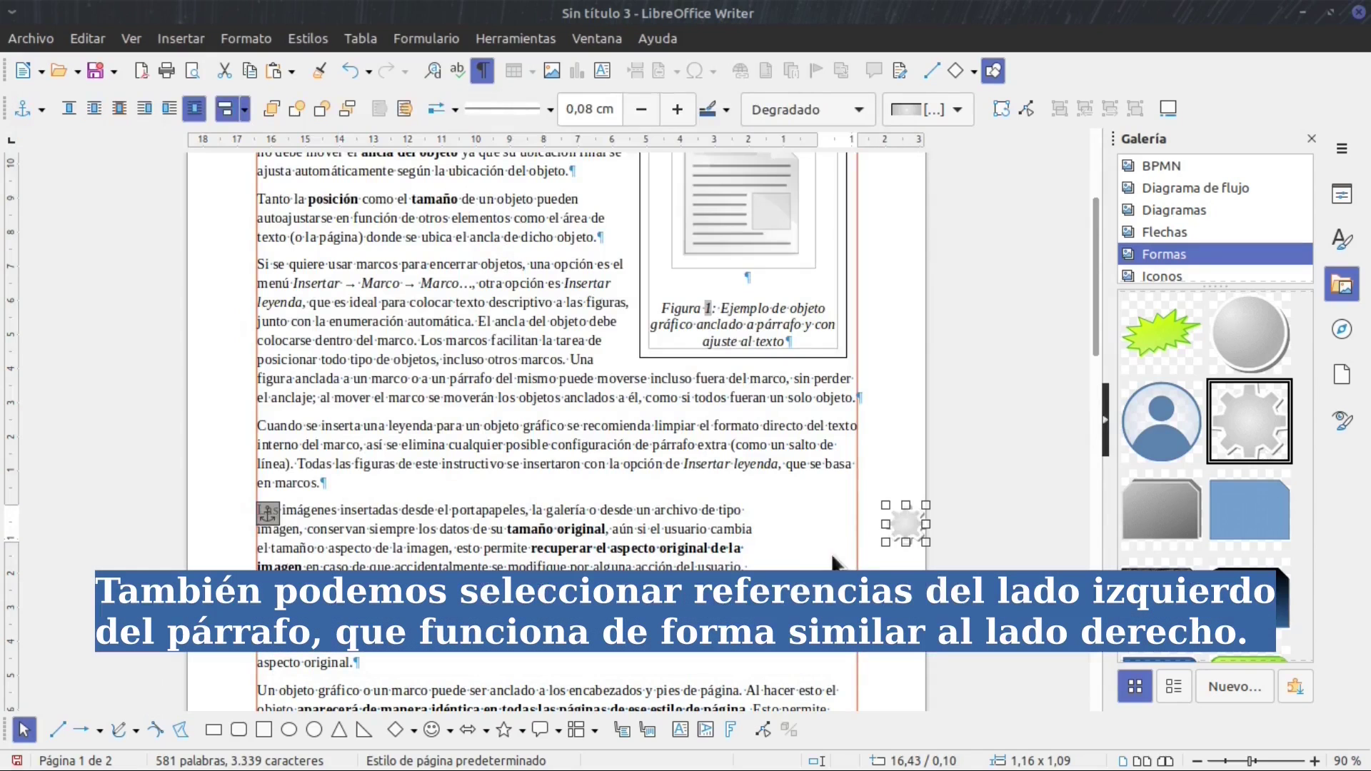
Try left, centre and right alignment of the gear within the right page margin, ending with centre alignment.
left_click(902, 524)
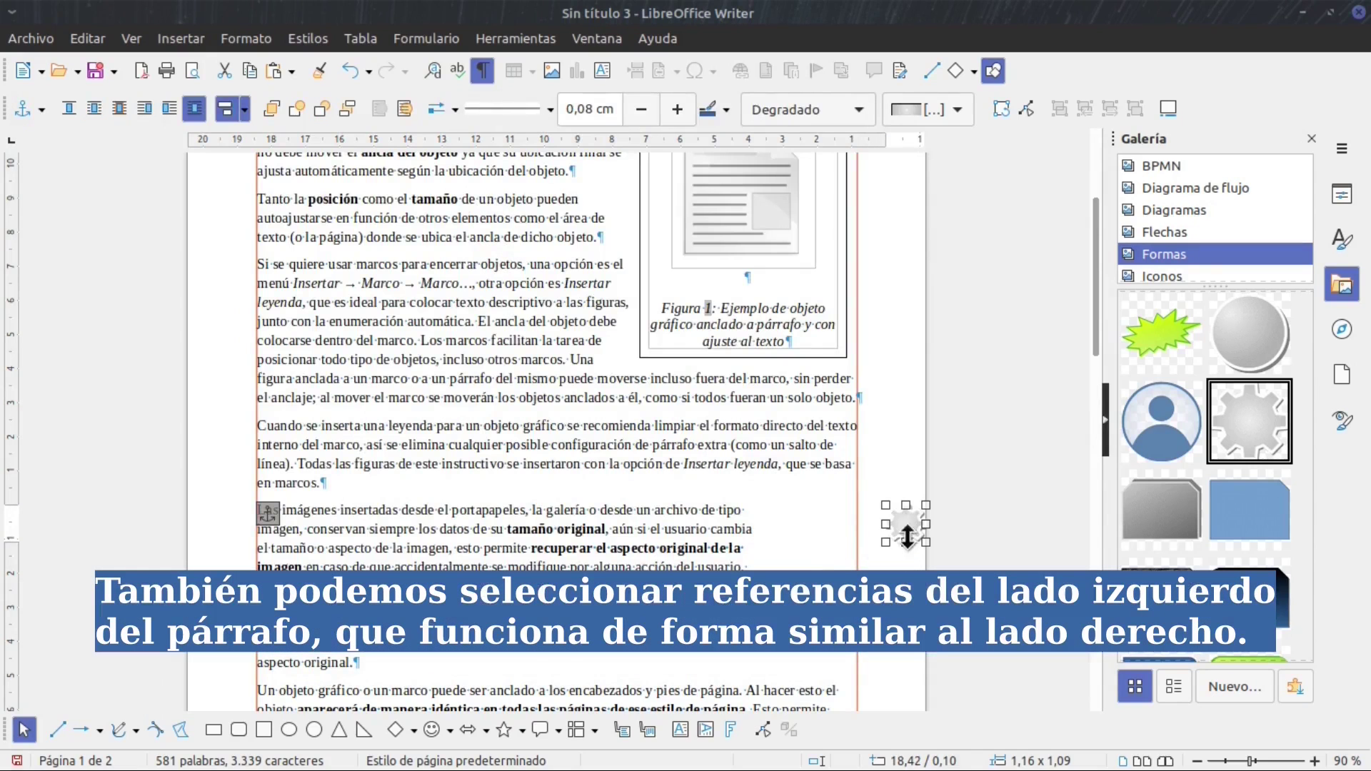
left_click(243, 108)
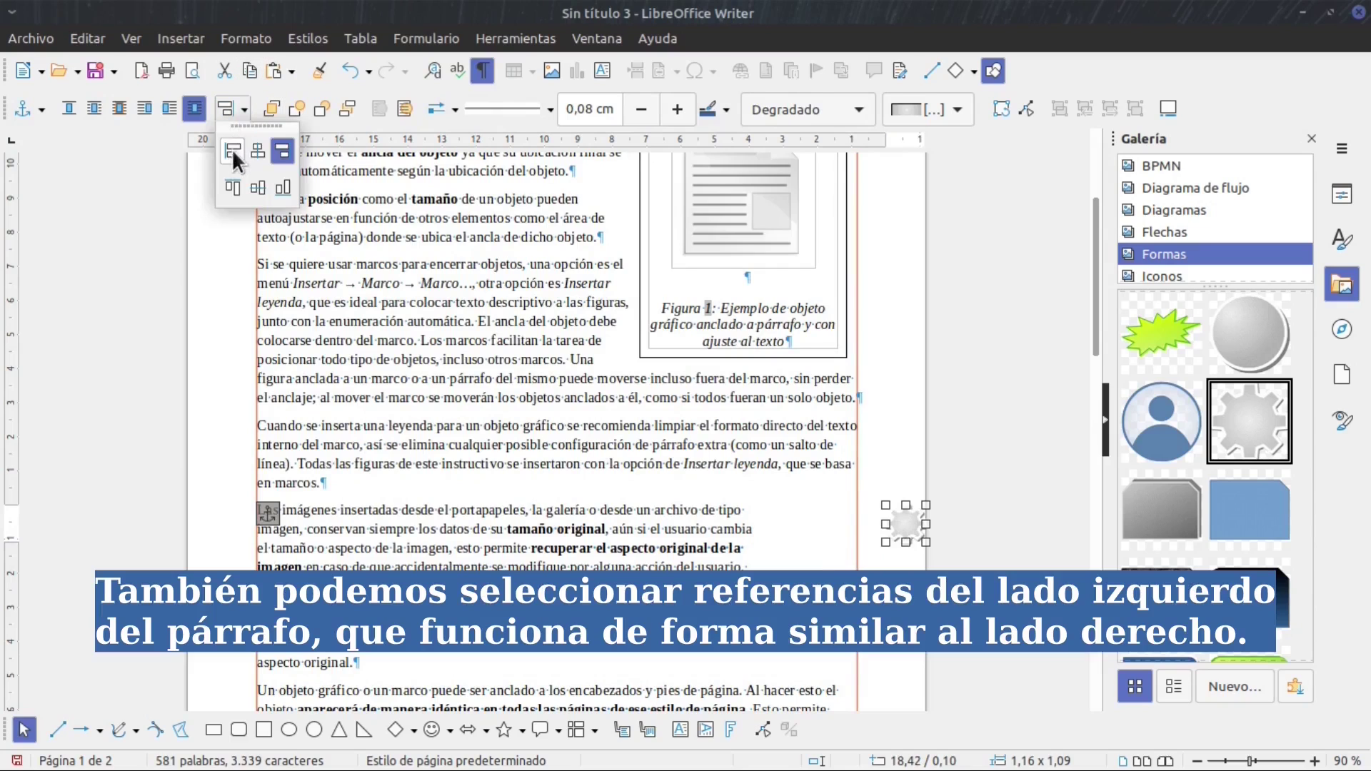
left_click(237, 151)
left_click(240, 106)
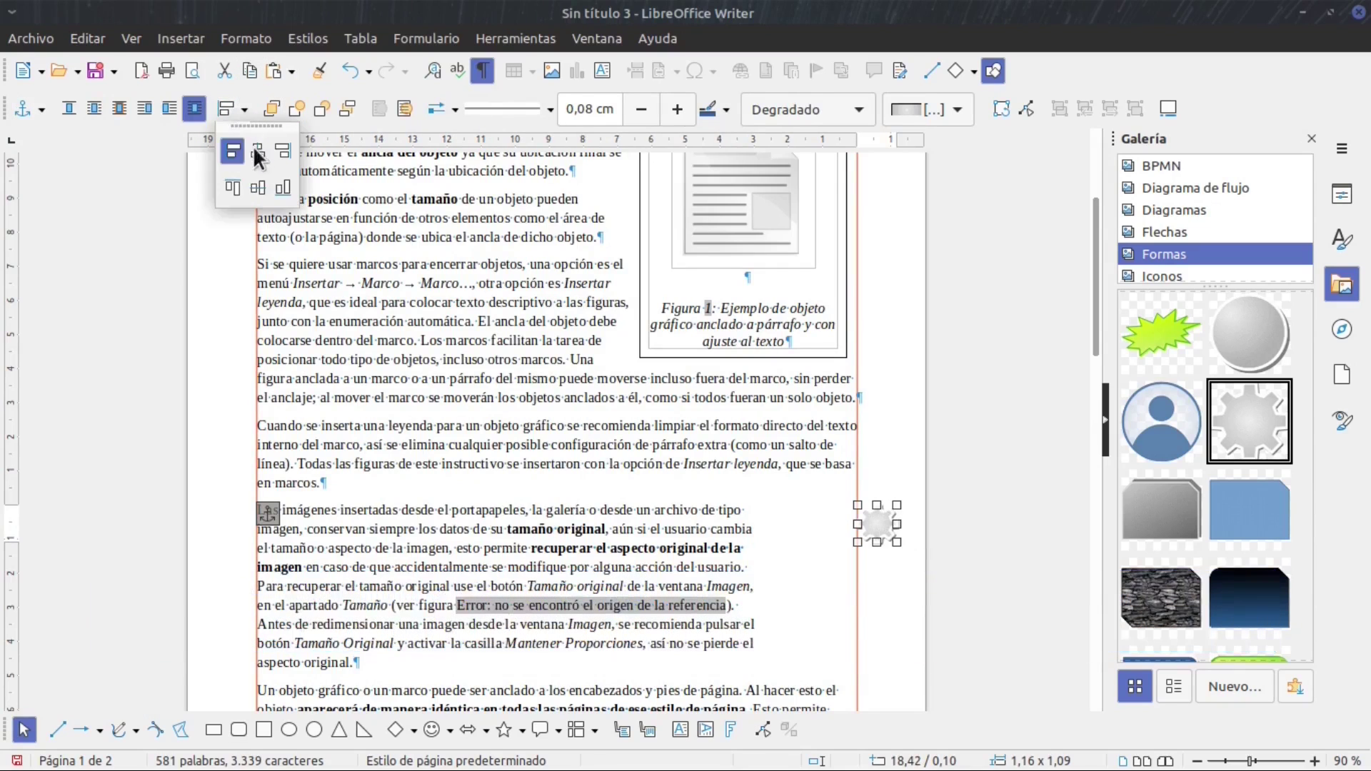
left_click(254, 145)
left_click(245, 109)
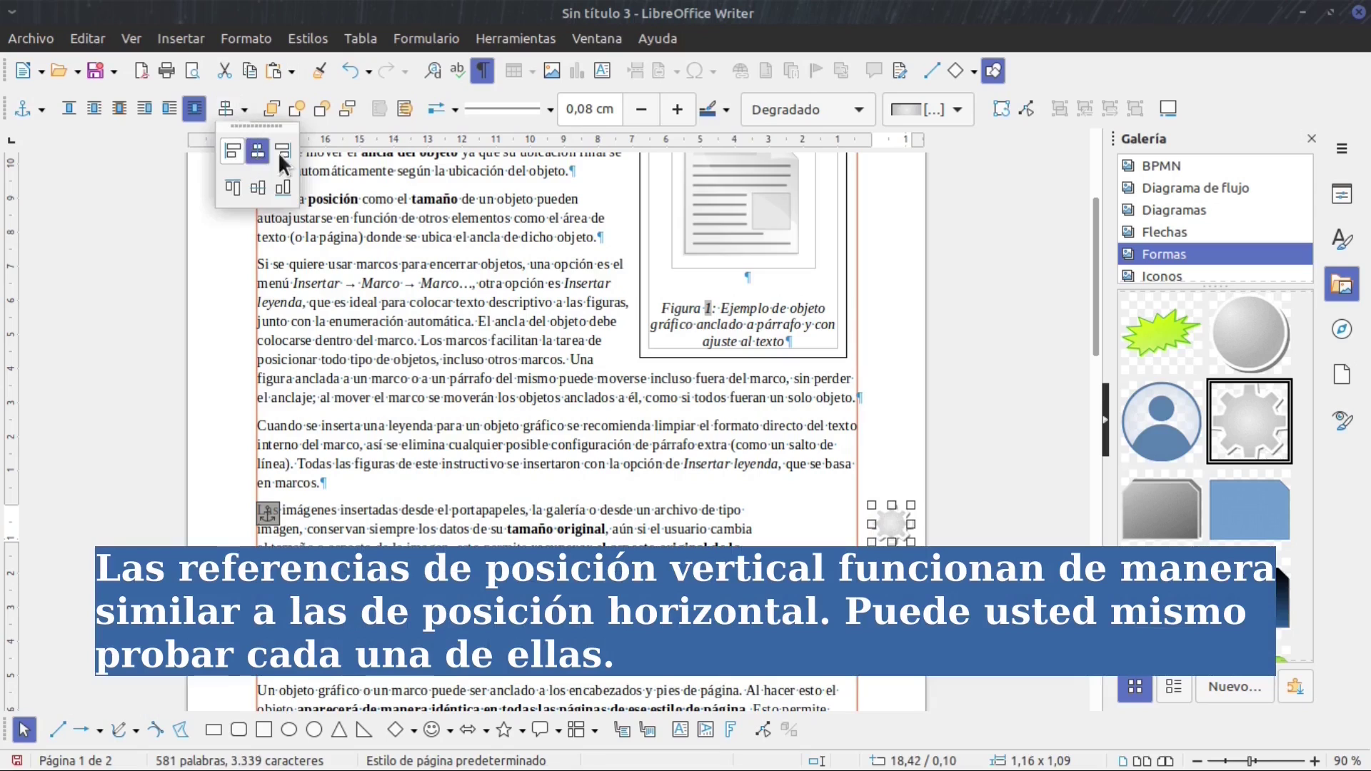
left_click(274, 150)
left_click(243, 114)
left_click(260, 152)
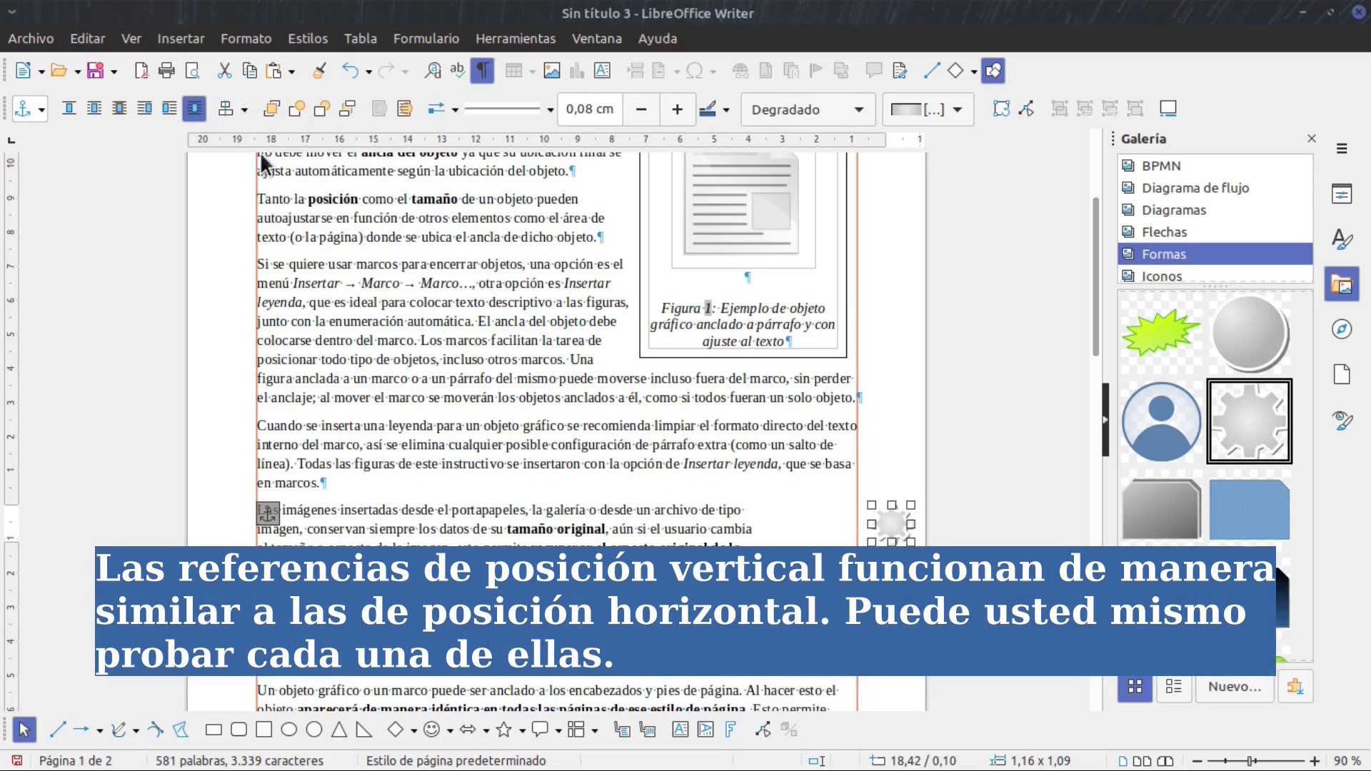
Set the right margin of the page style to 3,50 cm.
left_click(890, 516)
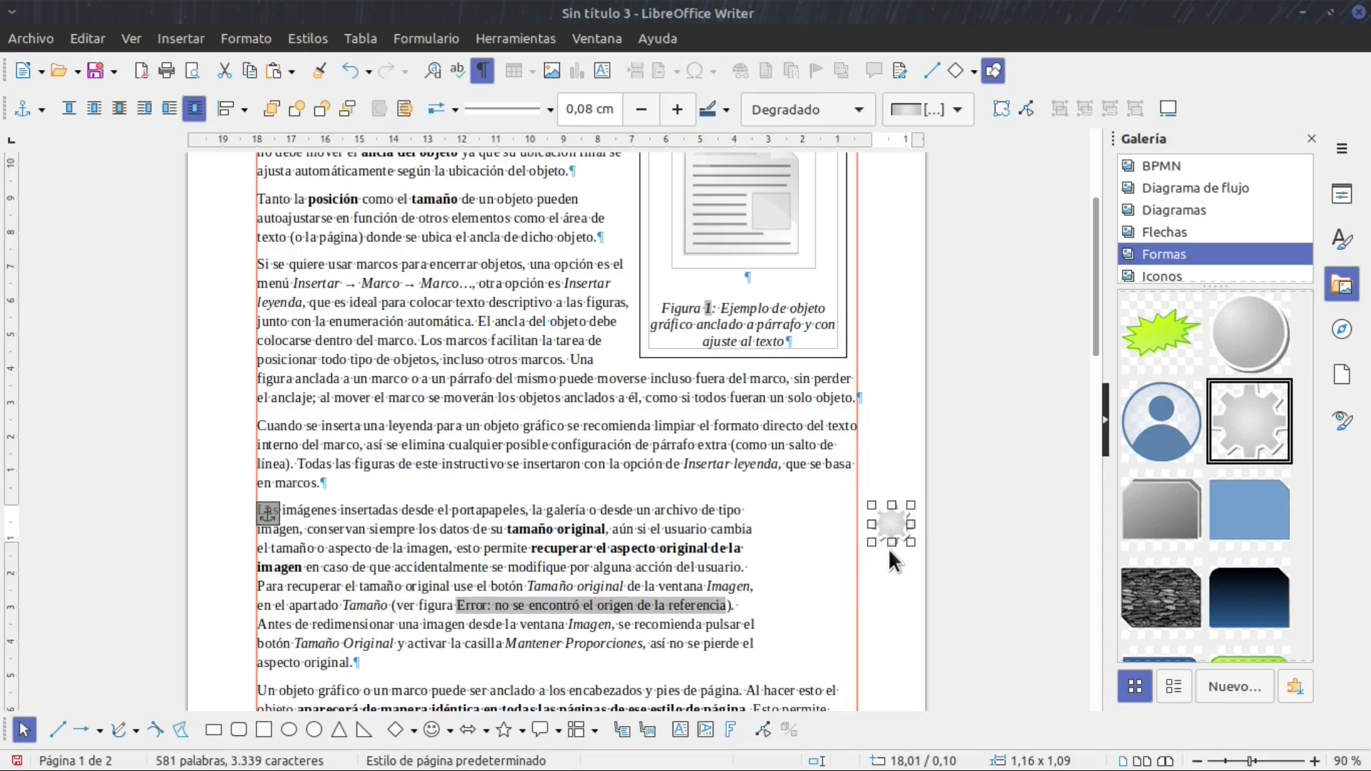
scroll(889, 546, "down", 5)
left_click(569, 517)
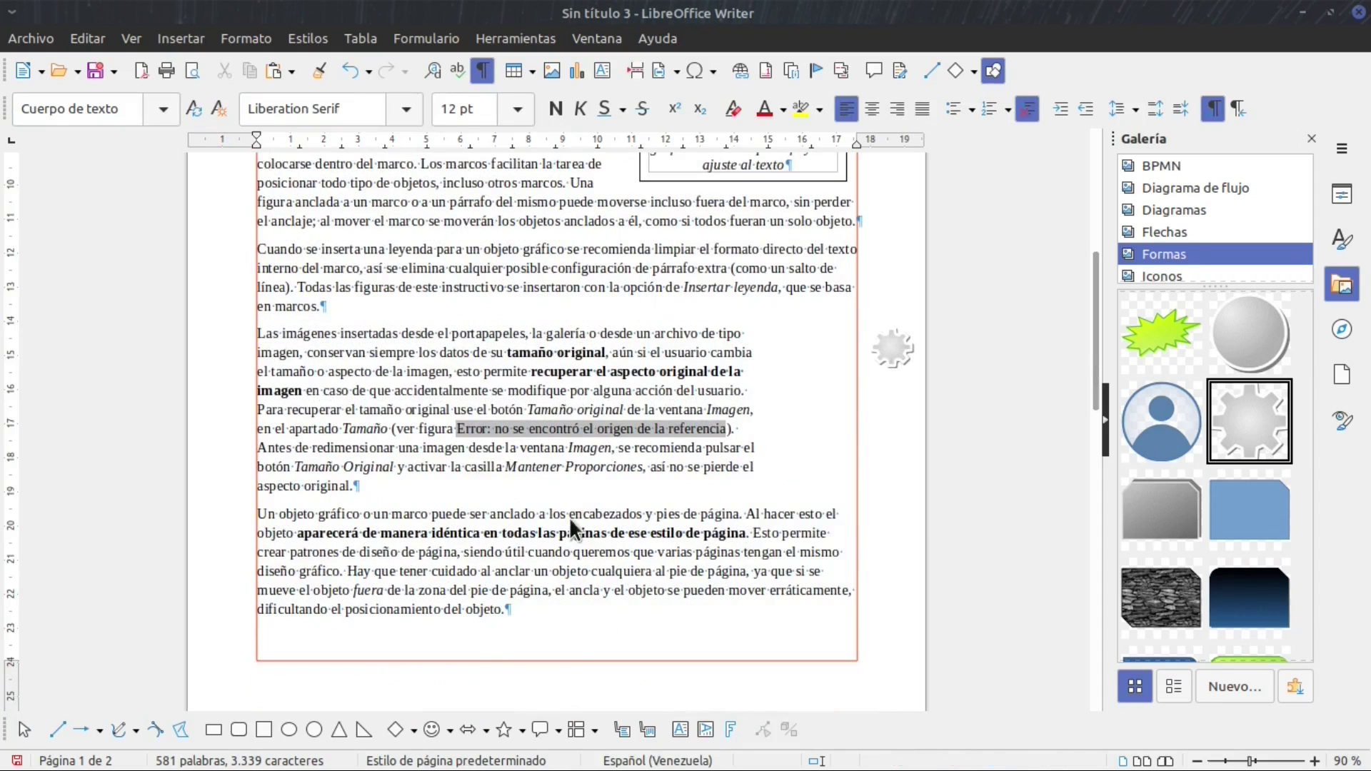
key("alt+shift+p")
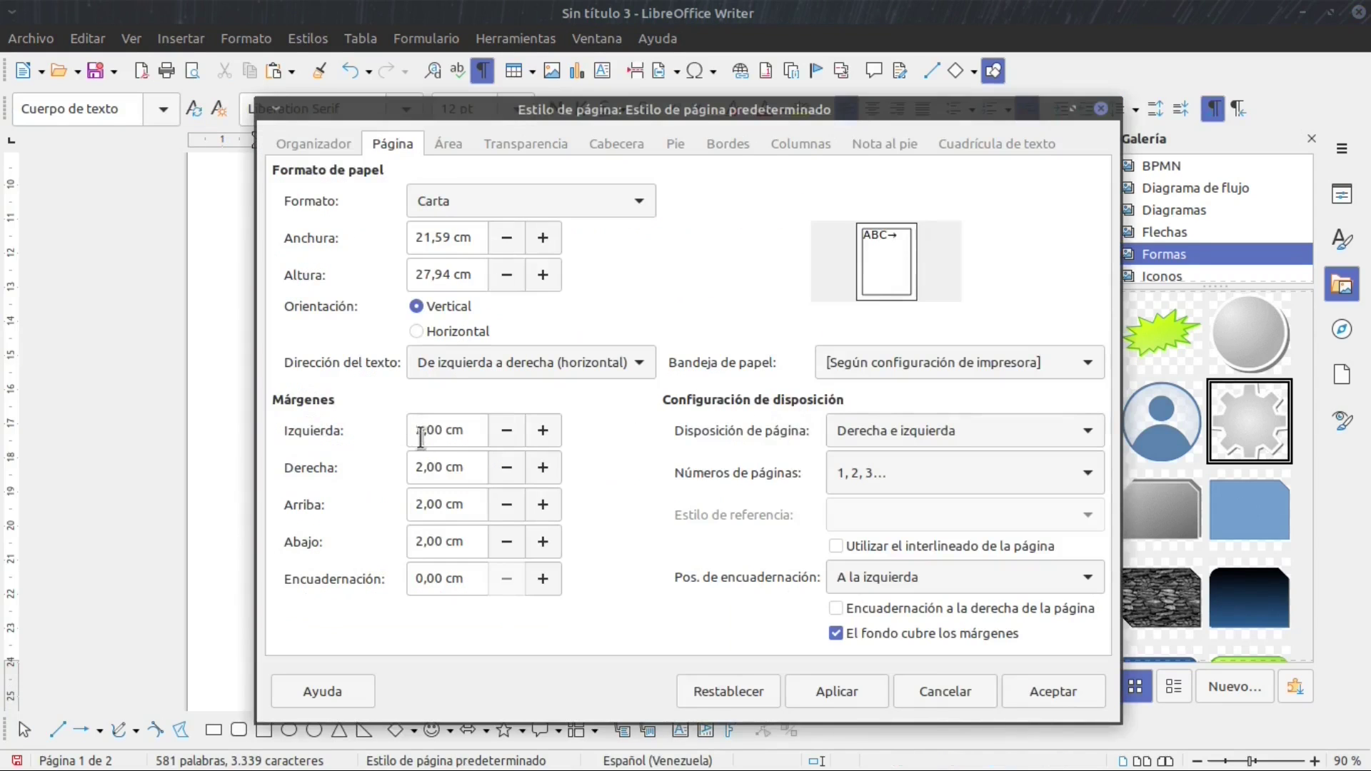
scroll(523, 466, "up", 15)
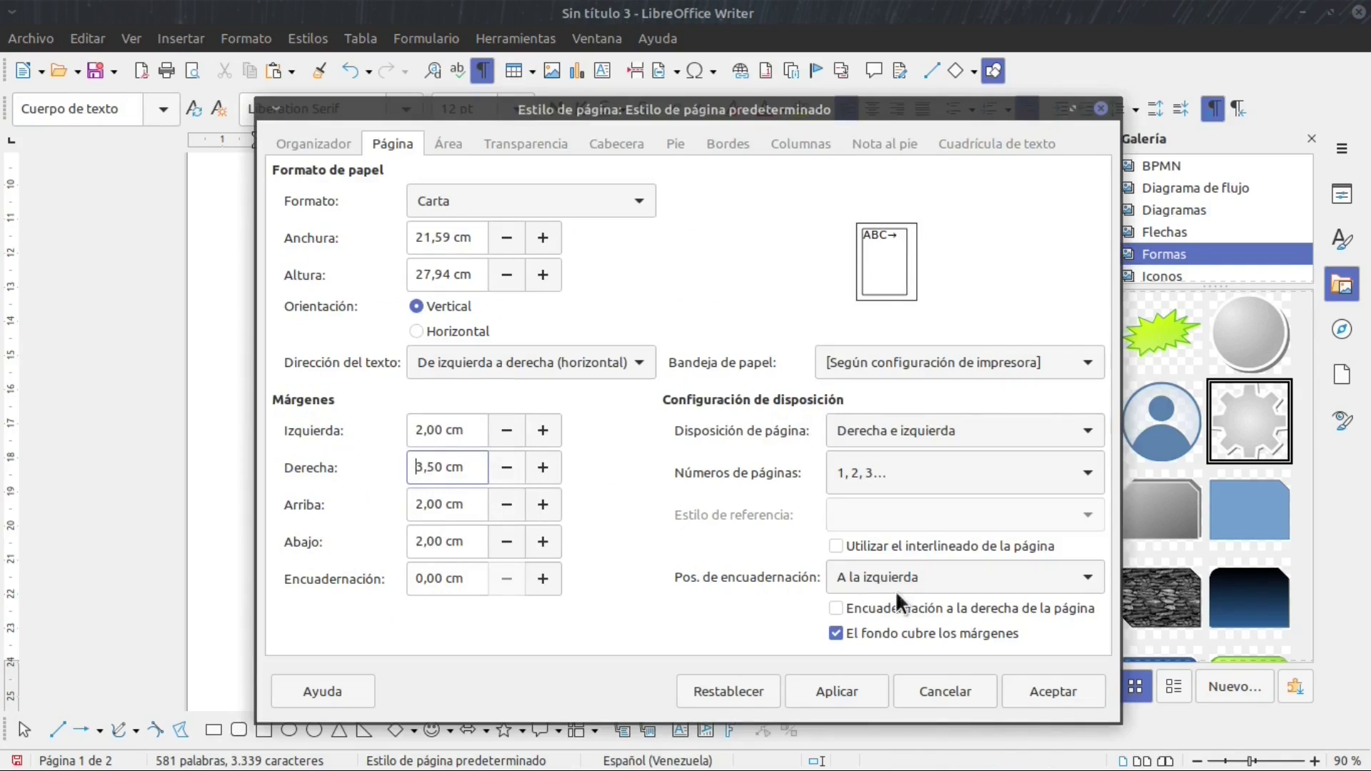
left_click(857, 686)
left_click(1037, 694)
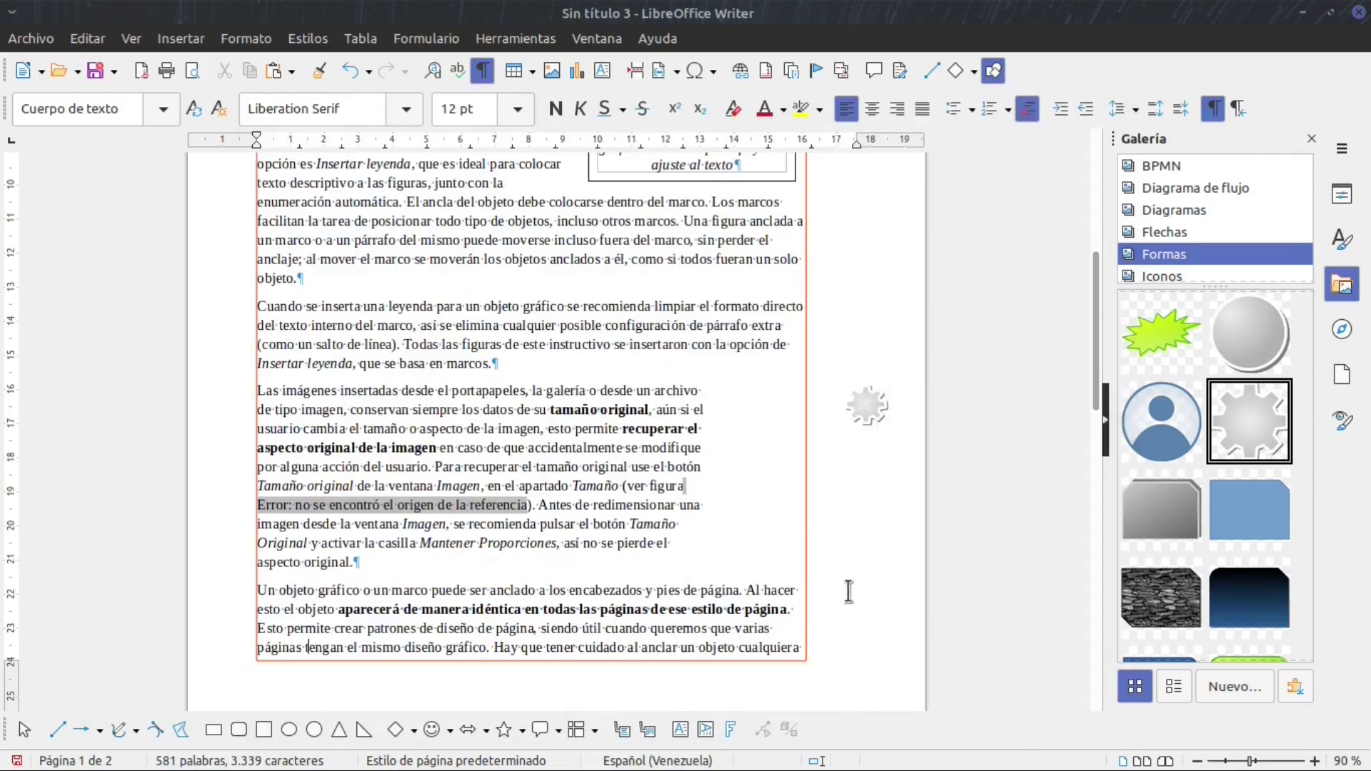
Move the gear out of the page margin onto its paragraph's text, at about 6,70 cm across and 0,34 cm down.
scroll(863, 417, "up", 3)
left_click(863, 484)
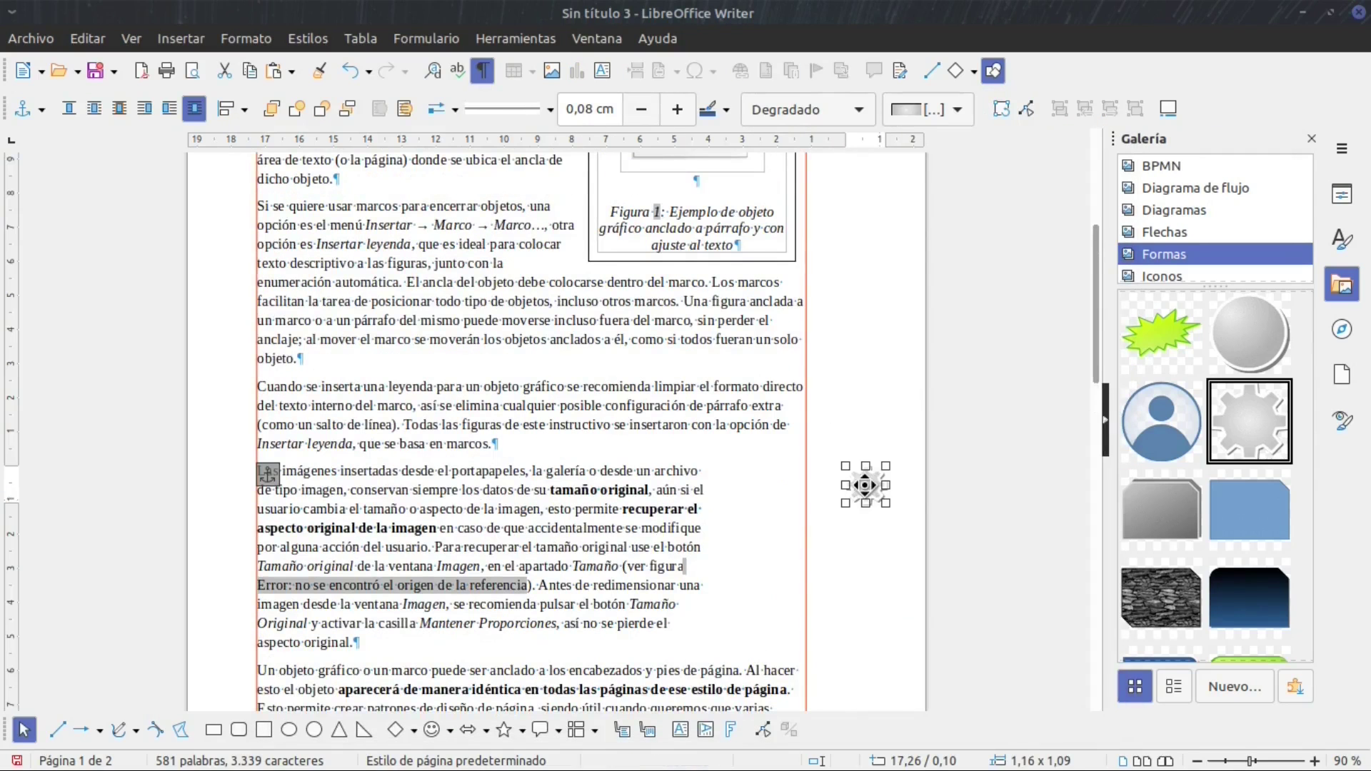
left_click_drag(866, 485, 505, 492)
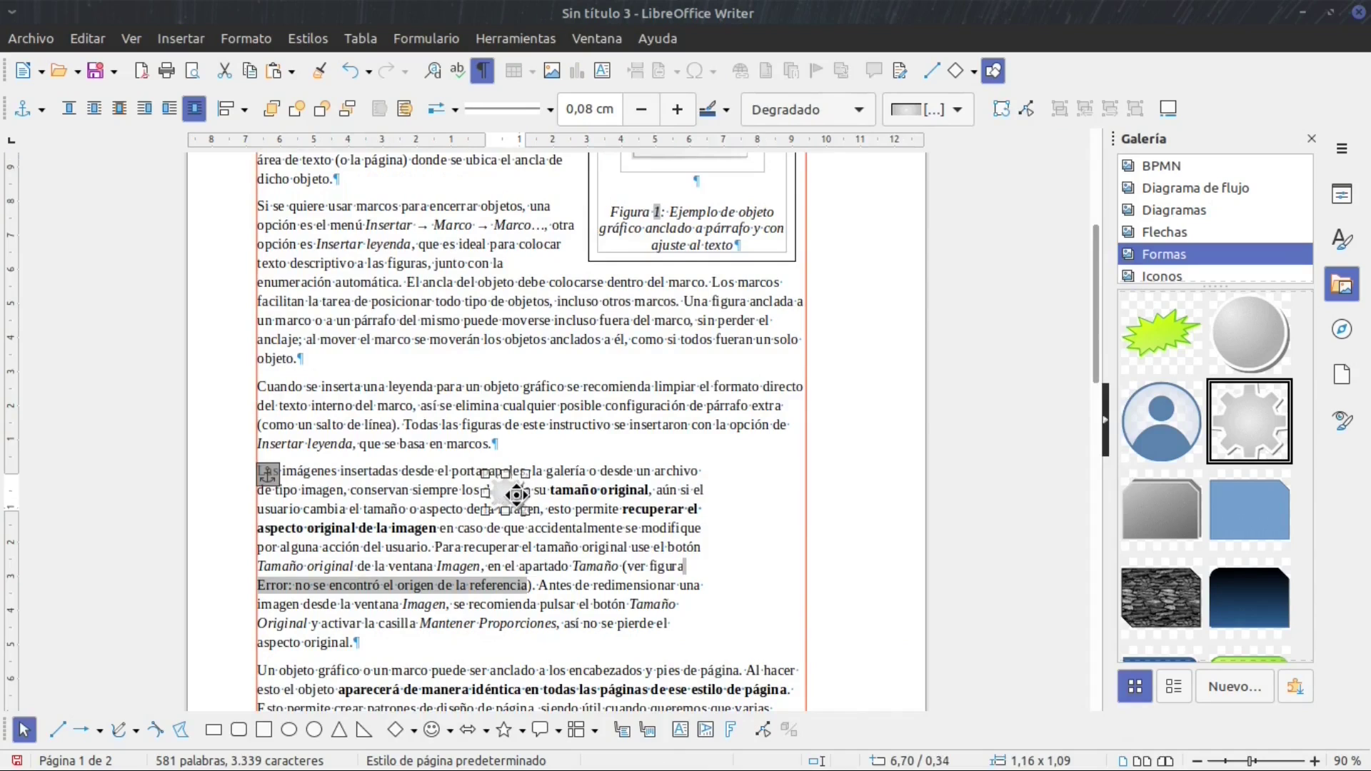
Review the horizontal alignment options offered in the gear's position and size settings.
right_click(516, 493)
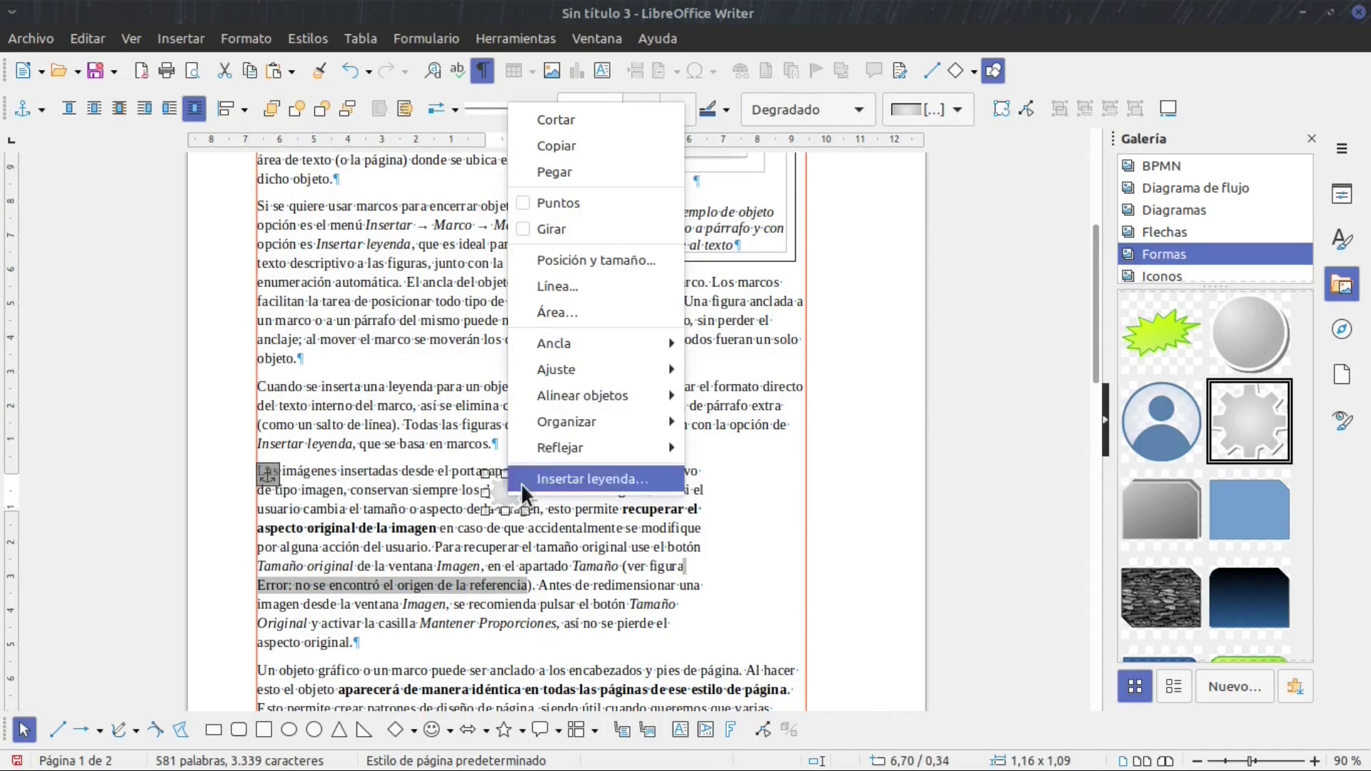
mouse_move(565, 374)
left_click(577, 262)
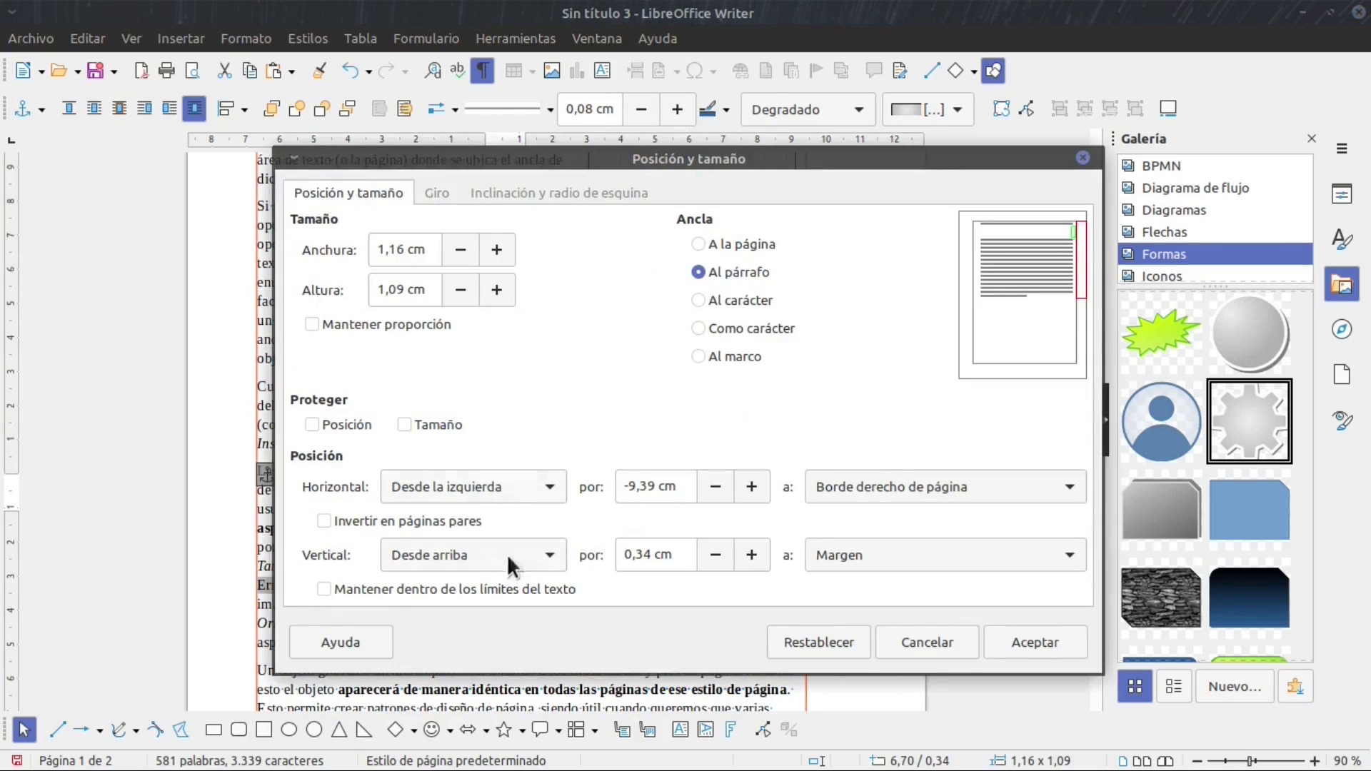
left_click(496, 483)
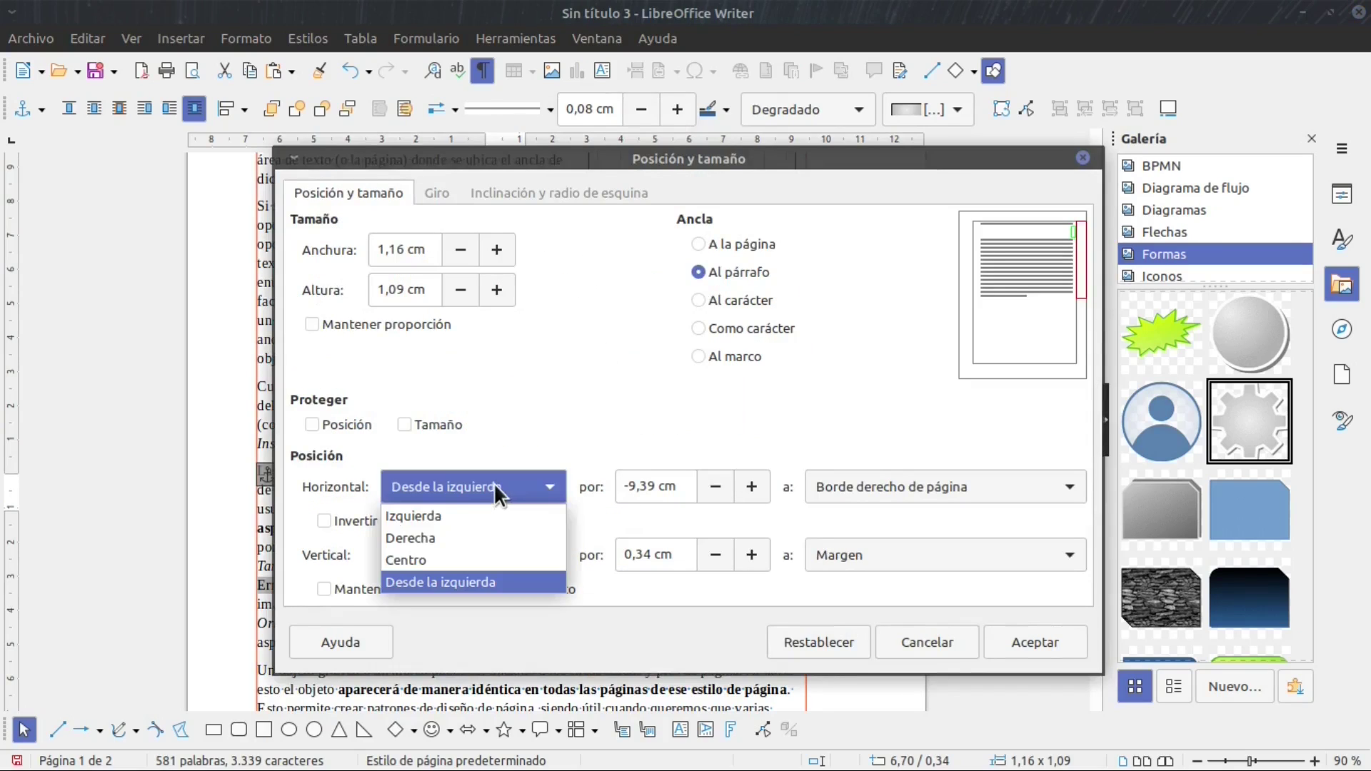
left_click(453, 483)
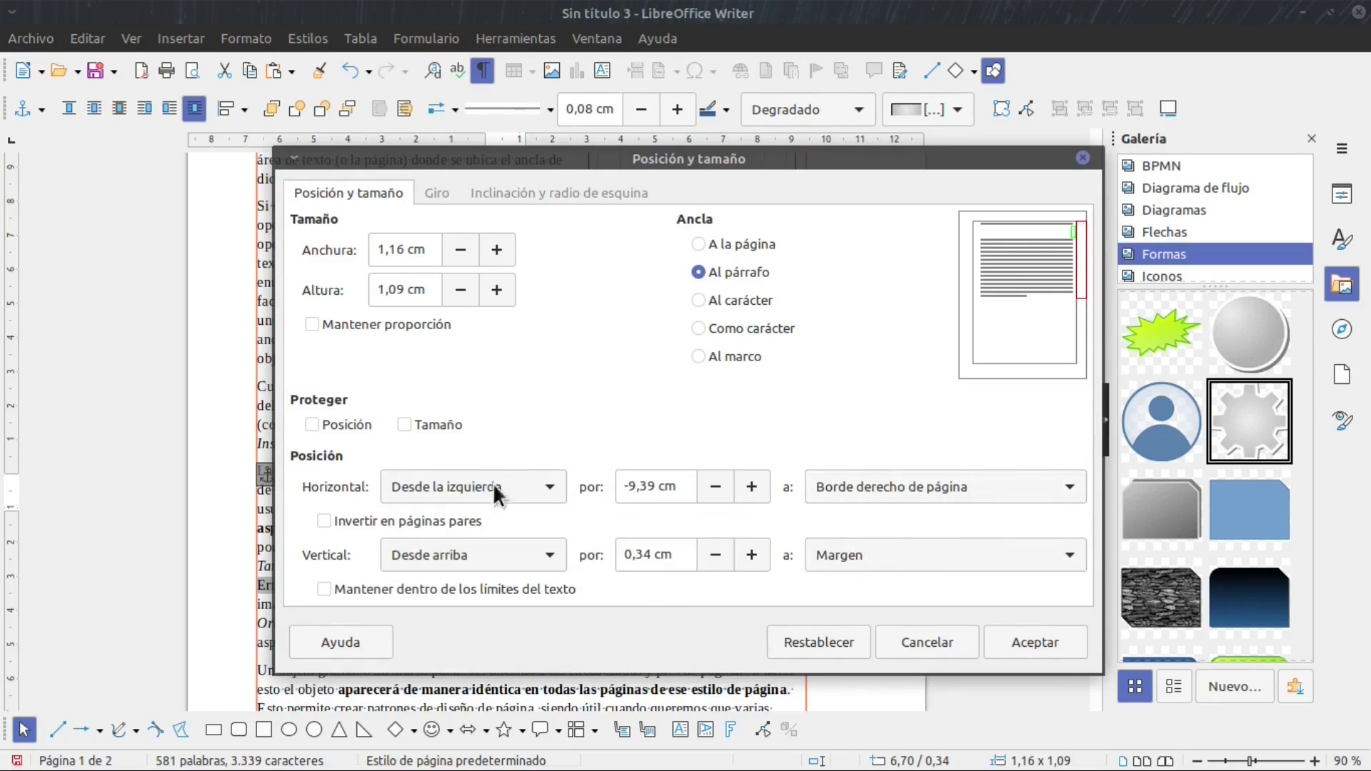
left_click(943, 636)
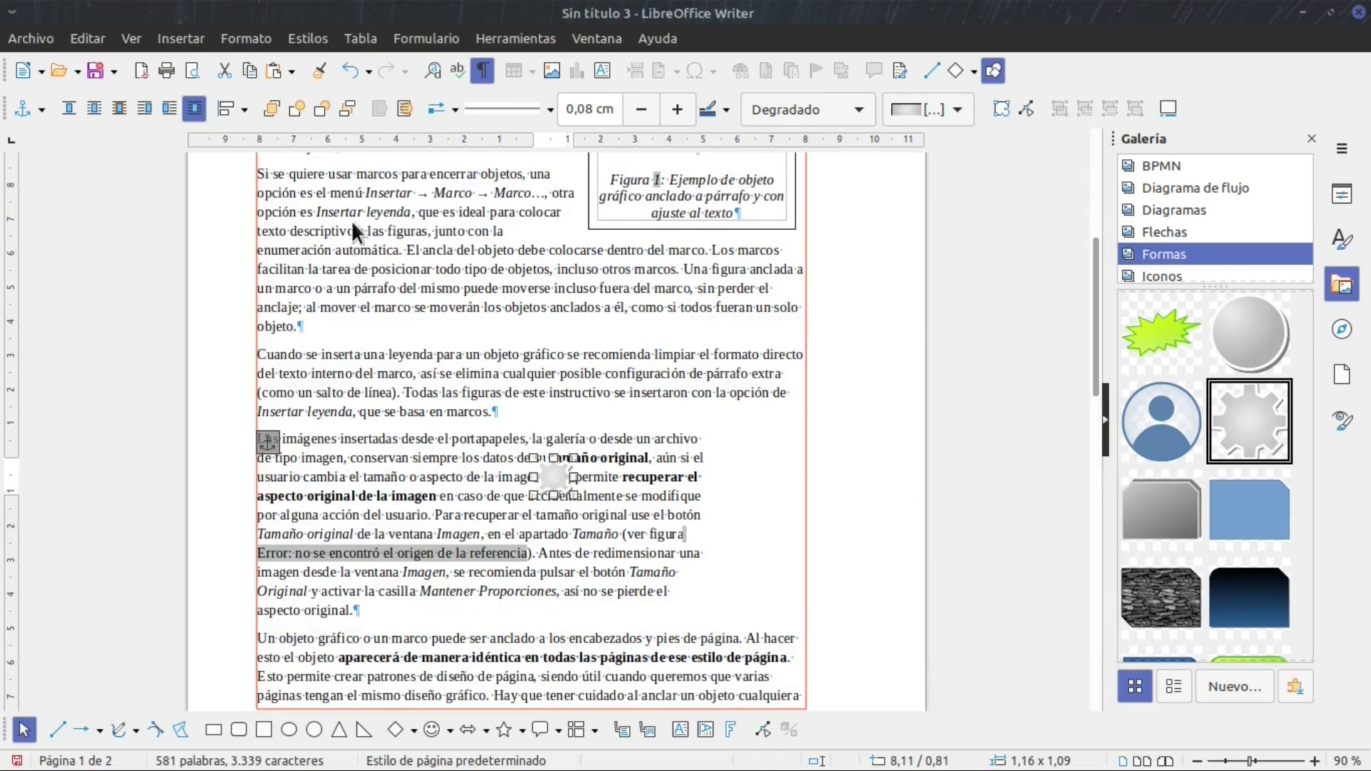
Set the gear's horizontal position to Centro relative to Área de texto de párrafo.
right_click(563, 480)
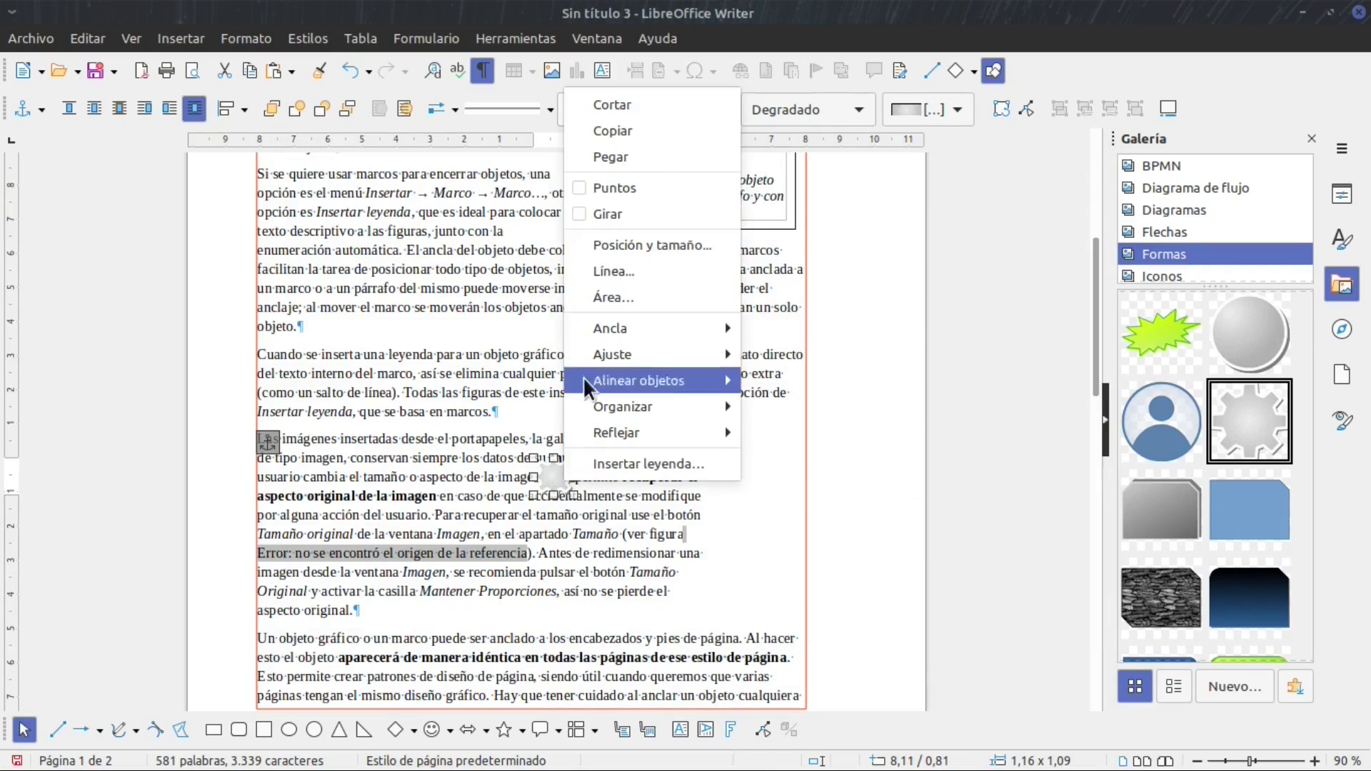
left_click(621, 246)
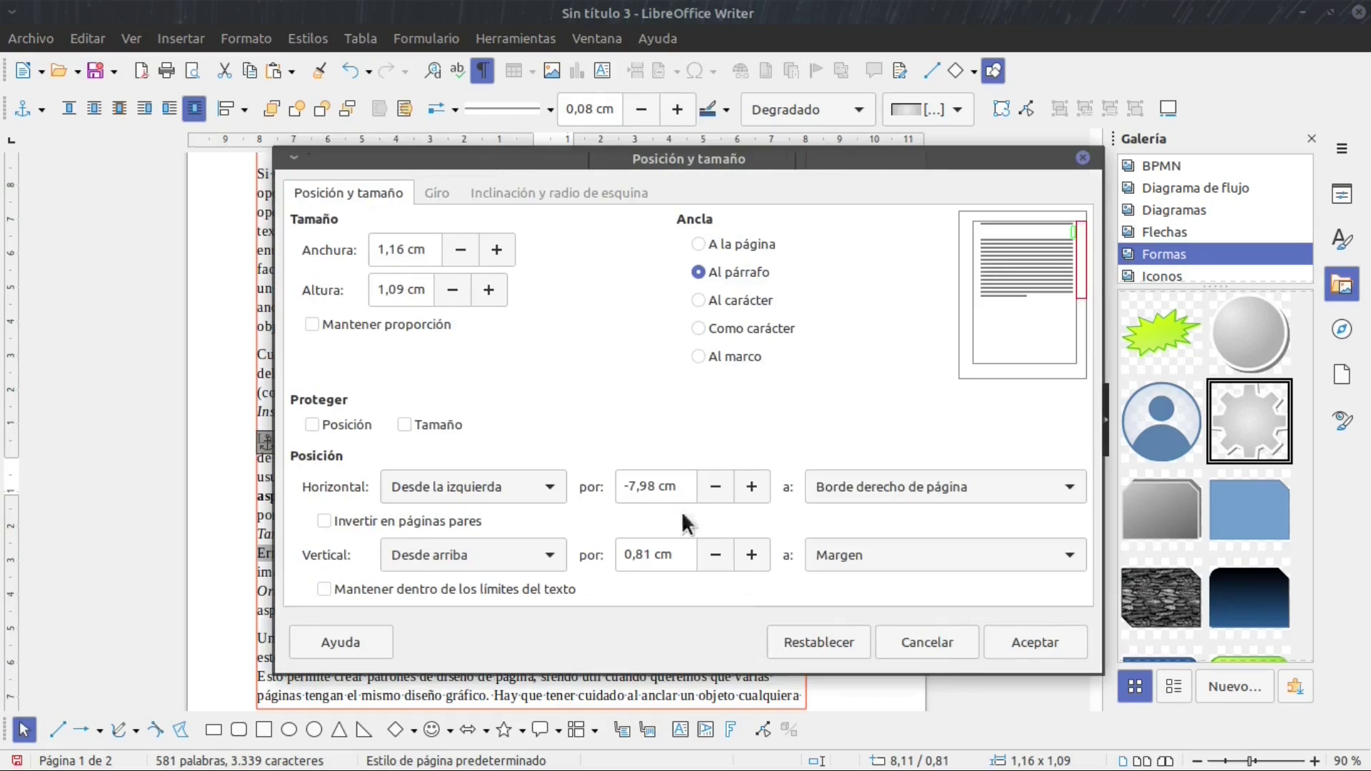
left_click(830, 486)
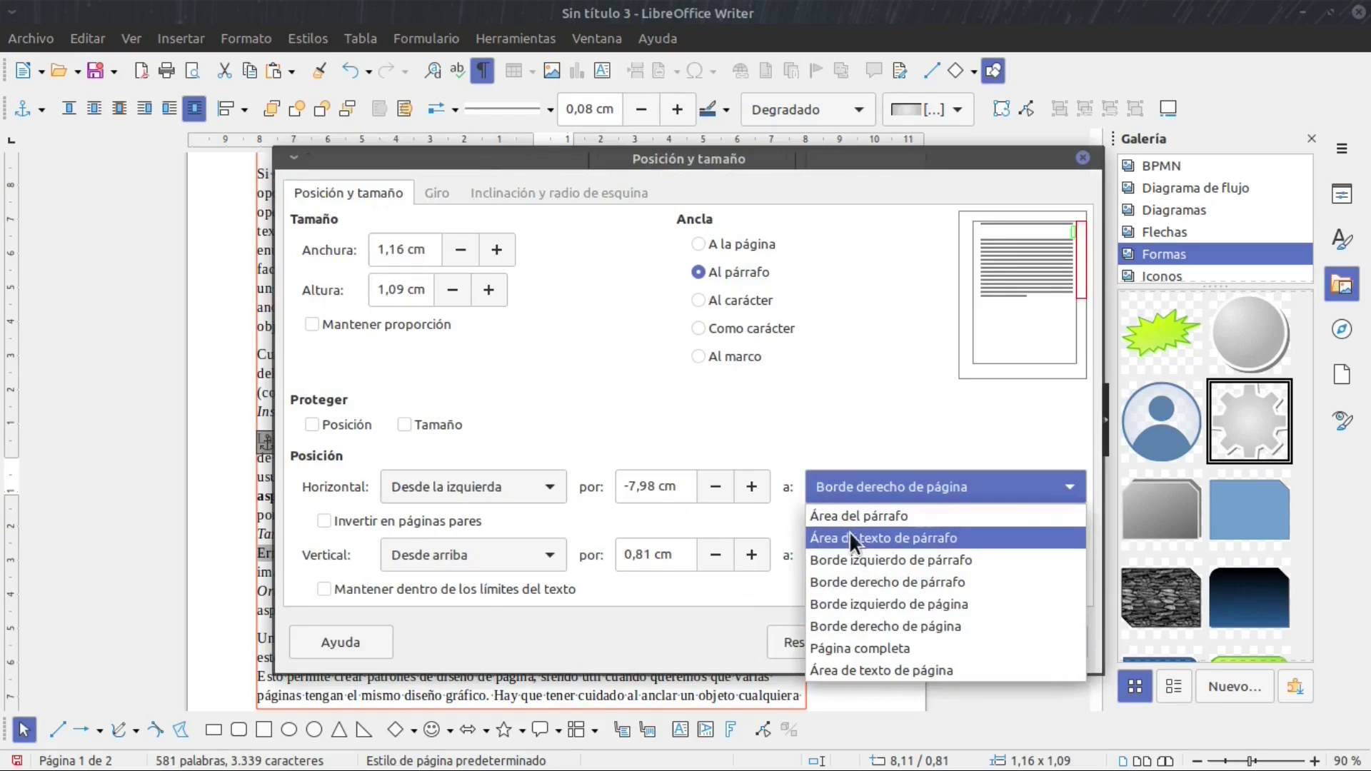
left_click(850, 537)
left_click(520, 479)
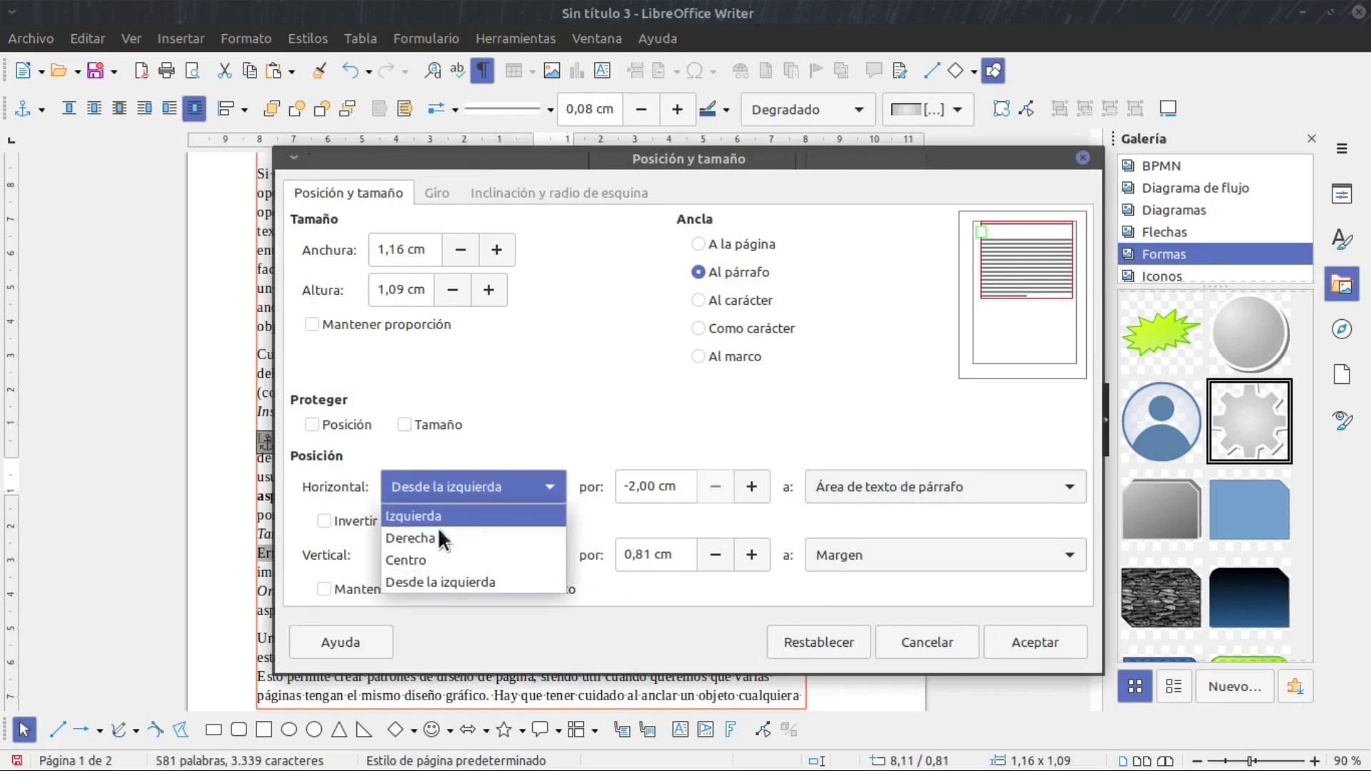
left_click(426, 565)
left_click(1007, 641)
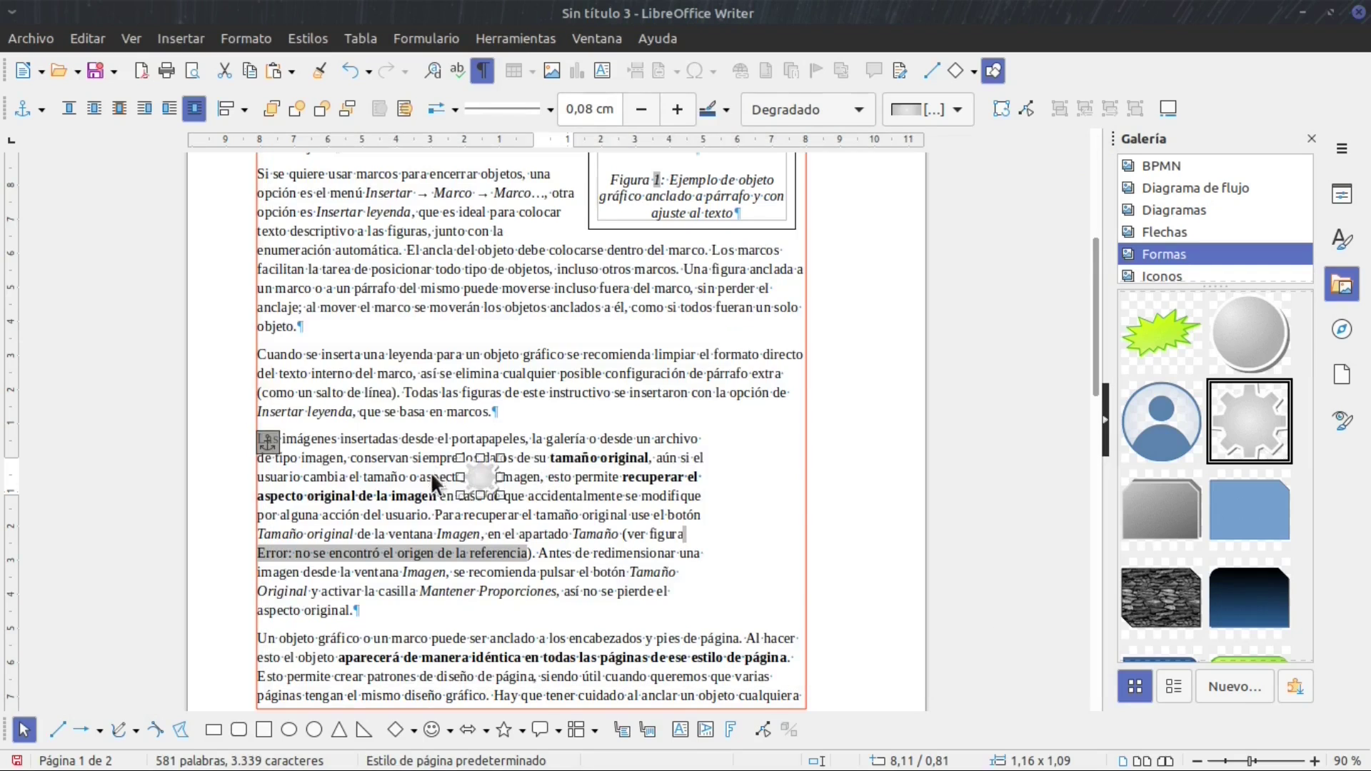
Copy the centred gear from its paragraph.
scroll(500, 499, "down", 3)
right_click(476, 379)
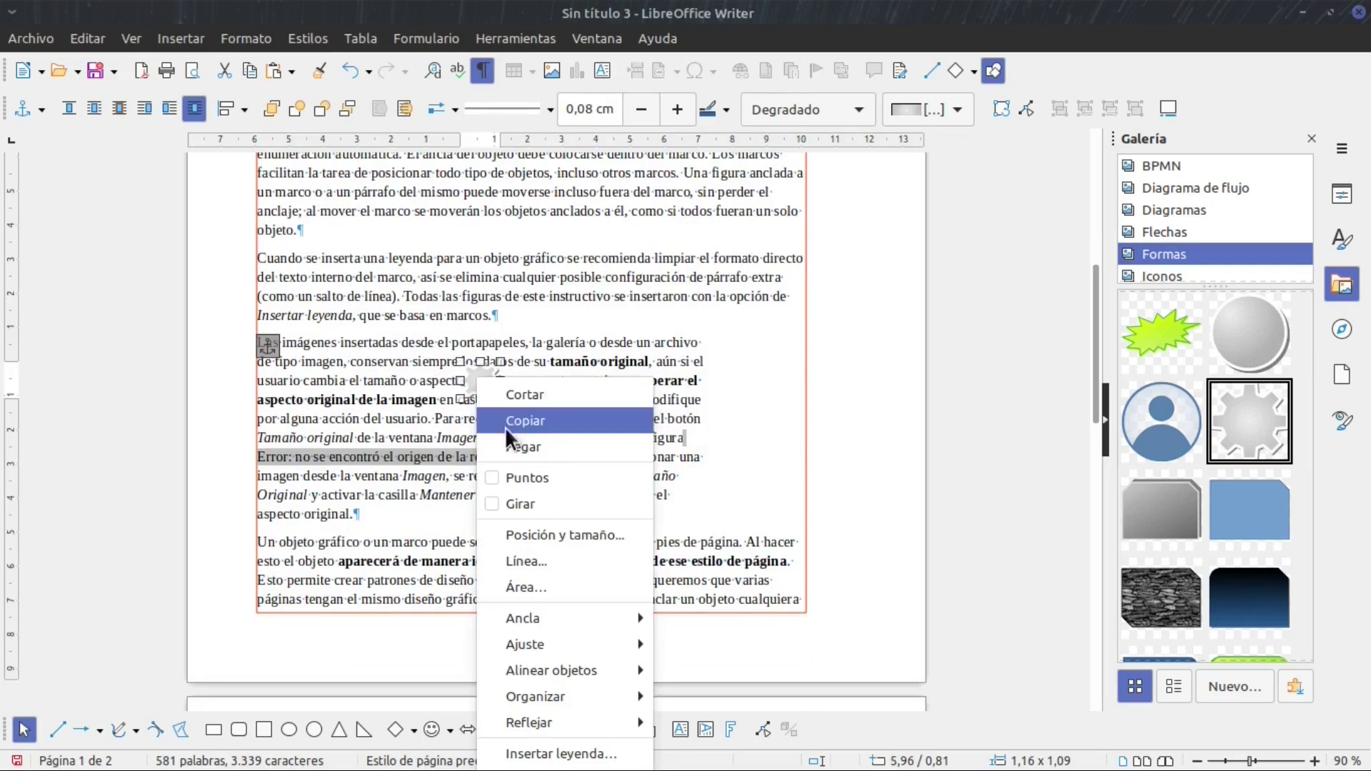
left_click(505, 423)
Add two paragraph breaks after the document's last paragraph and insert a table with three columns and three rows.
scroll(470, 427, "down", 3)
scroll(470, 427, "down", 10)
left_click(436, 555)
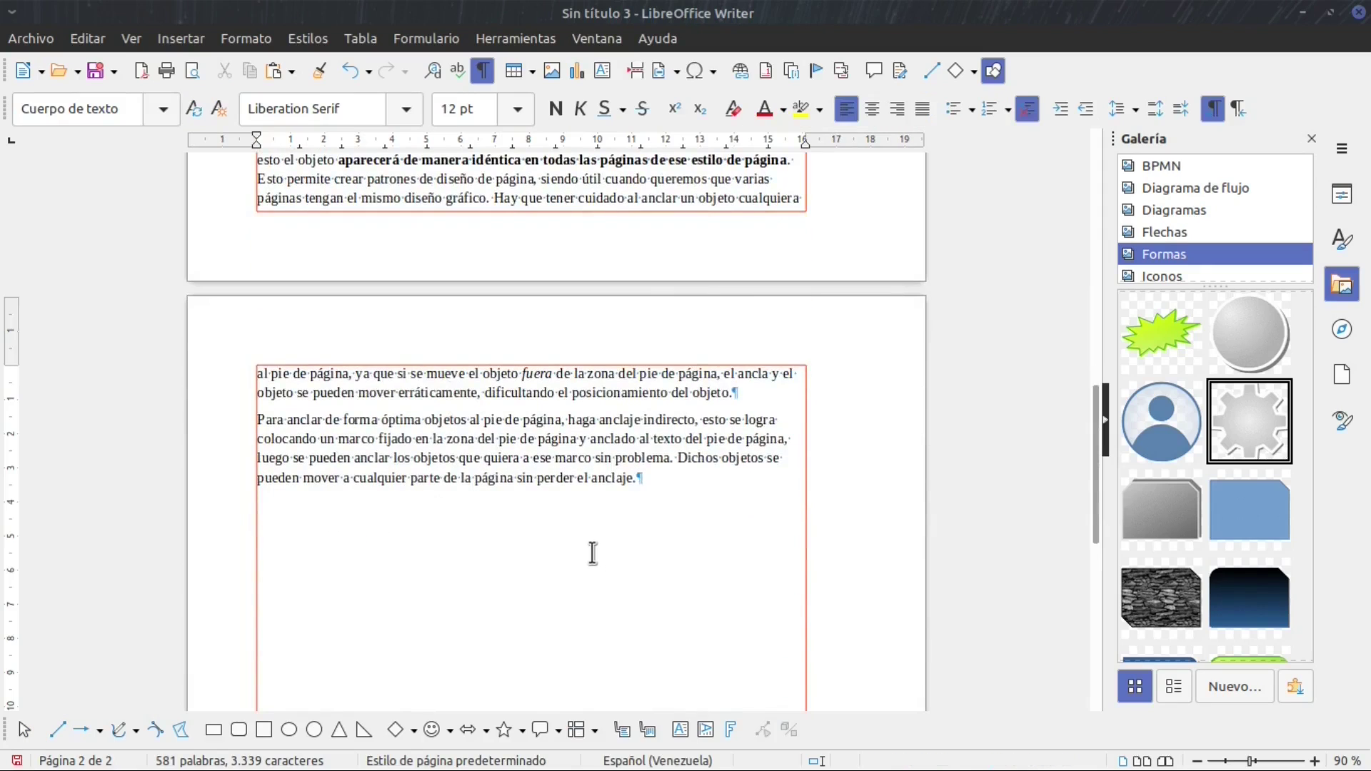
key("Return")
key("Return")
left_click(521, 75)
left_click(550, 138)
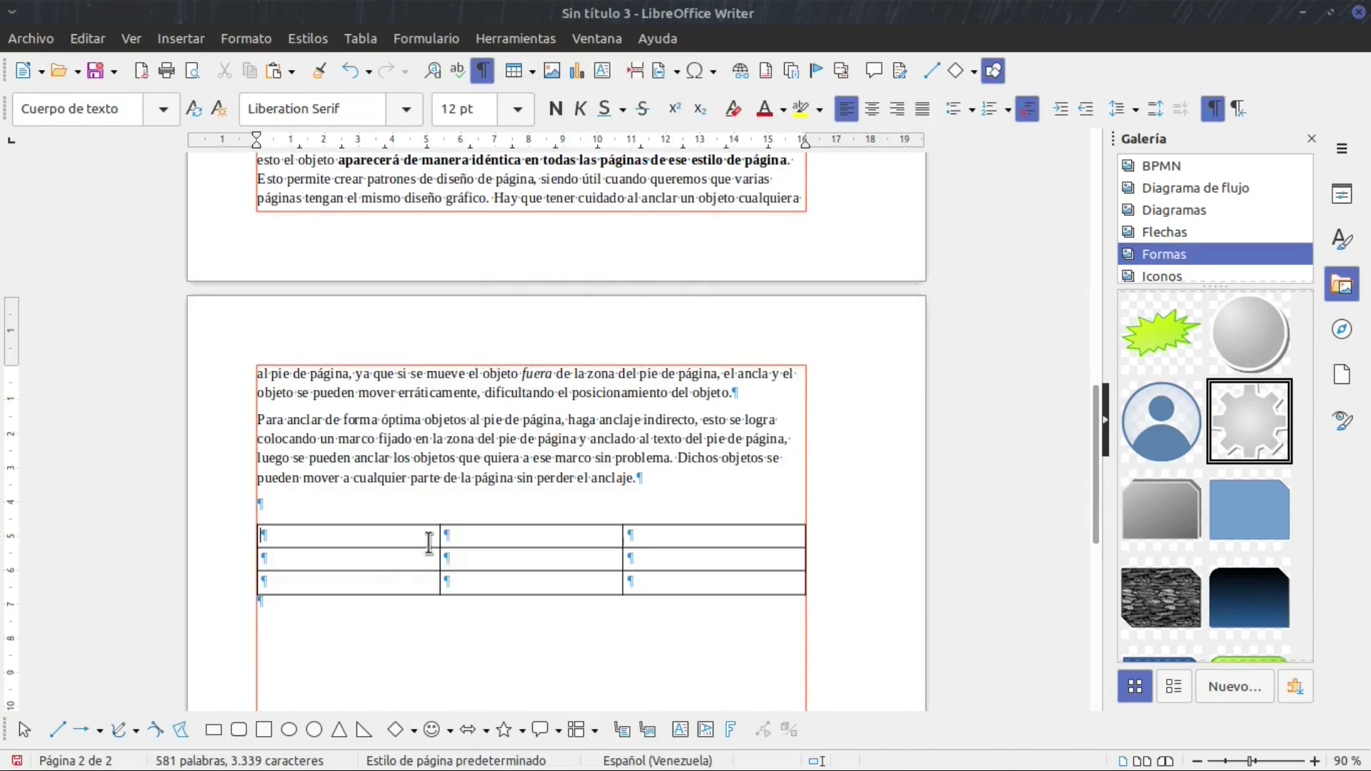
Paste the copied gear into the middle cell (B2) of the table.
left_click(518, 557)
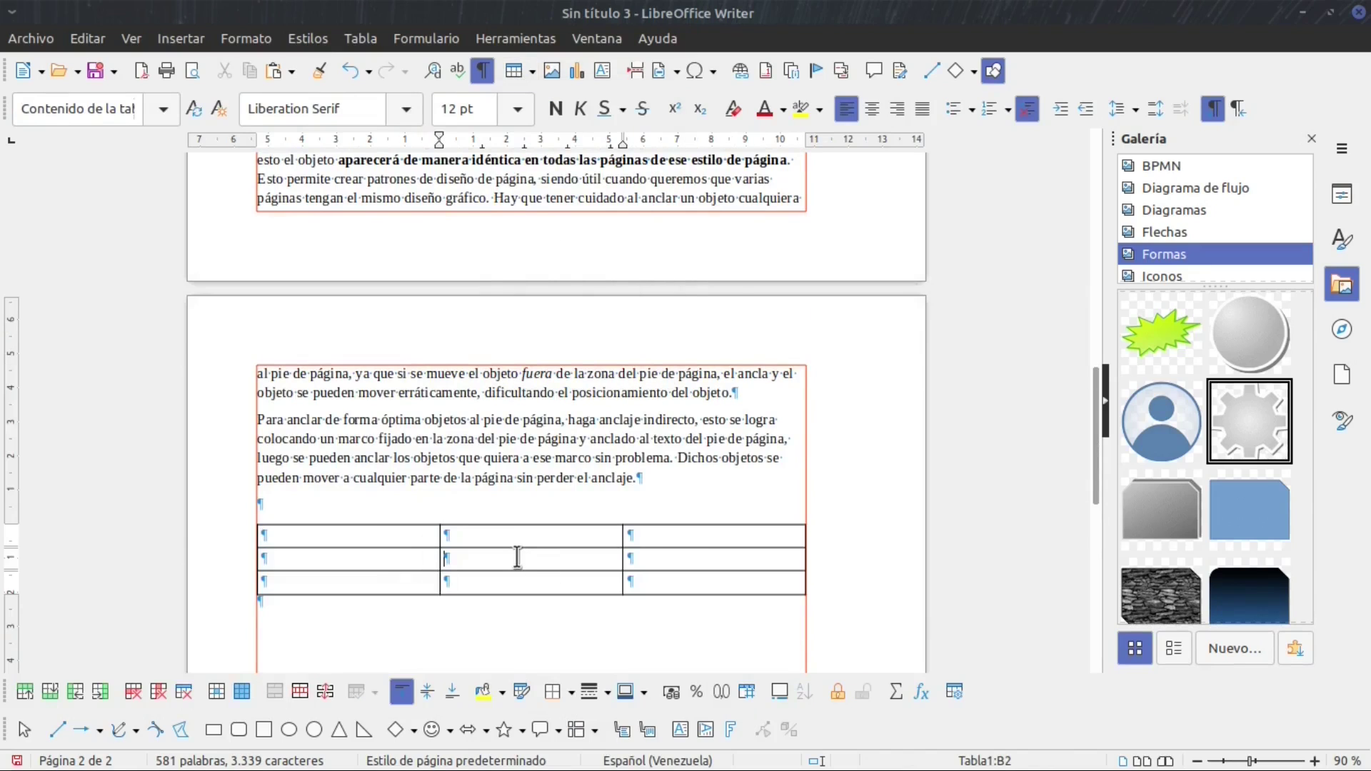
right_click(506, 553)
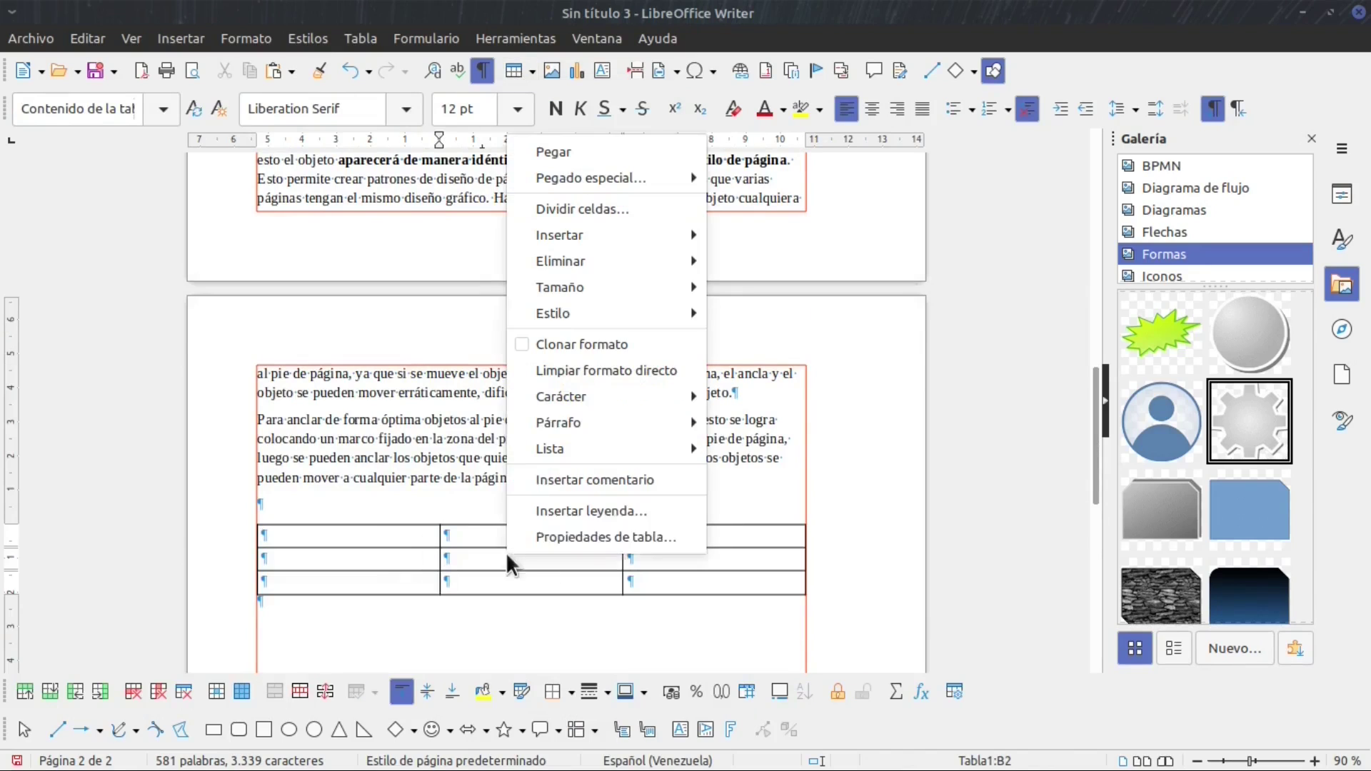
left_click(550, 151)
left_click(529, 626)
scroll(530, 622, "down", 2)
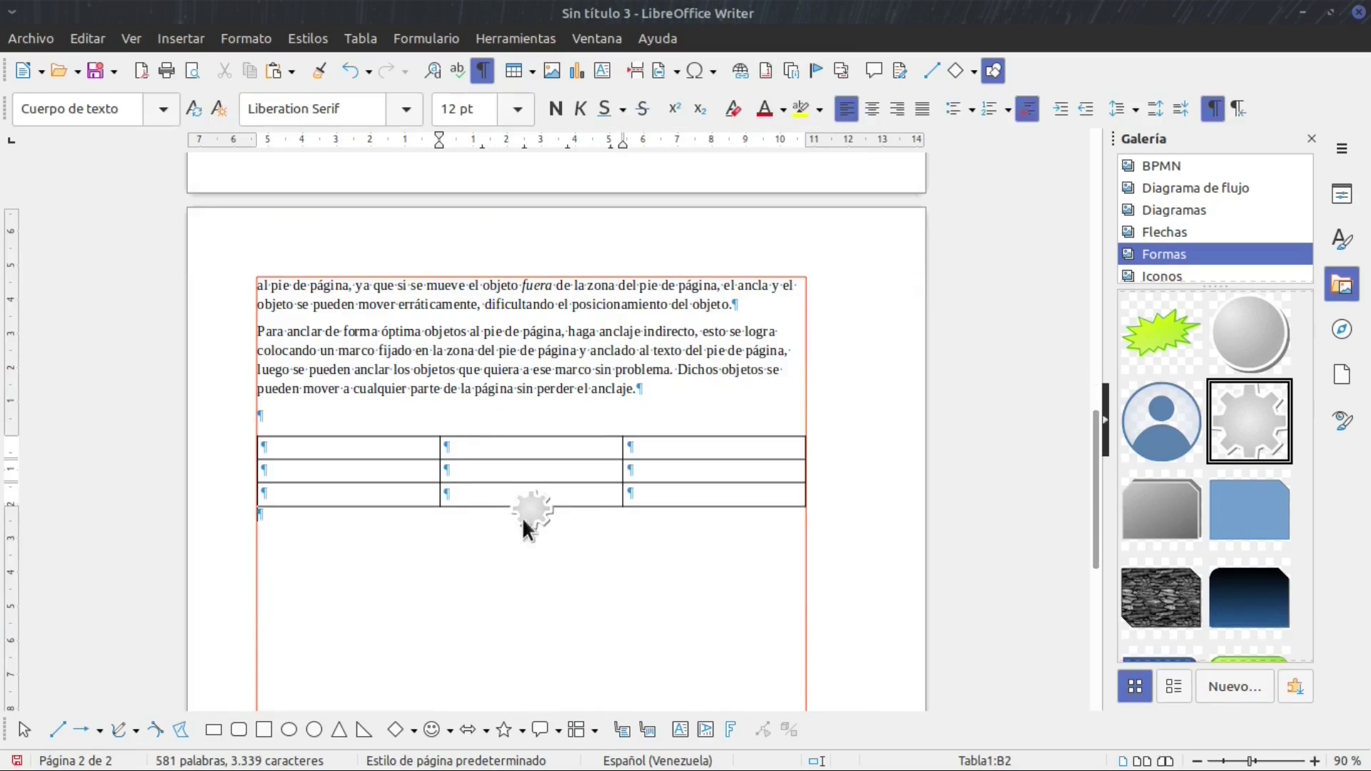
Try left and right alignment on the gear in the table's middle cell, finishing with it centred horizontally.
left_click(521, 503)
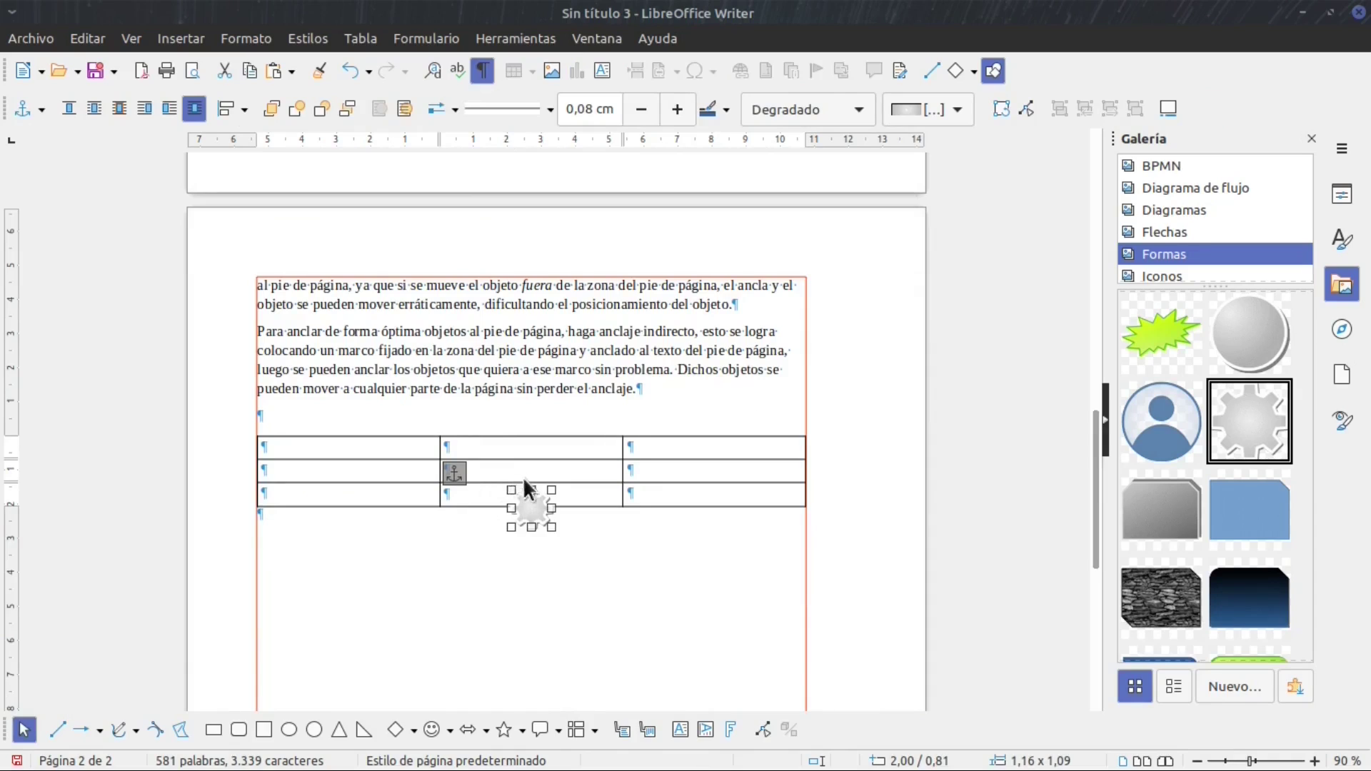
left_click(229, 114)
left_click(243, 108)
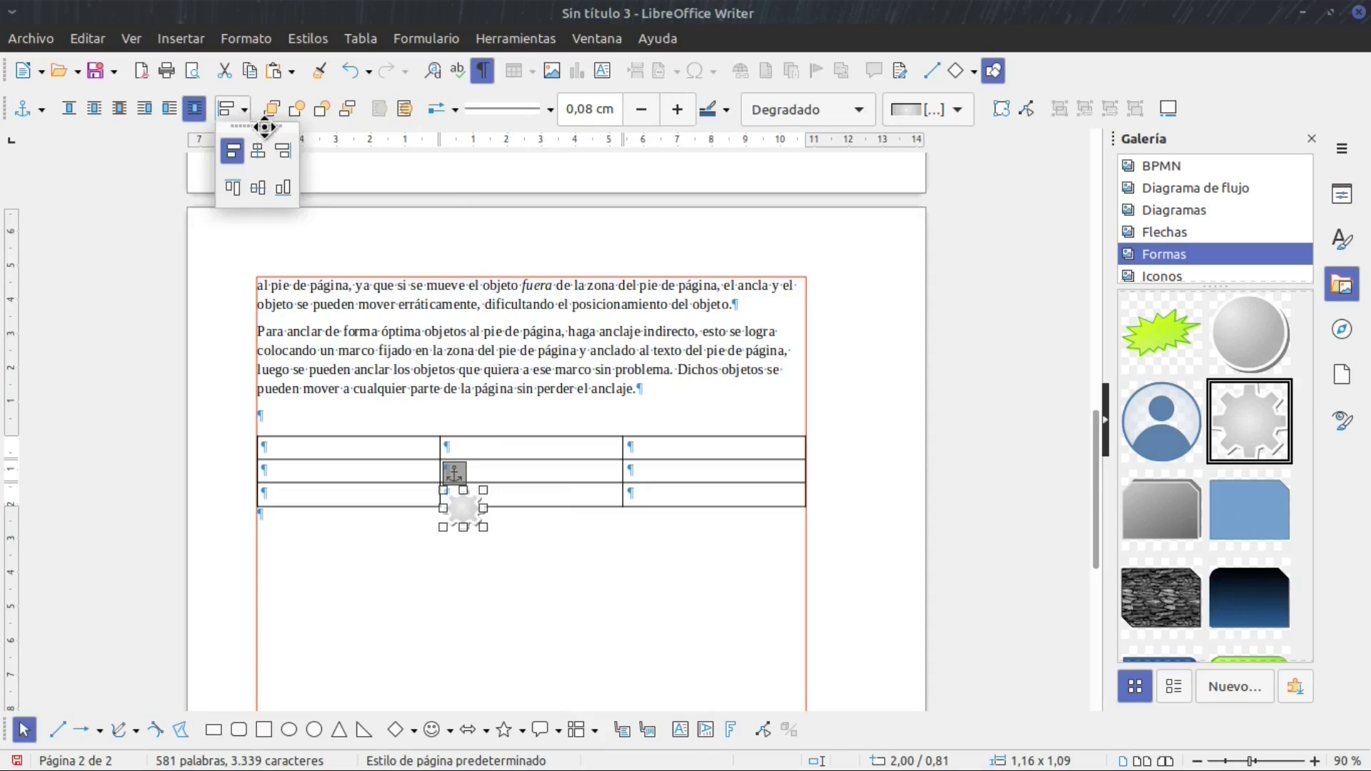
left_click(279, 146)
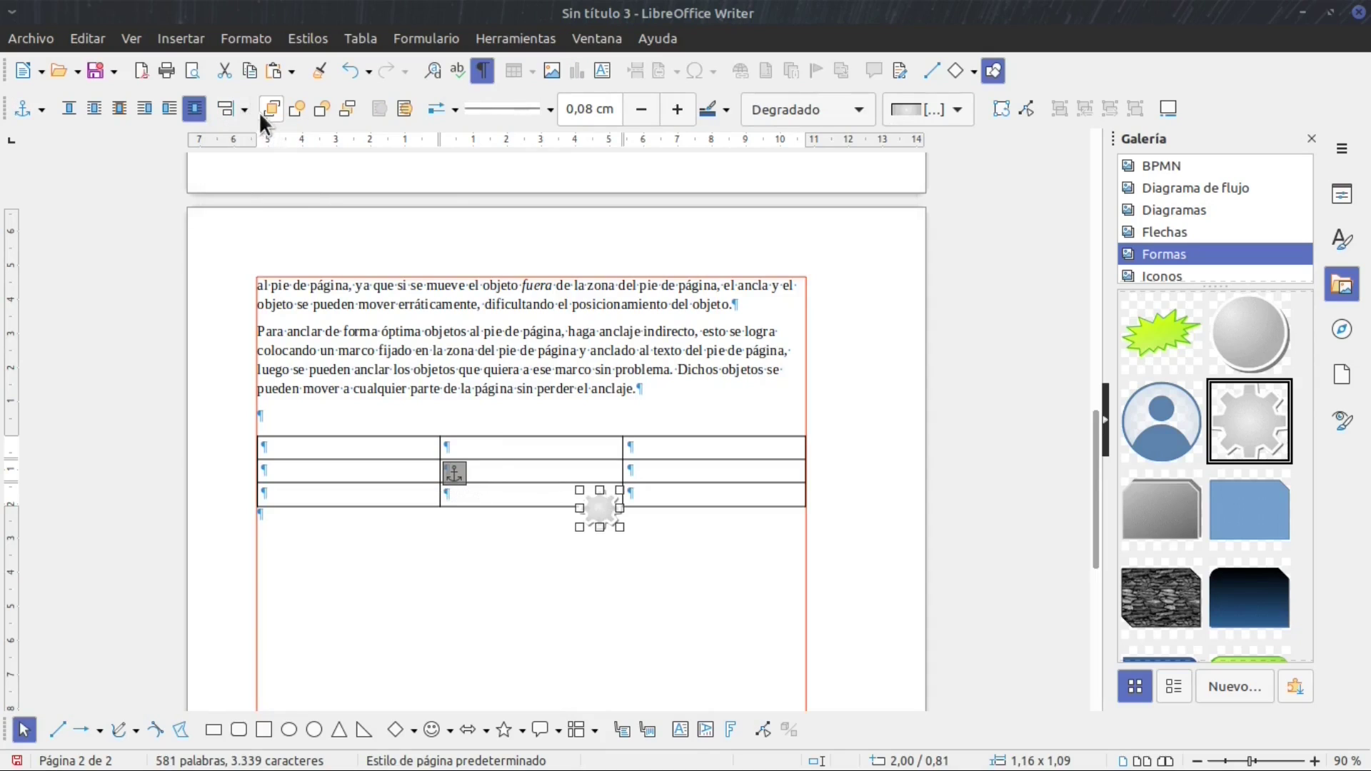
left_click(243, 109)
left_click(257, 151)
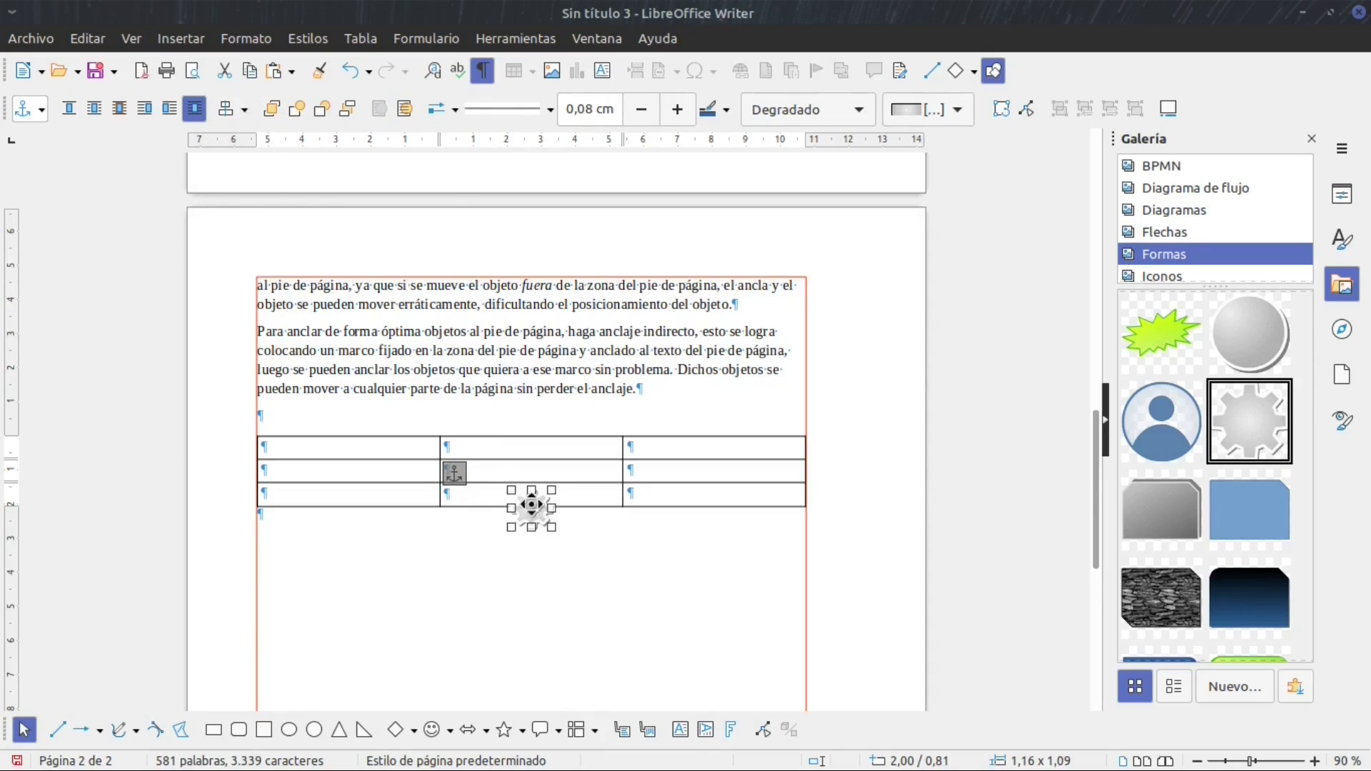
left_click(572, 582)
left_click(529, 513)
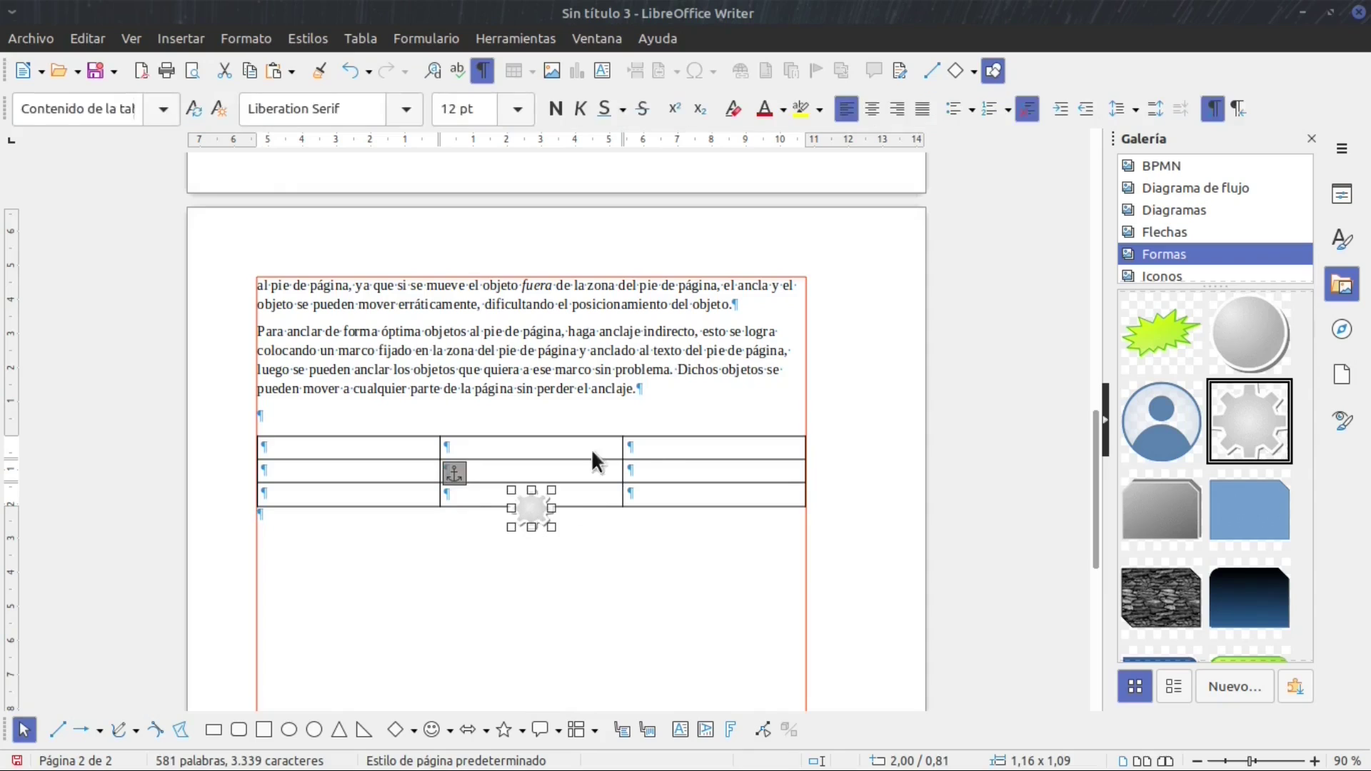
Insert three columns before the table's last column and widen the second column, which holds the gear.
left_click(690, 447)
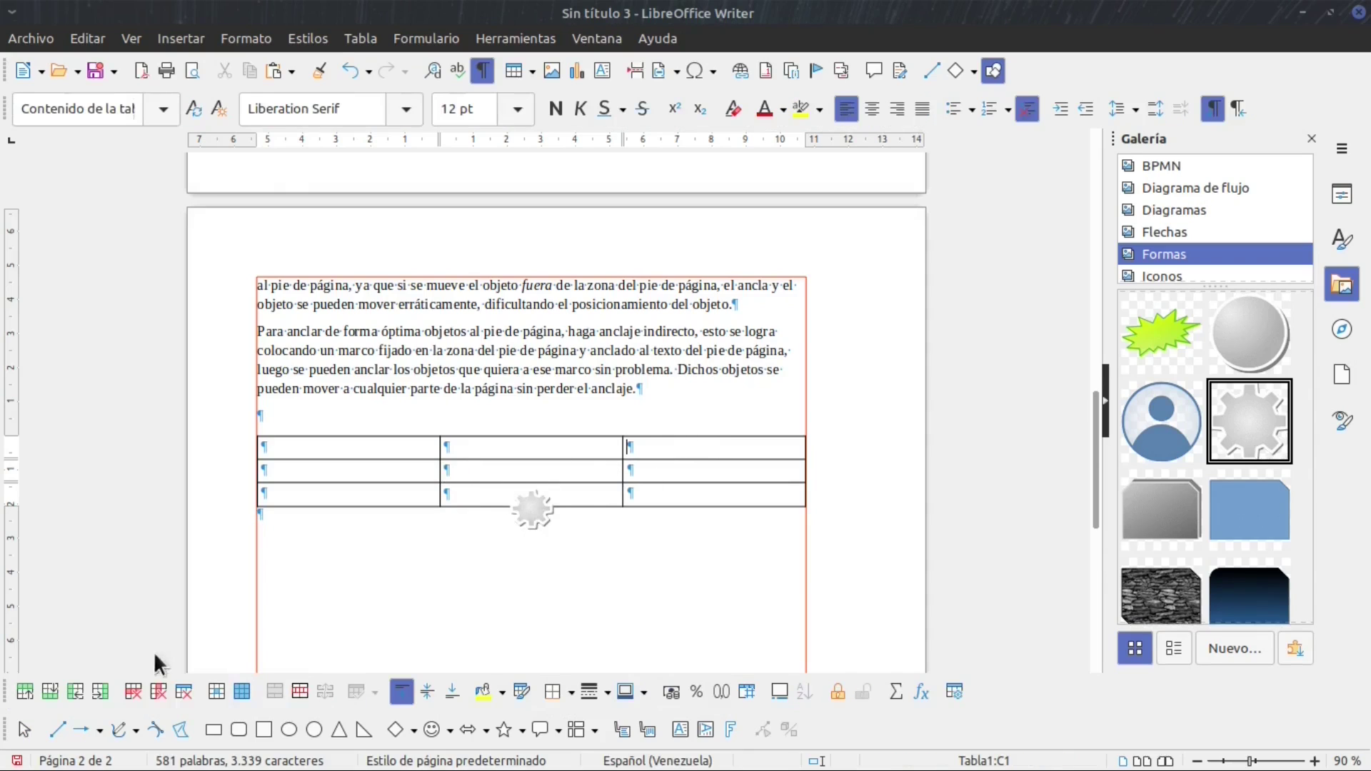
left_click(74, 690)
left_click(74, 690)
left_click(74, 690)
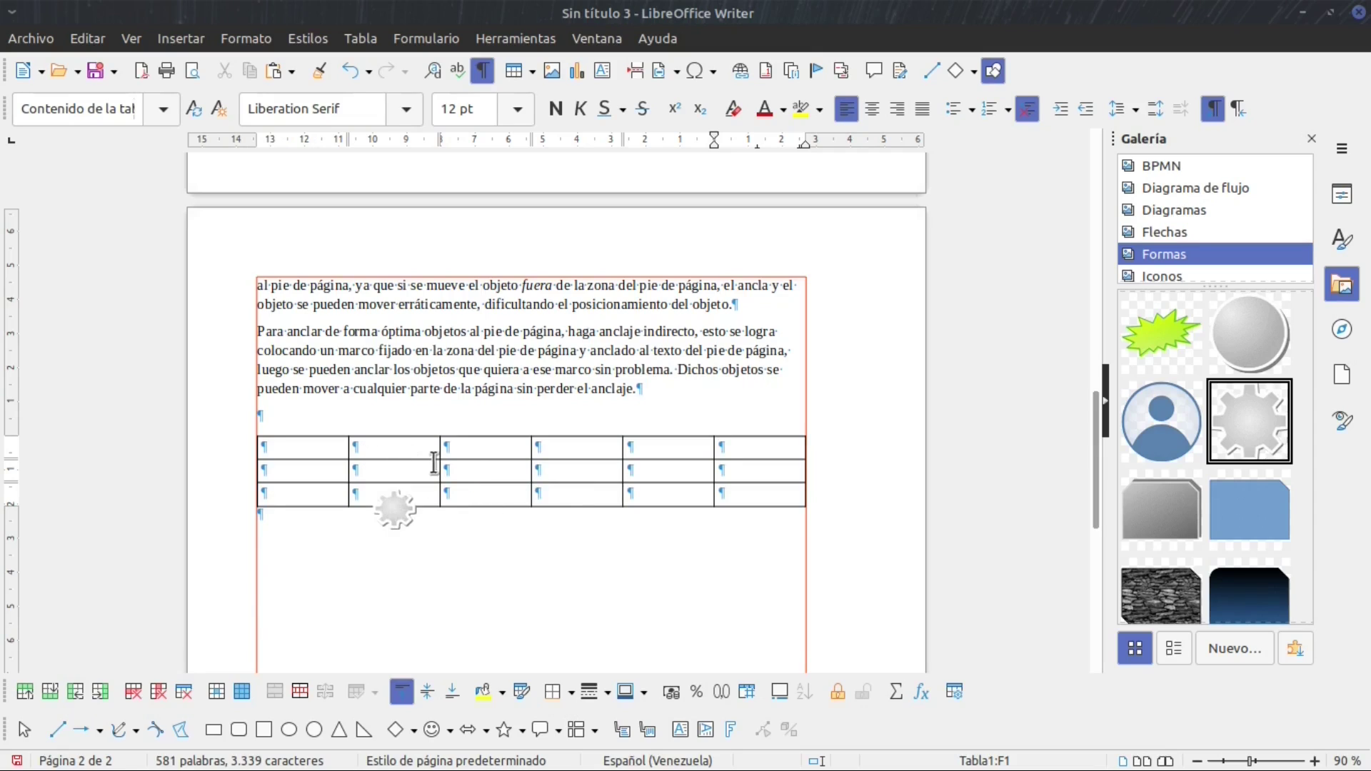
left_click_drag(440, 465, 574, 467)
Enable position protection for the gear anchored in the table cell.
left_click(423, 510)
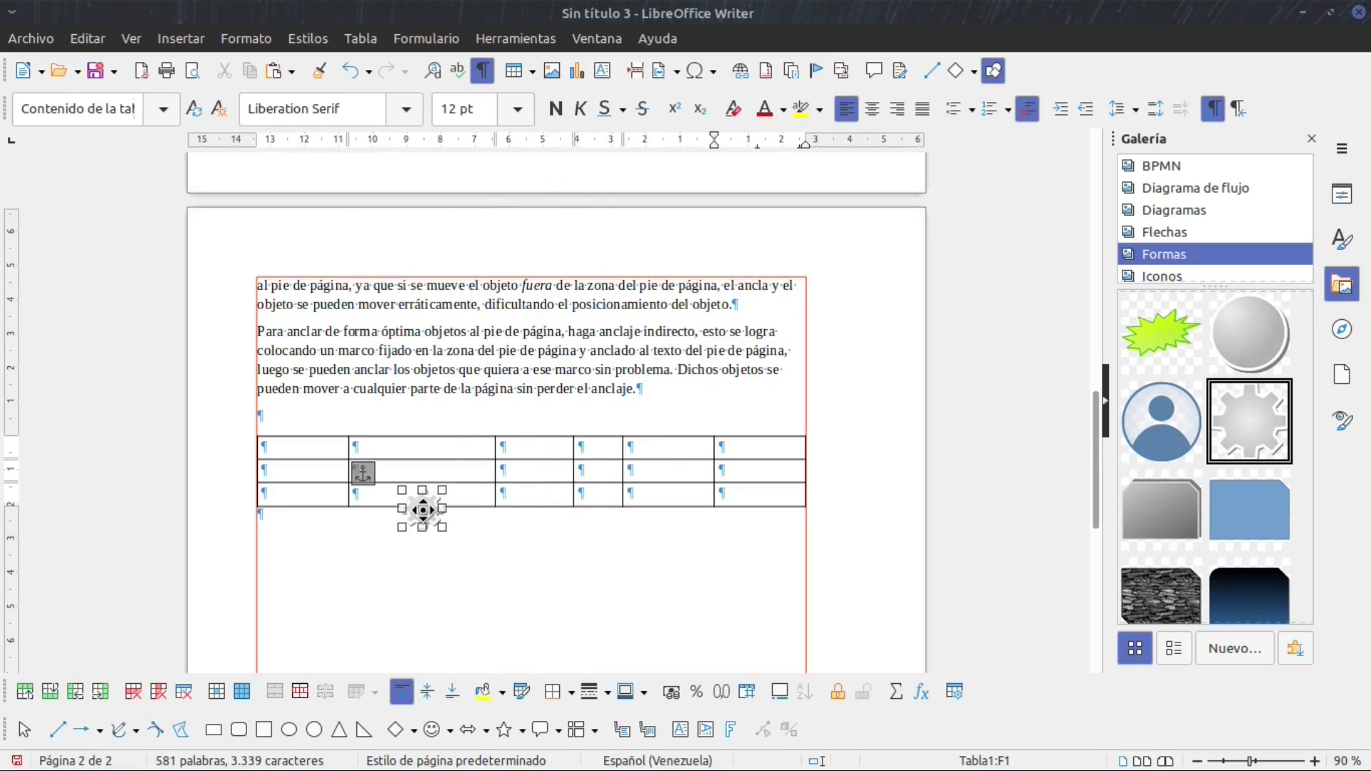
right_click(423, 510)
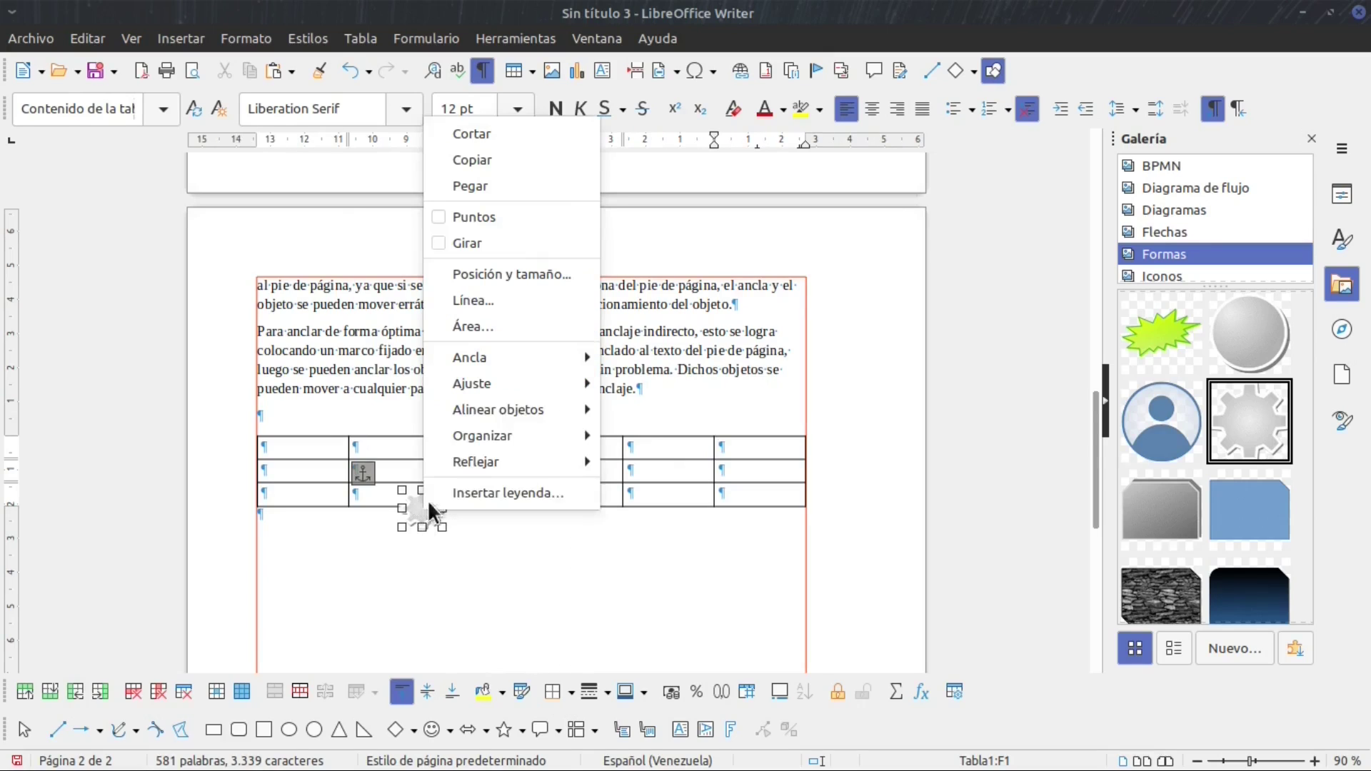
left_click(486, 275)
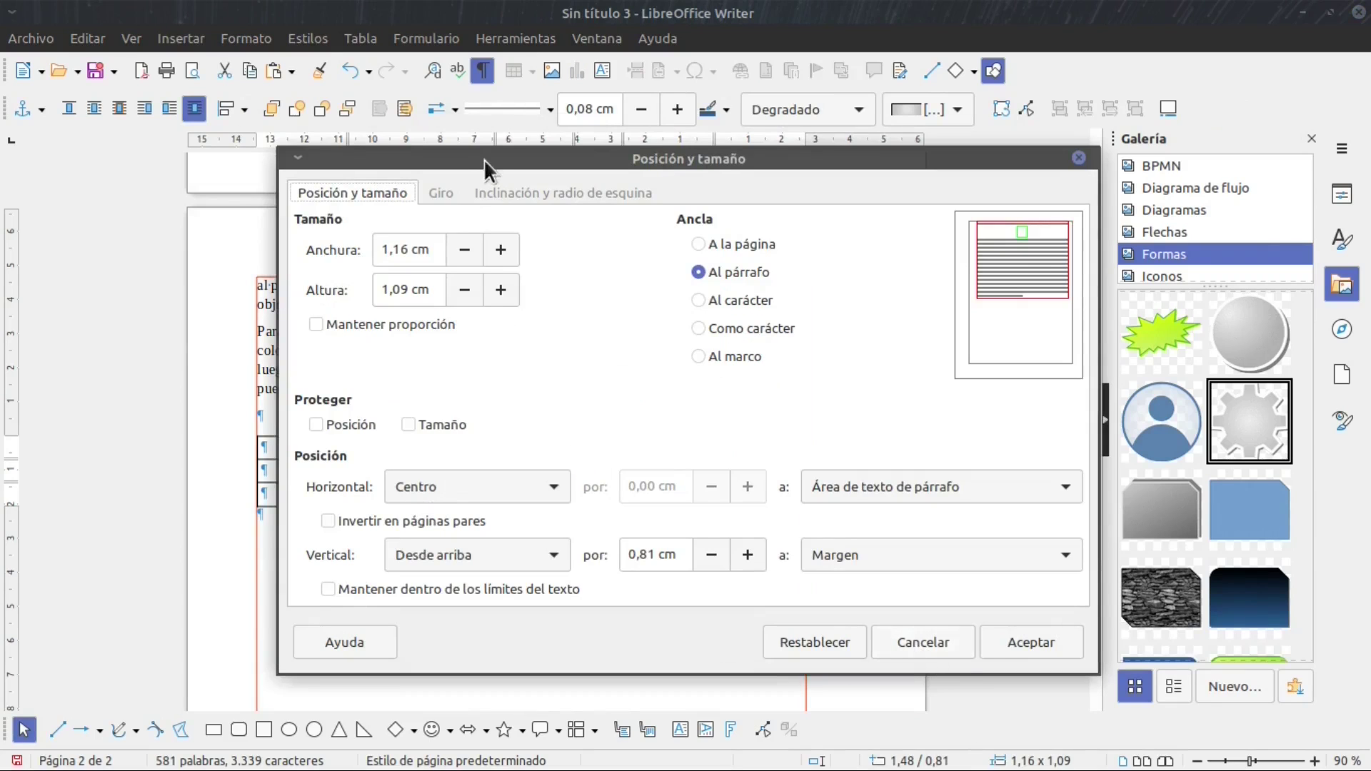
left_click_drag(483, 159, 711, 128)
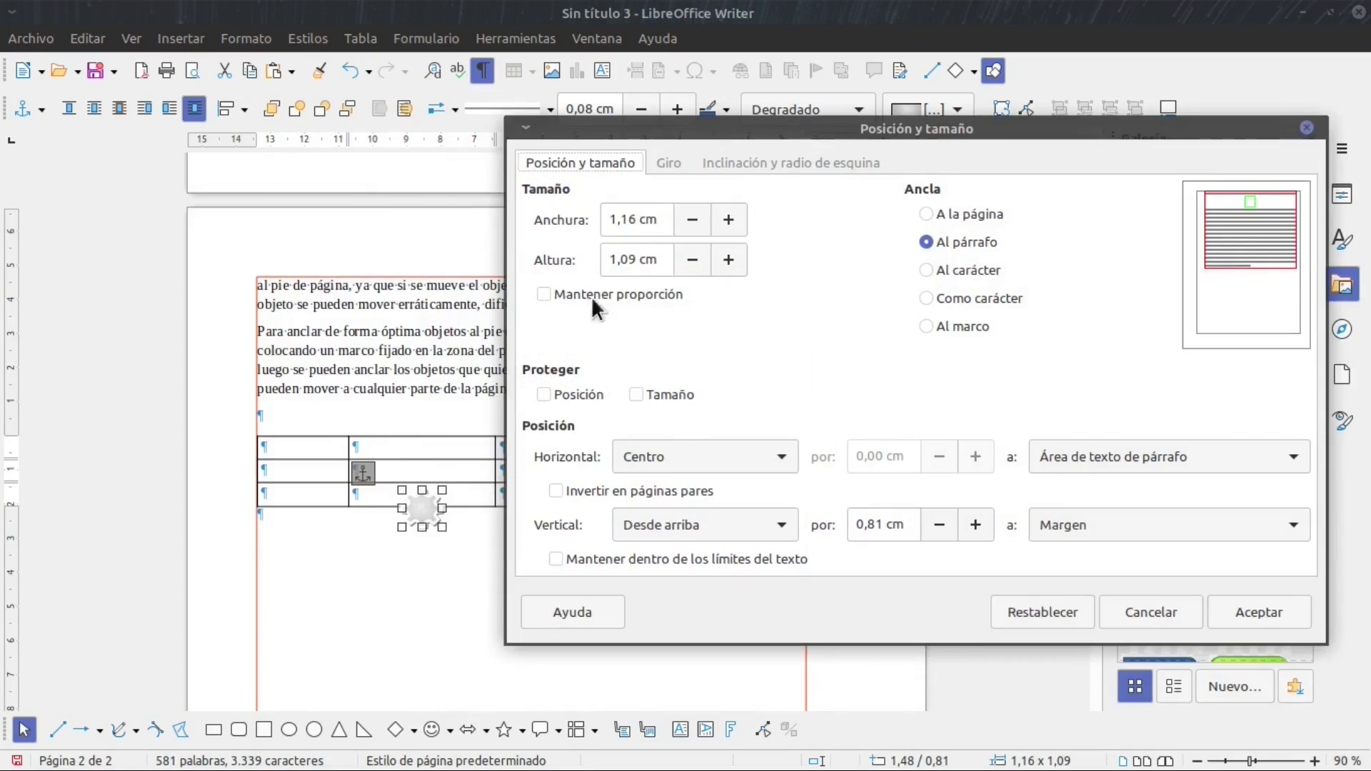
left_click(540, 396)
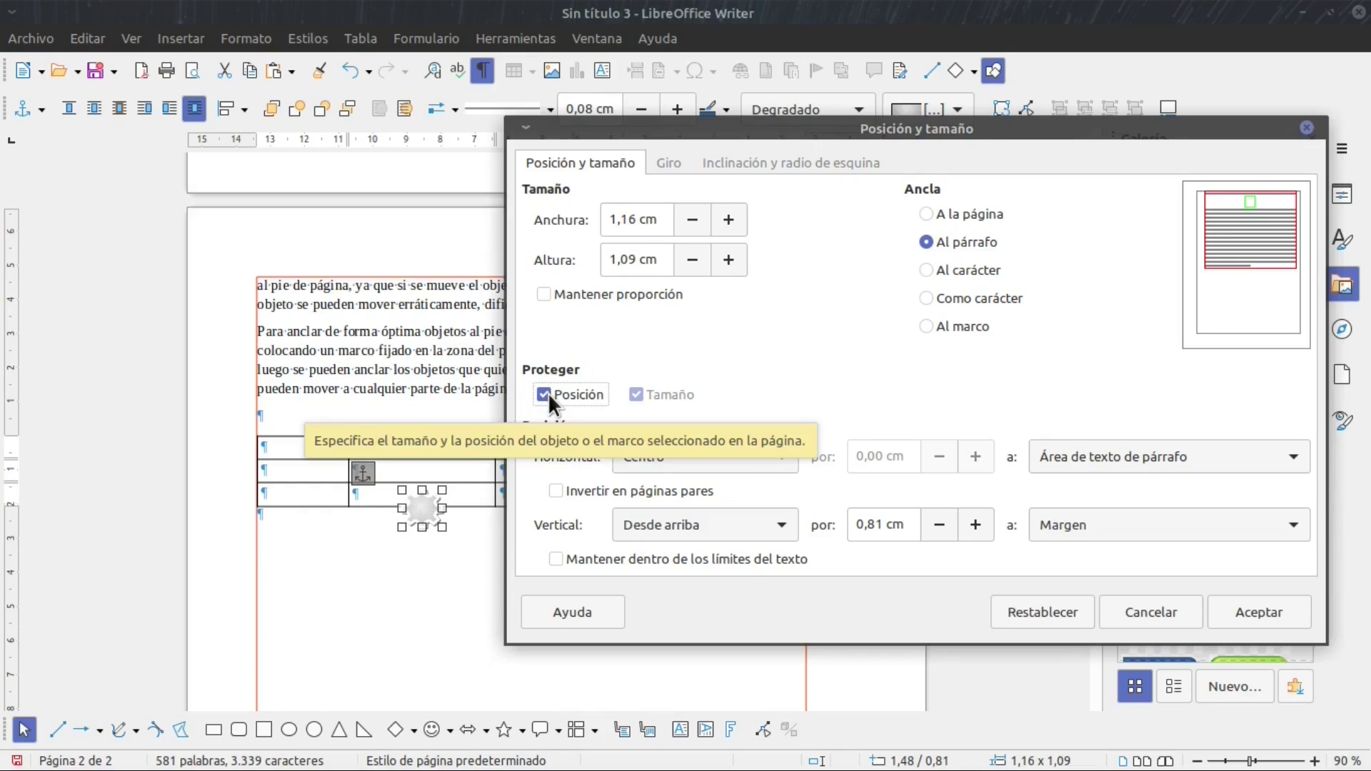
left_click(1258, 611)
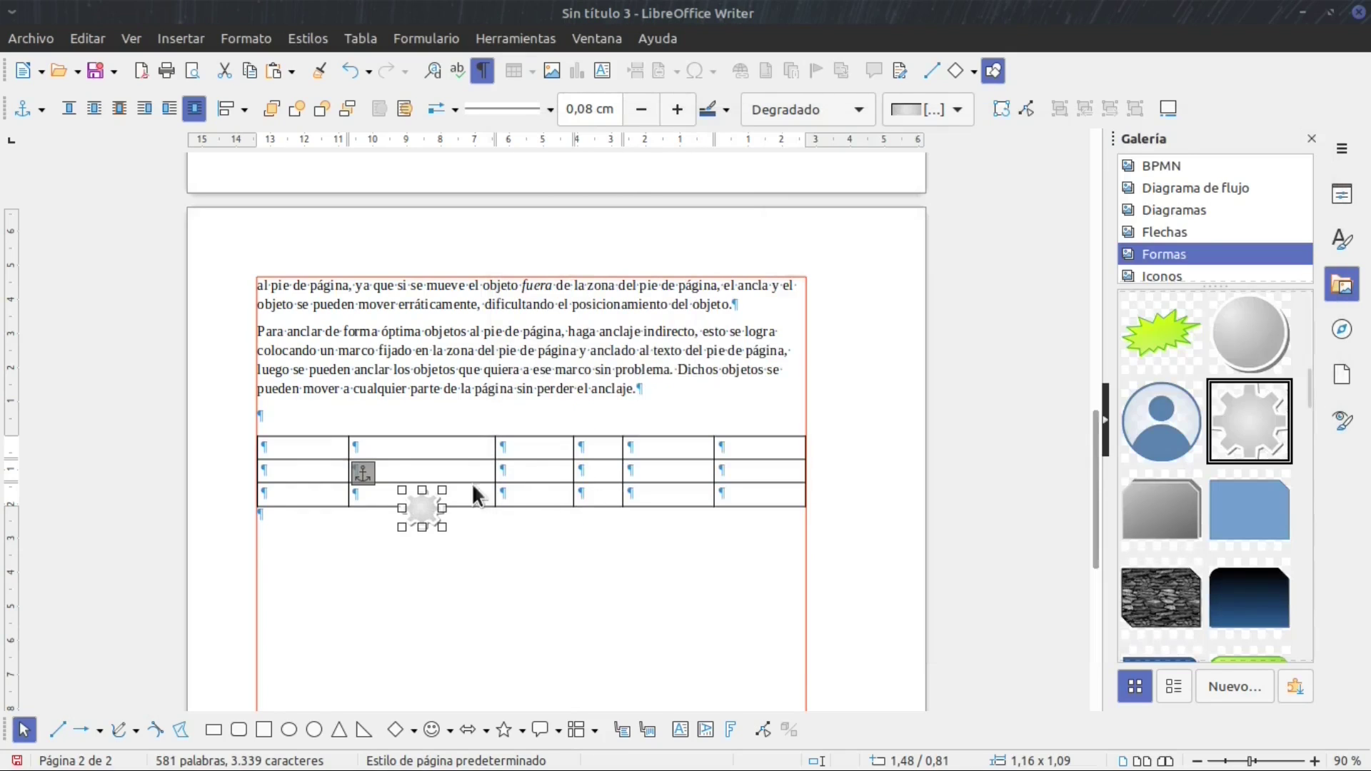
Deselect the gear and delete the whole table from the second page.
key("Escape")
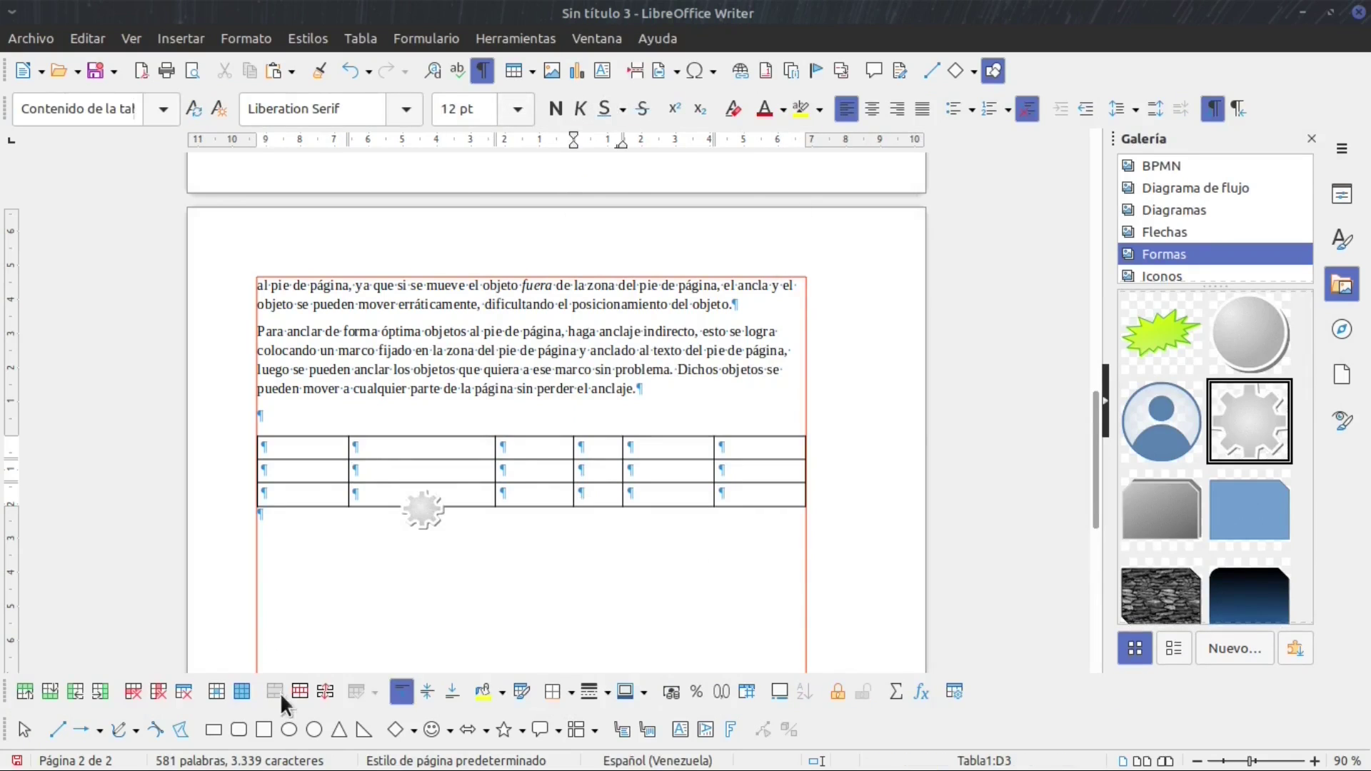
left_click(185, 692)
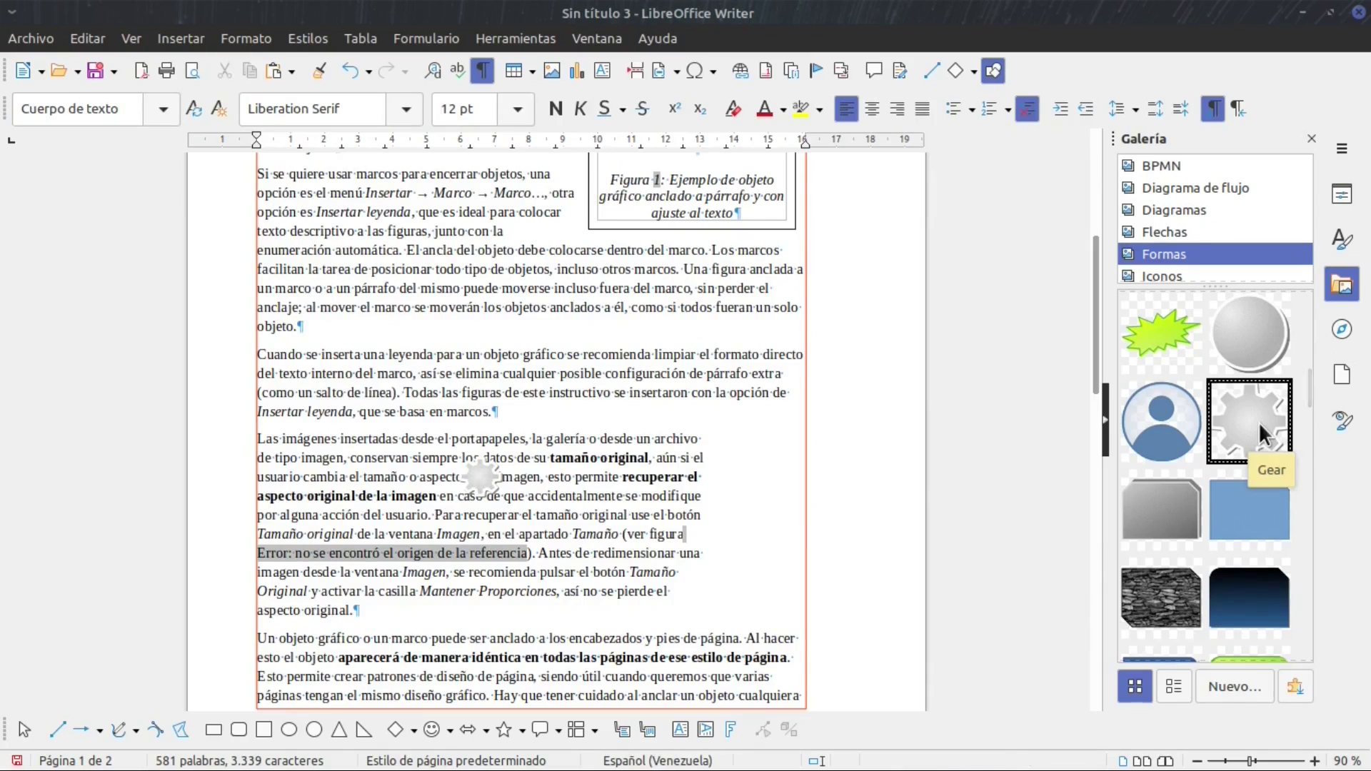
Insert a Gear shape from the Formas gallery and place it in the paragraph beginning "Las imágenes insertadas" on page 1.
left_click_drag(1259, 422, 429, 293)
mouse_move(471, 425)
left_mouse_down()
mouse_move(468, 342)
mouse_move(490, 501)
left_mouse_up()
left_click(470, 375)
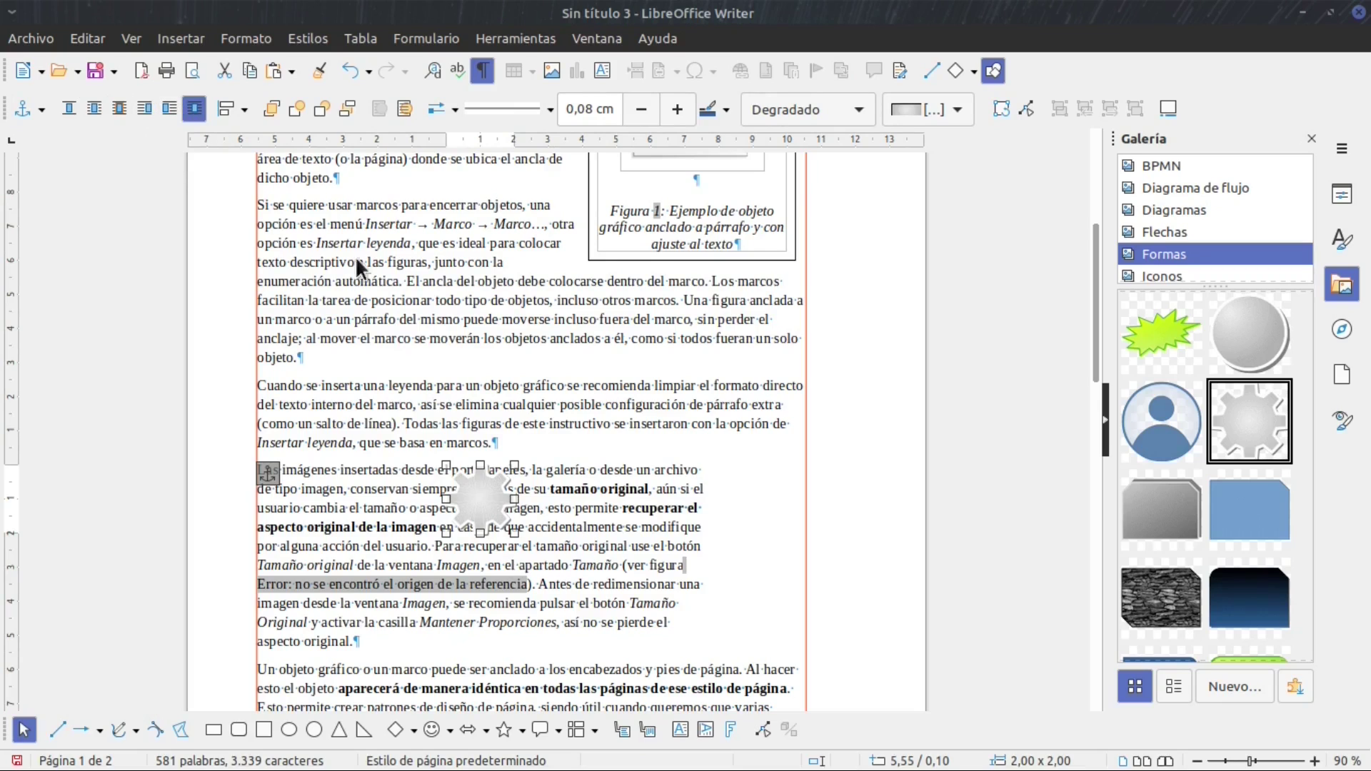
Set the gear's text wrap to Paralelo and move it left within its paragraph to about 4.17 / 0.19 cm.
left_click(88, 106)
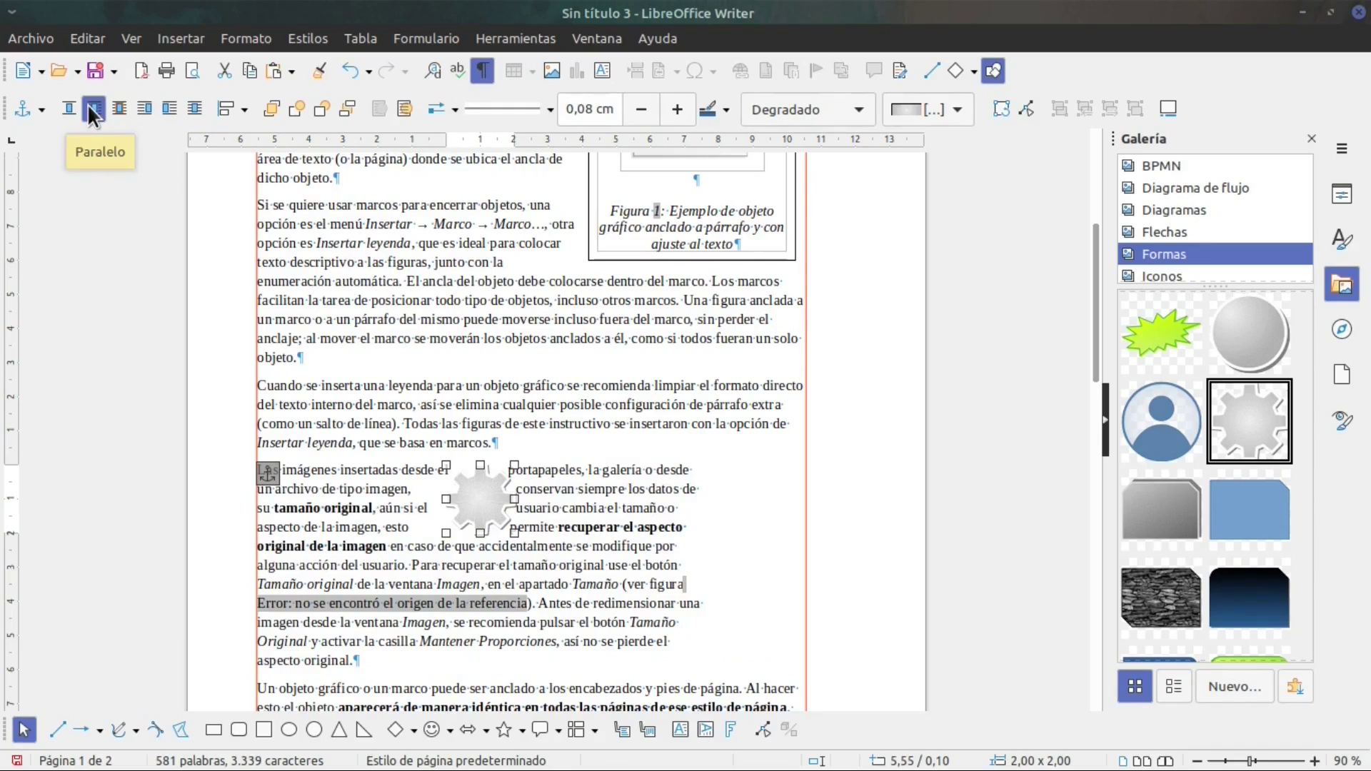
mouse_move(480, 513)
left_mouse_down()
mouse_move(480, 526)
mouse_move(466, 513)
left_mouse_up()
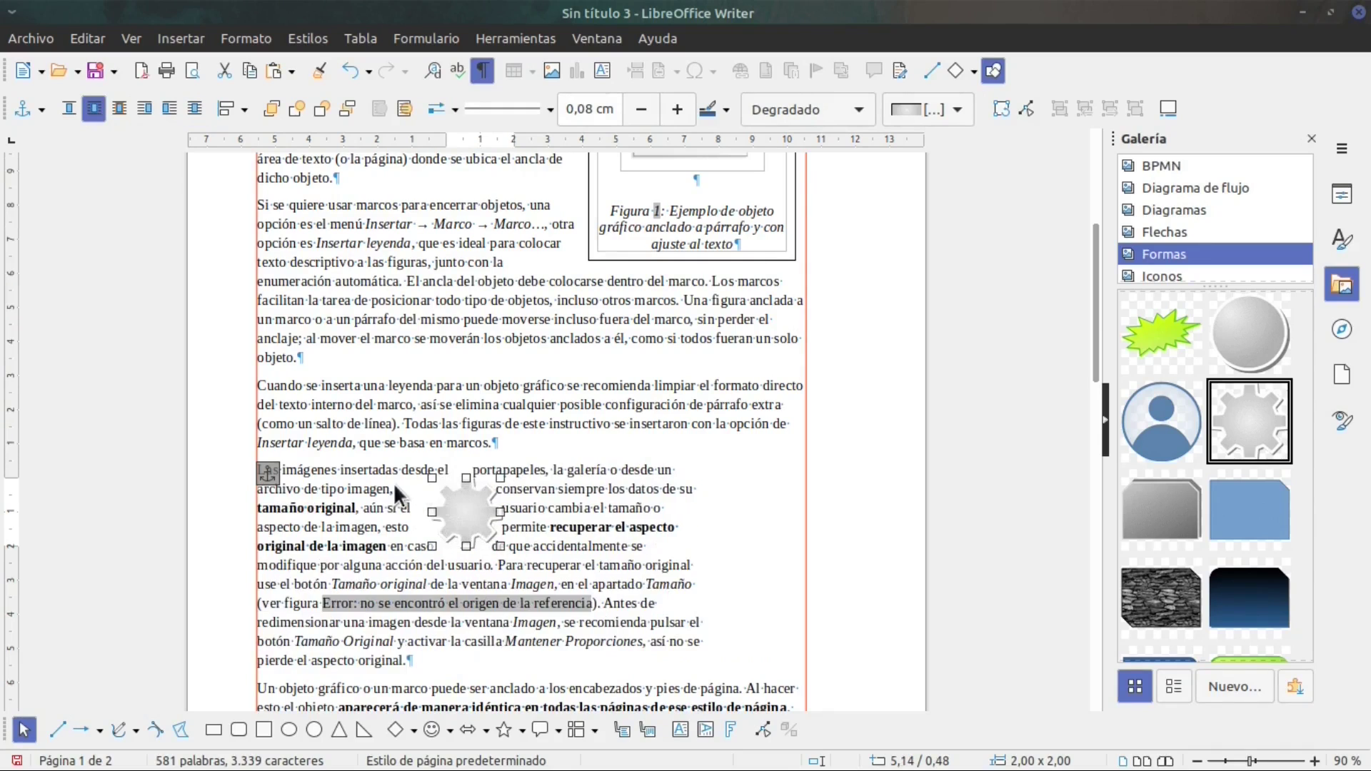
left_click(546, 530)
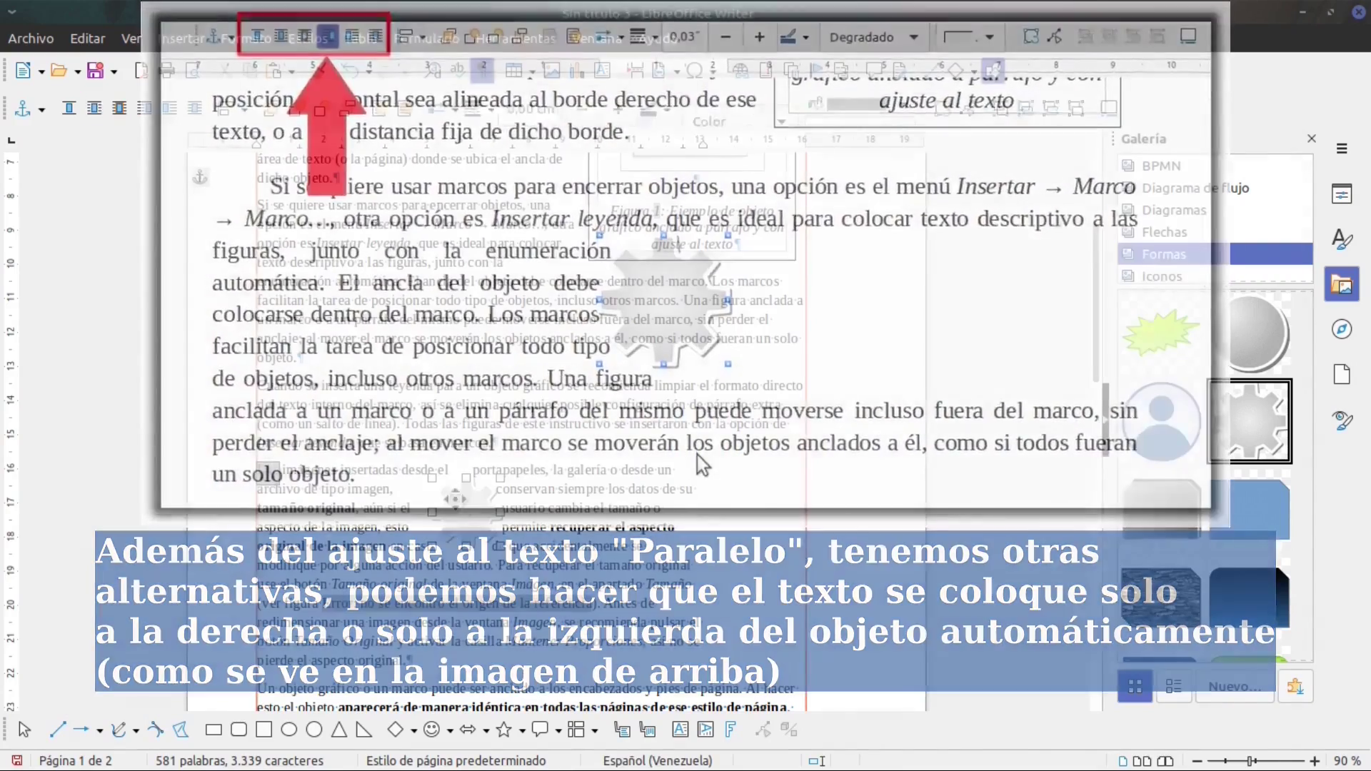
left_click(470, 508)
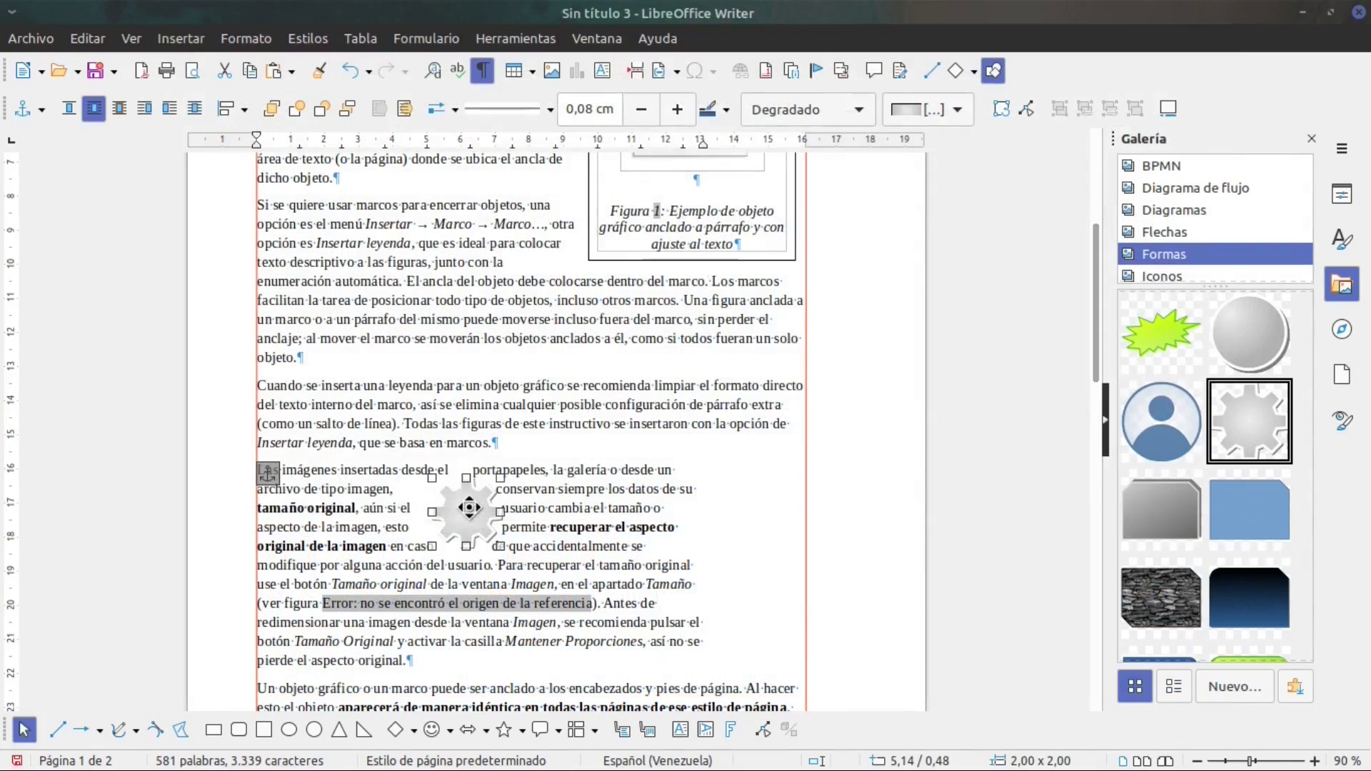
left_click_drag(469, 508, 435, 500)
Set the gear's wrap spacing to 0.20 cm on all four sides: Izquierda, Derecha, Superior and Inferior.
right_click(434, 499)
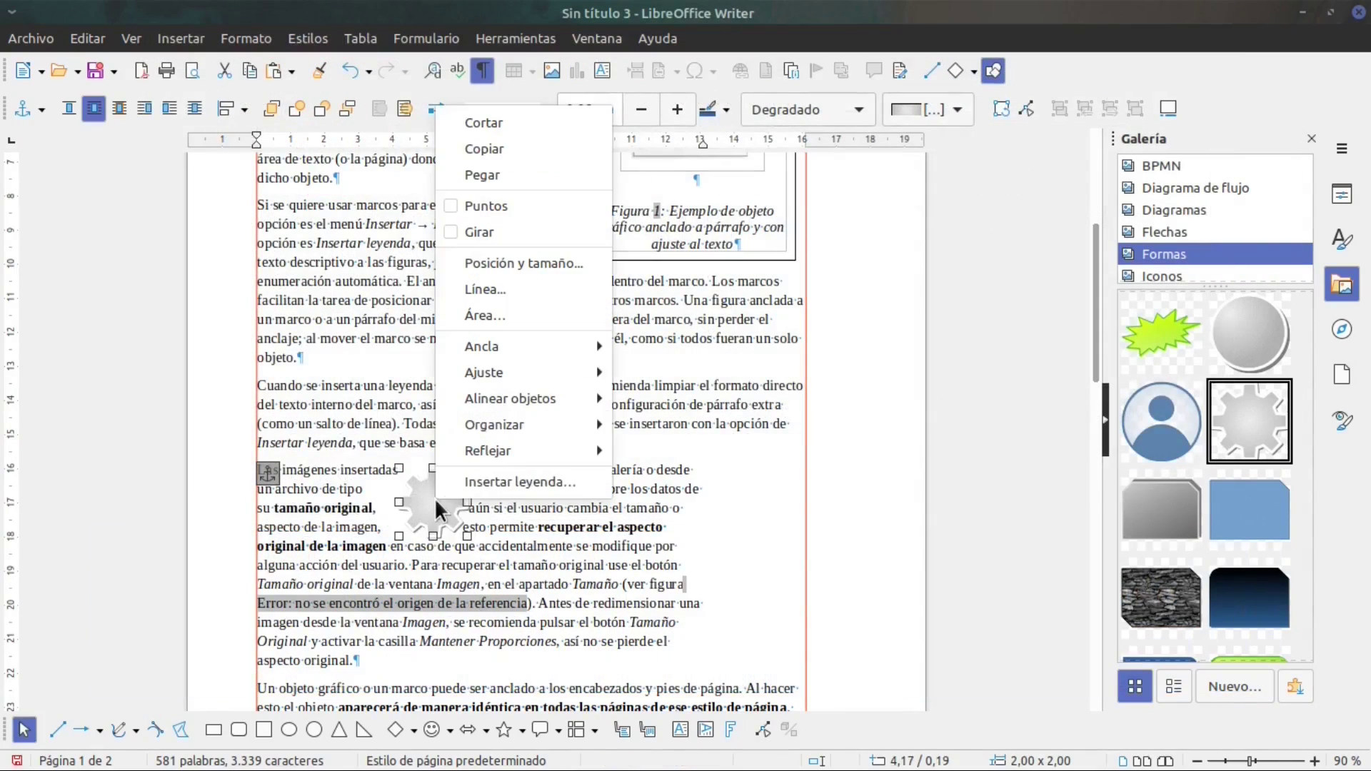
mouse_move(466, 364)
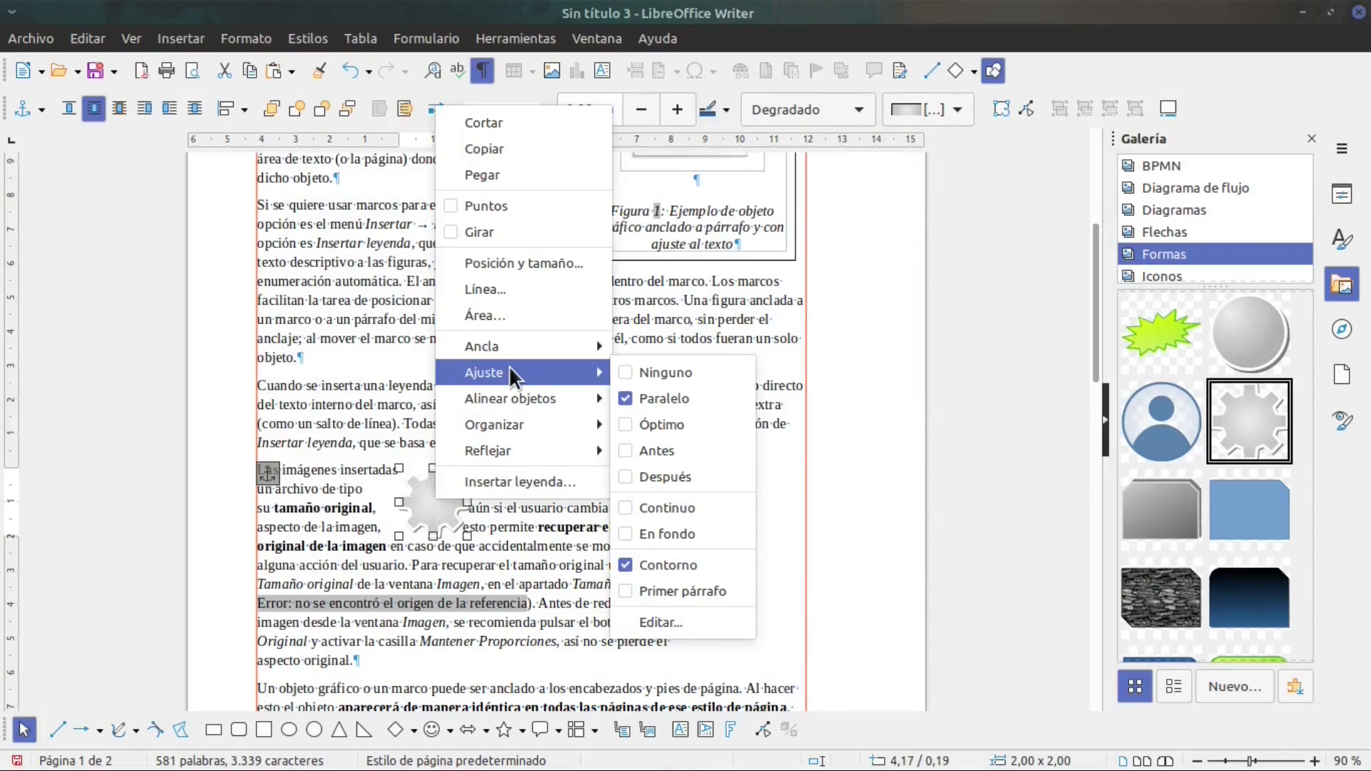
left_click(666, 621)
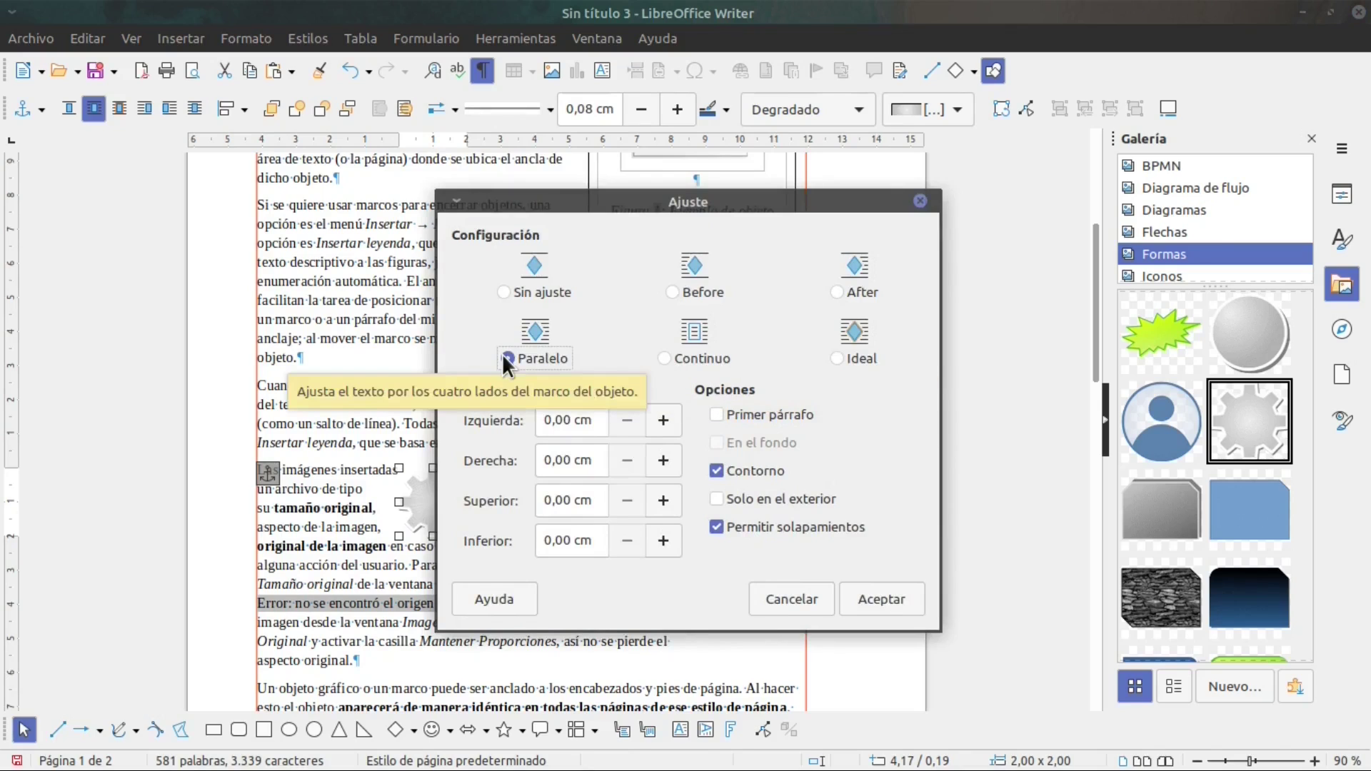
left_click(663, 420)
left_click(663, 420)
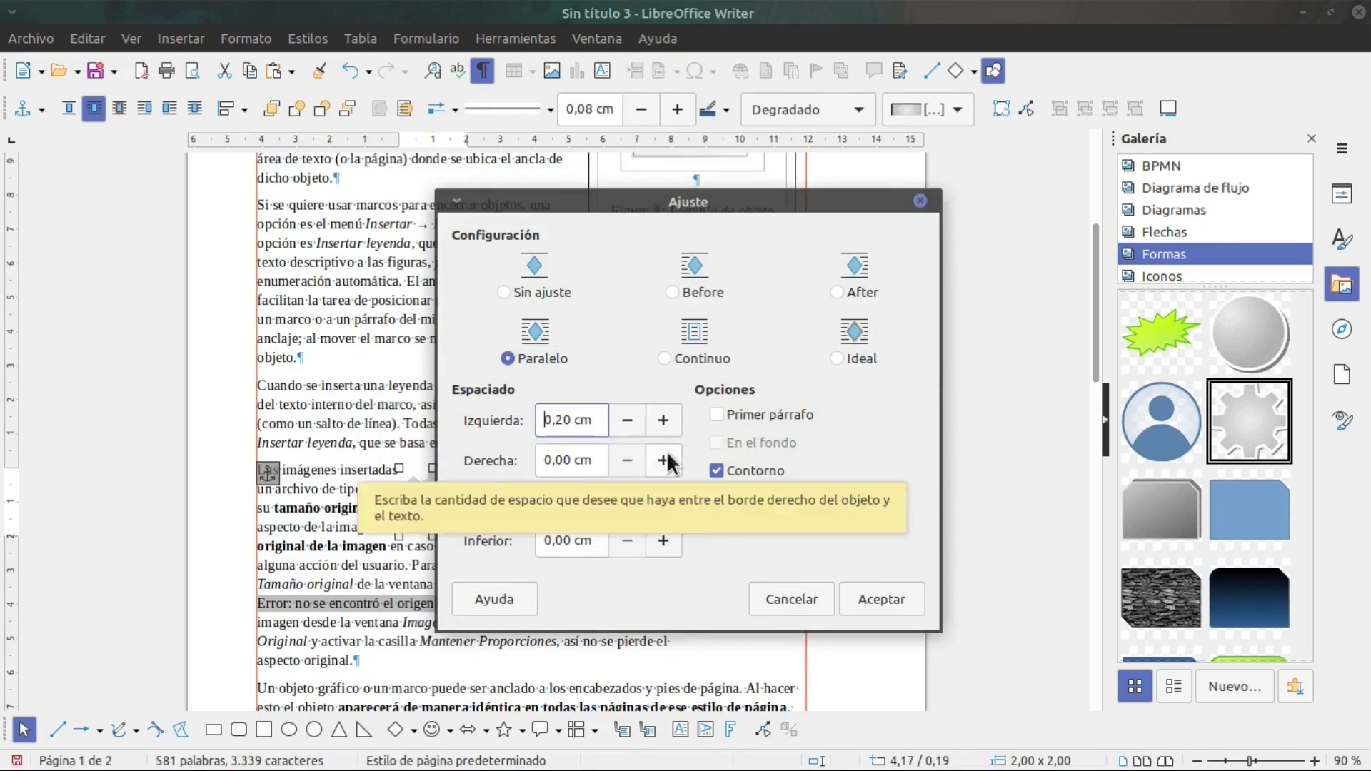
left_click(664, 460)
left_click(664, 461)
left_click(664, 501)
left_click(664, 501)
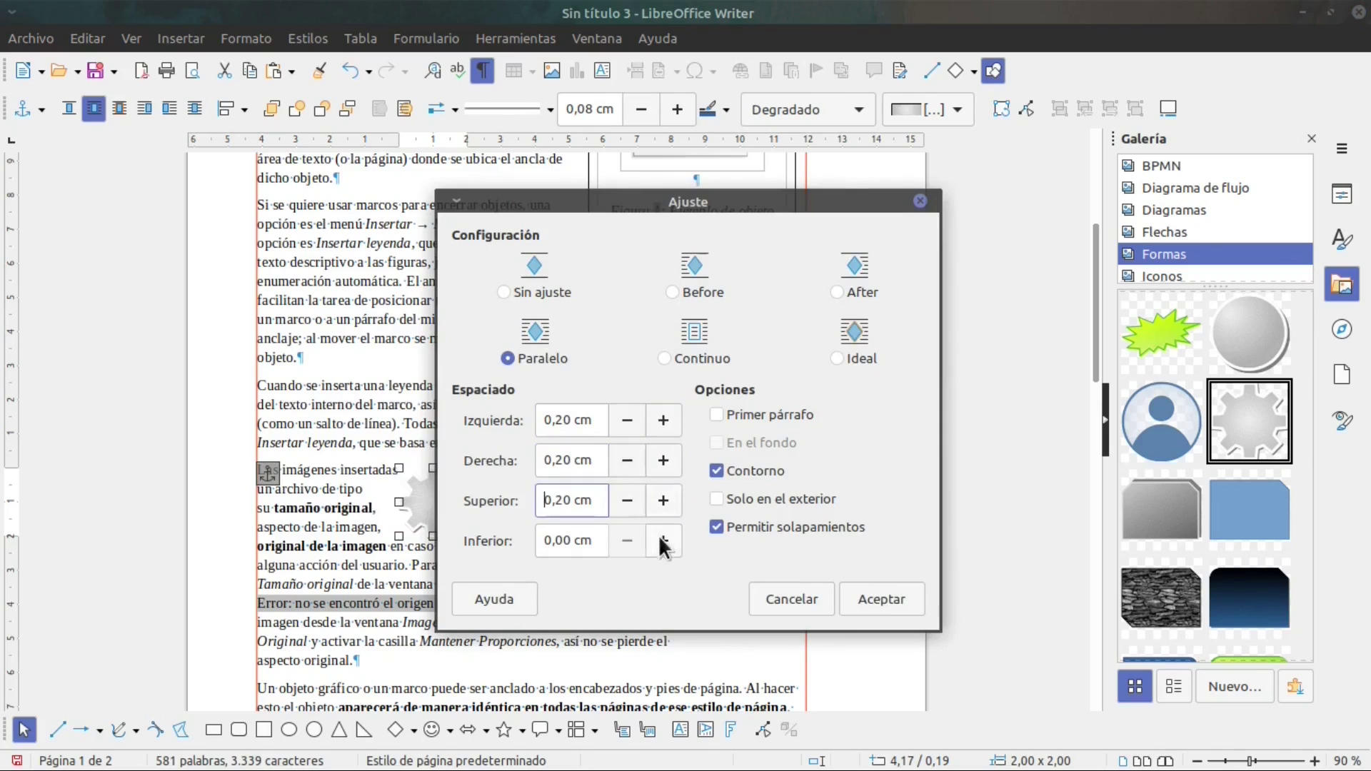
left_click(664, 541)
left_click(663, 541)
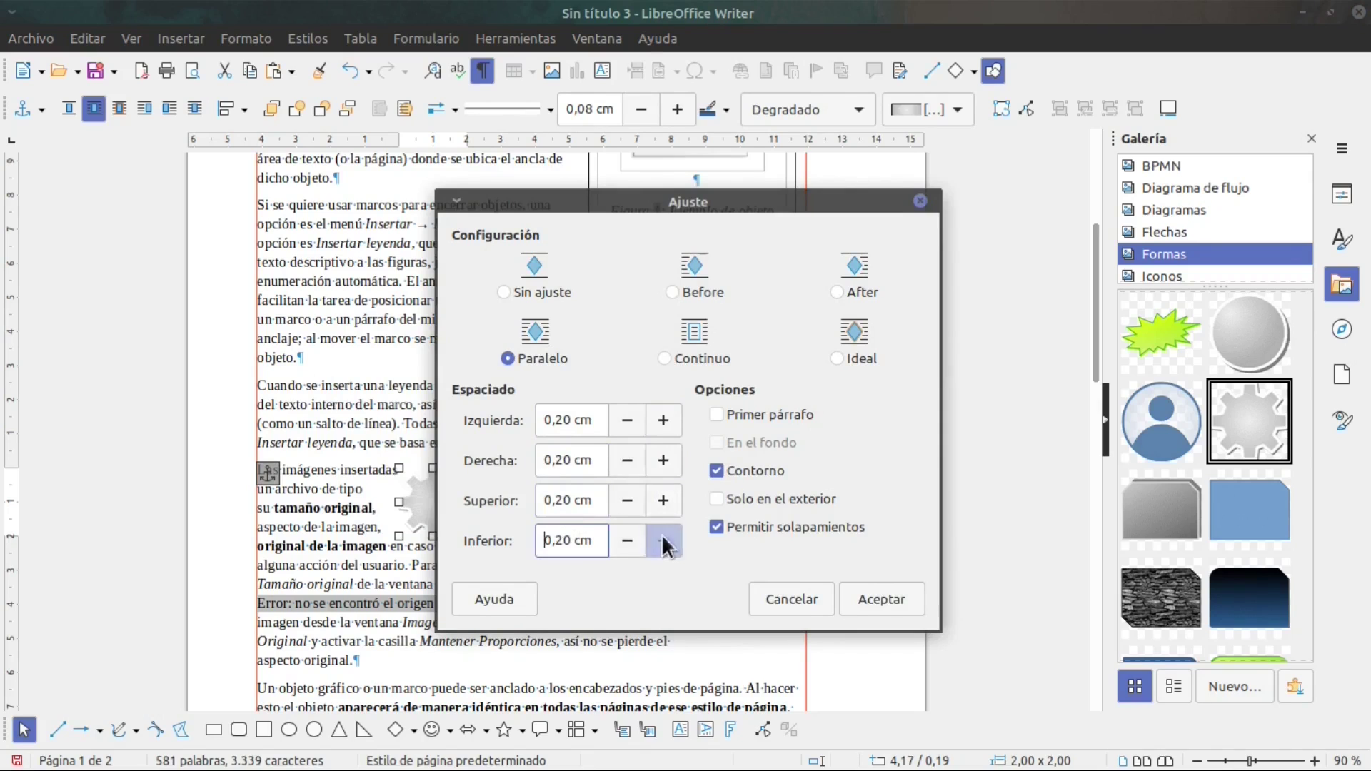
left_click(881, 597)
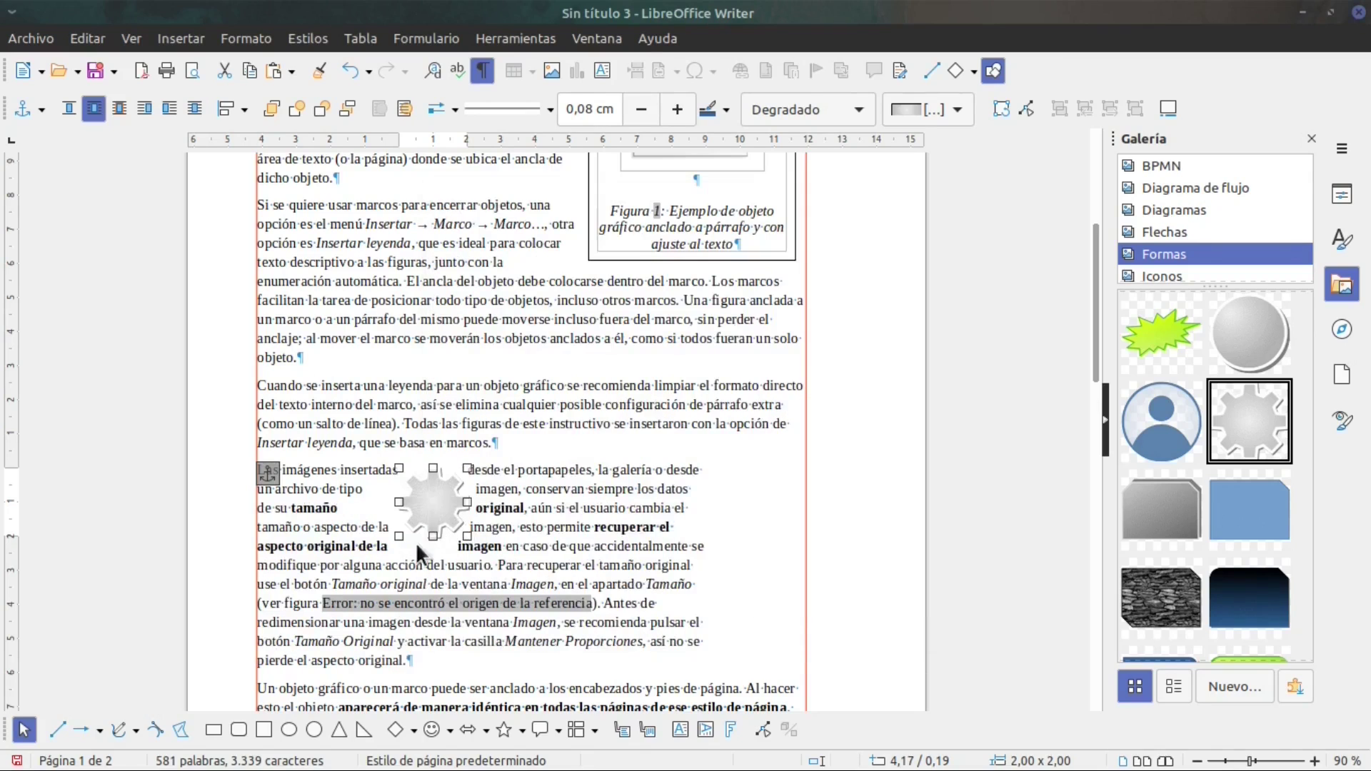
left_click(610, 555)
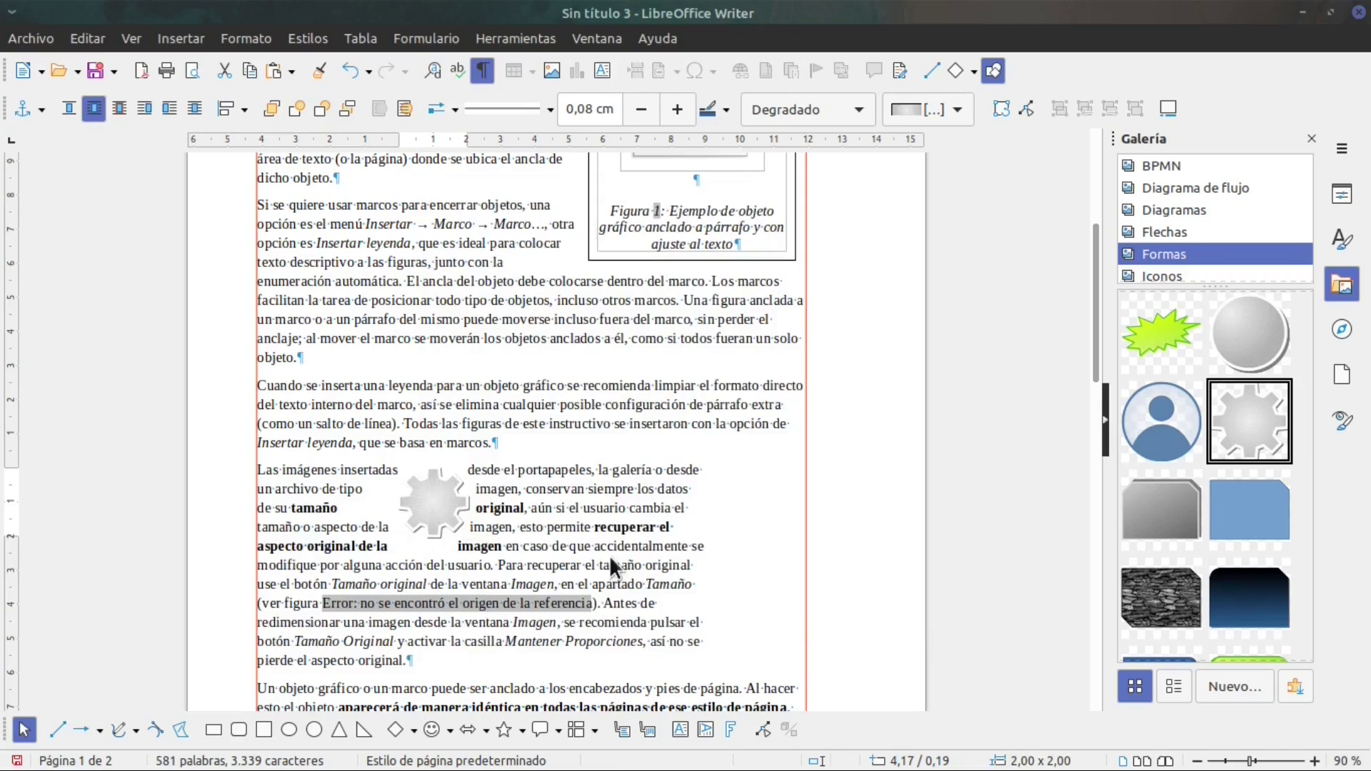
Enlarge the gear to about 2.68 × 2.65 cm and shift it slightly down and left within its paragraph.
left_click(450, 516)
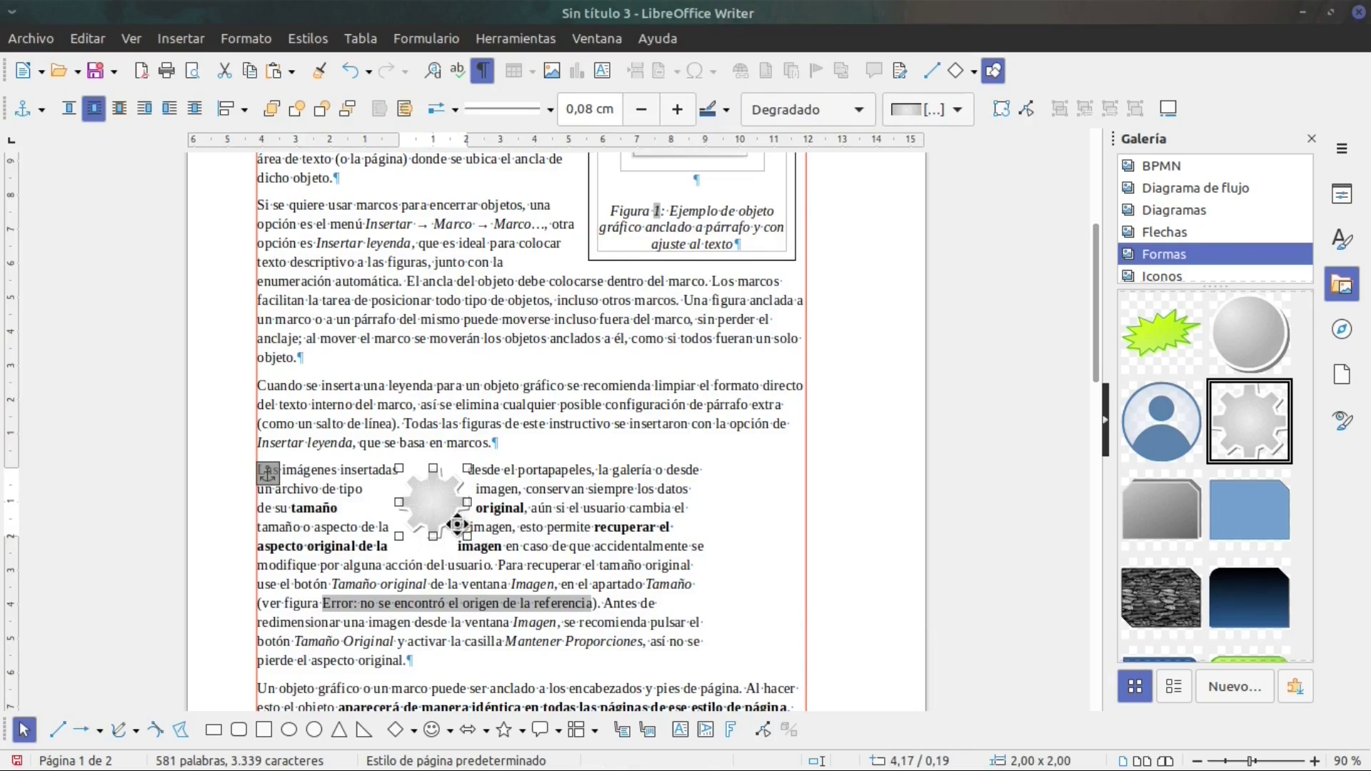
left_click_drag(466, 535, 480, 549)
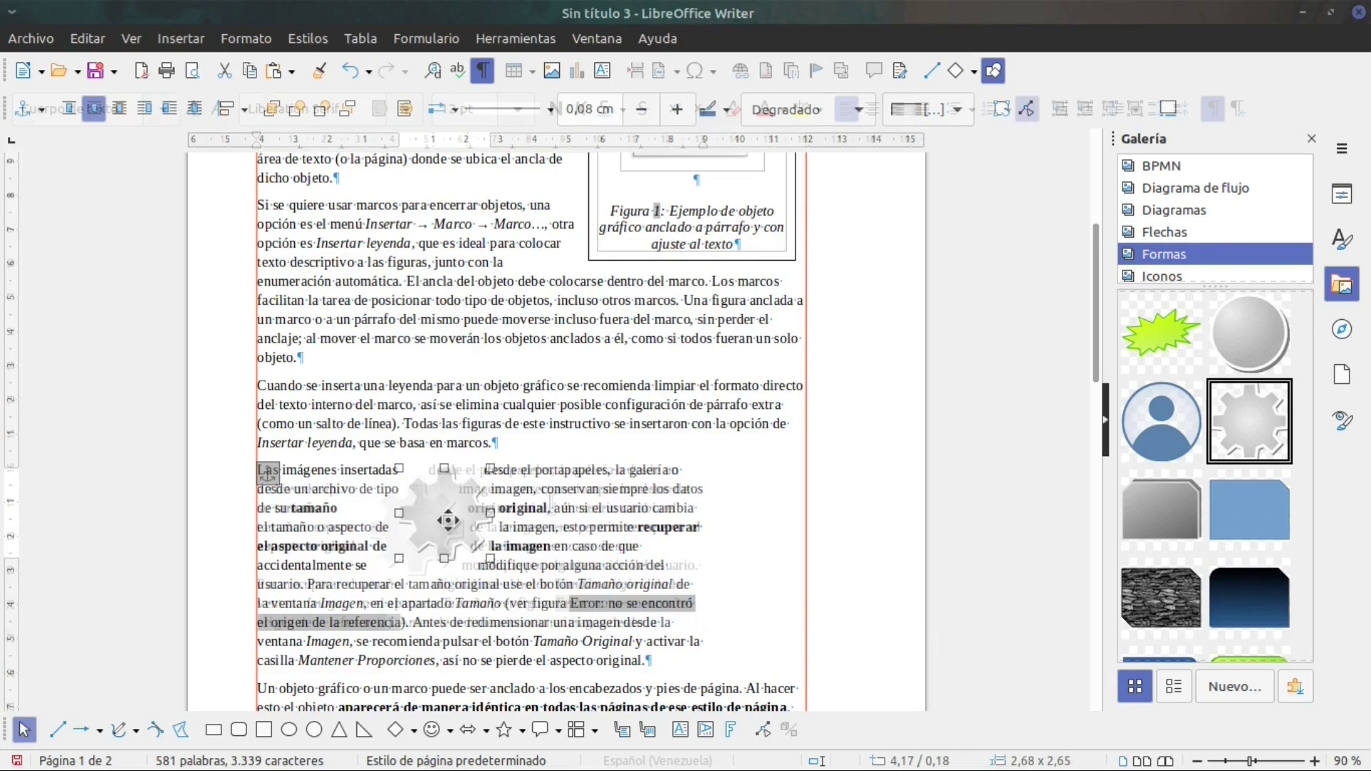
left_click(556, 545)
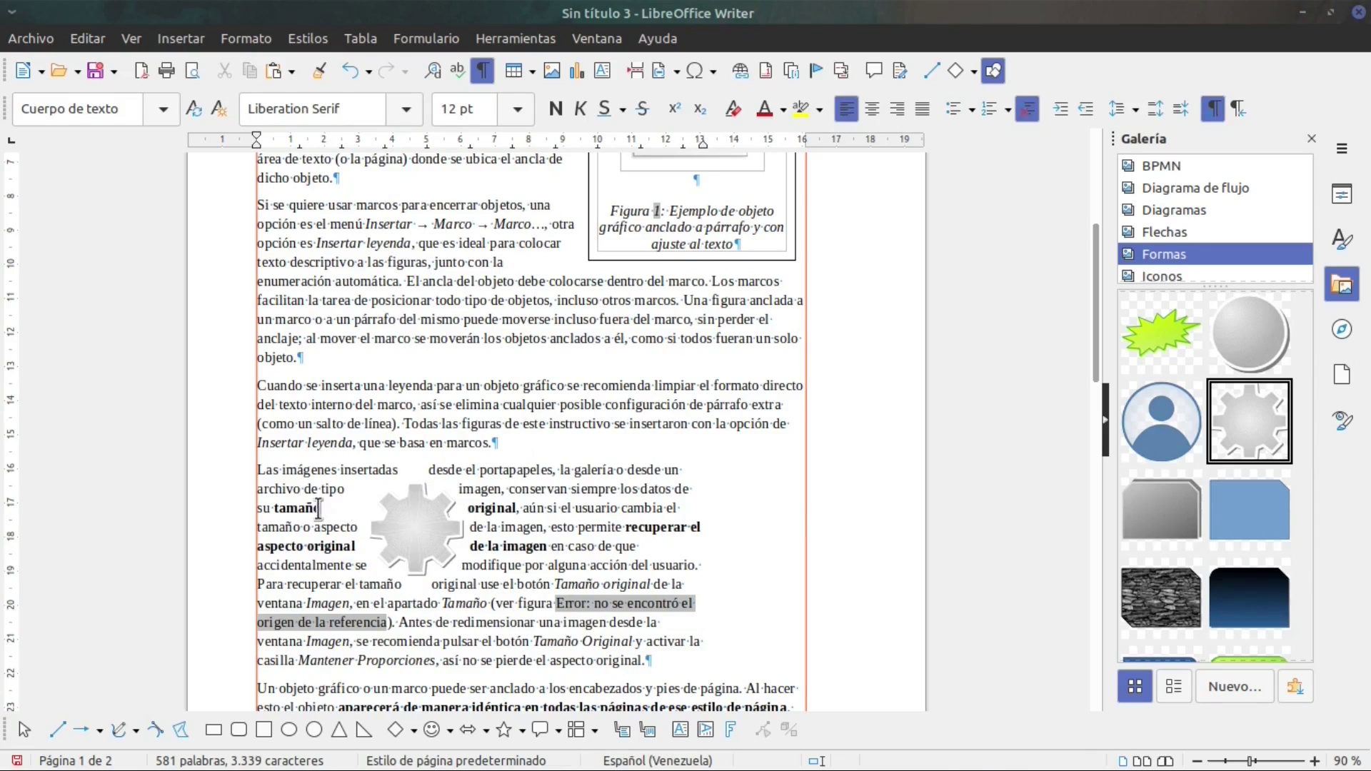
Edit the Cuerpo de texto paragraph style and apply Justificado alignment.
right_click(592, 510)
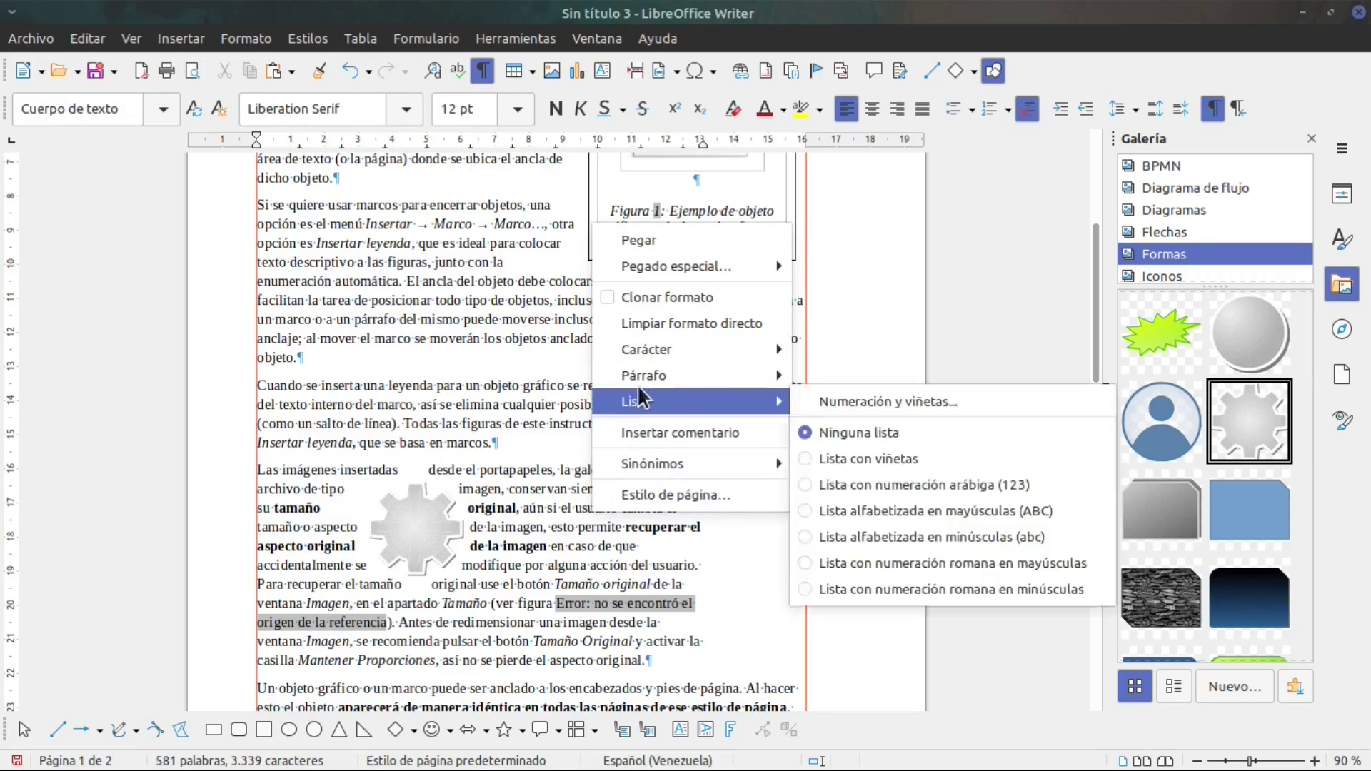
mouse_move(643, 376)
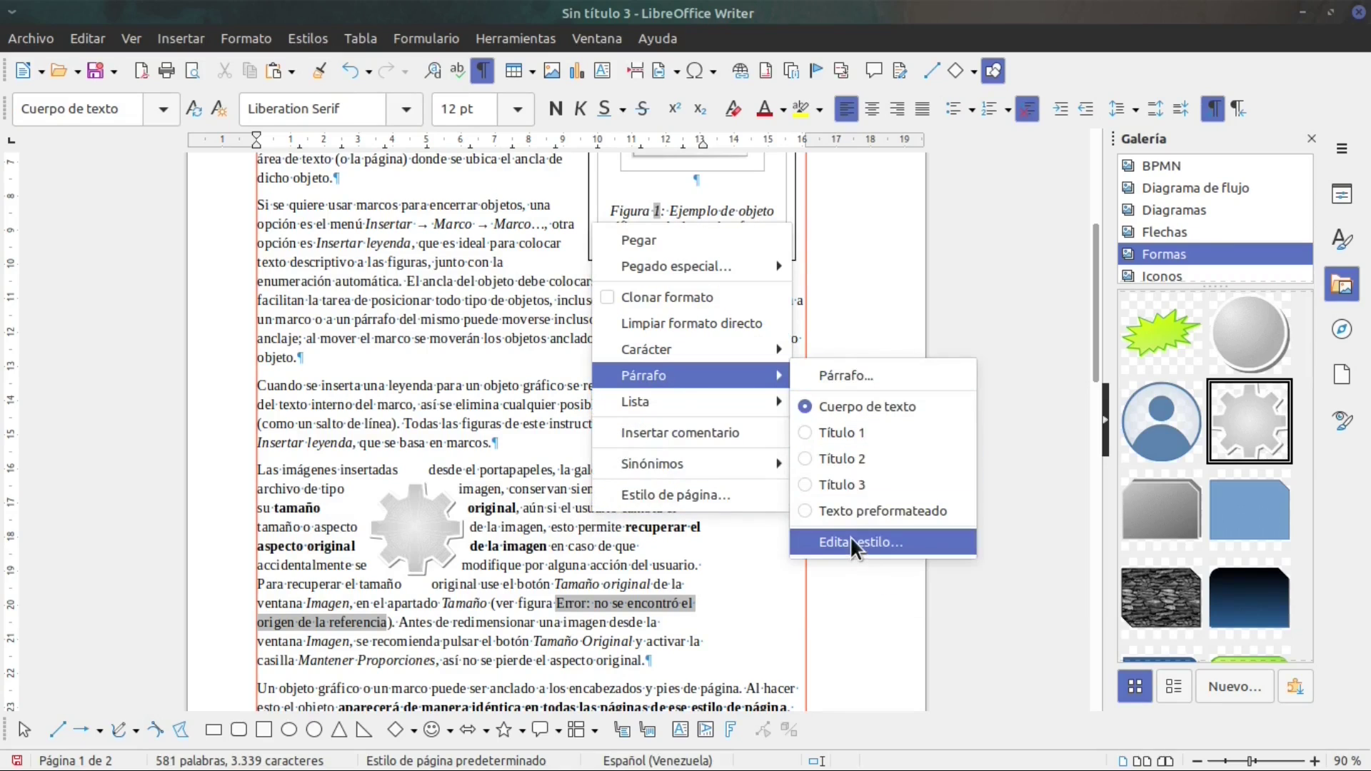
left_click(825, 540)
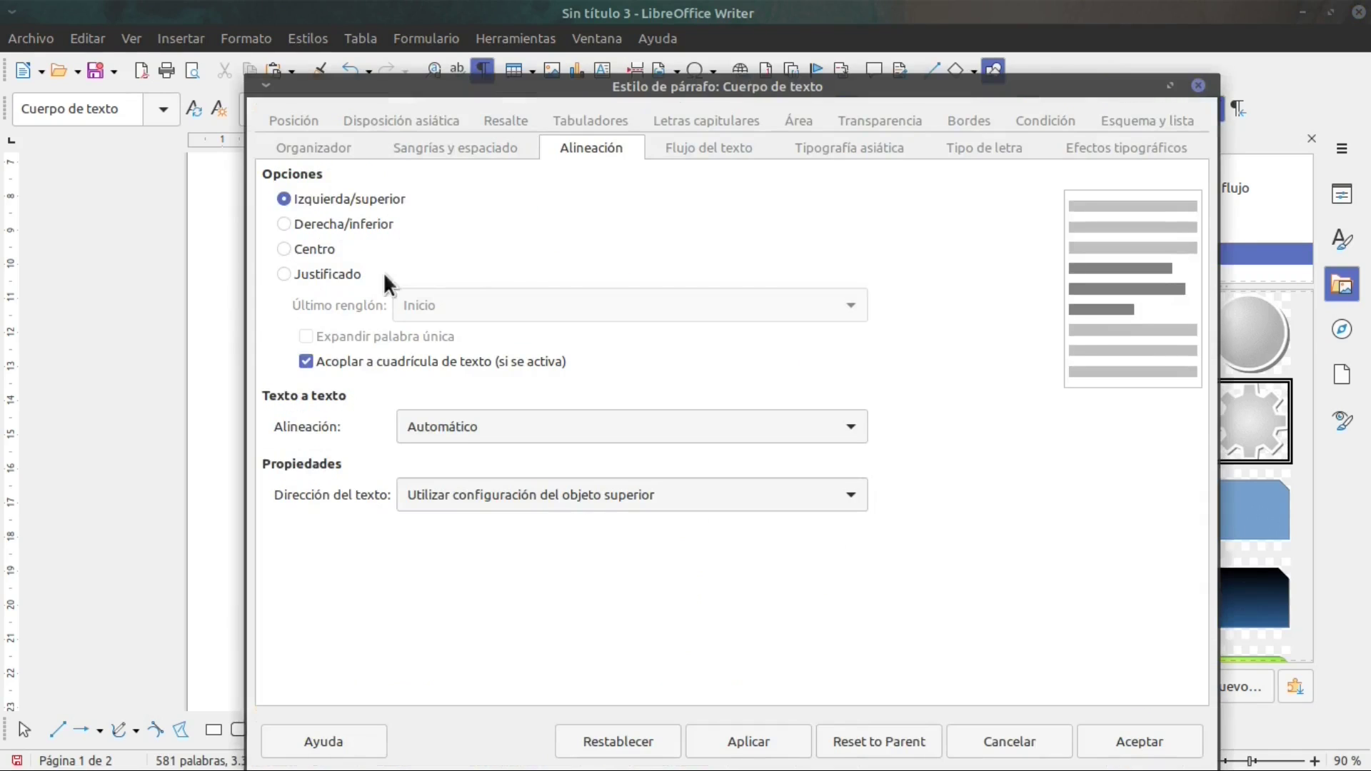
left_click(314, 275)
left_click(752, 742)
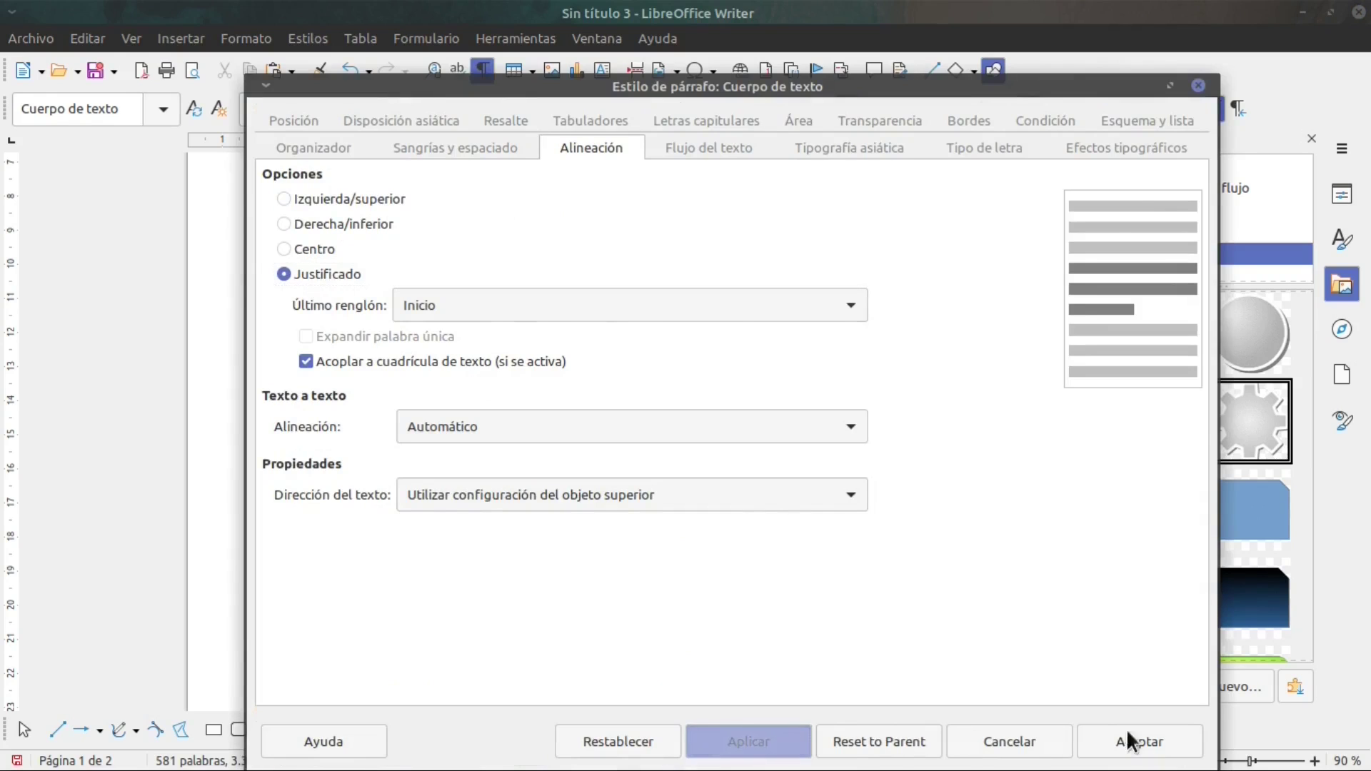
Confirm the Cuerpo de texto style edit and clear the direct formatting of the paragraph beginning "Las imágenes insertadas".
left_click(1143, 743)
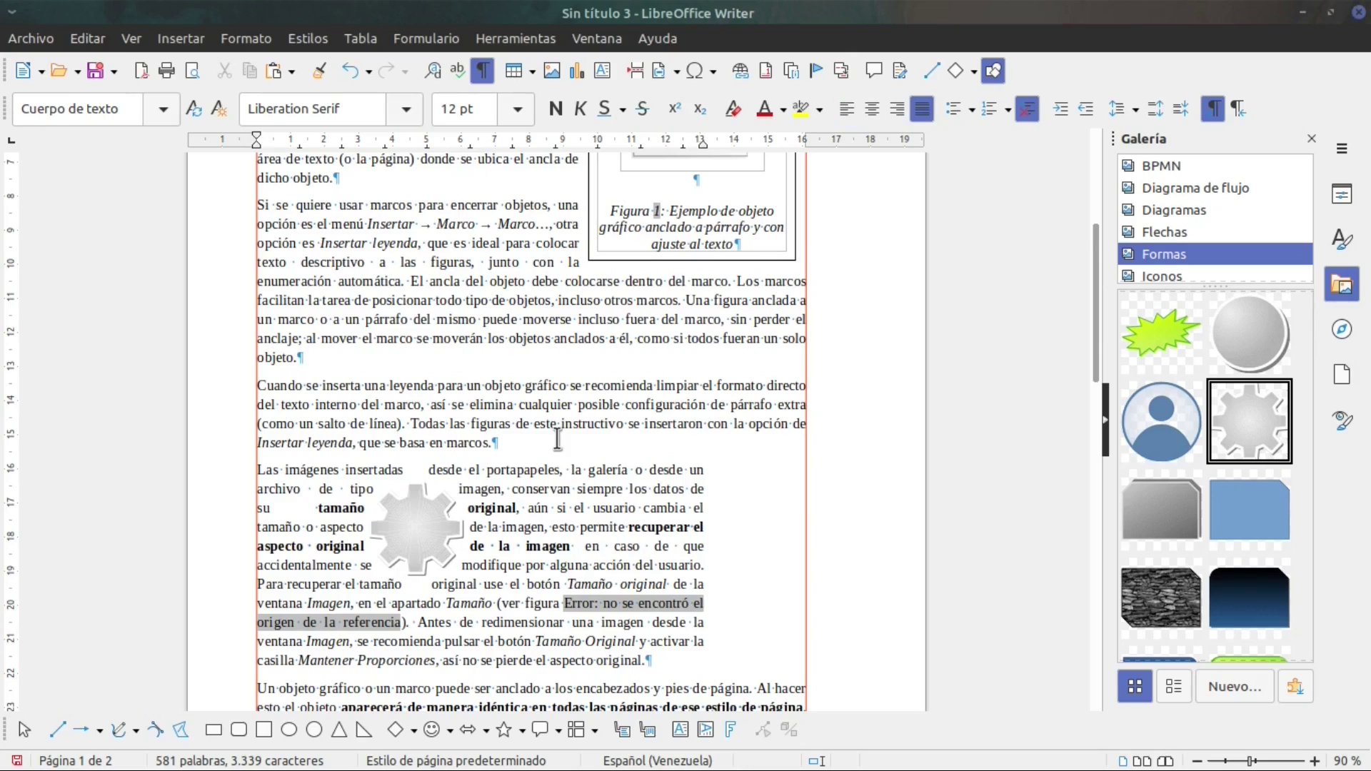
scroll(546, 296, "up", 4)
scroll(481, 350, "up", 4)
scroll(464, 349, "down", 7)
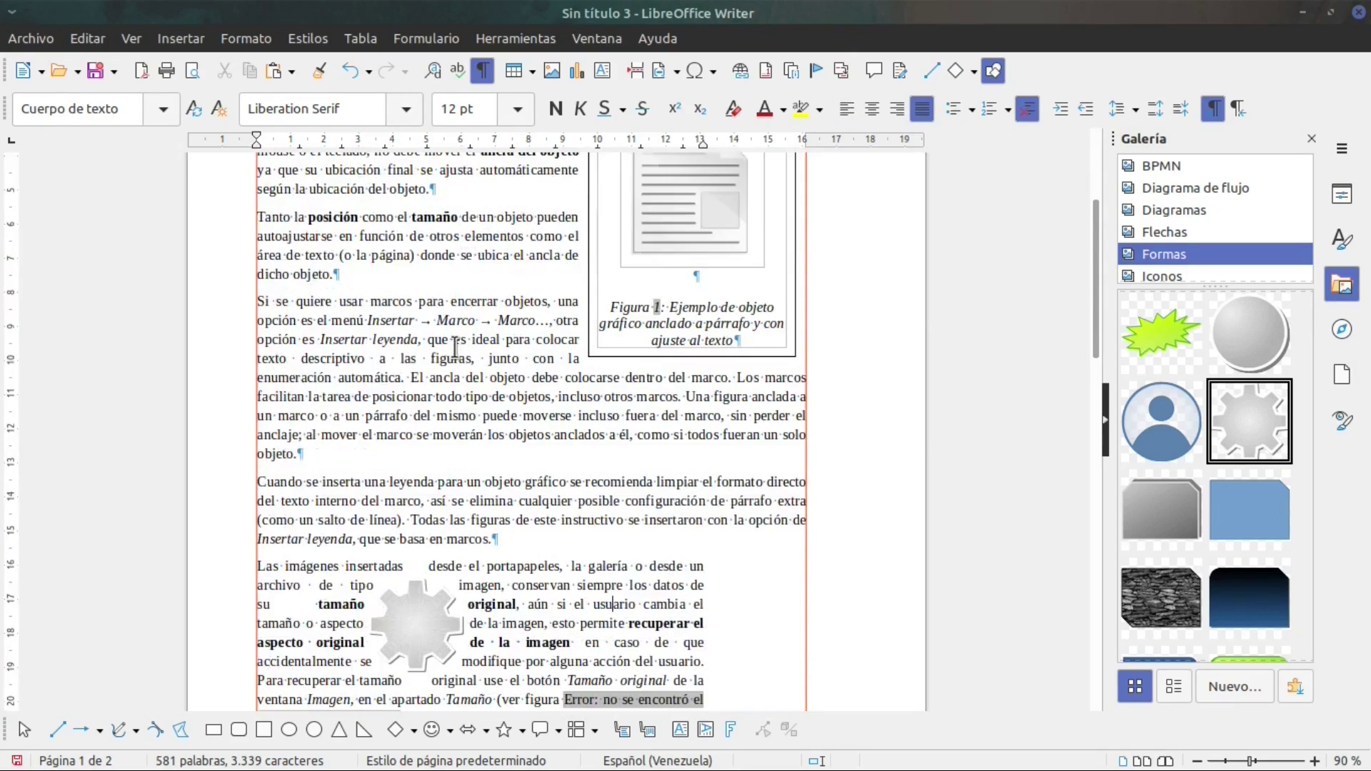
scroll(502, 444, "down", 10)
scroll(572, 307, "up", 4)
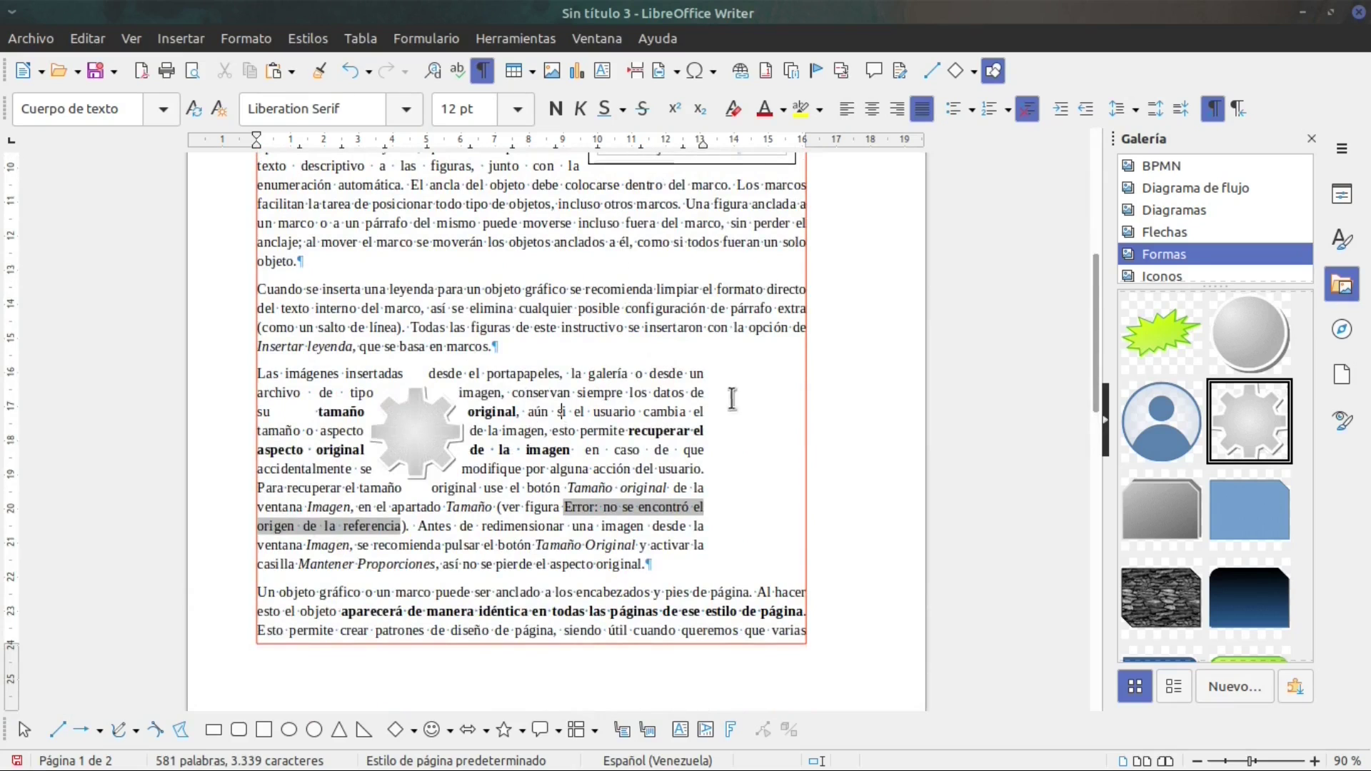
left_click(735, 107)
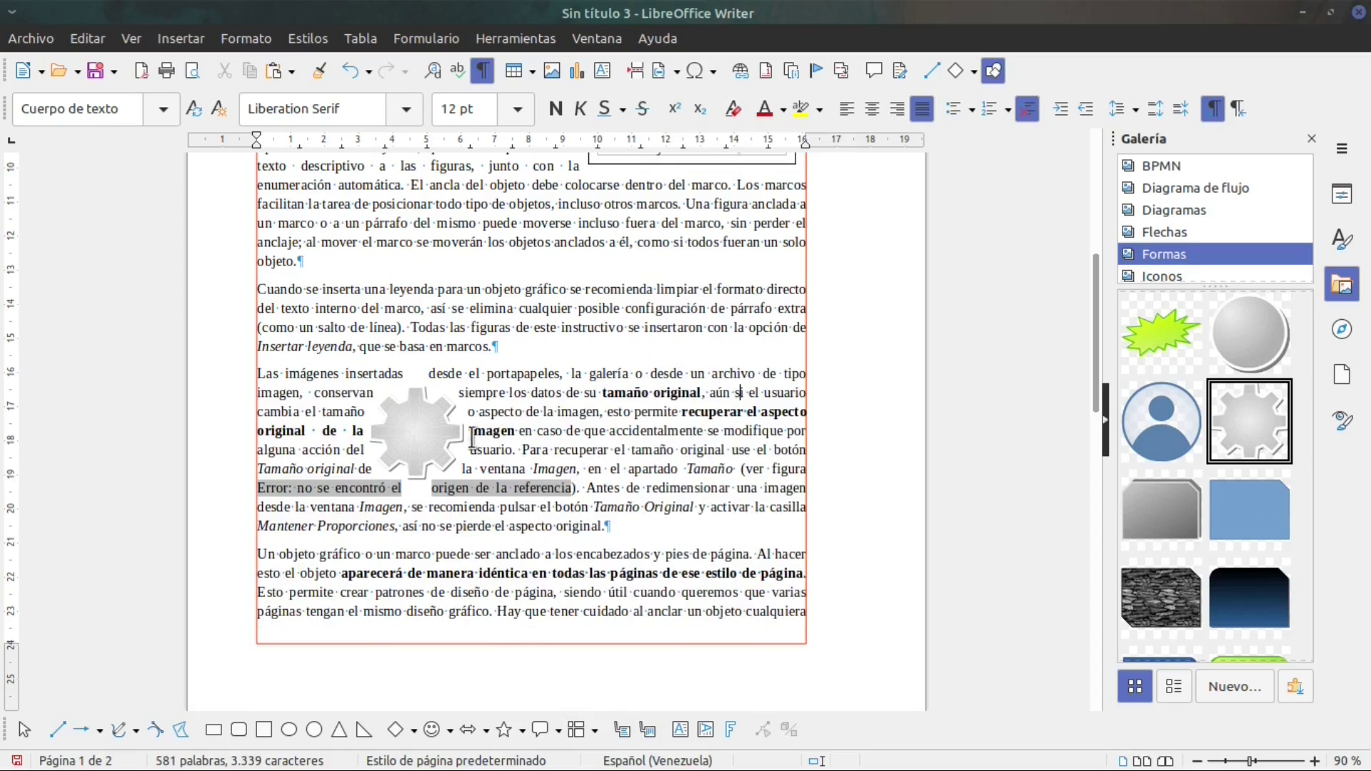
Enlarge the gear to about 3.68 × 3.53 cm and move it into the paragraph beginning "Si se quiere usar marcos".
left_click_drag(404, 427, 550, 429)
left_click_drag(590, 473, 624, 503)
key("Escape")
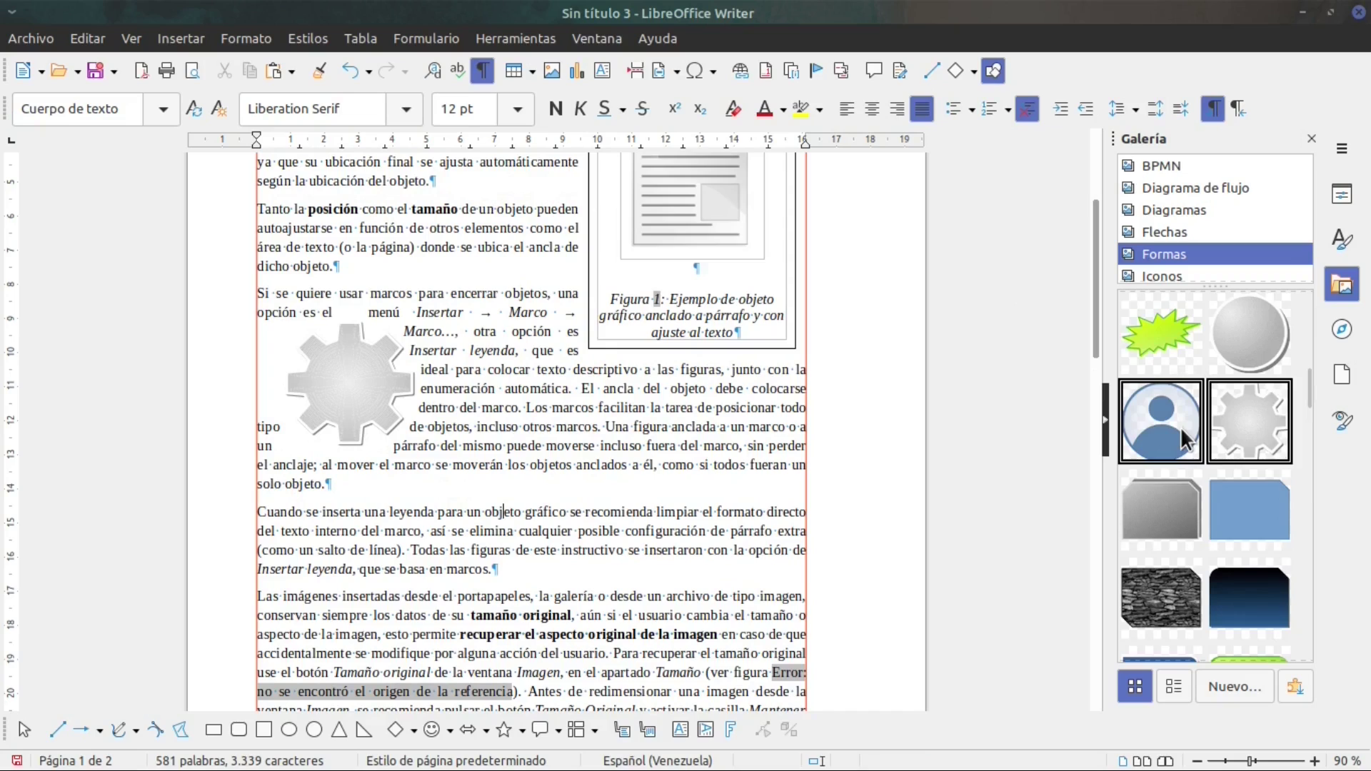
Insert the yellow teardrop from the Formas gallery over the "Cuando se inserta una leyenda" paragraph, at about 5.52 / 4.53 cm.
scroll(1208, 501, "down", 3)
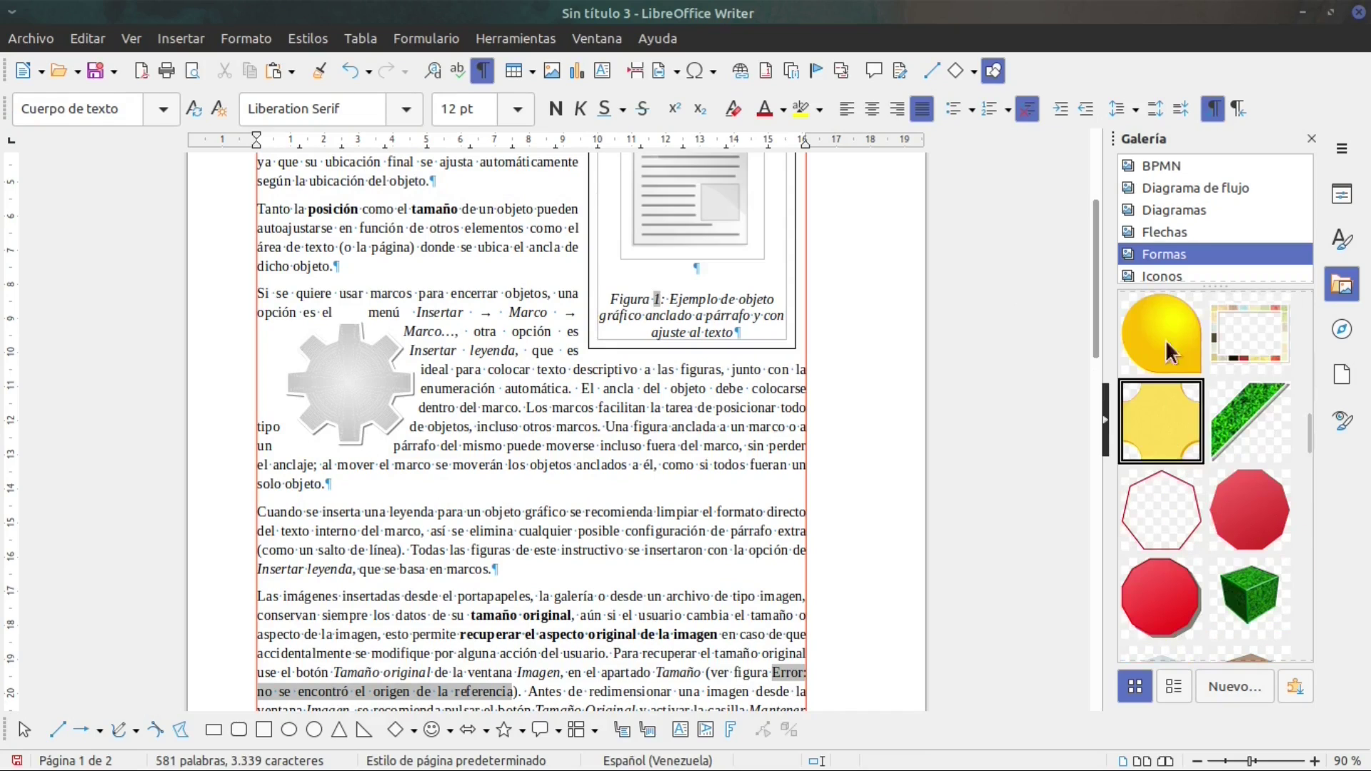
left_click(1152, 353)
mouse_move(1147, 346)
left_mouse_down()
mouse_move(513, 409)
mouse_move(468, 450)
mouse_move(545, 505)
mouse_move(550, 525)
mouse_move(521, 529)
mouse_move(520, 512)
left_mouse_up()
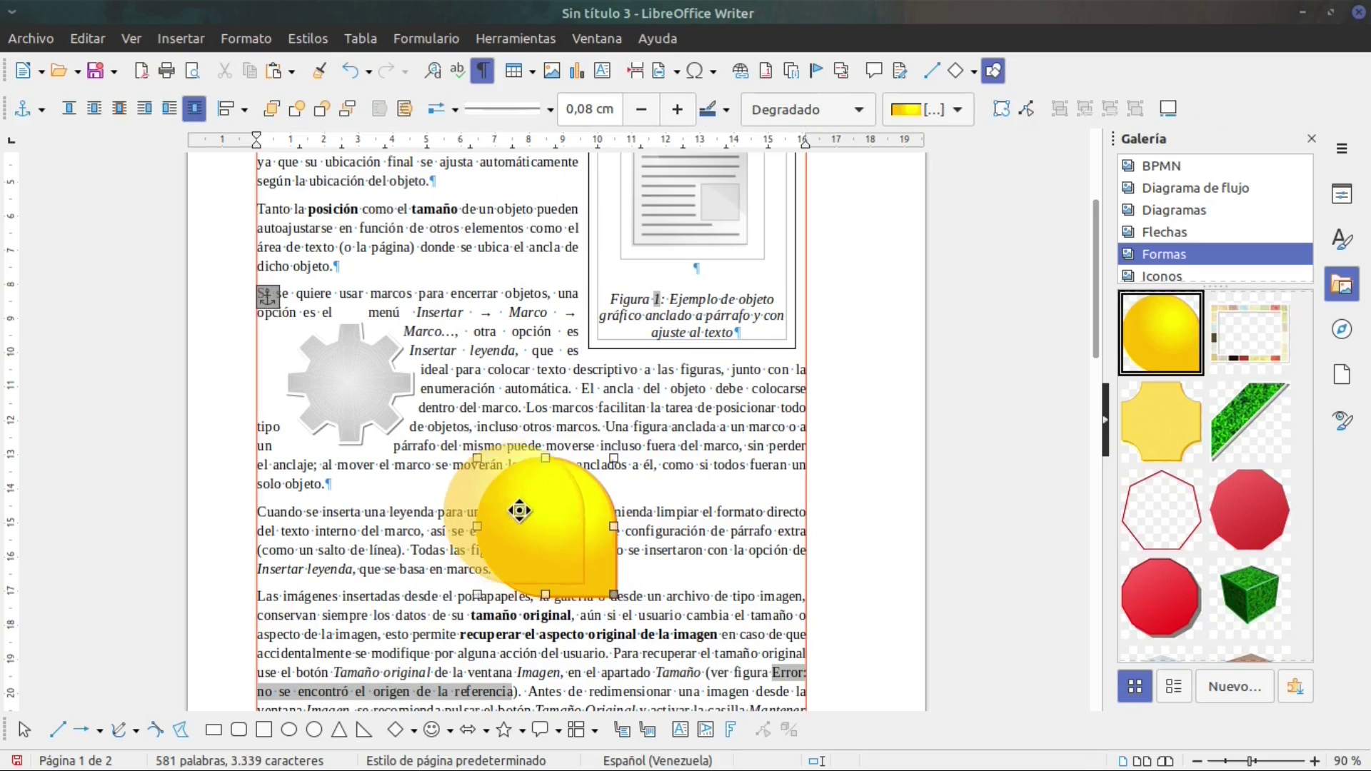
Set the gear's wrap to Continuo and place it overlapping in front of the yellow shape, at about 3.43 / 4.63 cm.
left_click(337, 383)
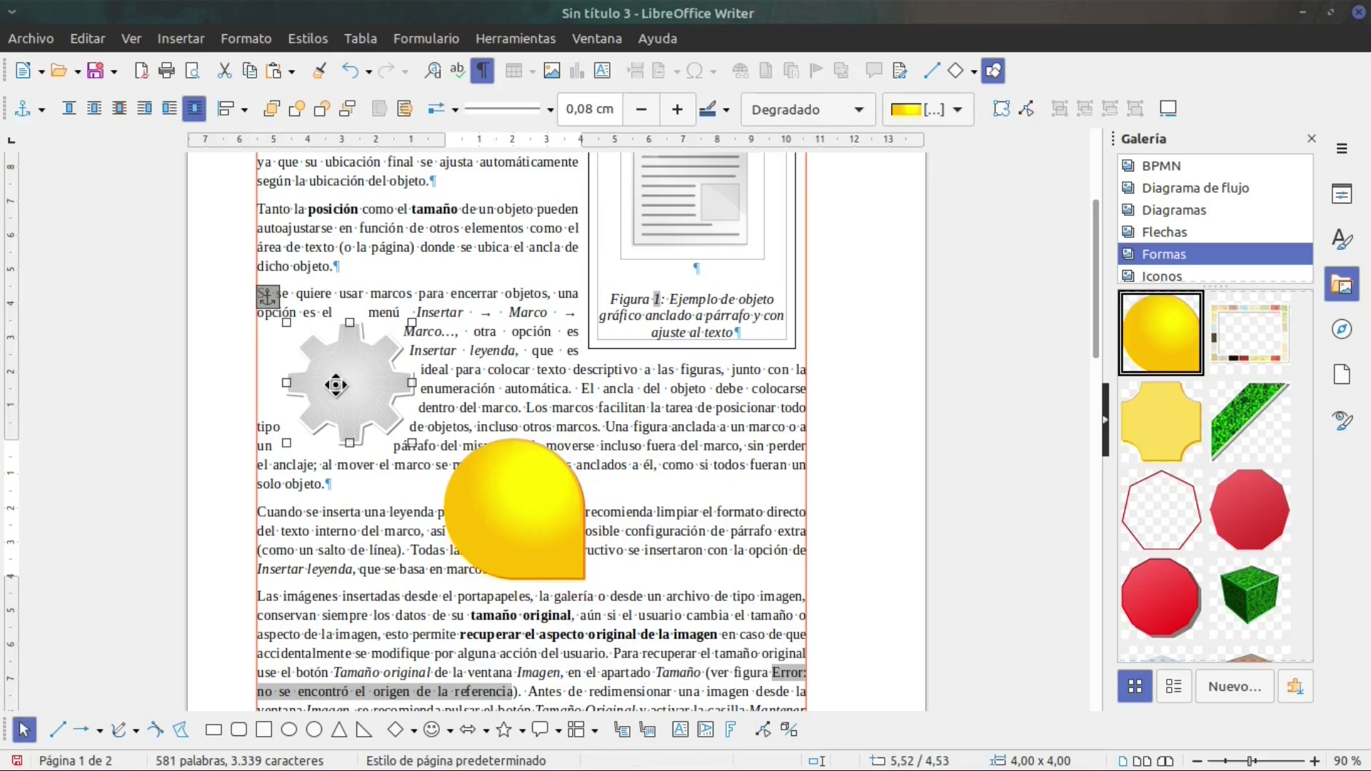
left_click(194, 107)
left_click_drag(355, 379, 459, 501)
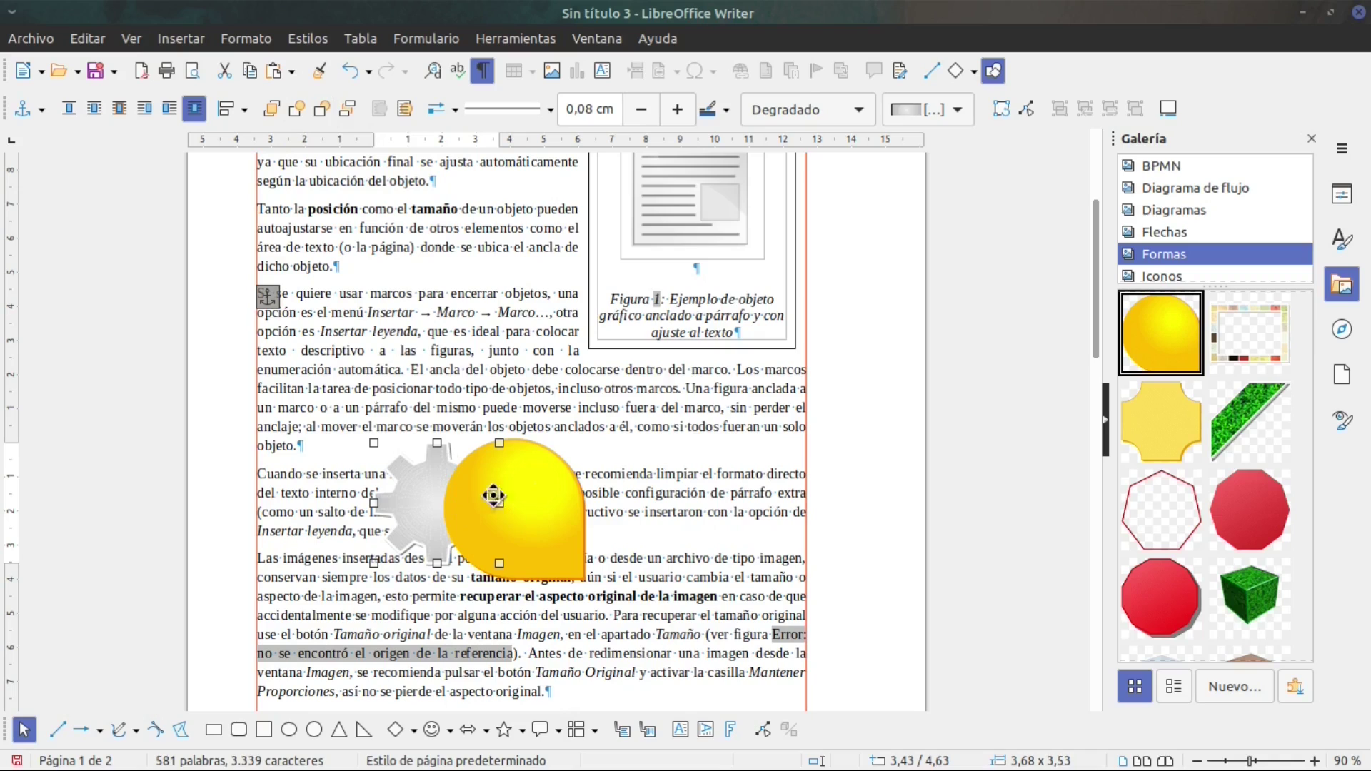
left_click(296, 111)
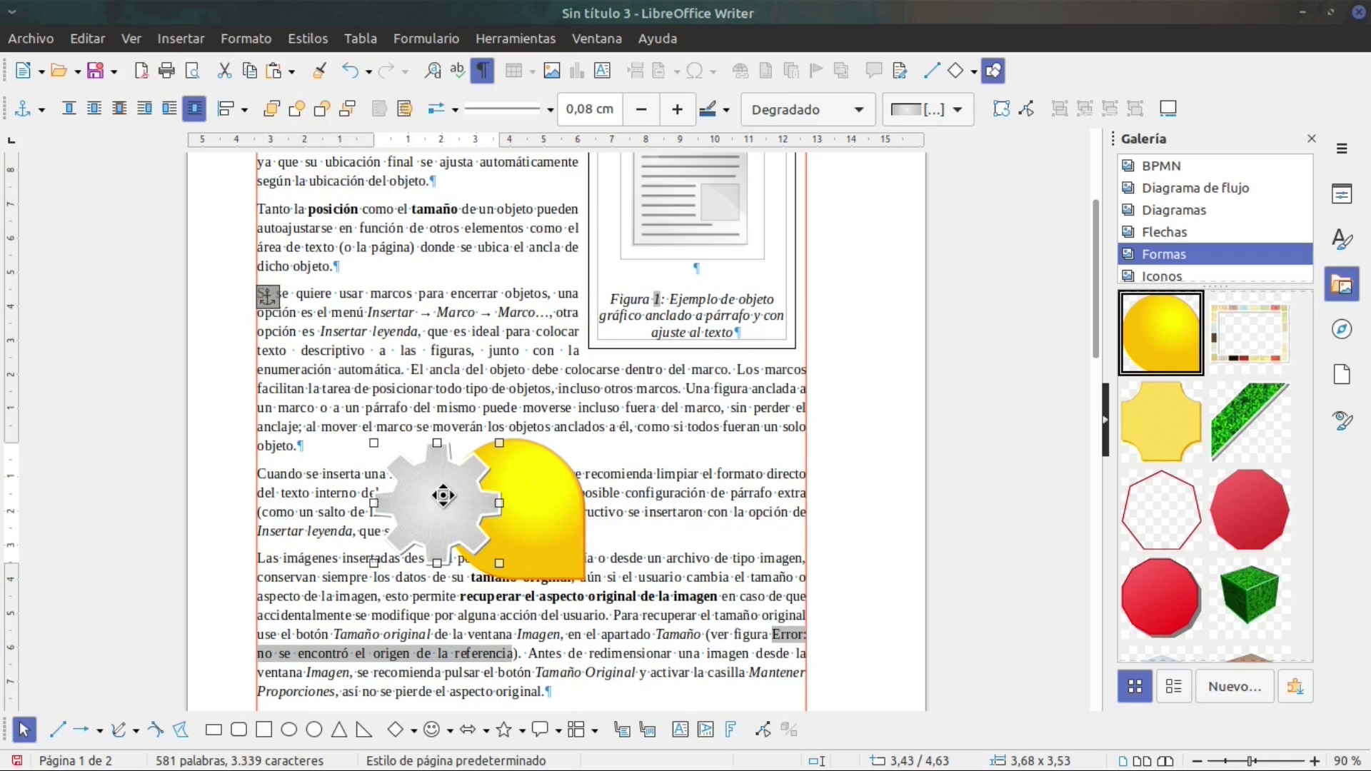
Shrink the yellow shape to about 3.00 × 3.09 cm and move it above the gear to about 5.69 / 1.39 cm.
left_click(548, 529)
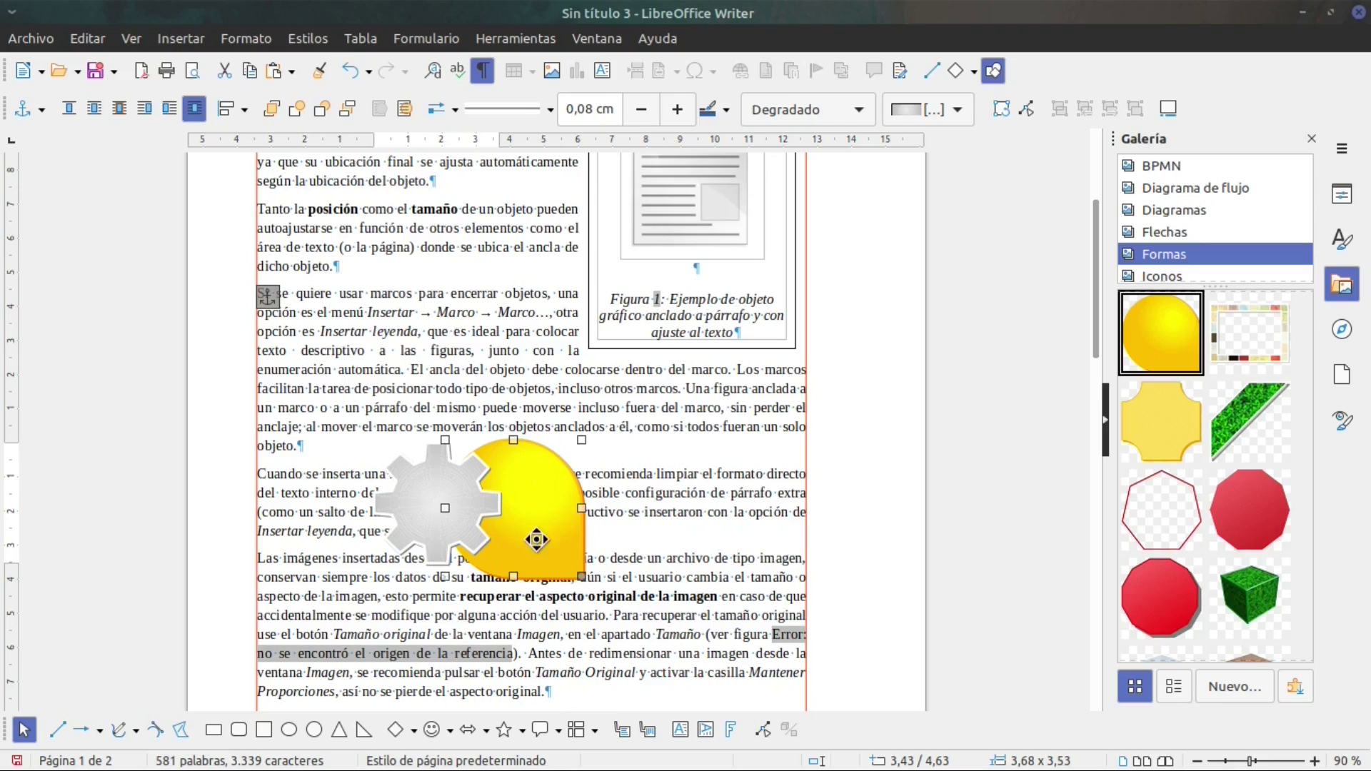
mouse_move(543, 515)
left_mouse_down()
mouse_move(567, 509)
mouse_move(534, 512)
left_mouse_up()
left_click_drag(597, 439, 511, 383)
Set the text wrap of the yellow shape and of the gear to En fondo.
right_click(511, 383)
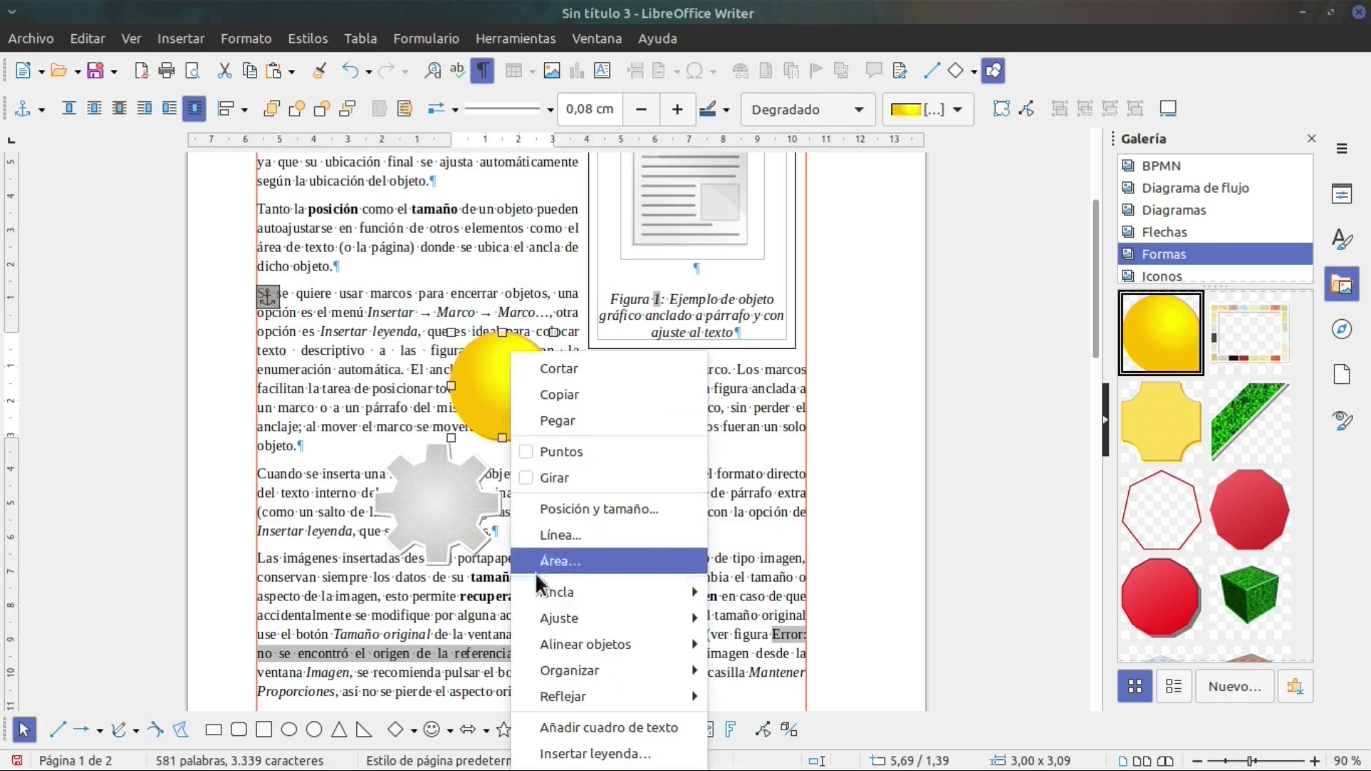
mouse_move(555, 603)
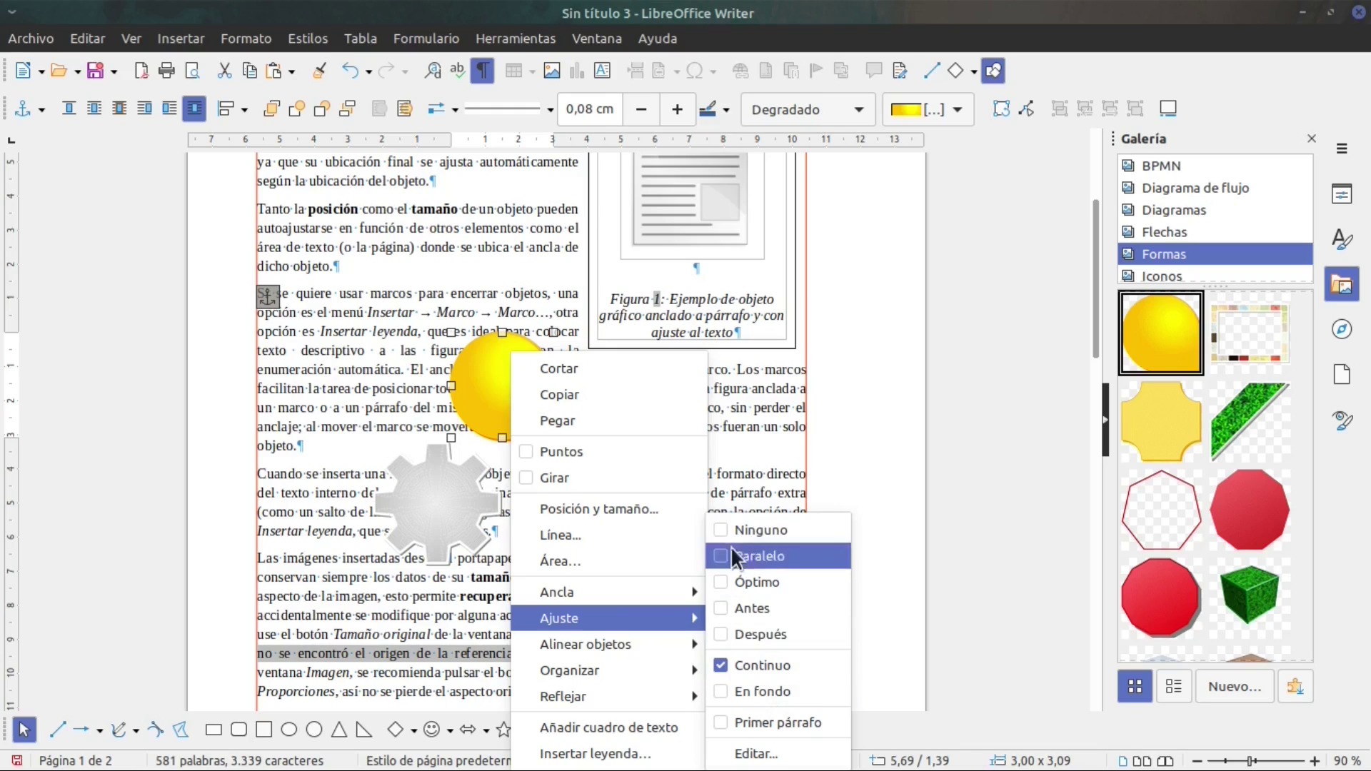
left_click(749, 692)
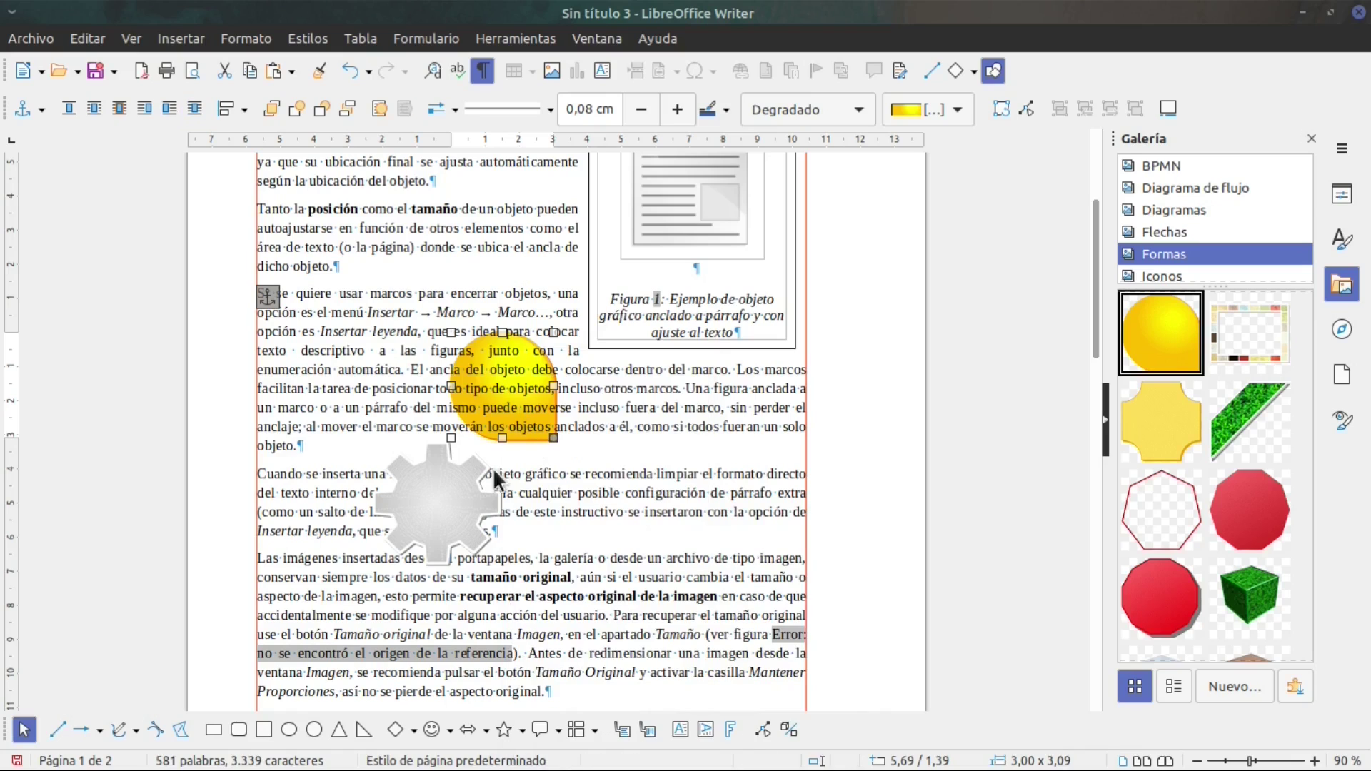
right_click(446, 500)
mouse_move(603, 381)
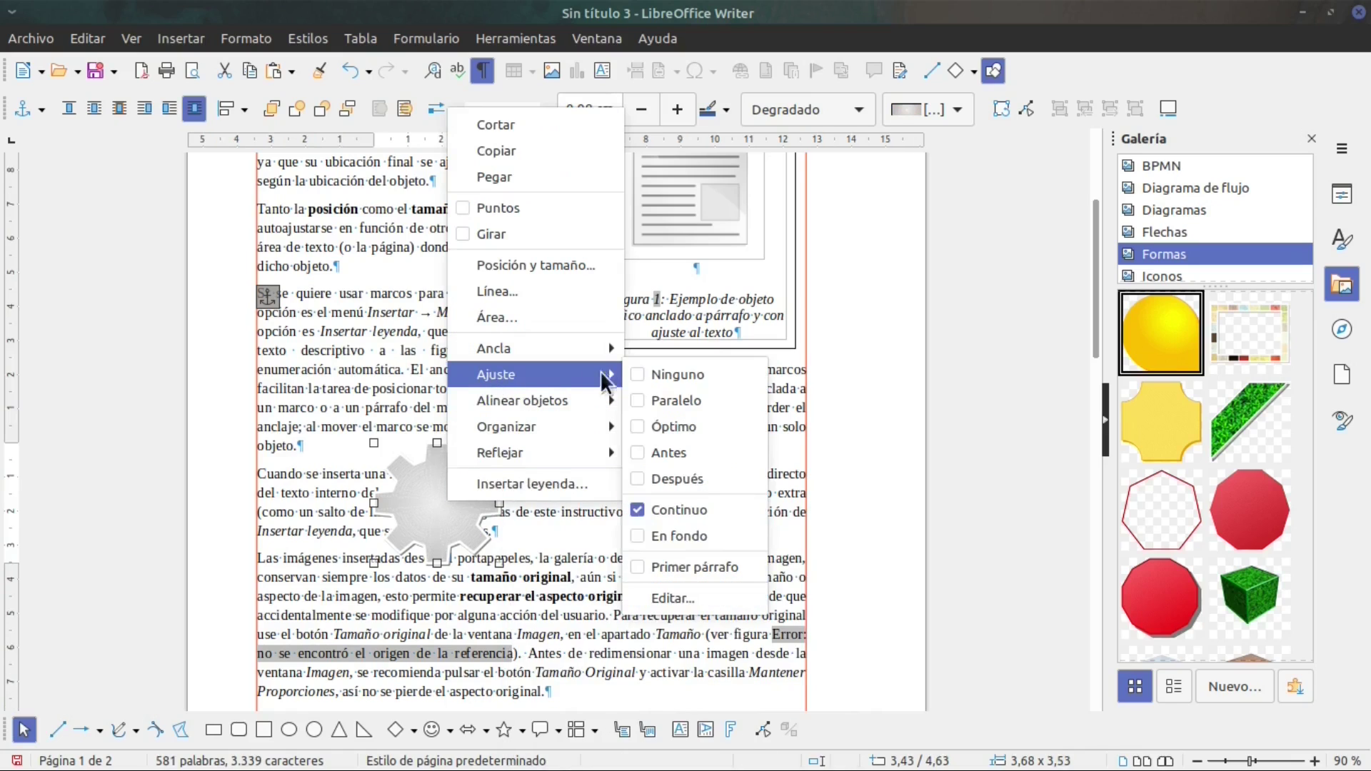
left_click(661, 536)
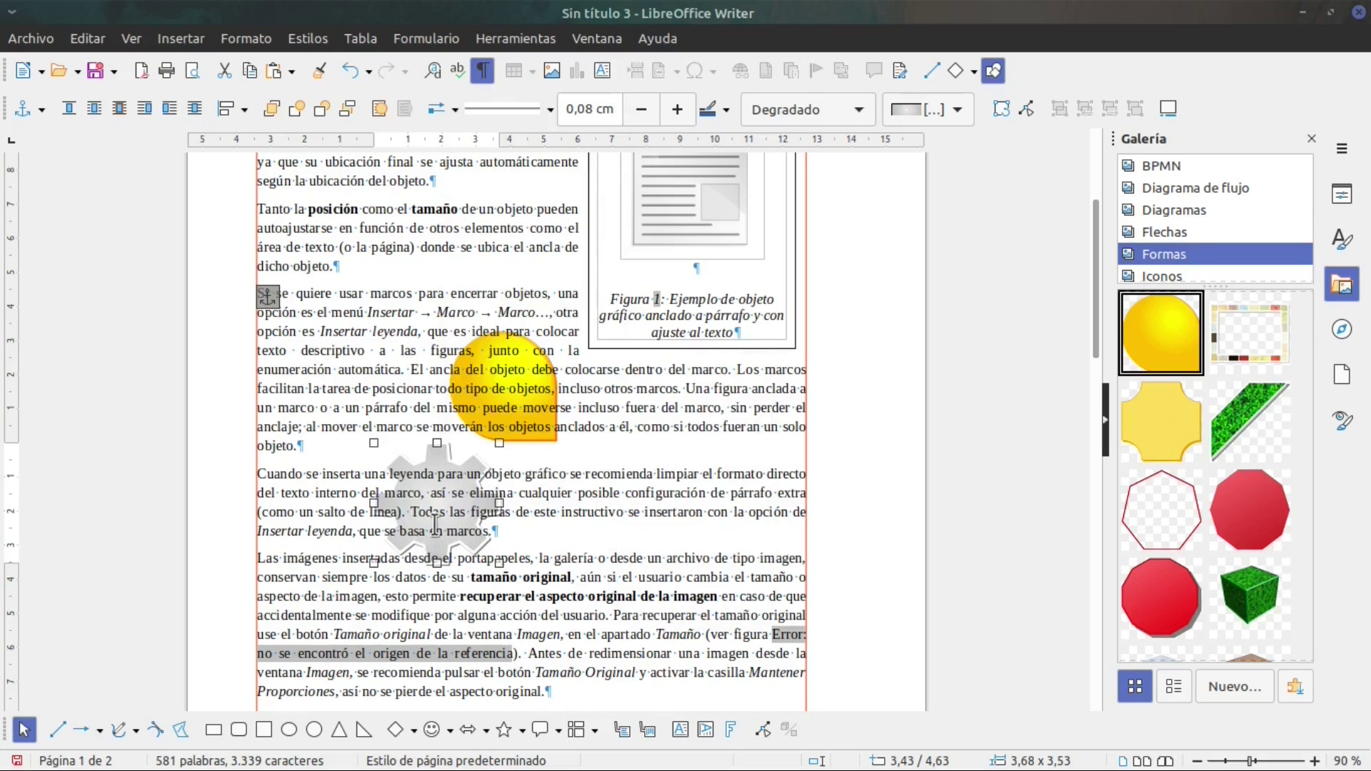
Move the yellow shape onto the gear at about 5.16 / 3.57 cm and bring it in front of the gear.
left_click(495, 407)
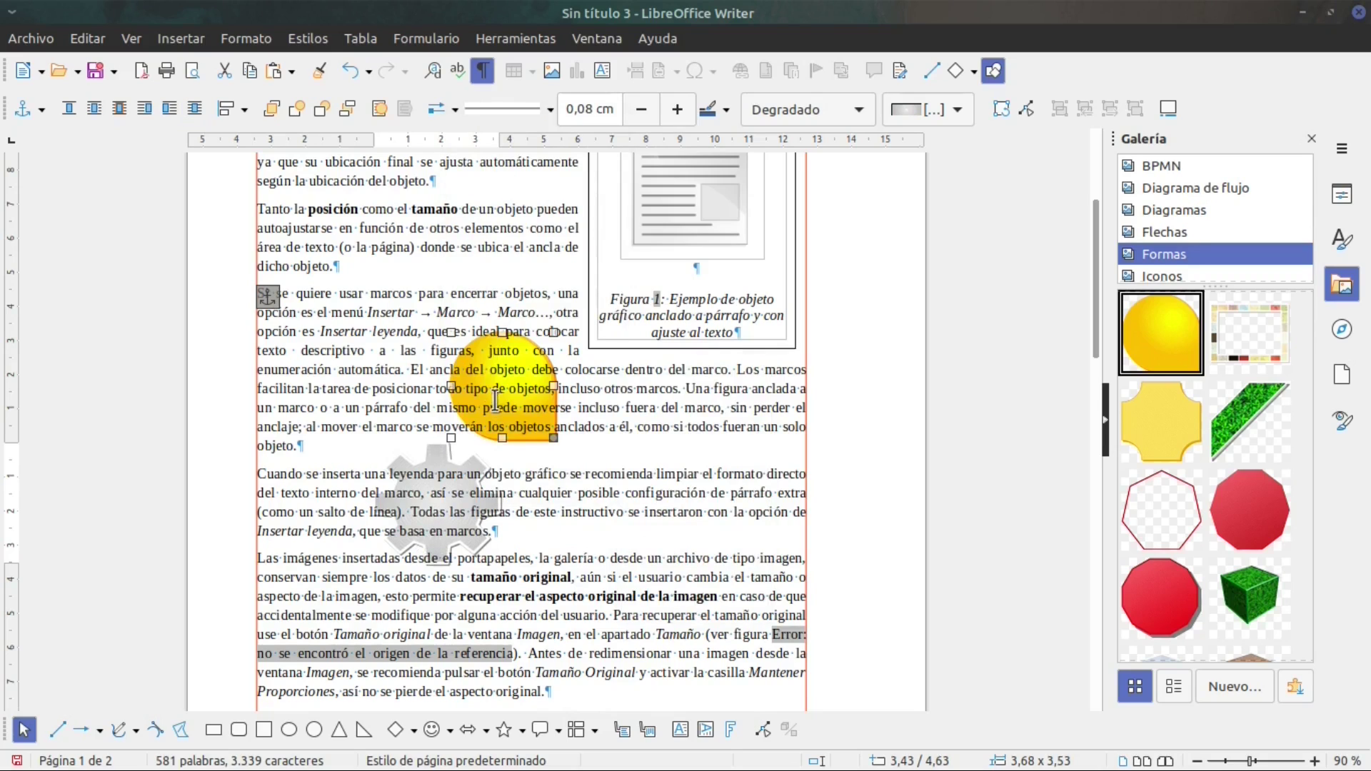
left_click_drag(496, 401, 479, 478)
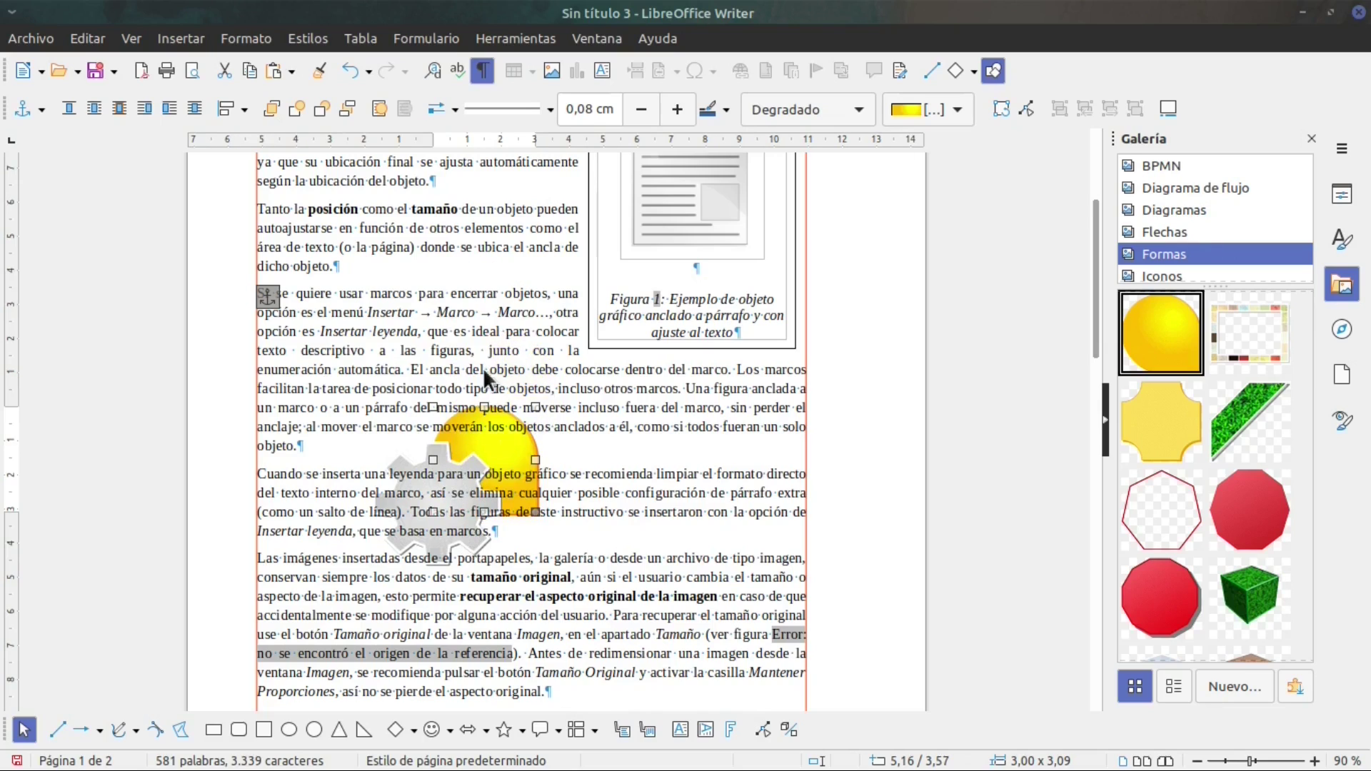
left_click(291, 107)
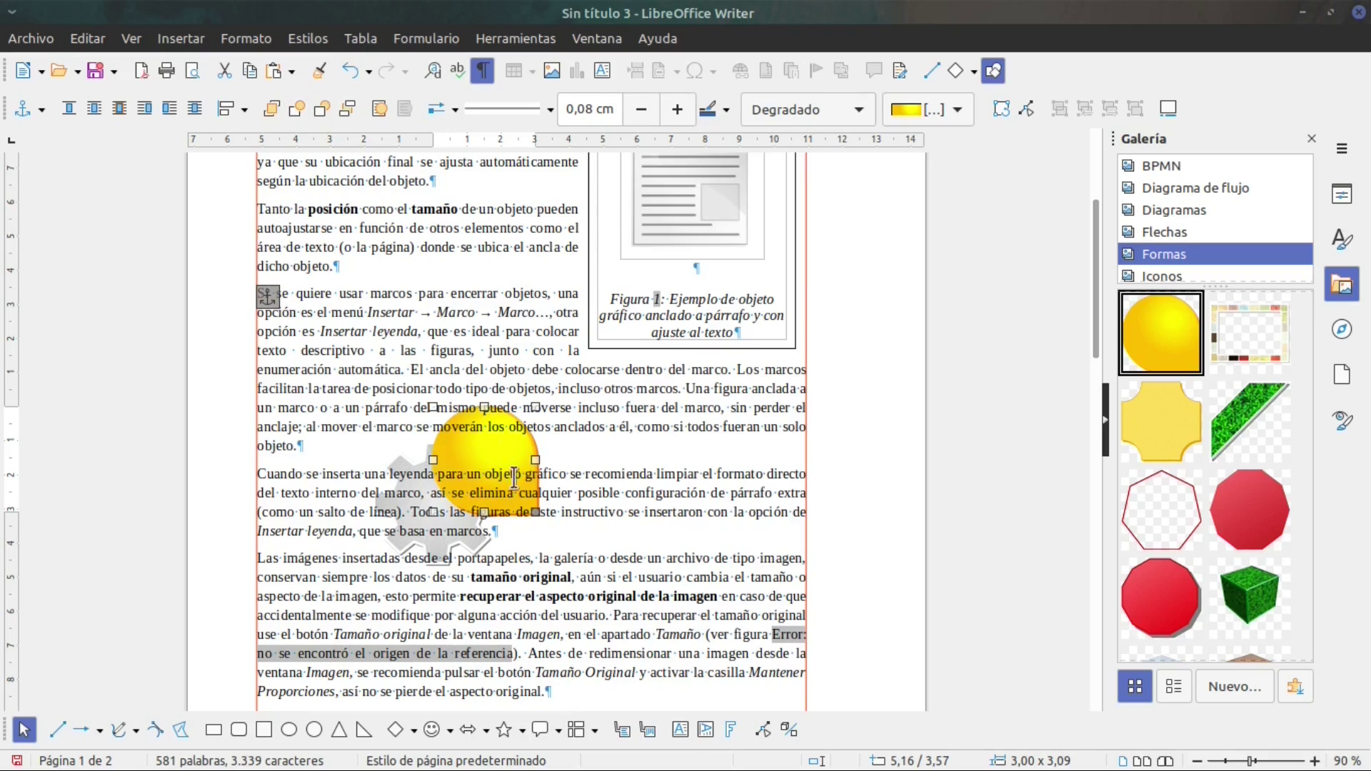
left_click(546, 636)
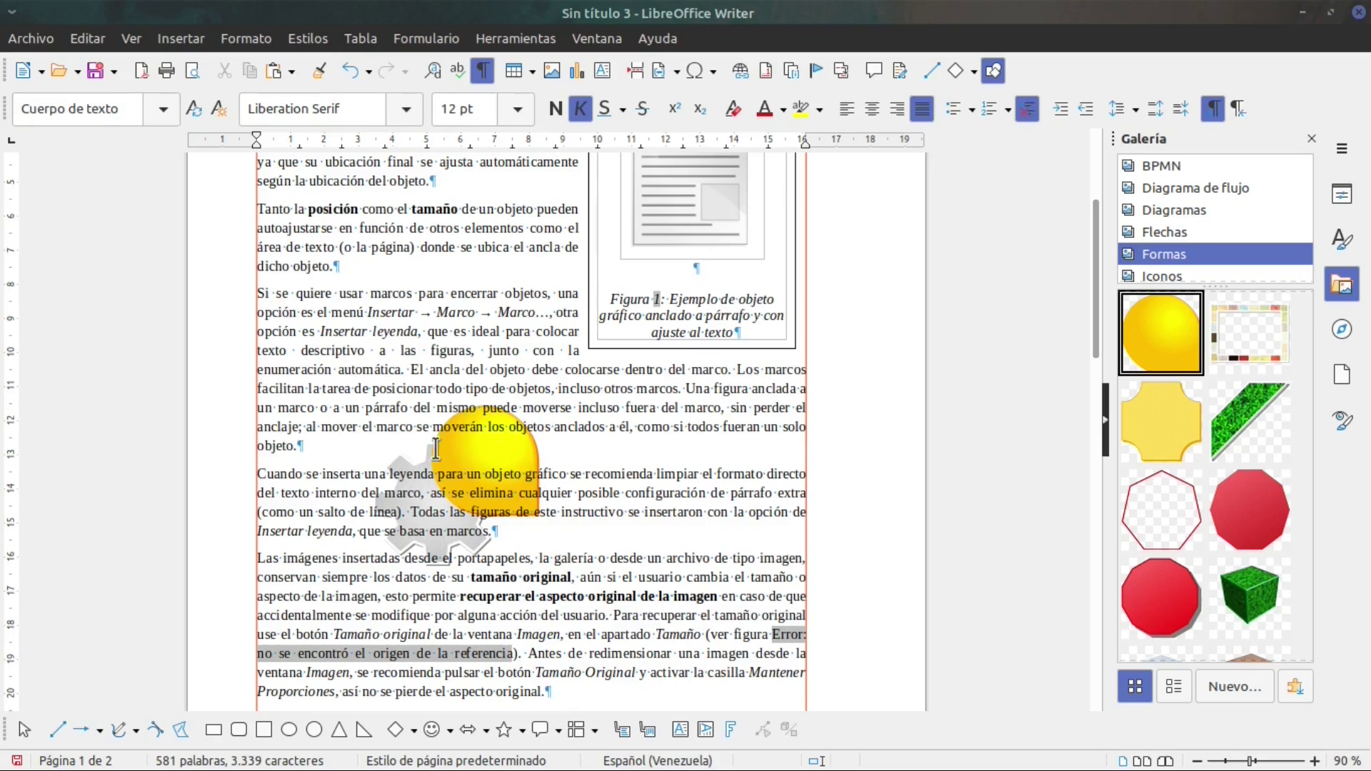
left_click(413, 579)
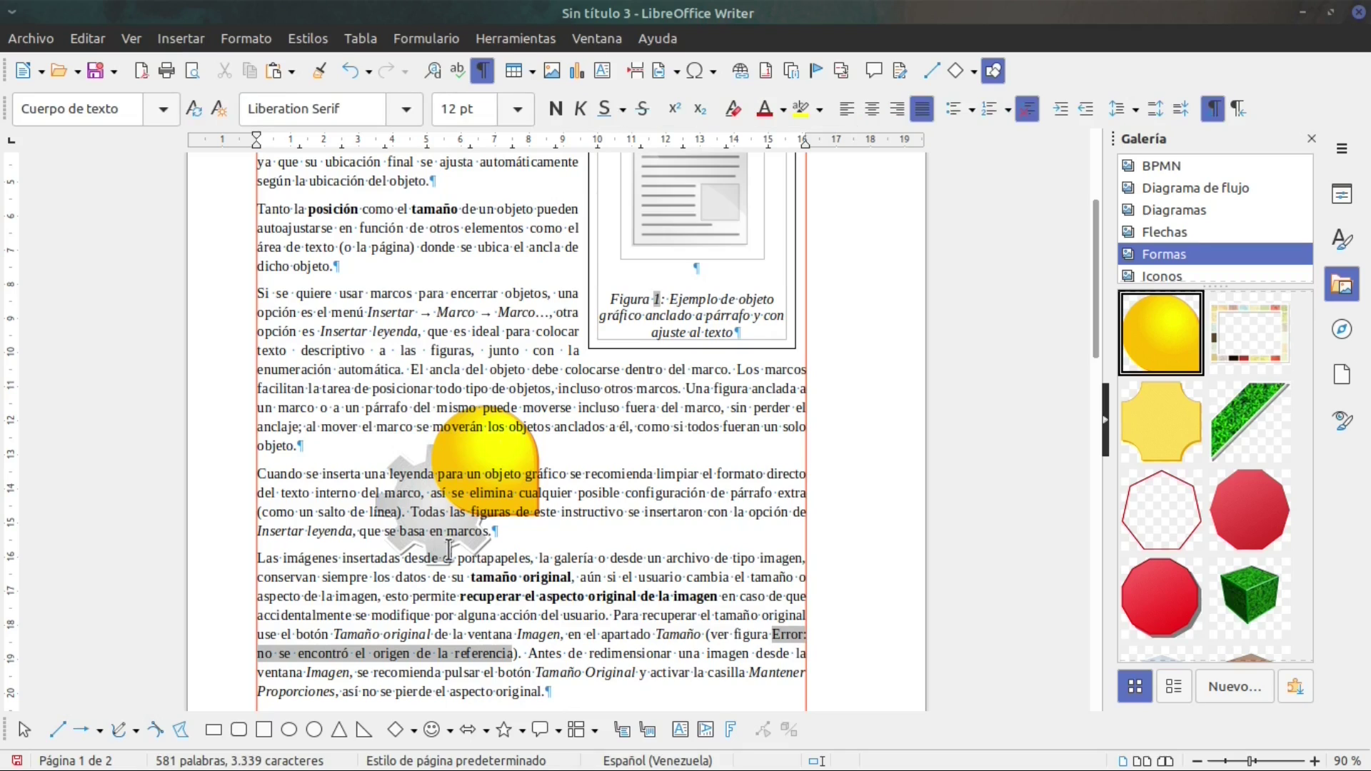
Select the gear and the yellow shape together and set their text wrap to Continuo.
left_click(440, 532)
left_click(482, 482)
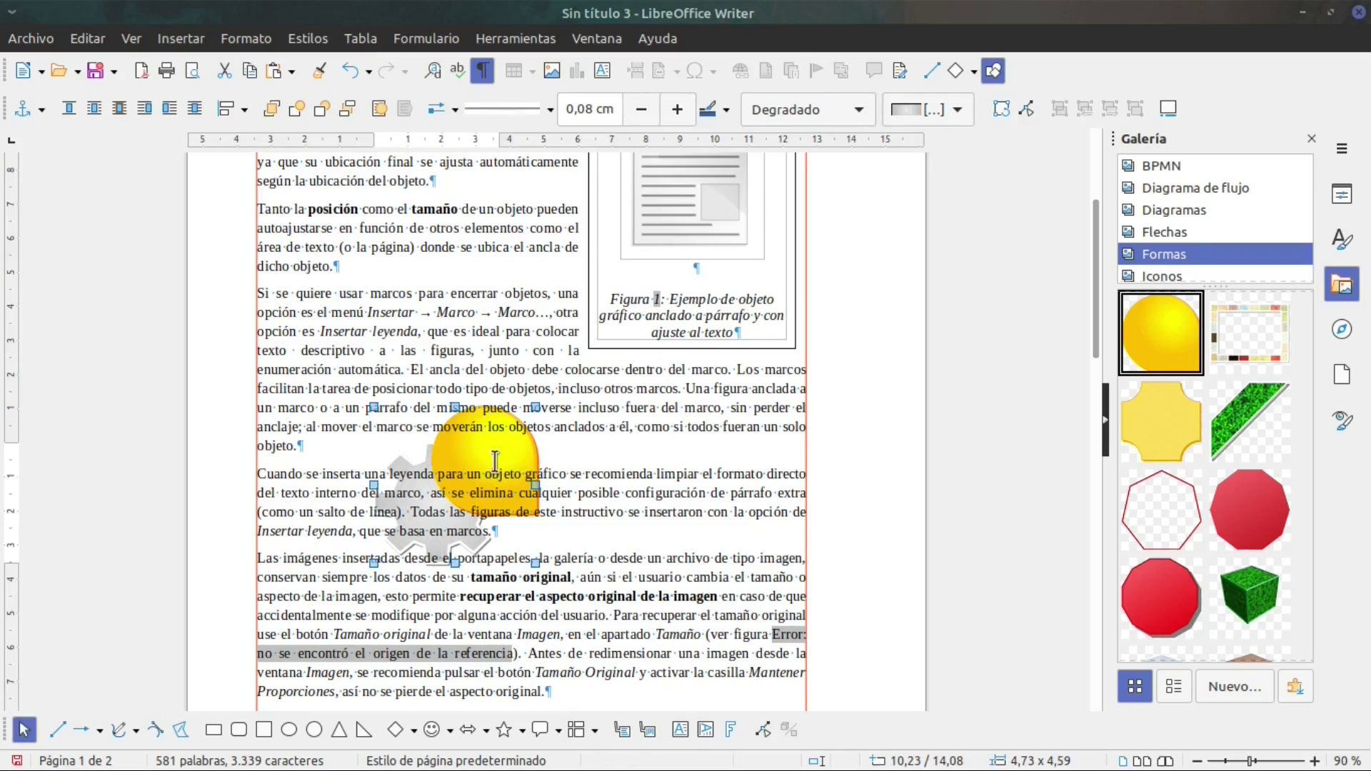
left_click(194, 107)
Separate the shapes, moving the yellow one up to about 4.16 / 0.89 cm and the gear down to about 5.81 / 1.38 cm.
left_click(475, 462)
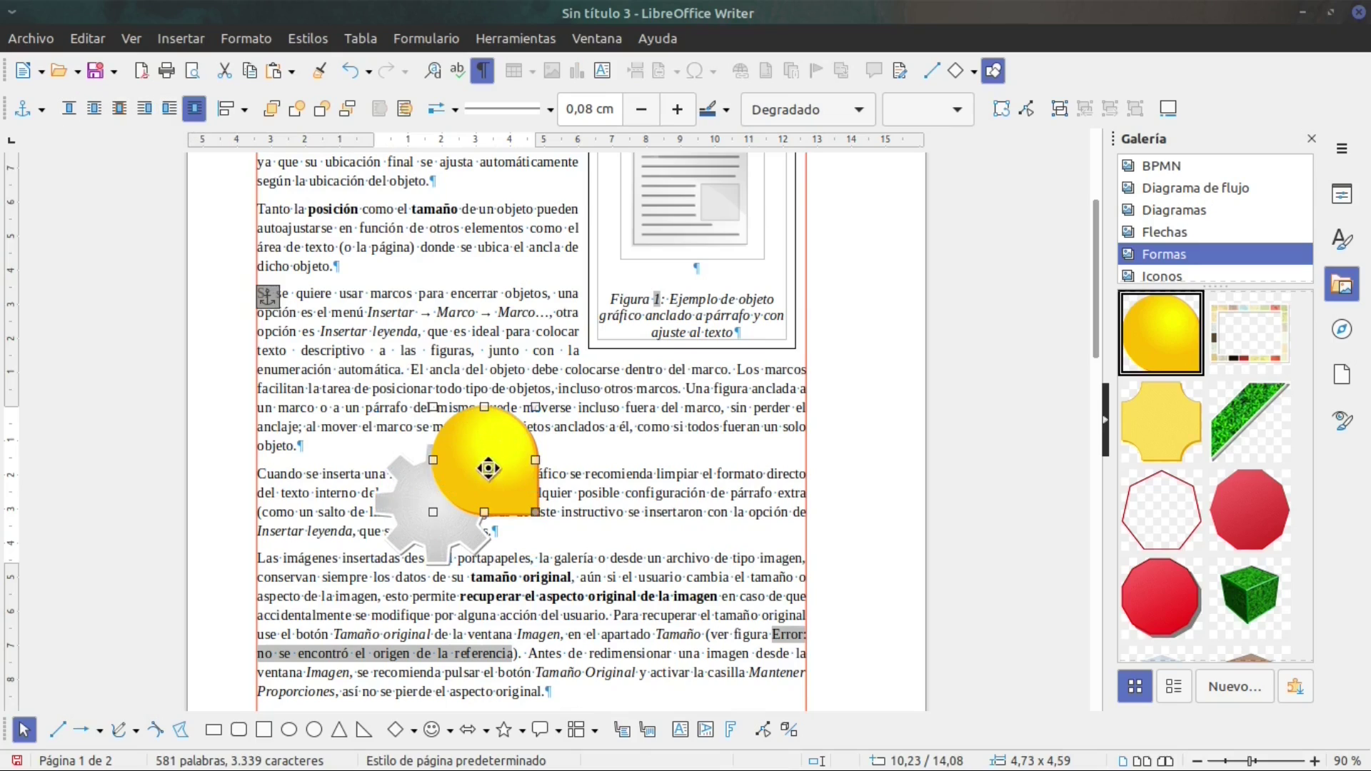
left_click_drag(483, 460, 450, 361)
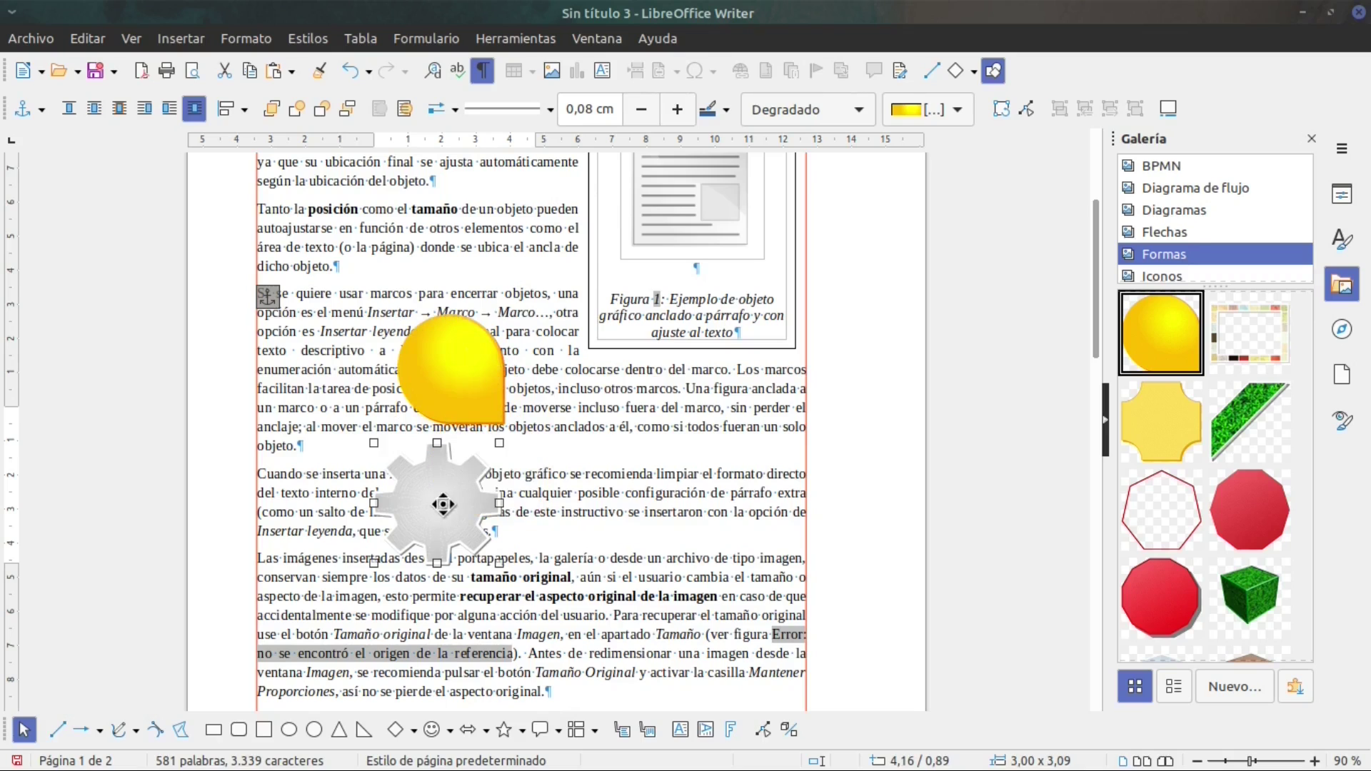
left_click_drag(448, 500, 525, 564)
Start a caption for the yellow shape with the text "Figura amarilla".
scroll(525, 564, "down", 1)
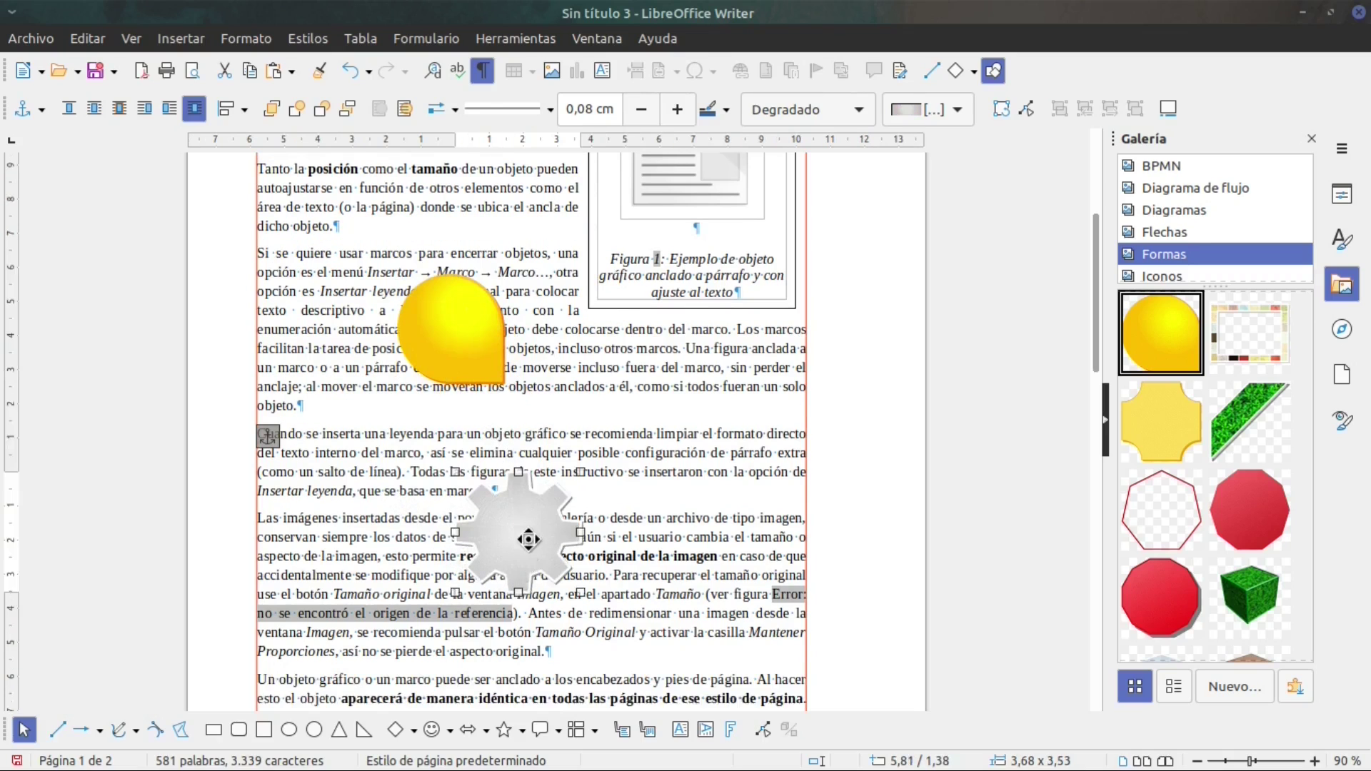
scroll(706, 320, "up", 3)
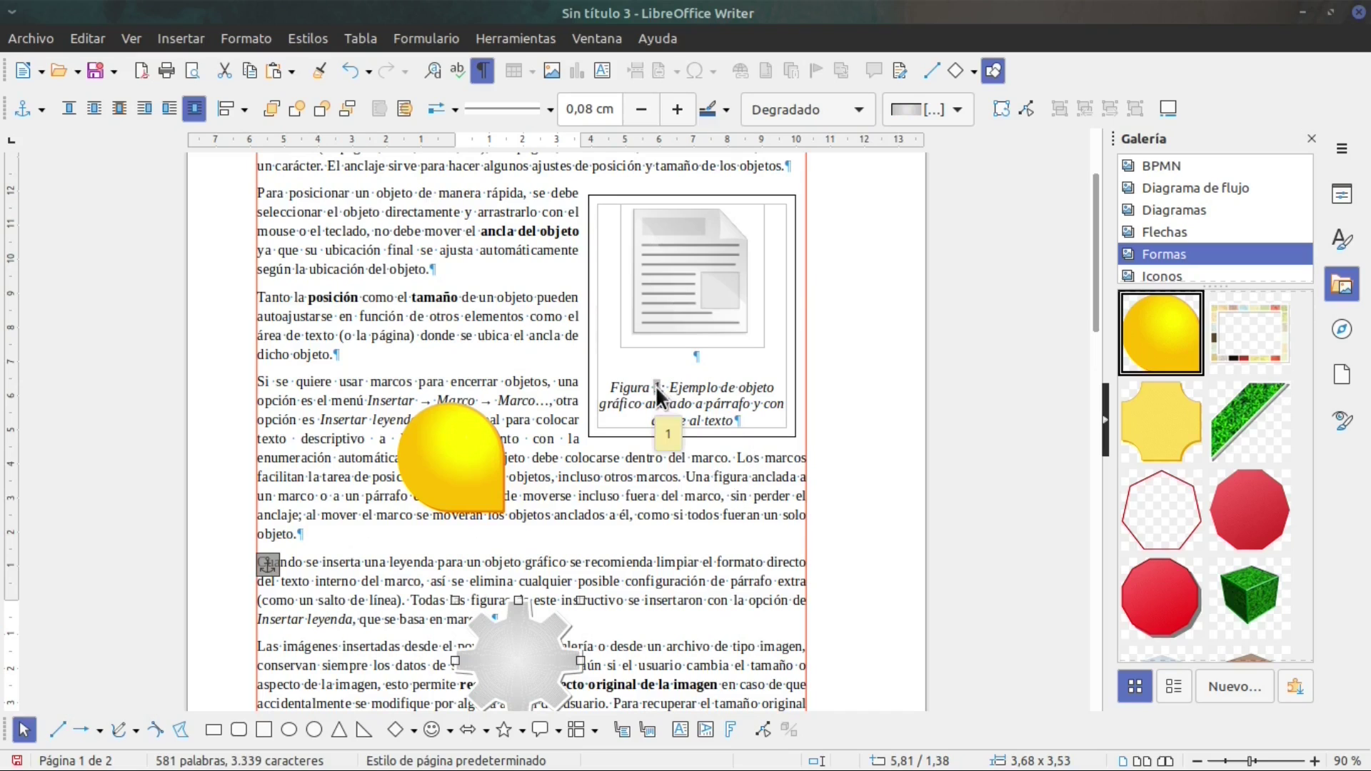
scroll(654, 500, "down", 2)
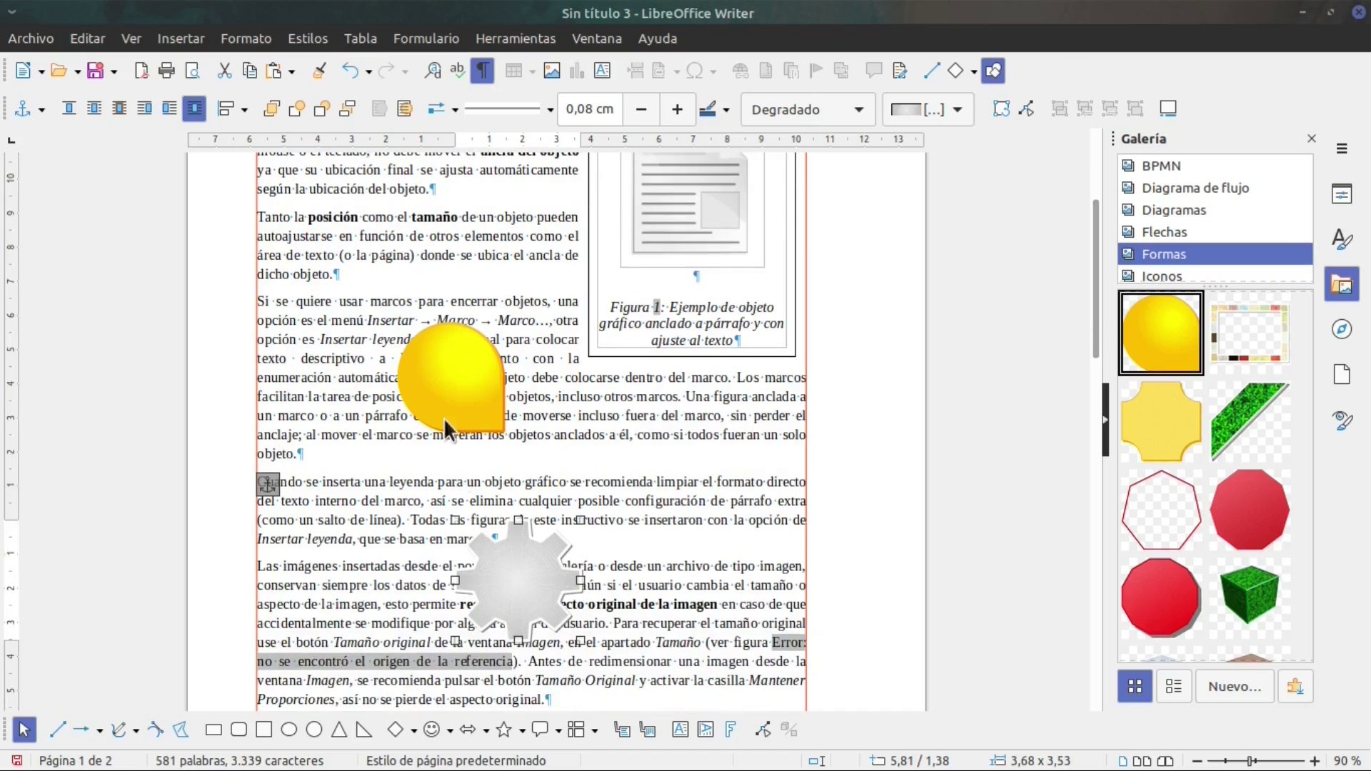
left_click(465, 379)
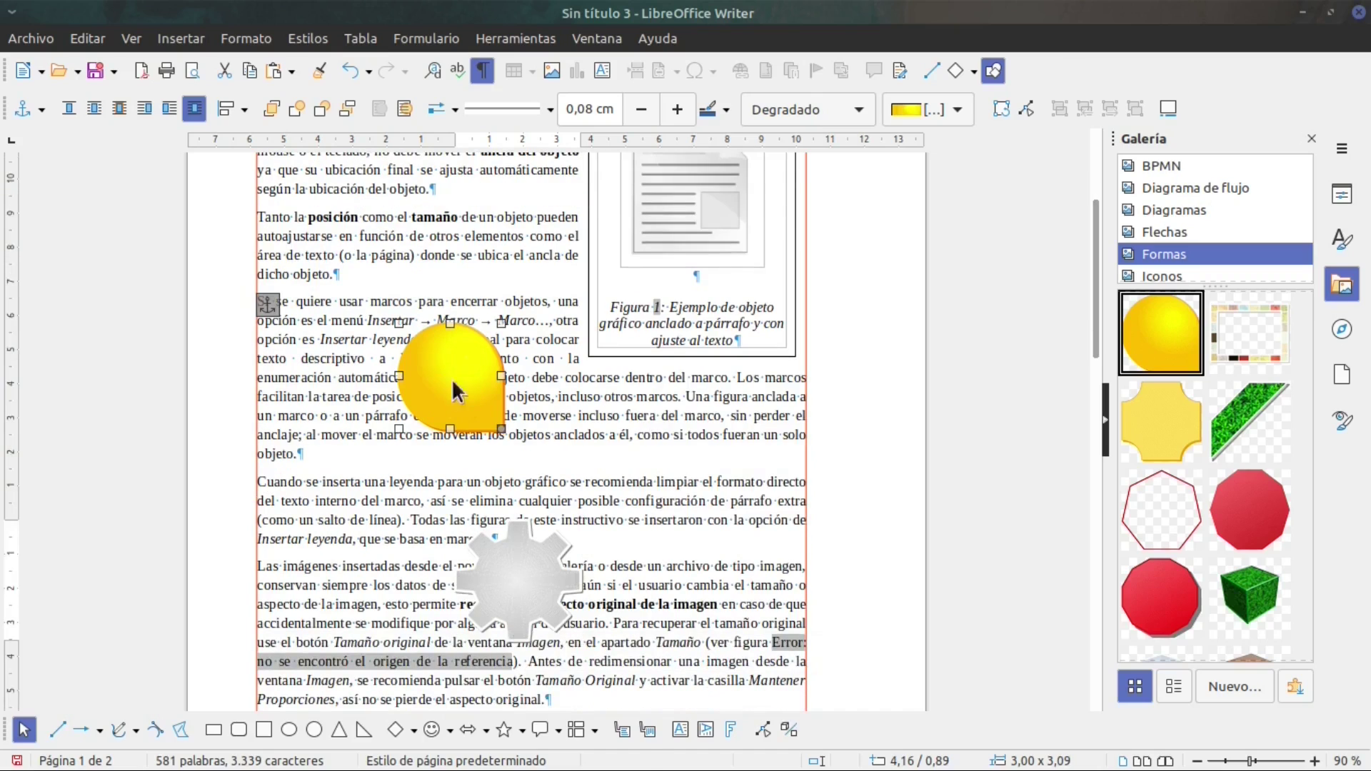
right_click(454, 391)
left_click(504, 747)
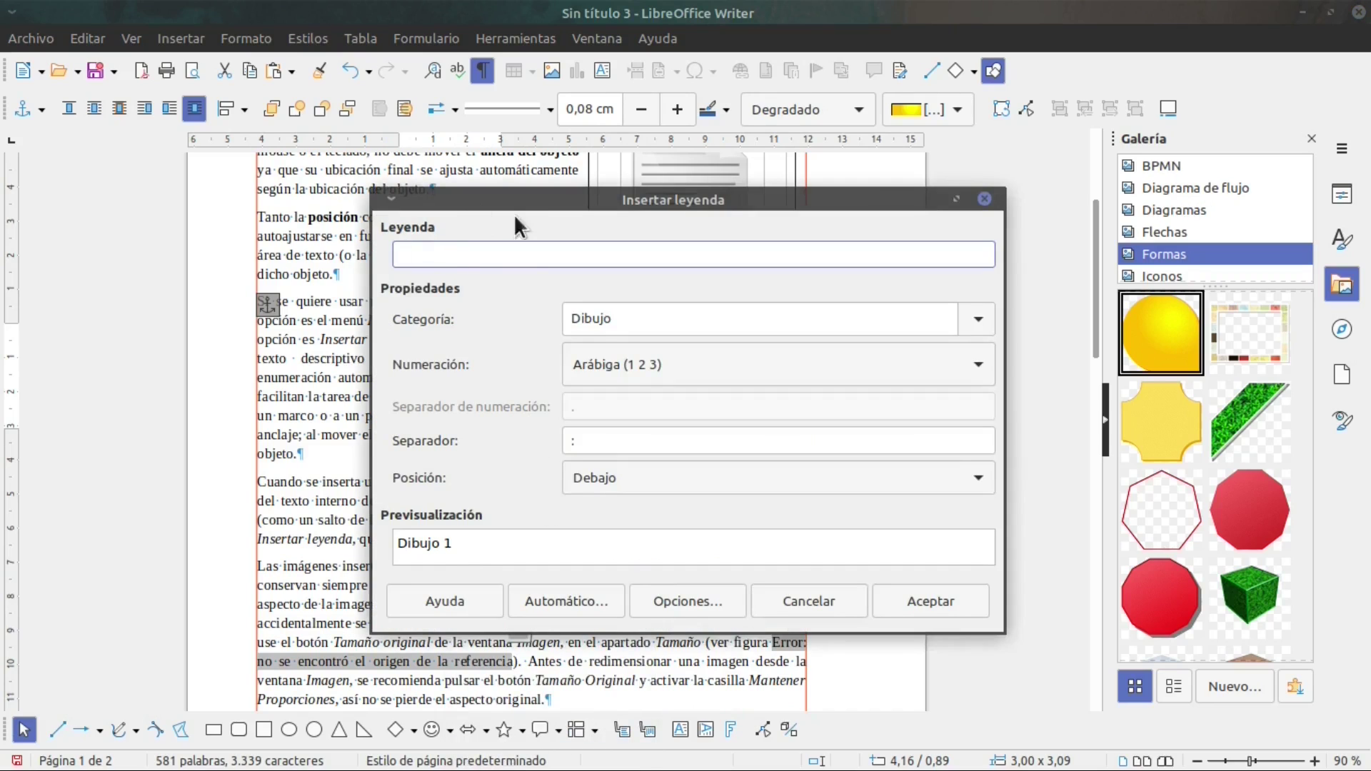
type("Figura amarilla")
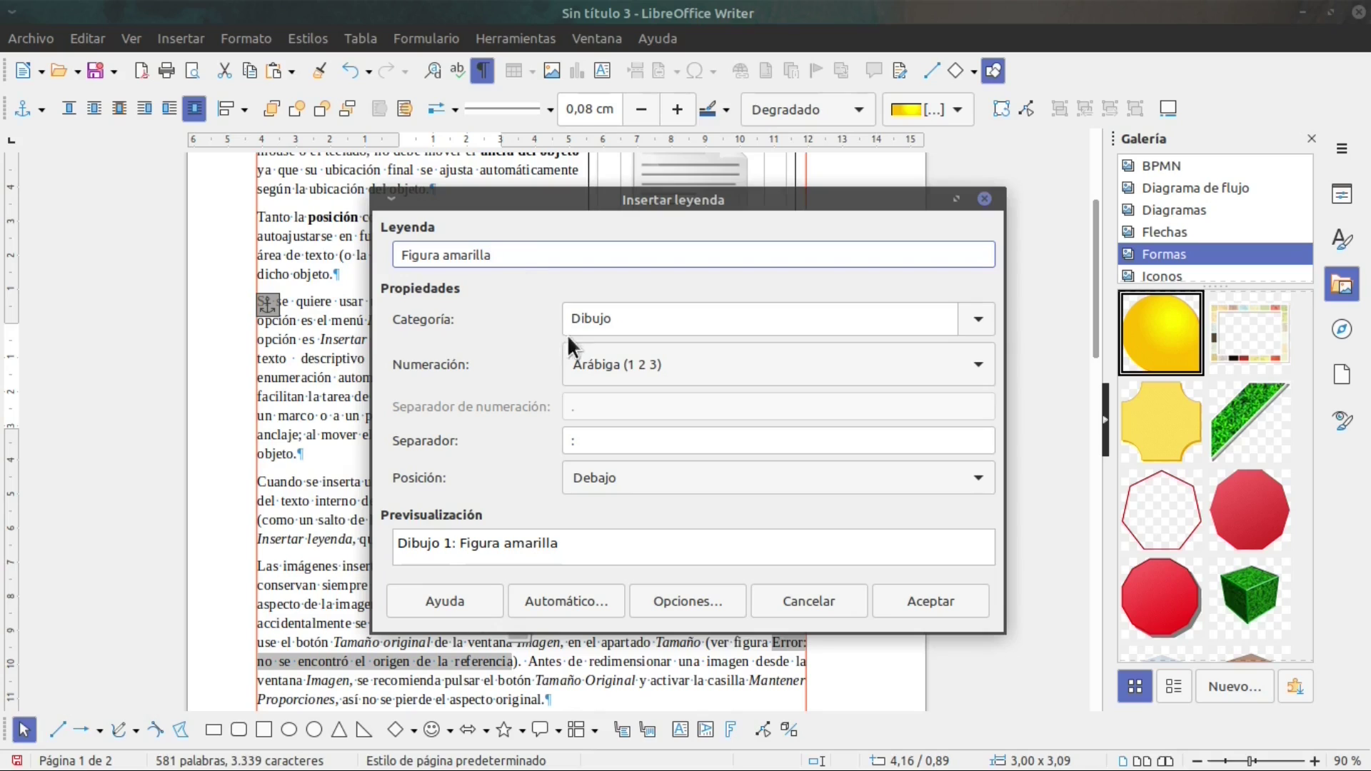
Set the caption's category to Figura and insert it below the yellow shape.
left_click(976, 319)
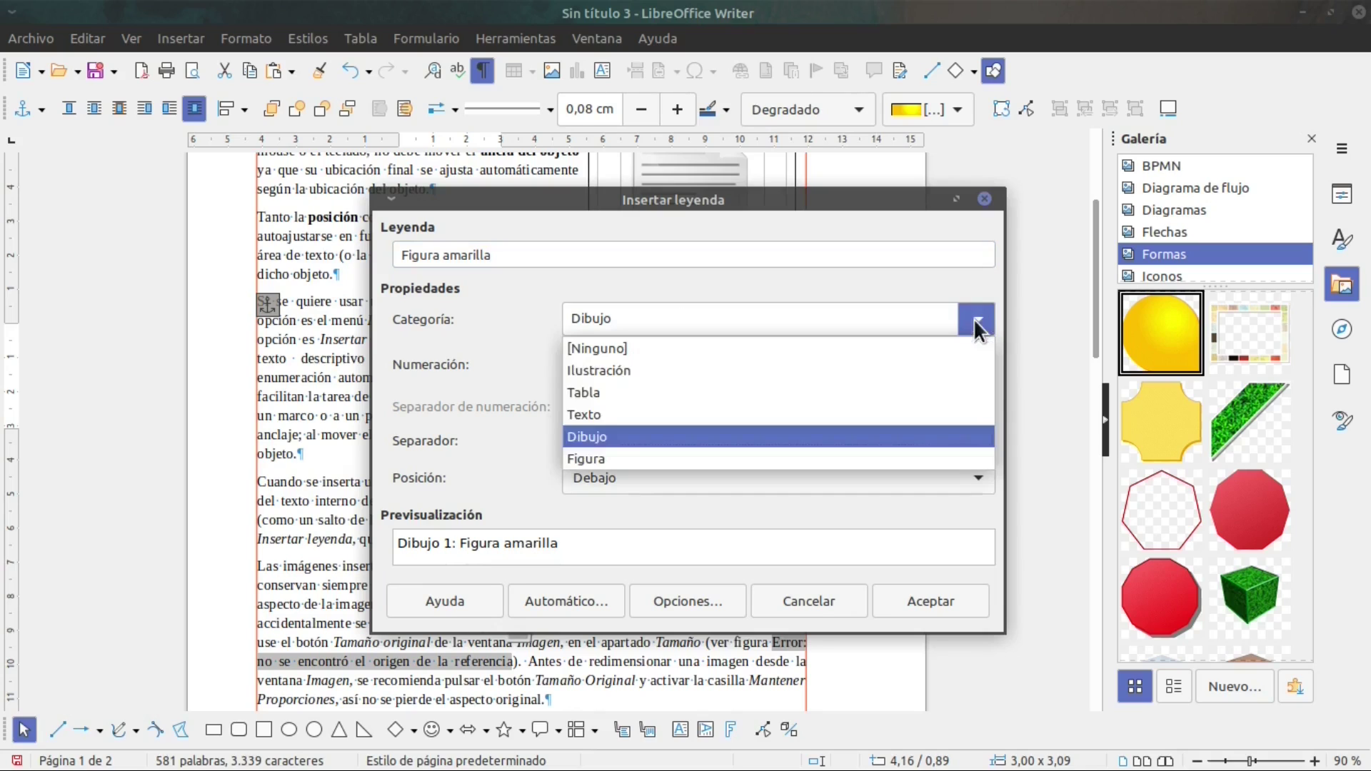
left_click(605, 457)
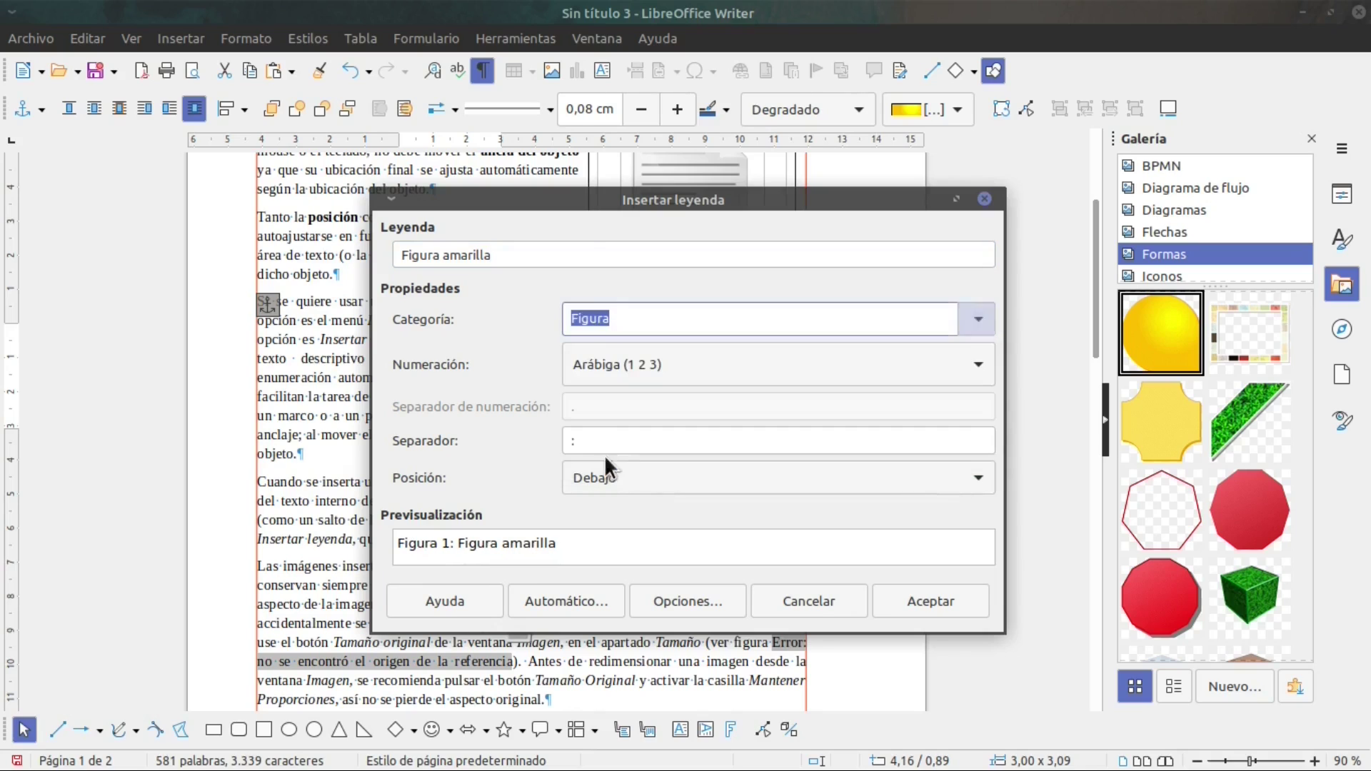
left_click_drag(619, 206, 250, 208)
left_click_drag(513, 206, 462, 214)
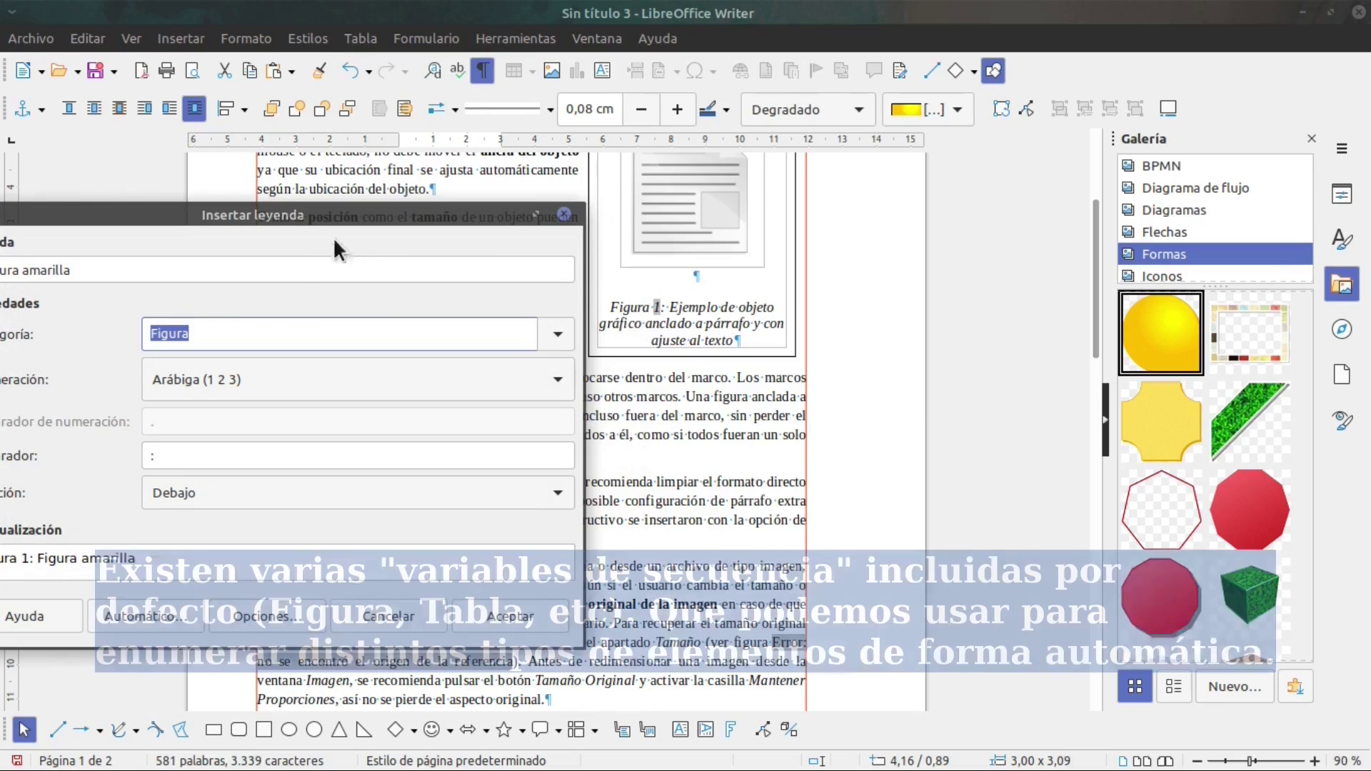
left_click_drag(230, 212, 352, 126)
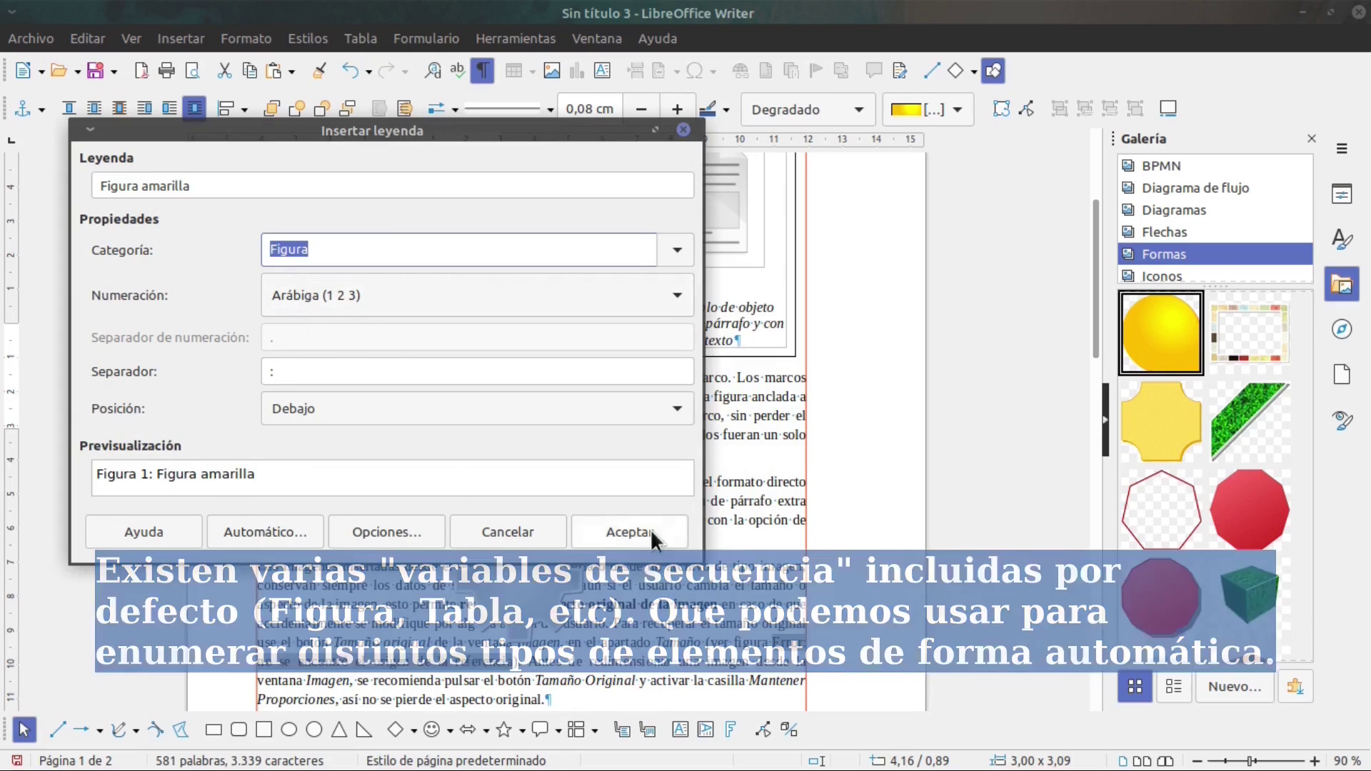
left_click(636, 530)
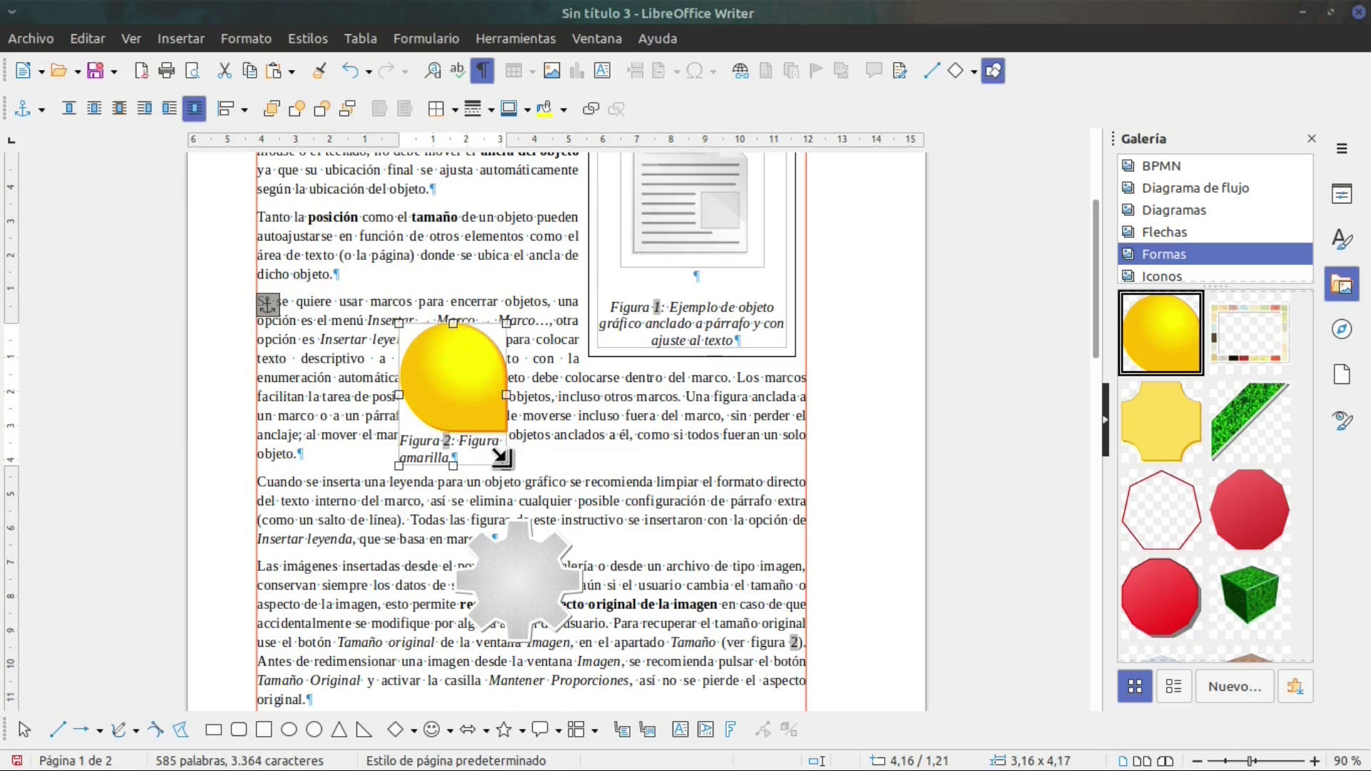
Widen the yellow shape's caption frame to about 4.47 cm and centre the shape horizontally inside it.
left_click_drag(506, 465, 548, 460)
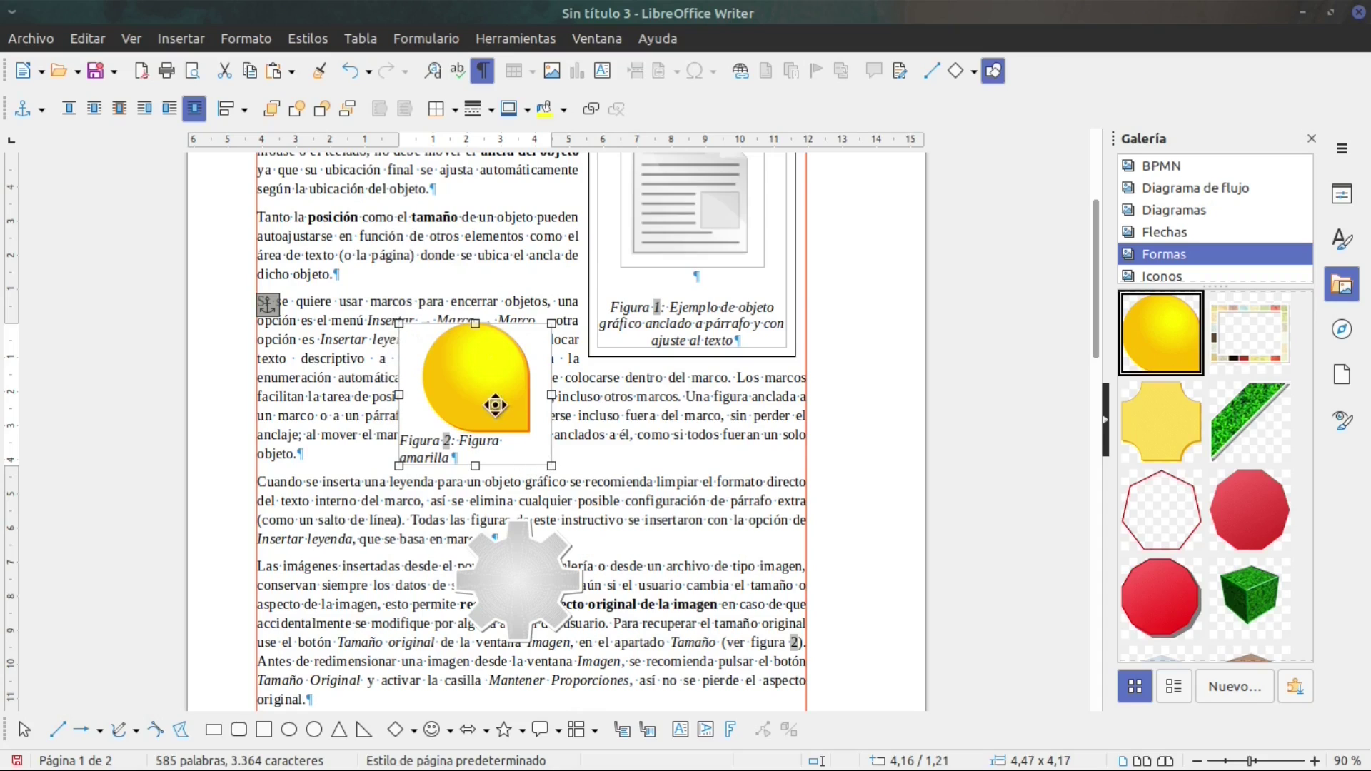
left_click(451, 371)
left_click(449, 368)
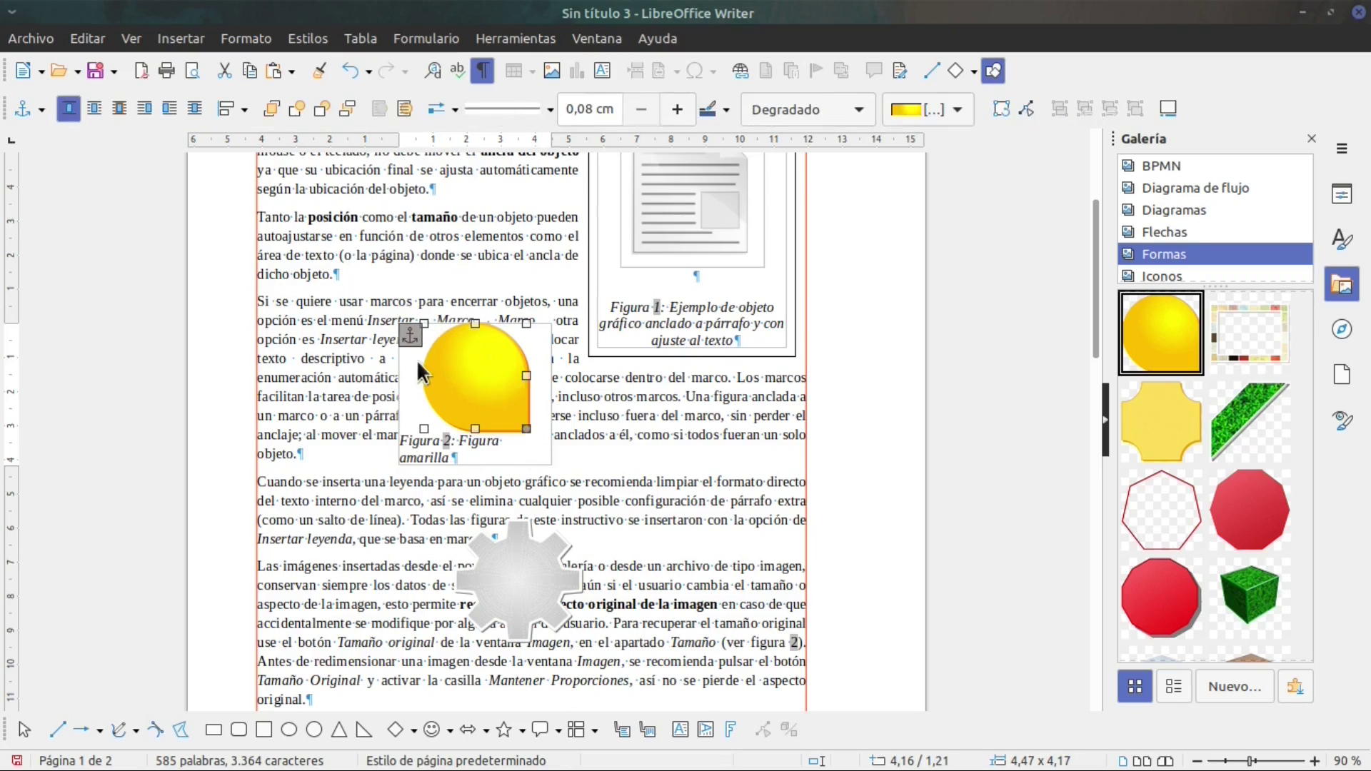
left_click(245, 110)
left_click(260, 135)
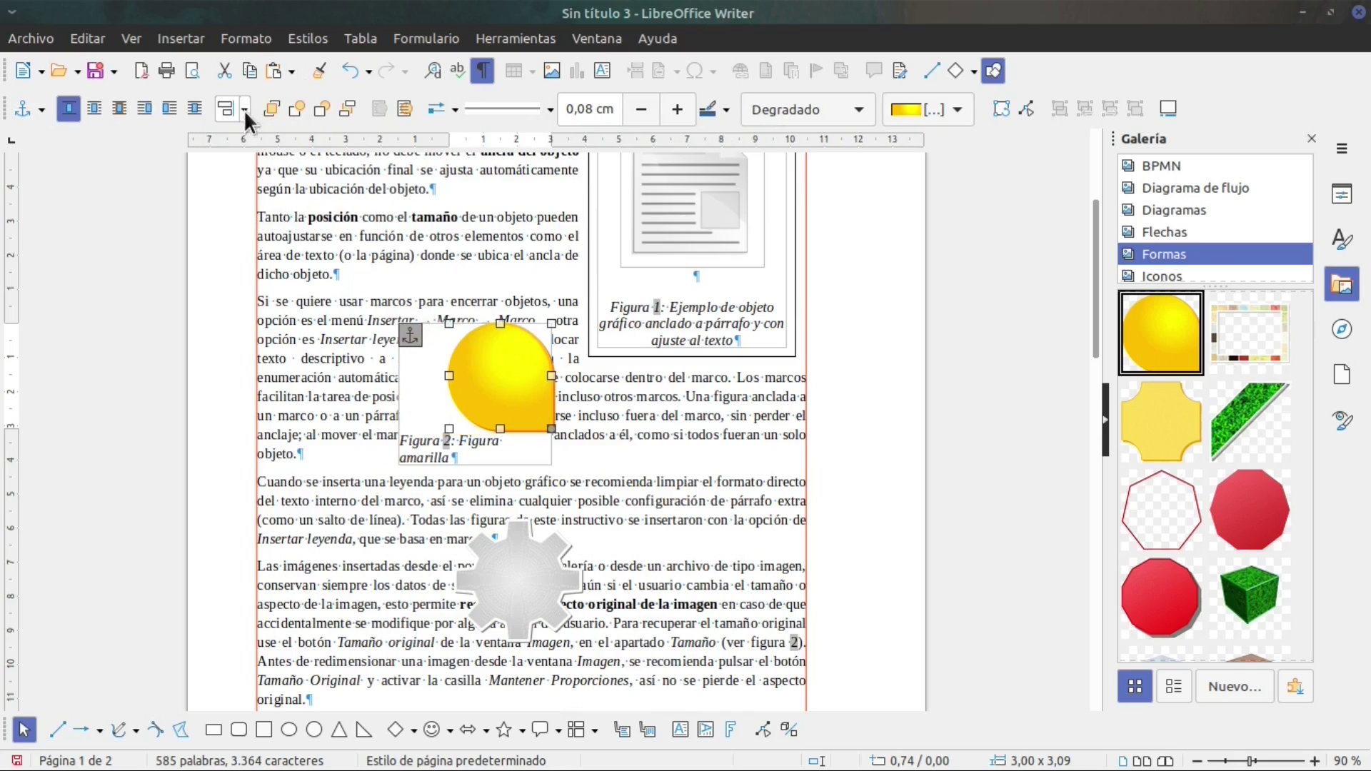
left_click(245, 110)
left_click(246, 138)
Insert the caption "Otra figura" below the gear, with the category Figura and Arabic numbering.
left_click(519, 615)
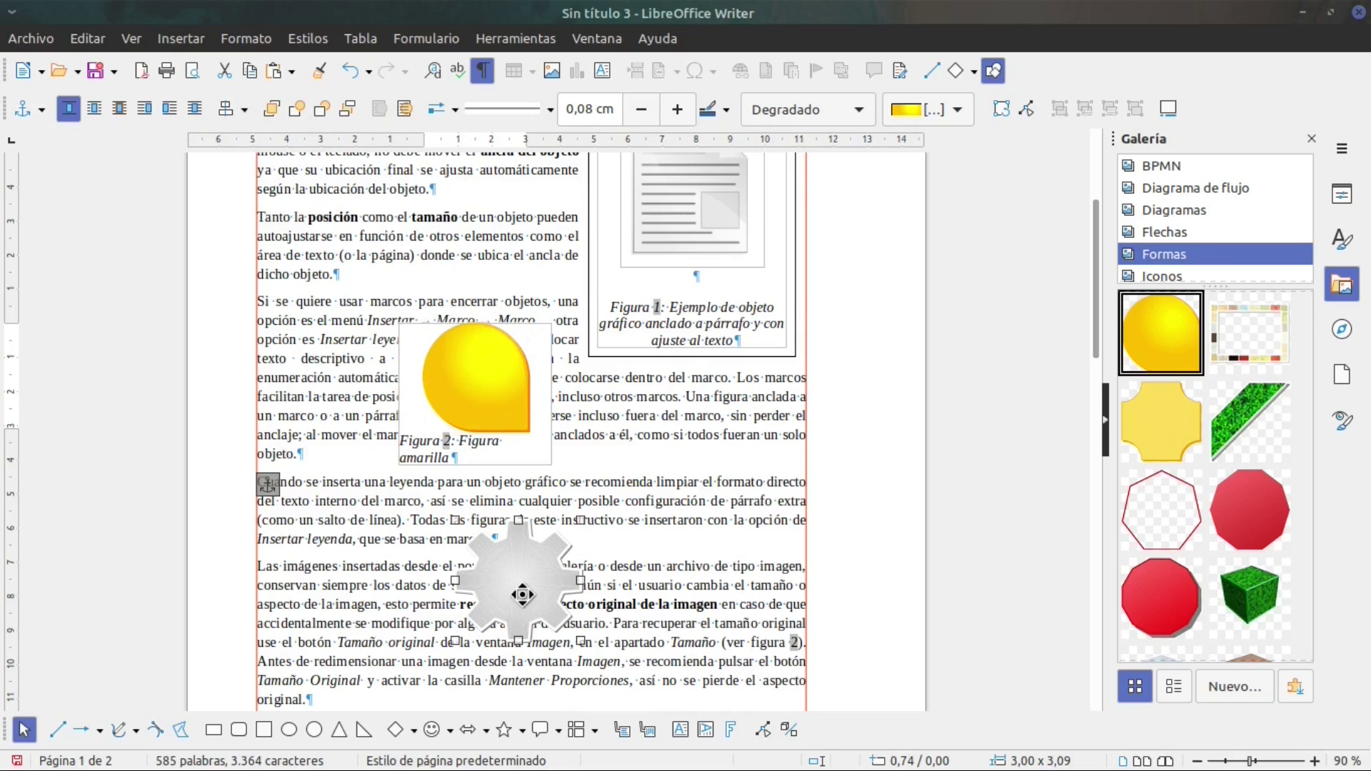
right_click(520, 598)
left_click(582, 573)
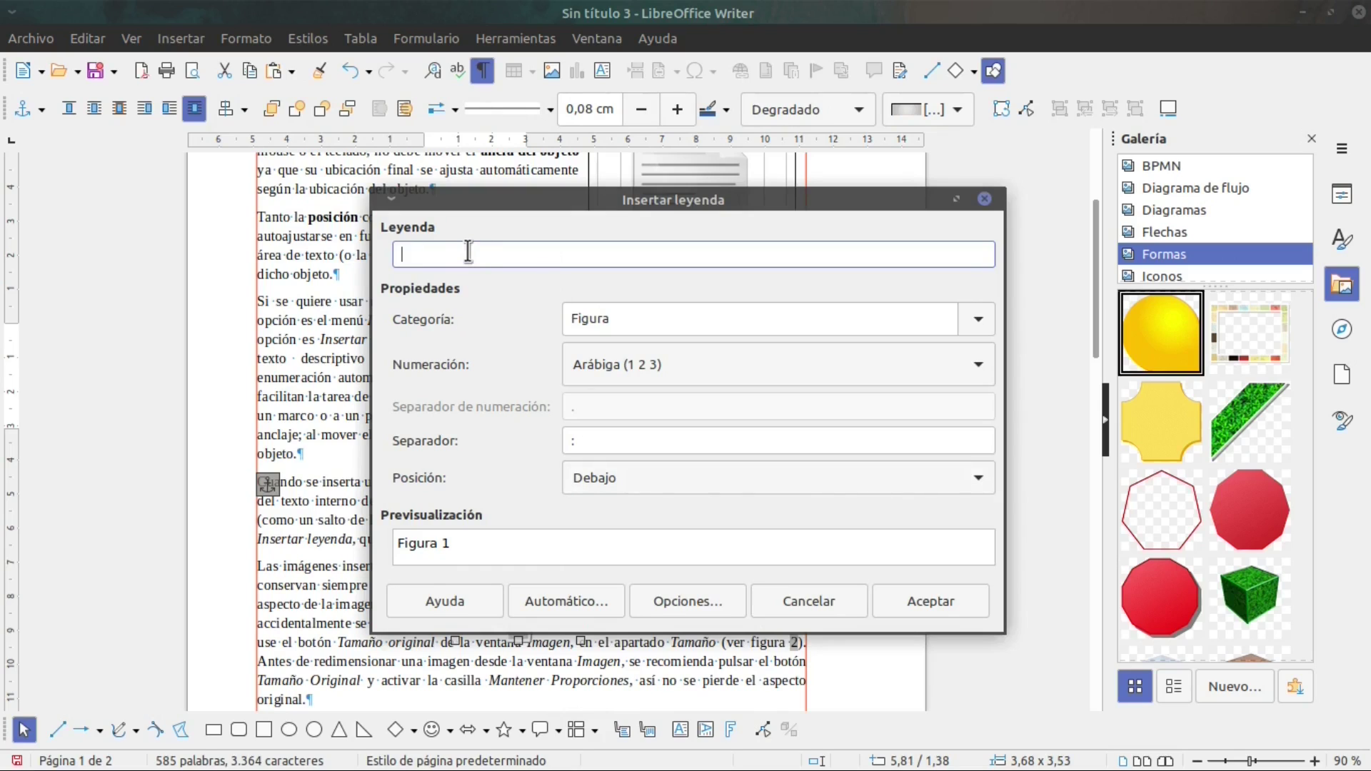
type("Otra figura")
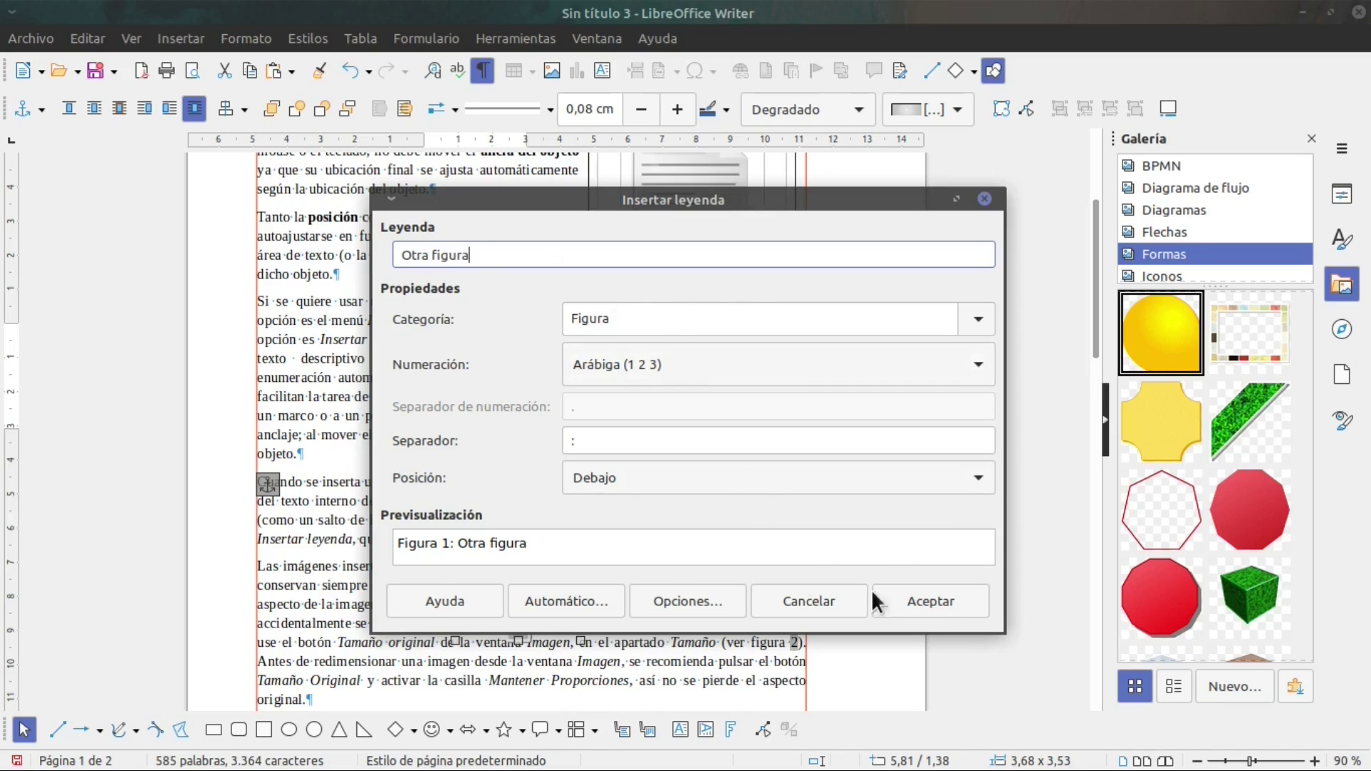
left_click(917, 602)
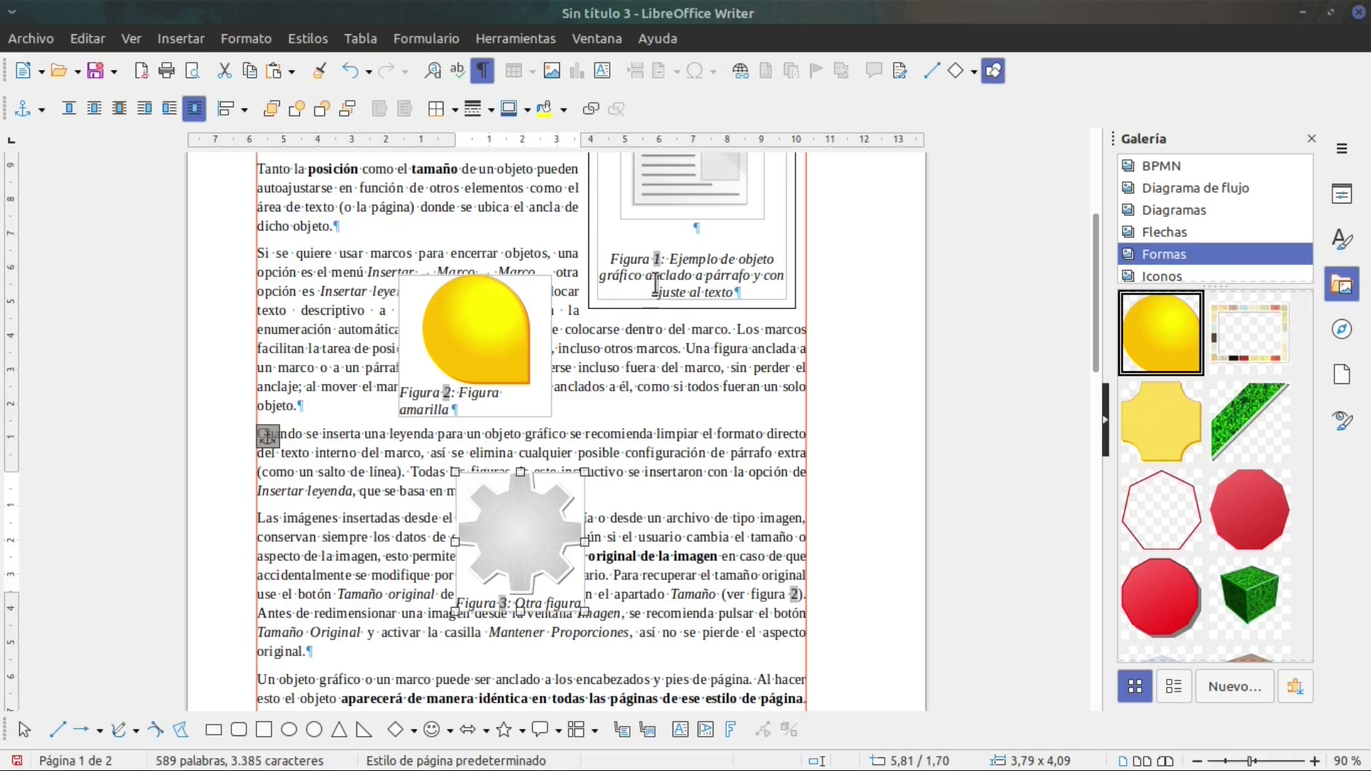
Set the yellow shape's caption frame to Paralelo wrap and move it to about 2.37 / 1.71 cm.
scroll(498, 574, "down", 1)
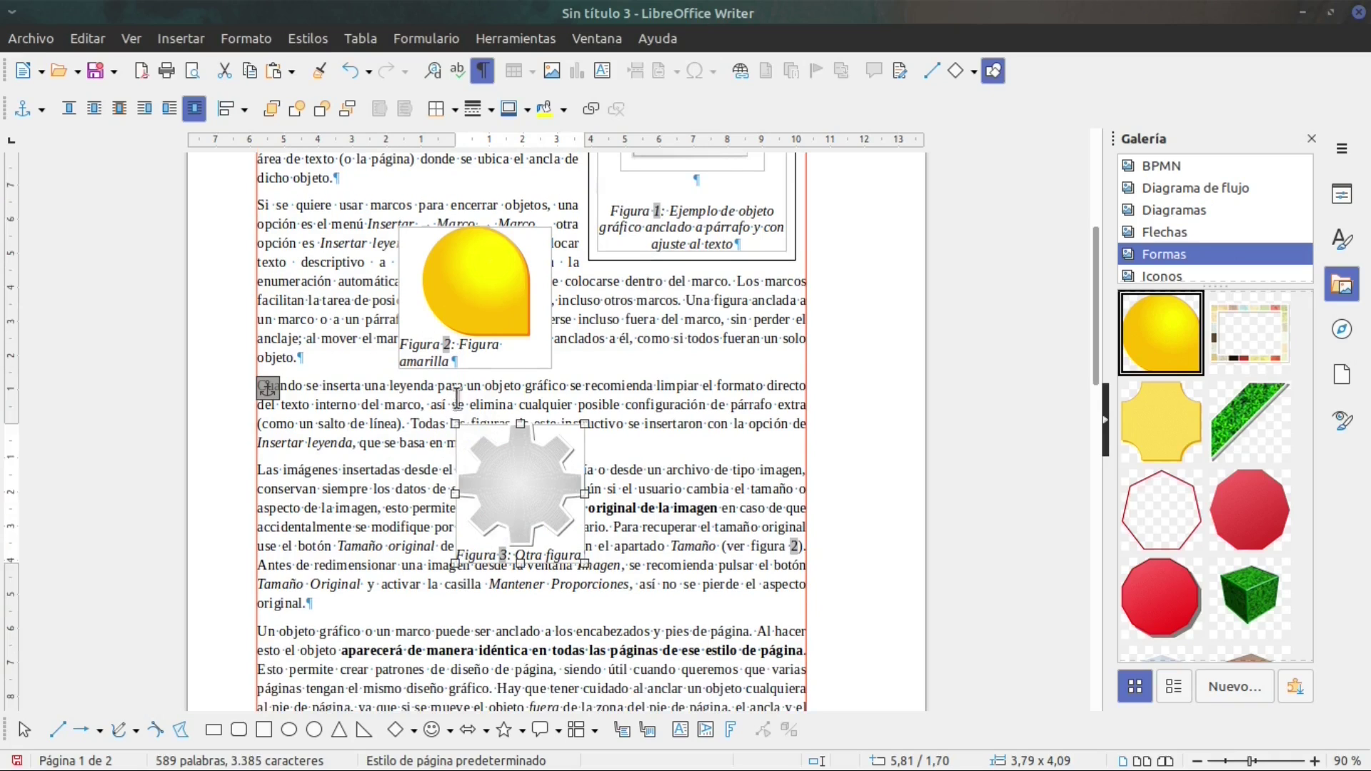
left_click(474, 362)
left_click(478, 366)
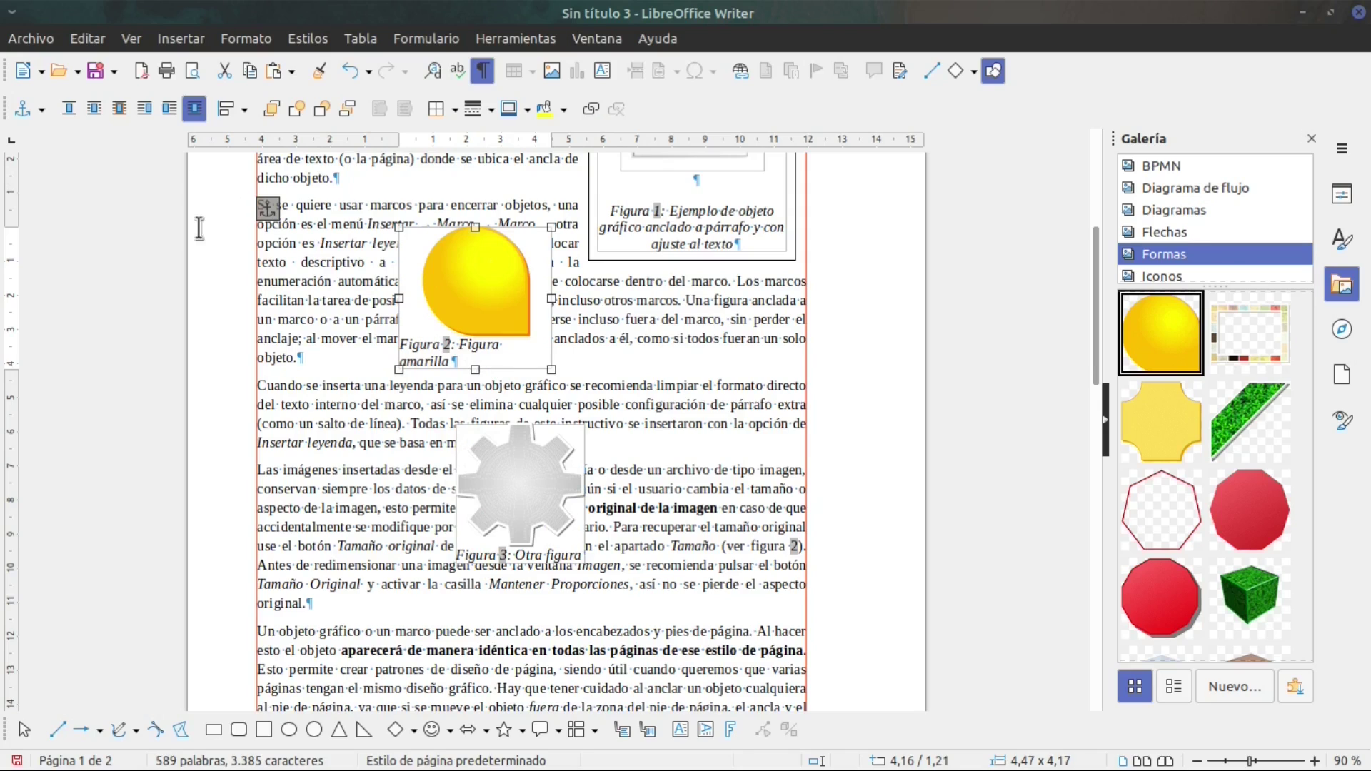
left_click(87, 101)
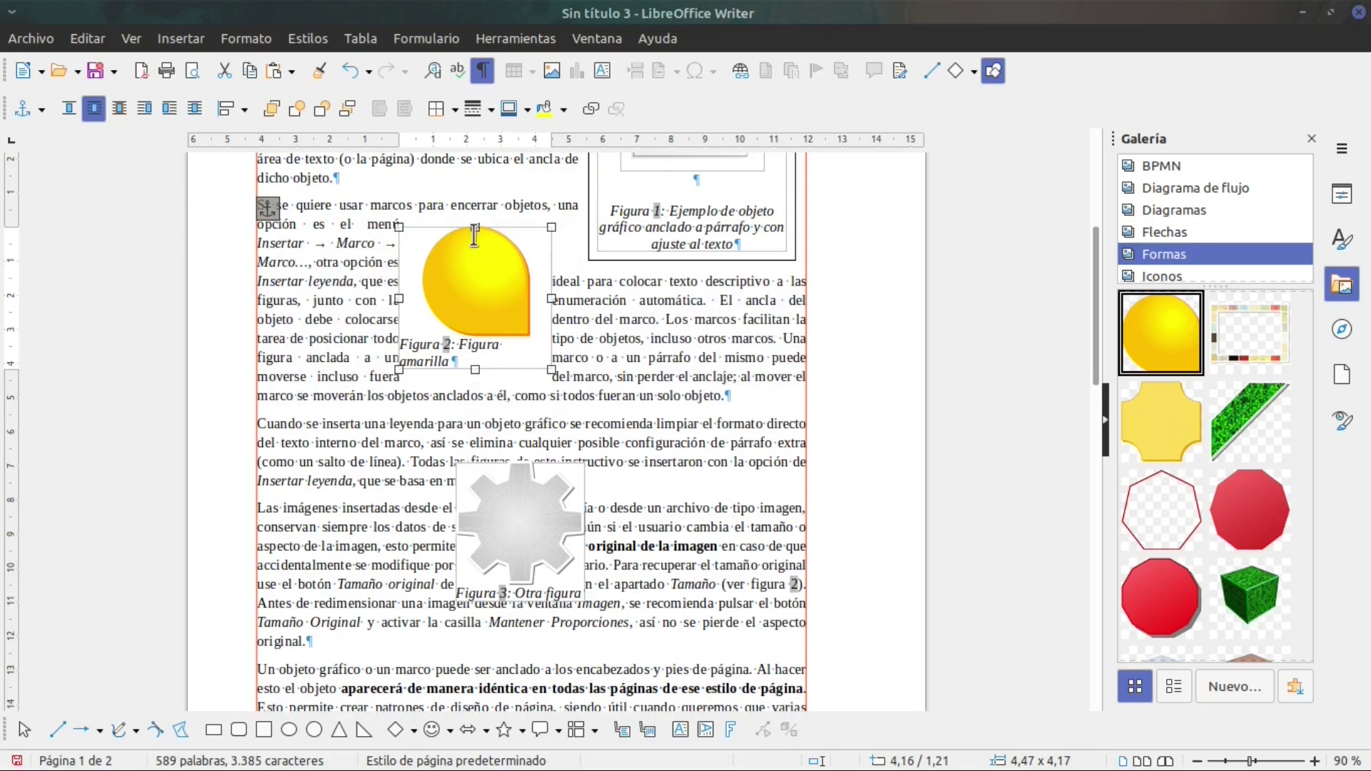
left_click_drag(502, 369, 439, 382)
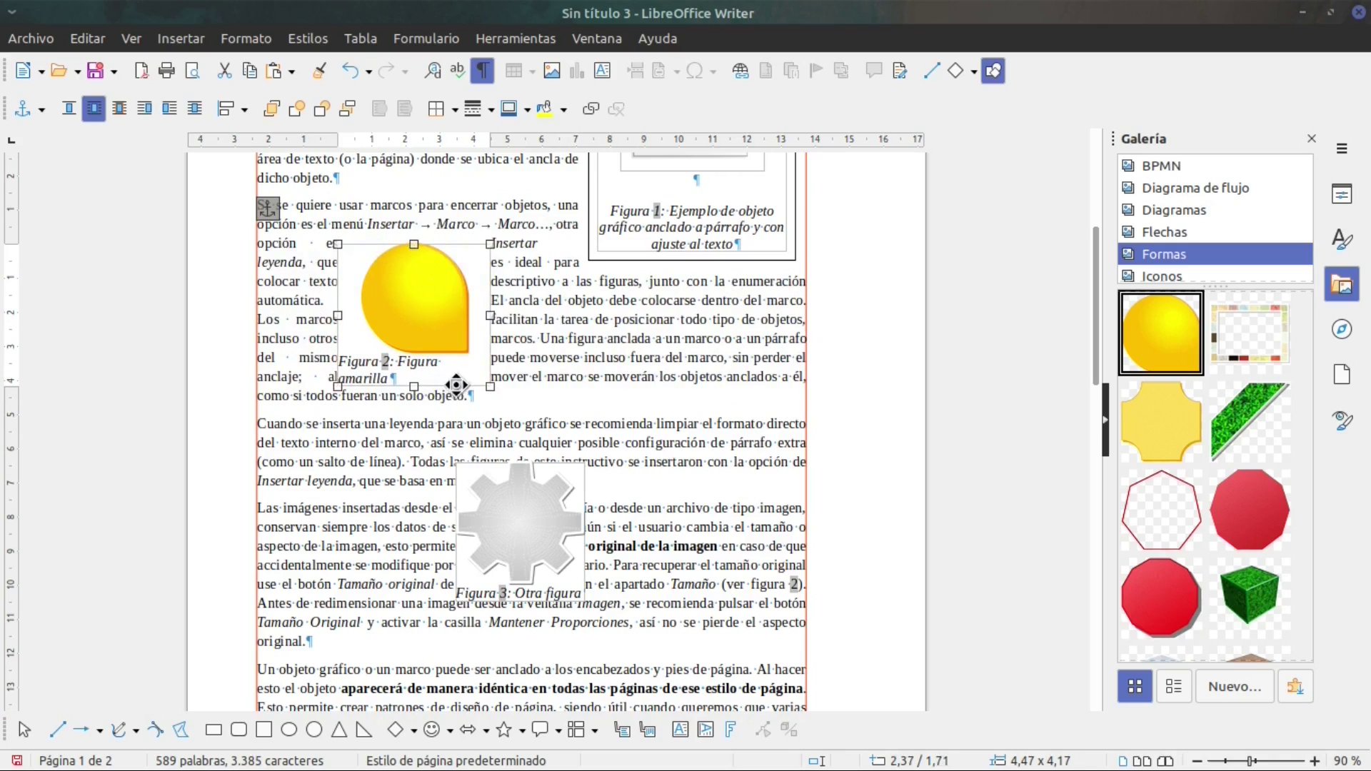
right_click(465, 384)
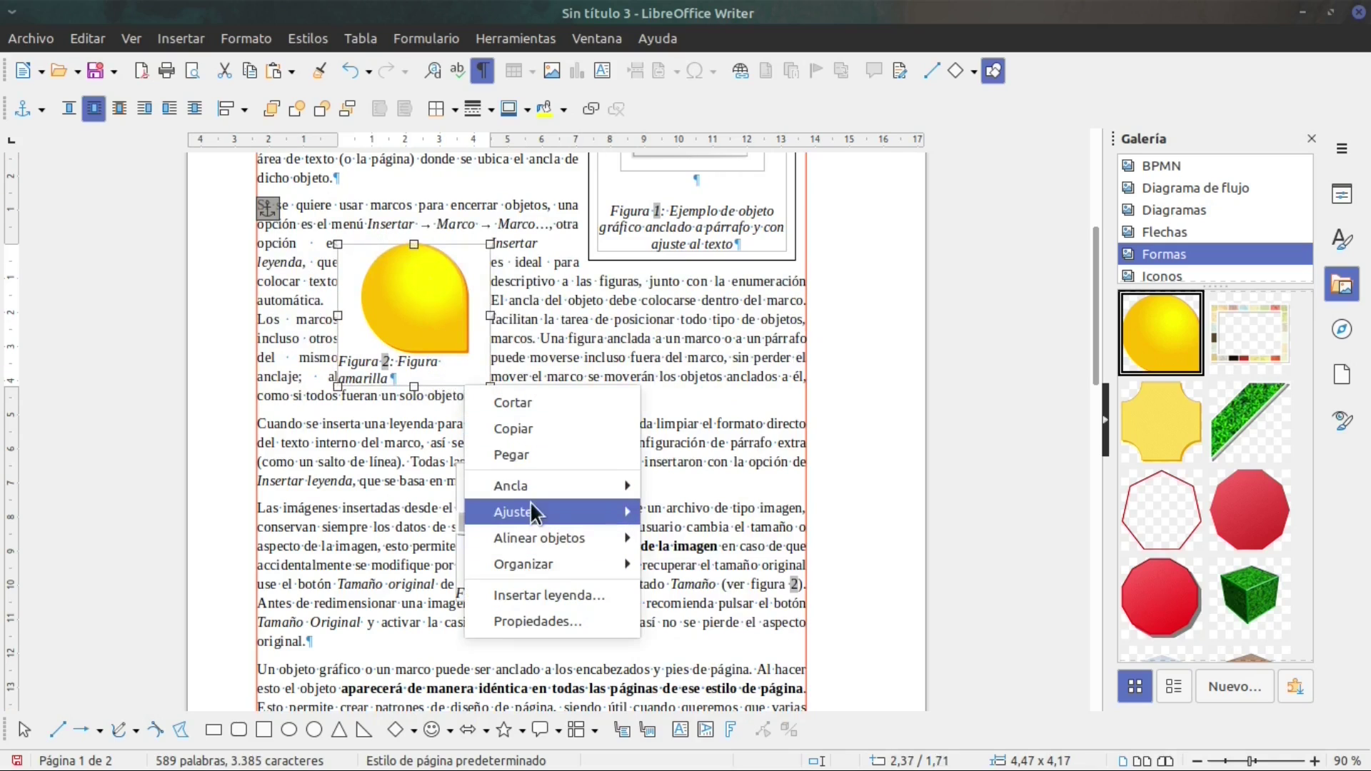
mouse_move(530, 508)
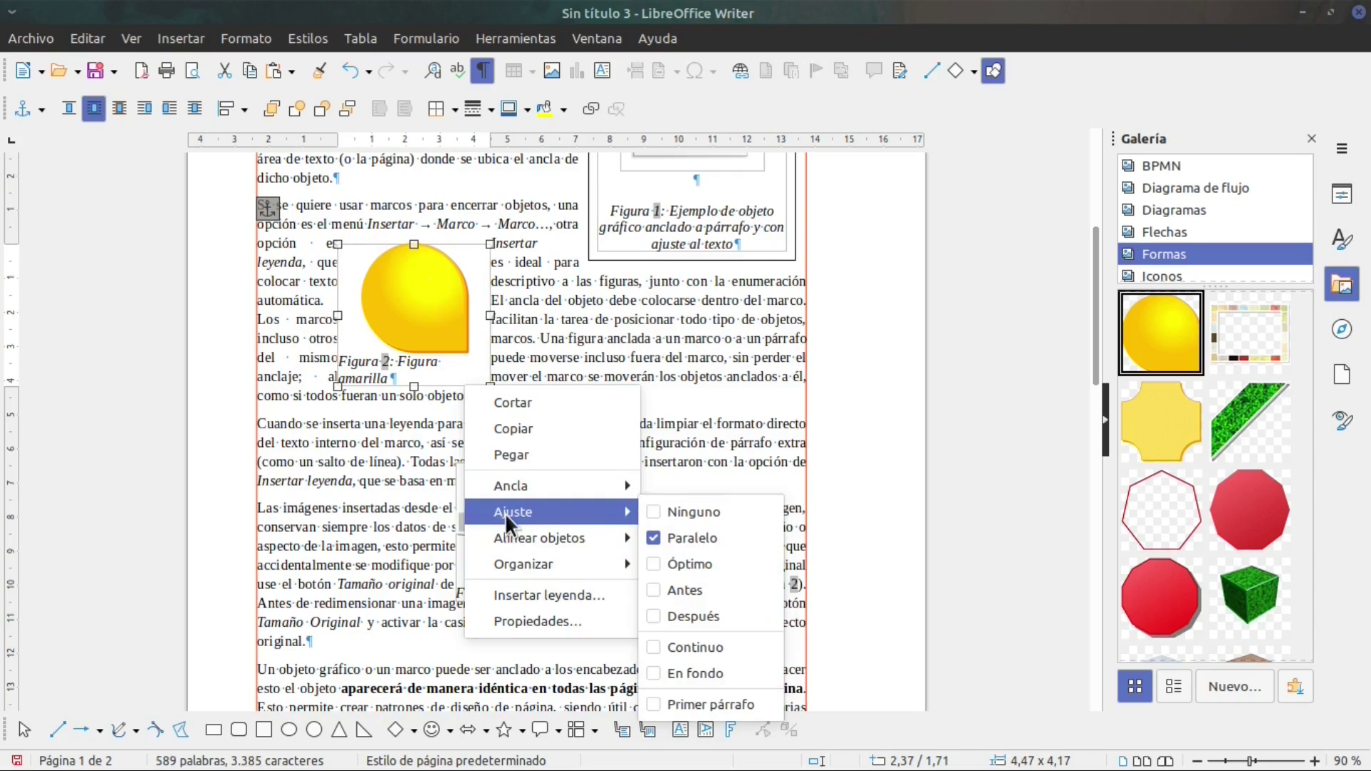
left_click(406, 487)
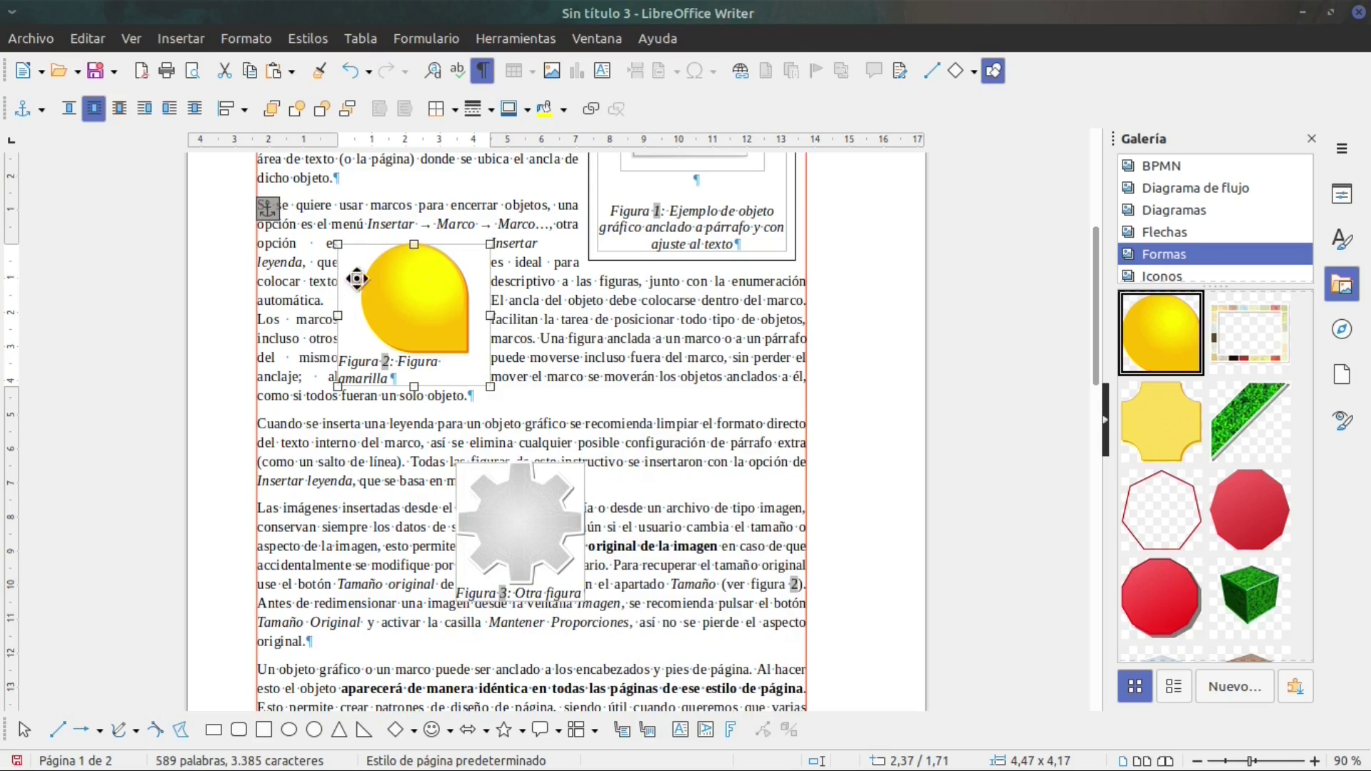
Set the yellow frame's wrap spacing to 0.20 cm on all four sides in its frame properties.
right_click(429, 386)
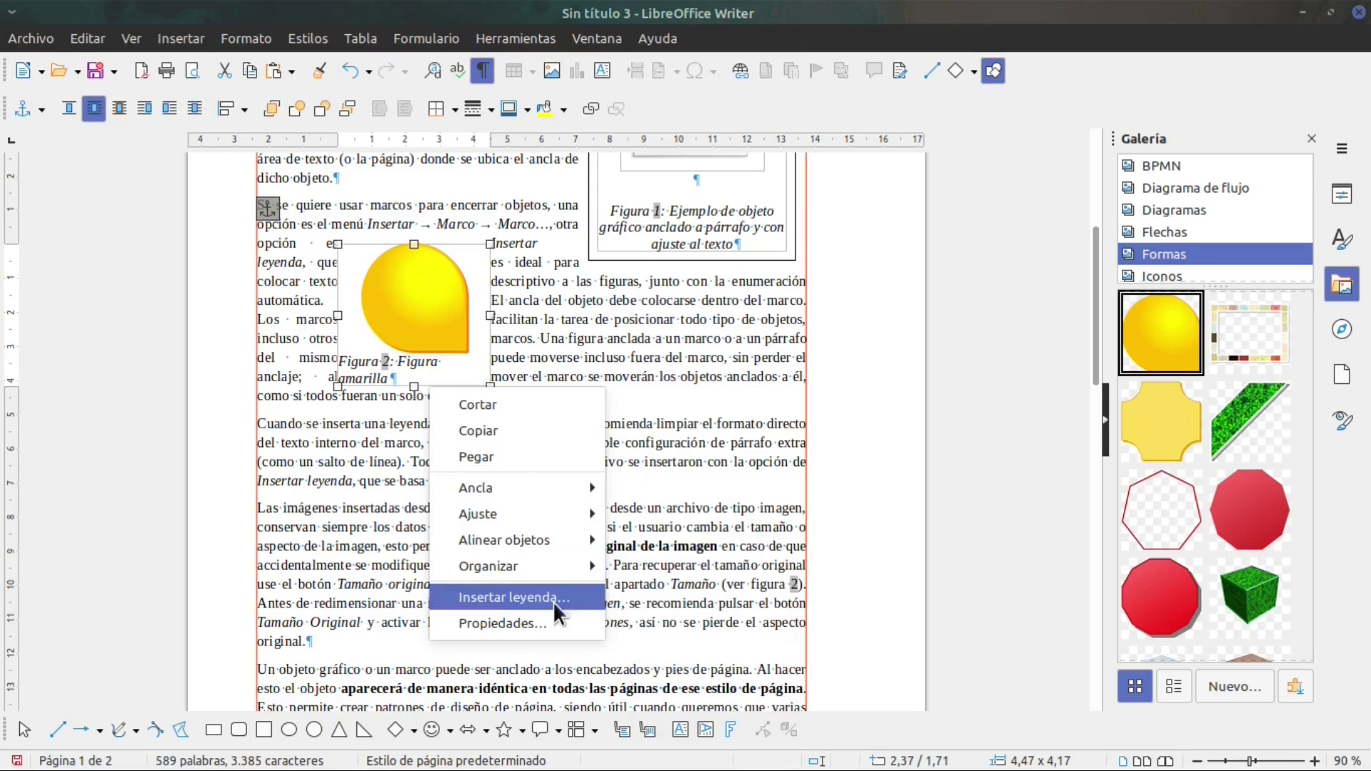
left_click(500, 622)
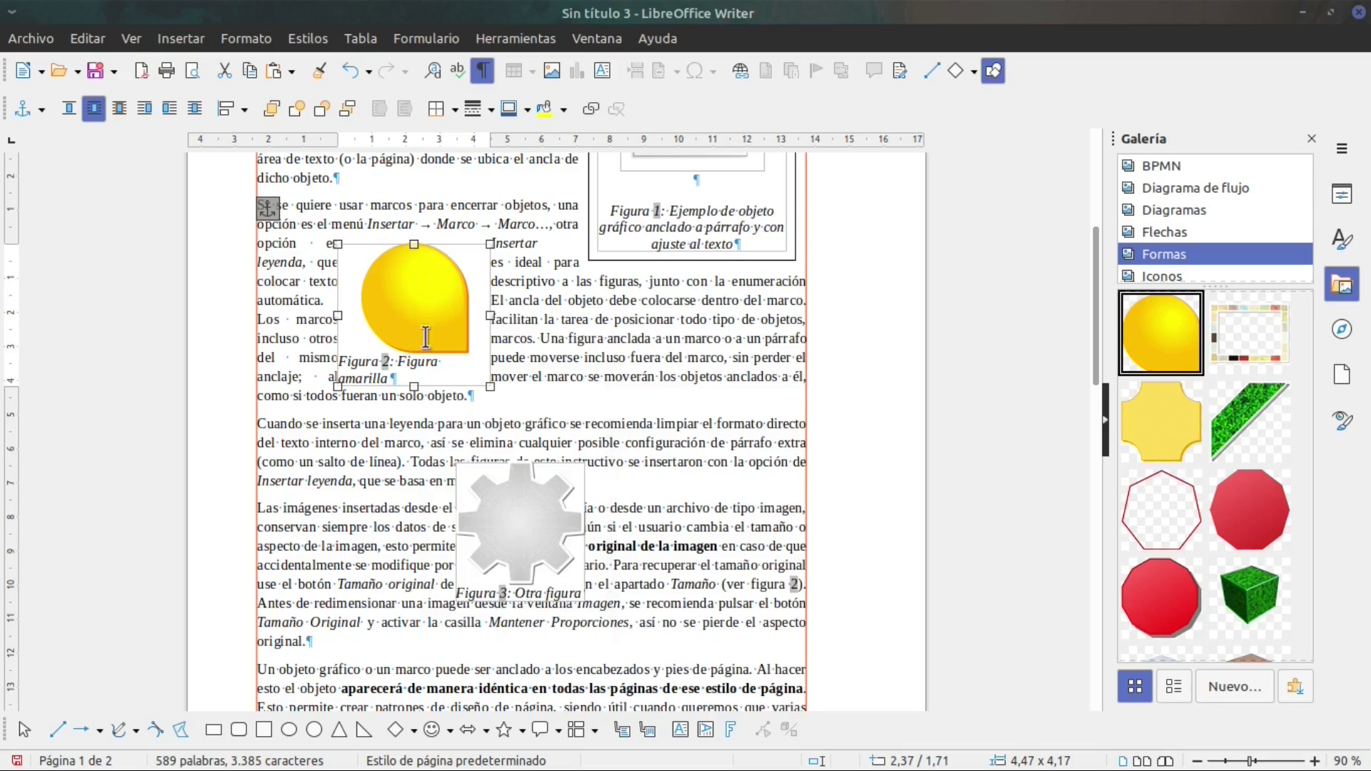
left_click(517, 433)
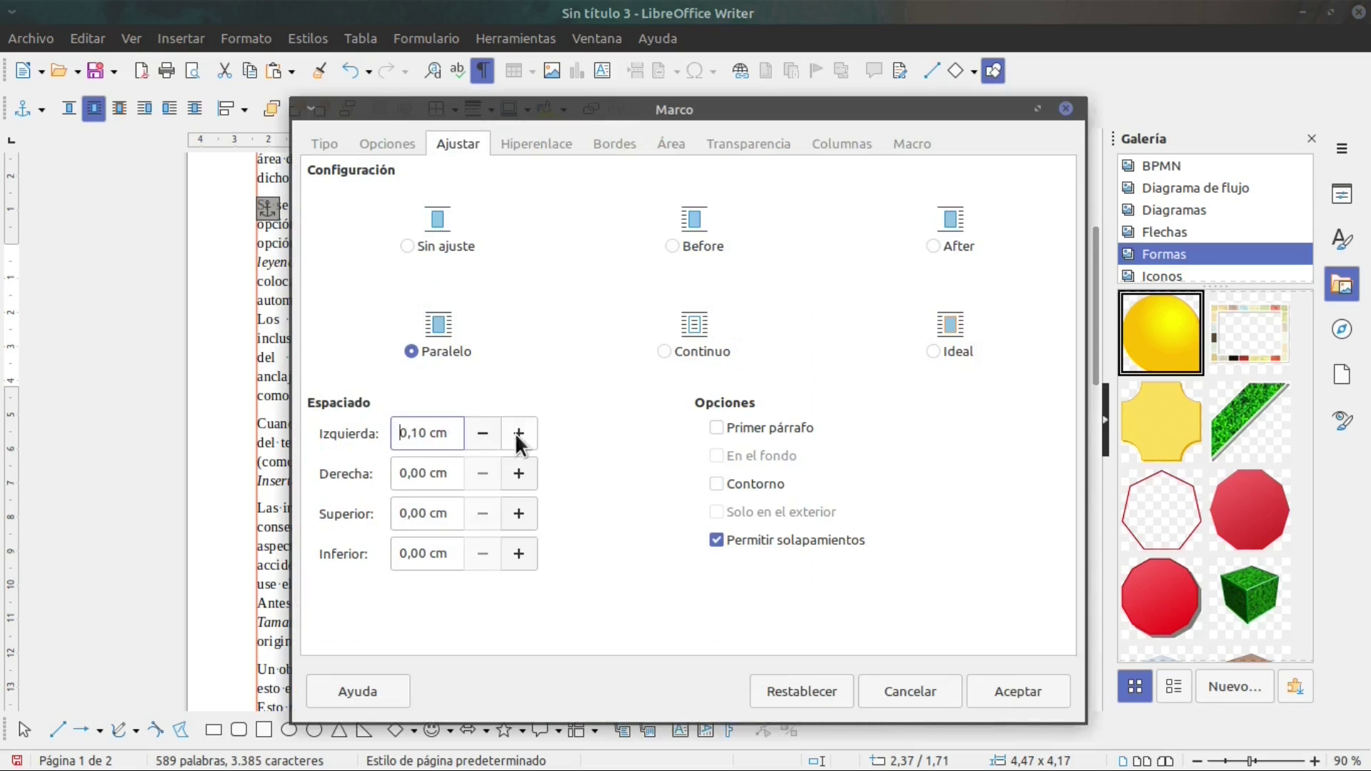
left_click(515, 433)
double_click(519, 473)
double_click(523, 513)
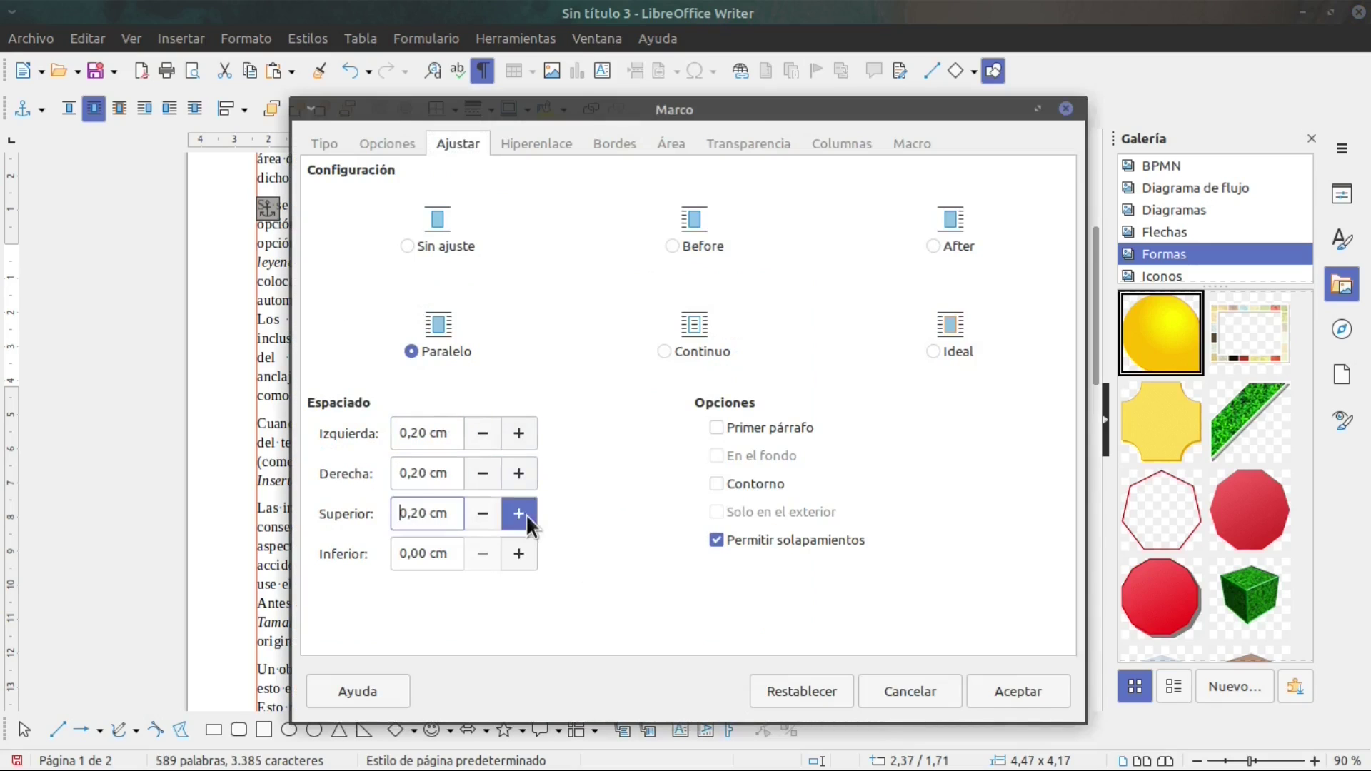
double_click(517, 554)
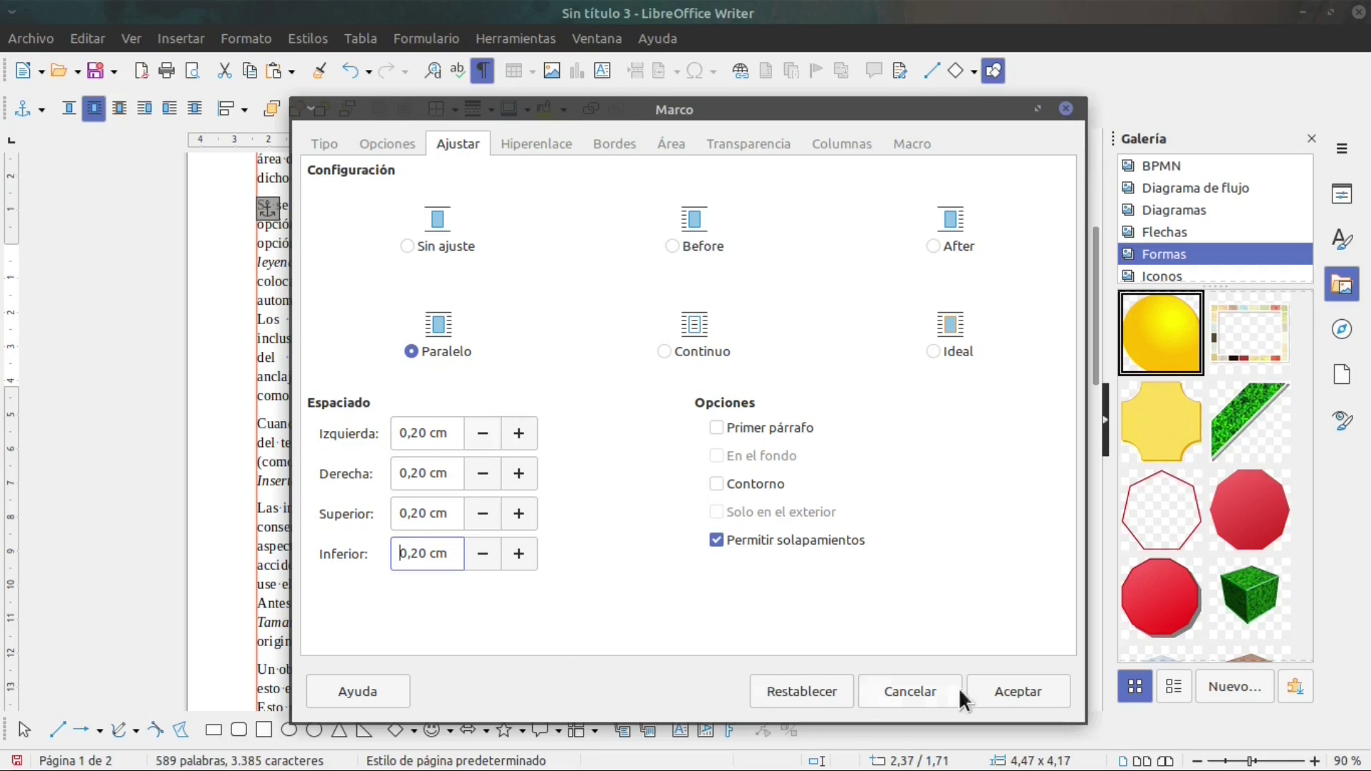
left_click(1016, 690)
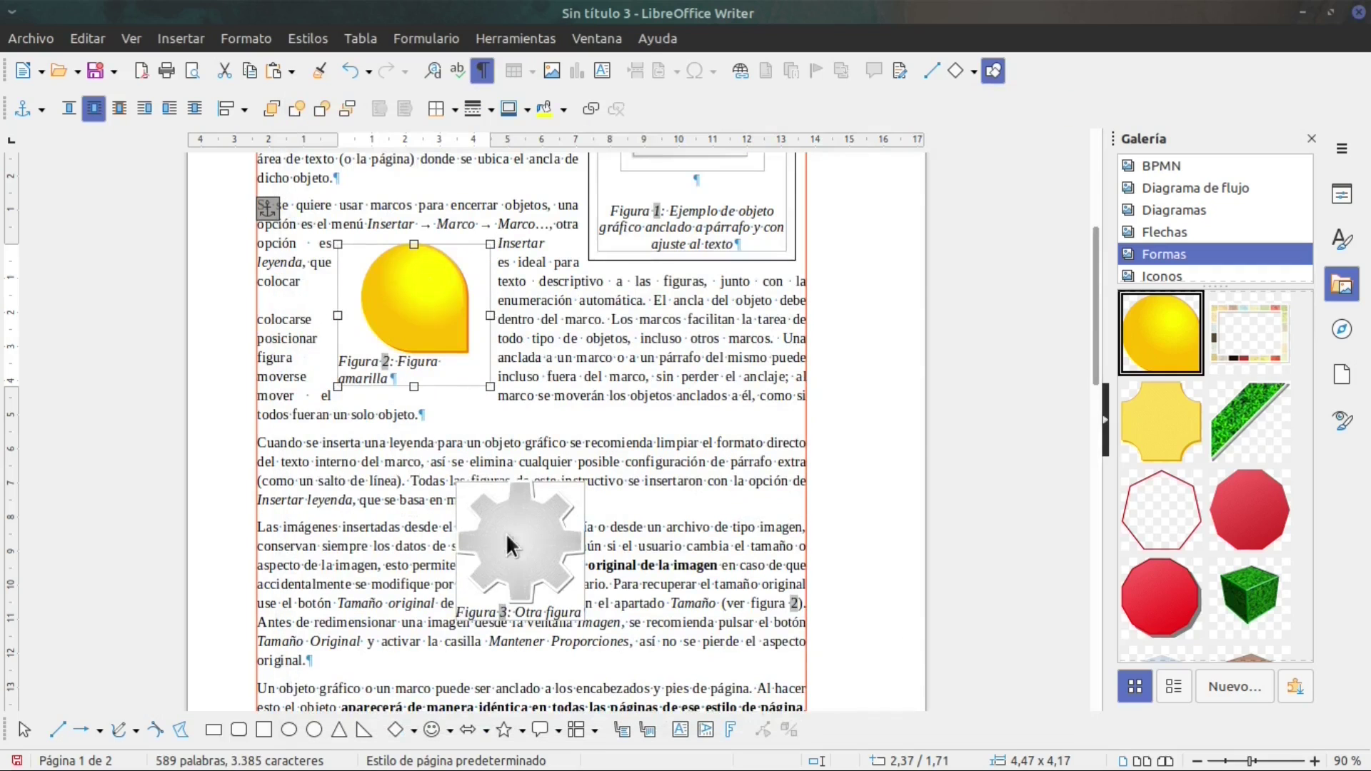
Set the gear frame's wrap spacing to 0.20 cm on all four sides in its frame properties.
left_click(456, 598)
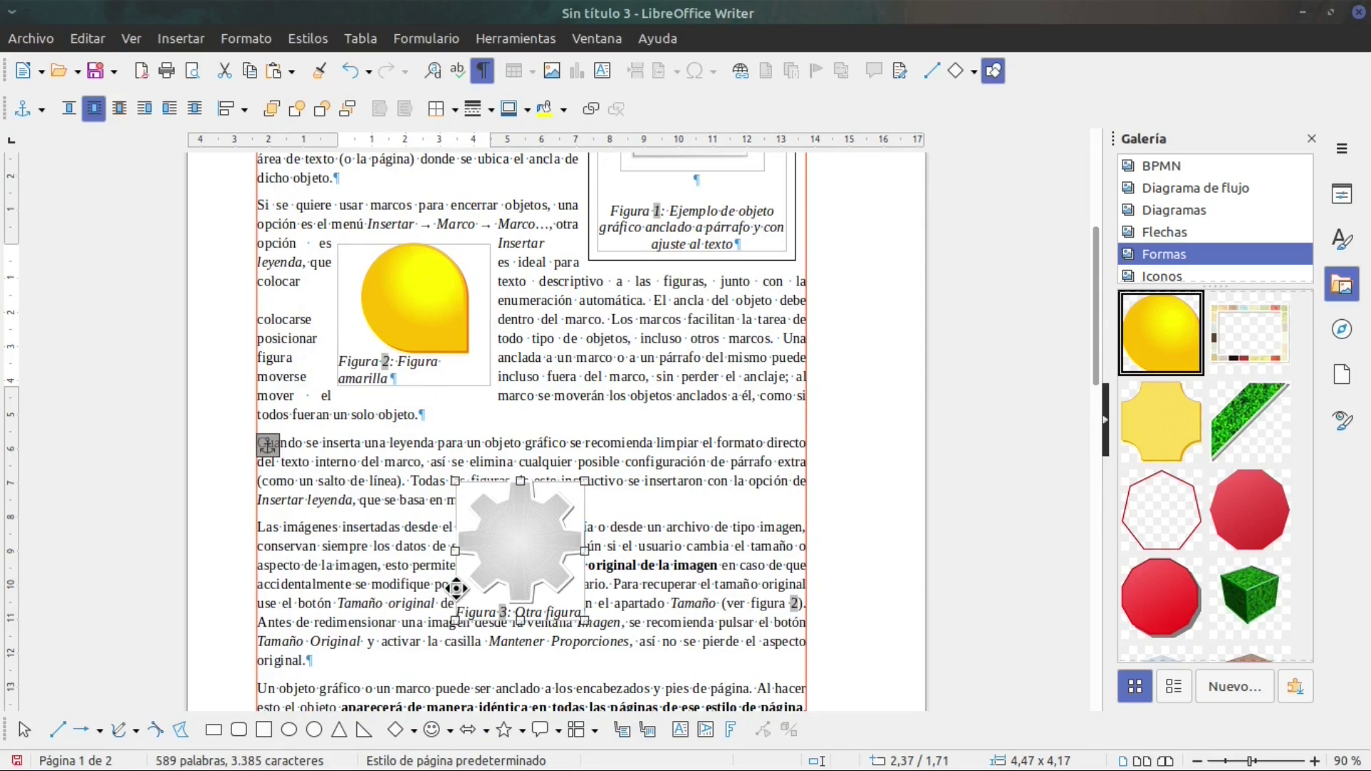
right_click(470, 563)
key("Escape")
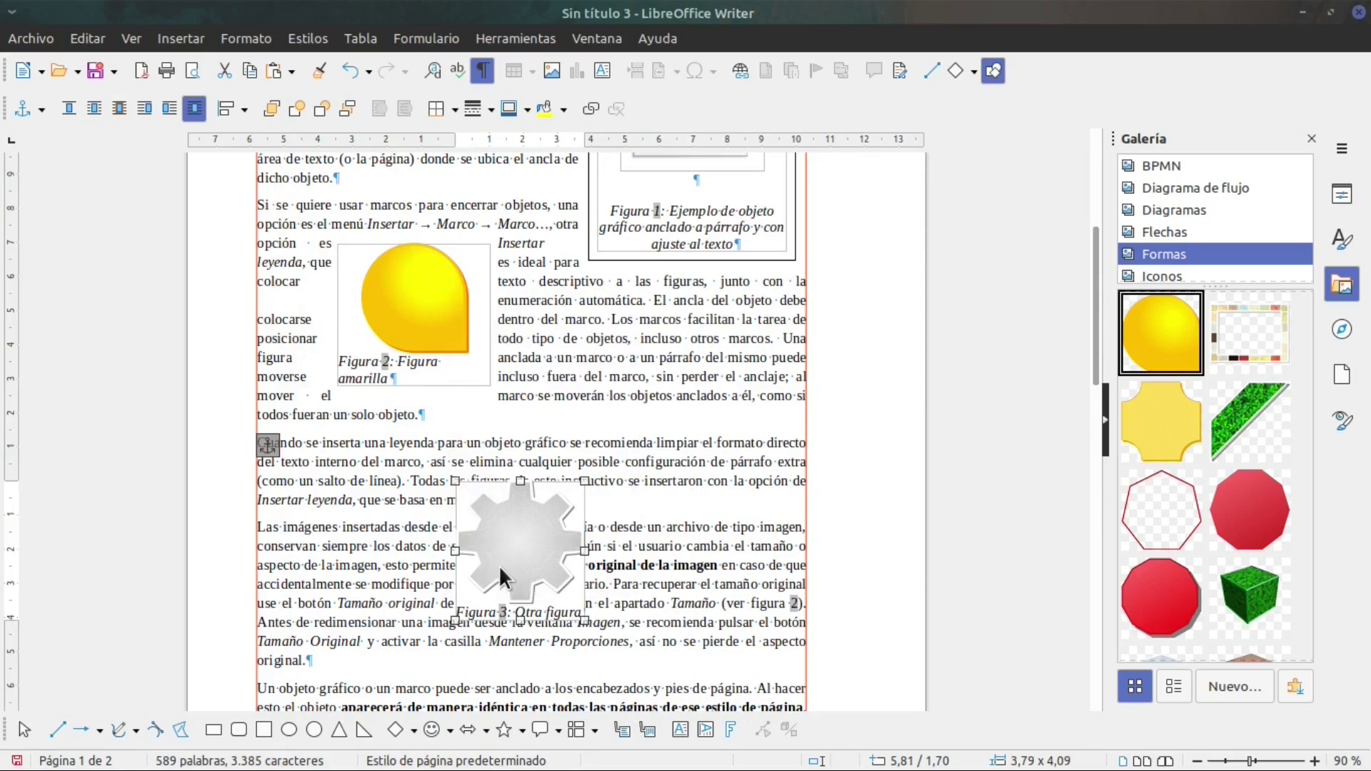
double_click(416, 348)
left_click(521, 436)
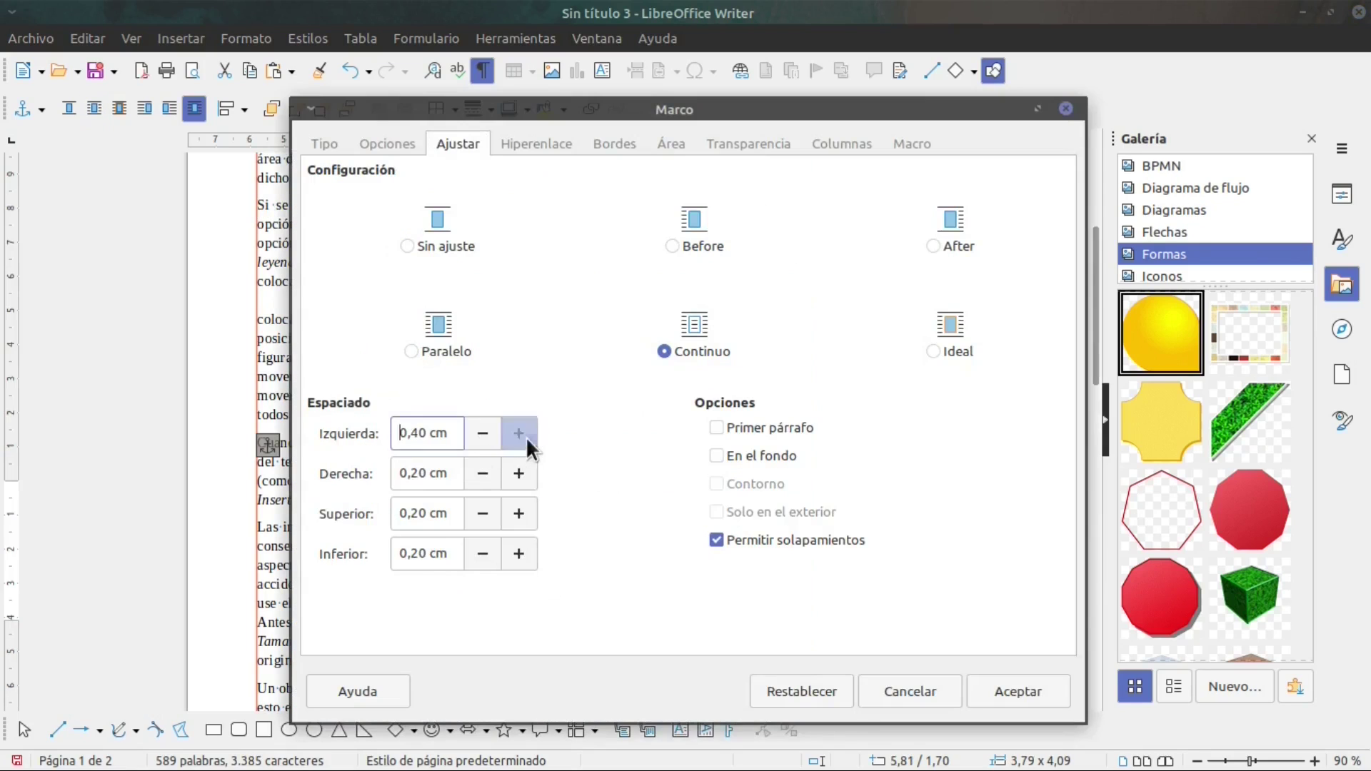
left_click(491, 426)
left_click(401, 445)
left_click(902, 691)
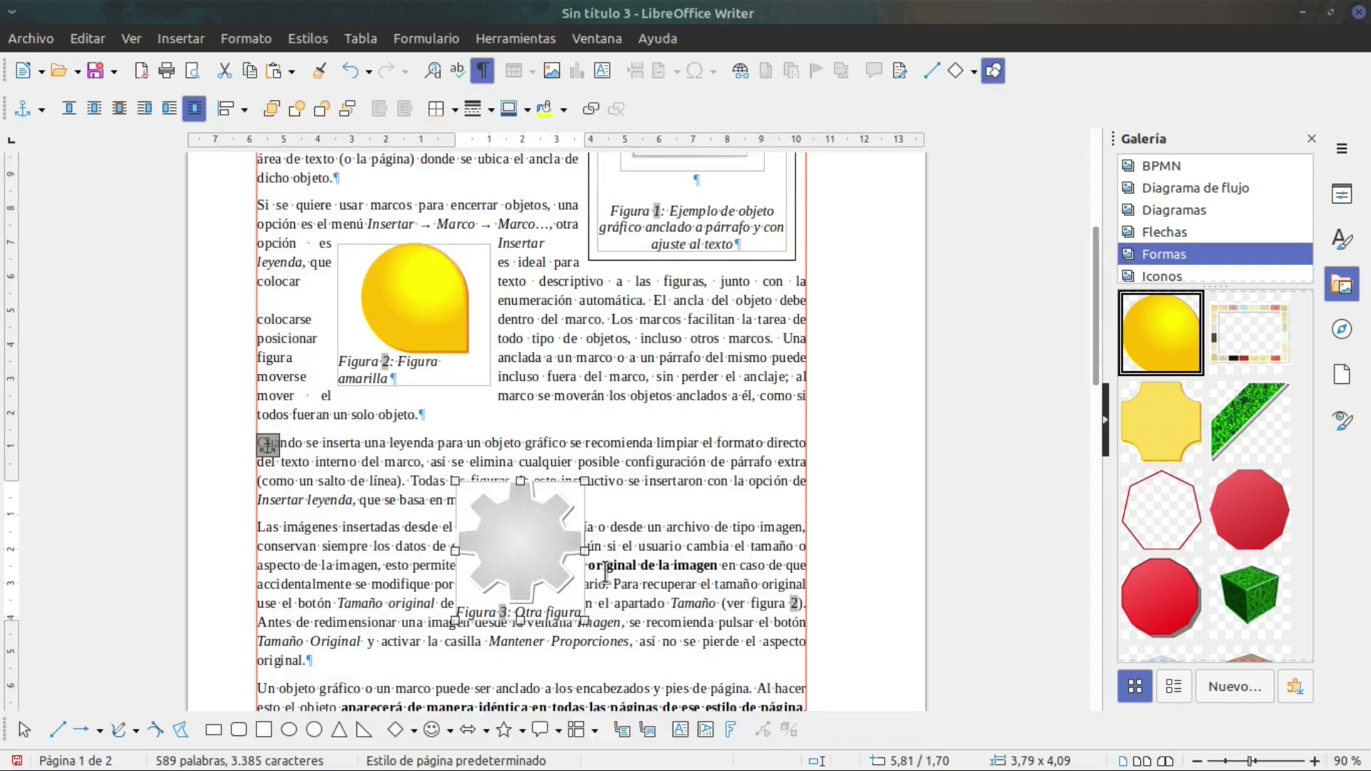
Set the gear frame's wrap to Paralelo, move it to the text's right margin, and place the yellow frame at about 5.81 / 4.38 cm.
left_click(577, 615)
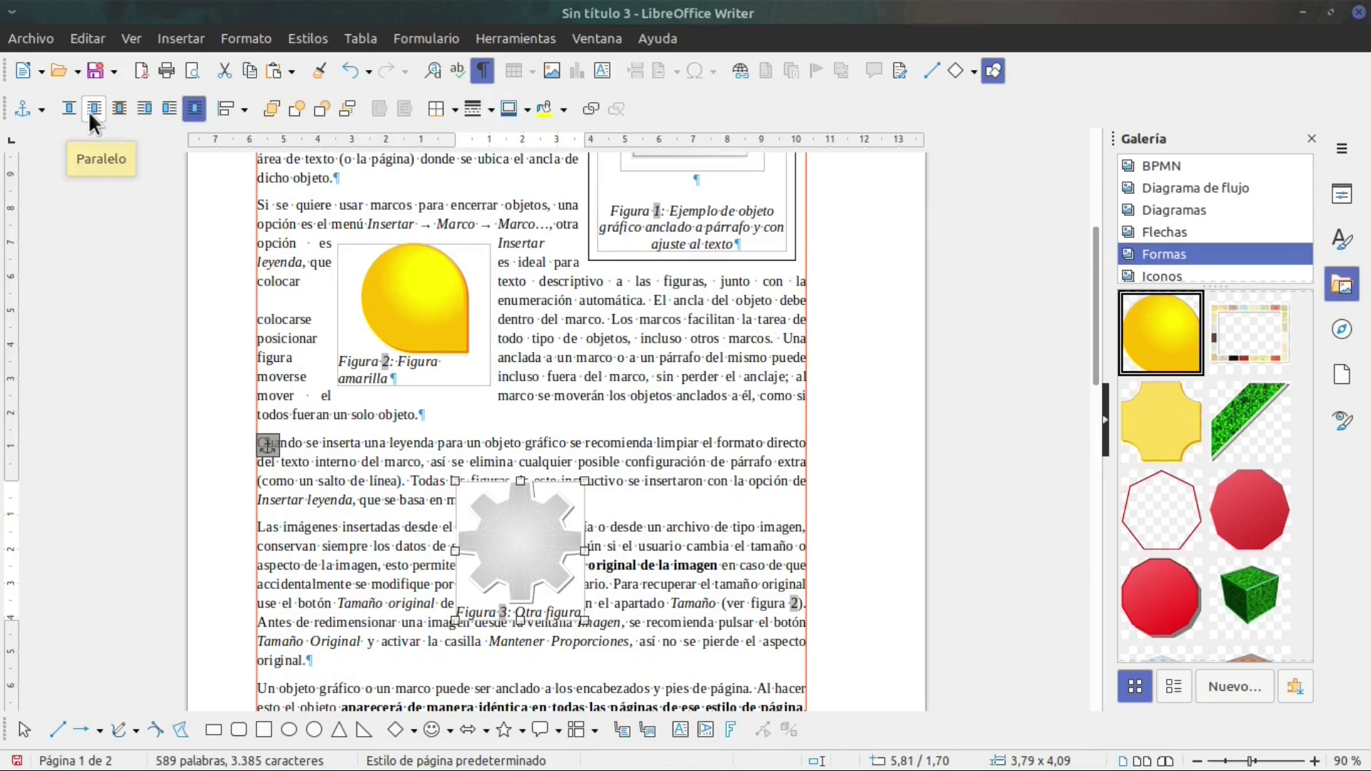
left_click(90, 111)
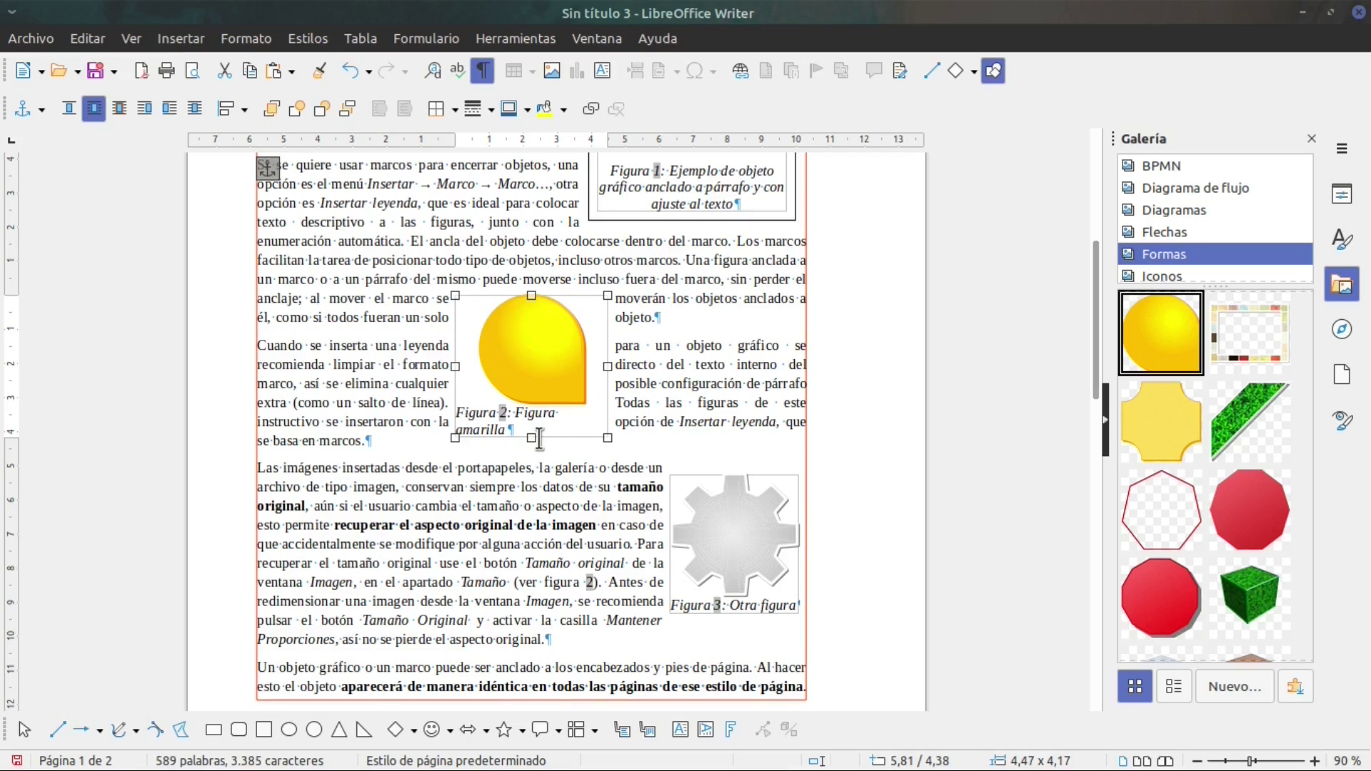
Examine the field settings of the number in the Figura 1 caption, including its format and value, and close them without changes.
scroll(579, 520, "up", 3)
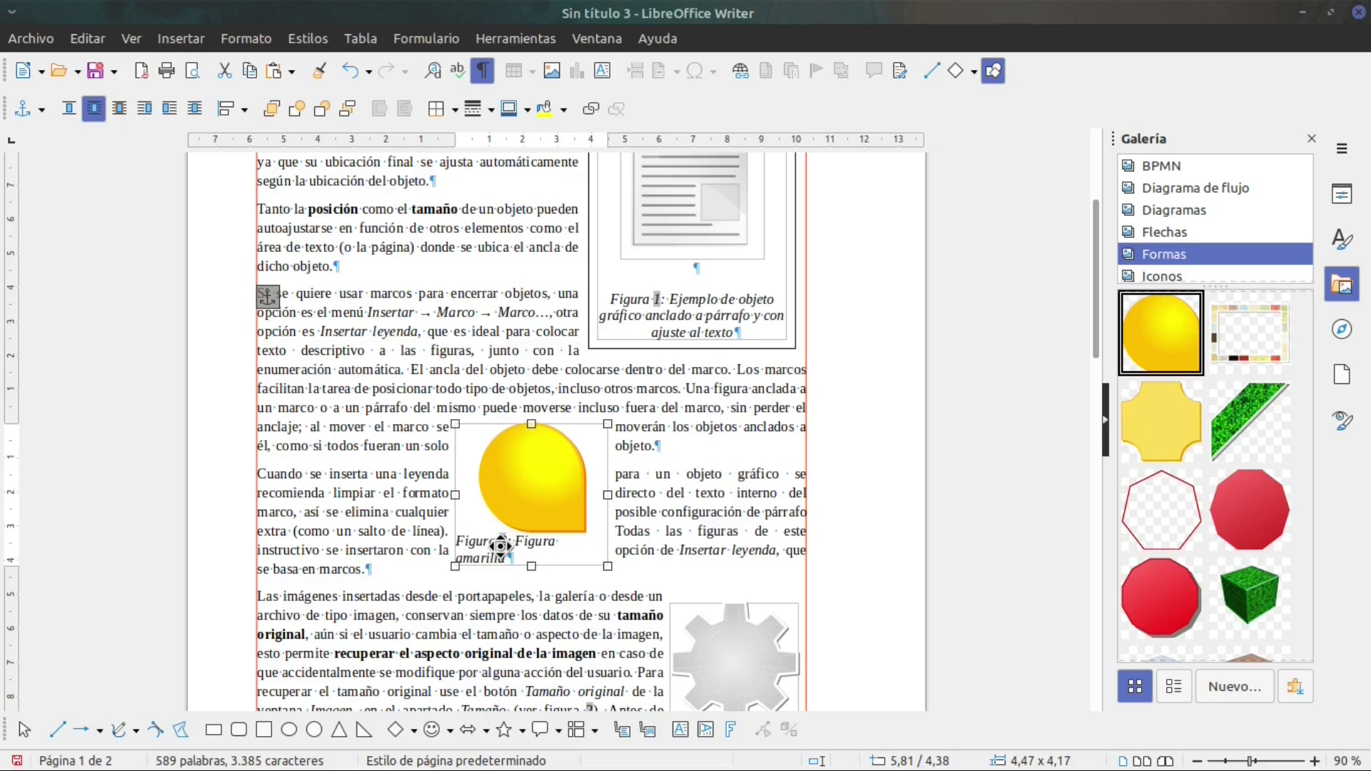
scroll(596, 607, "down", 1)
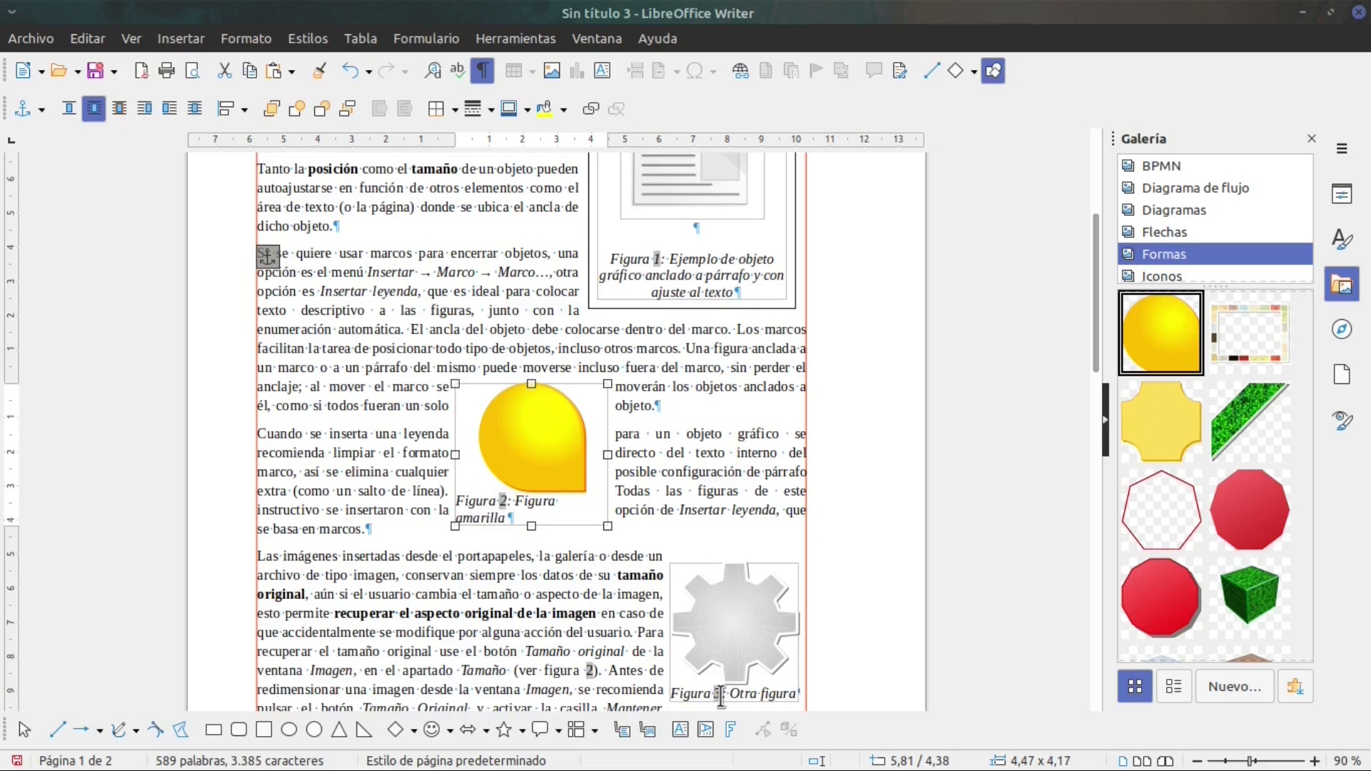
scroll(642, 357, "up", 3)
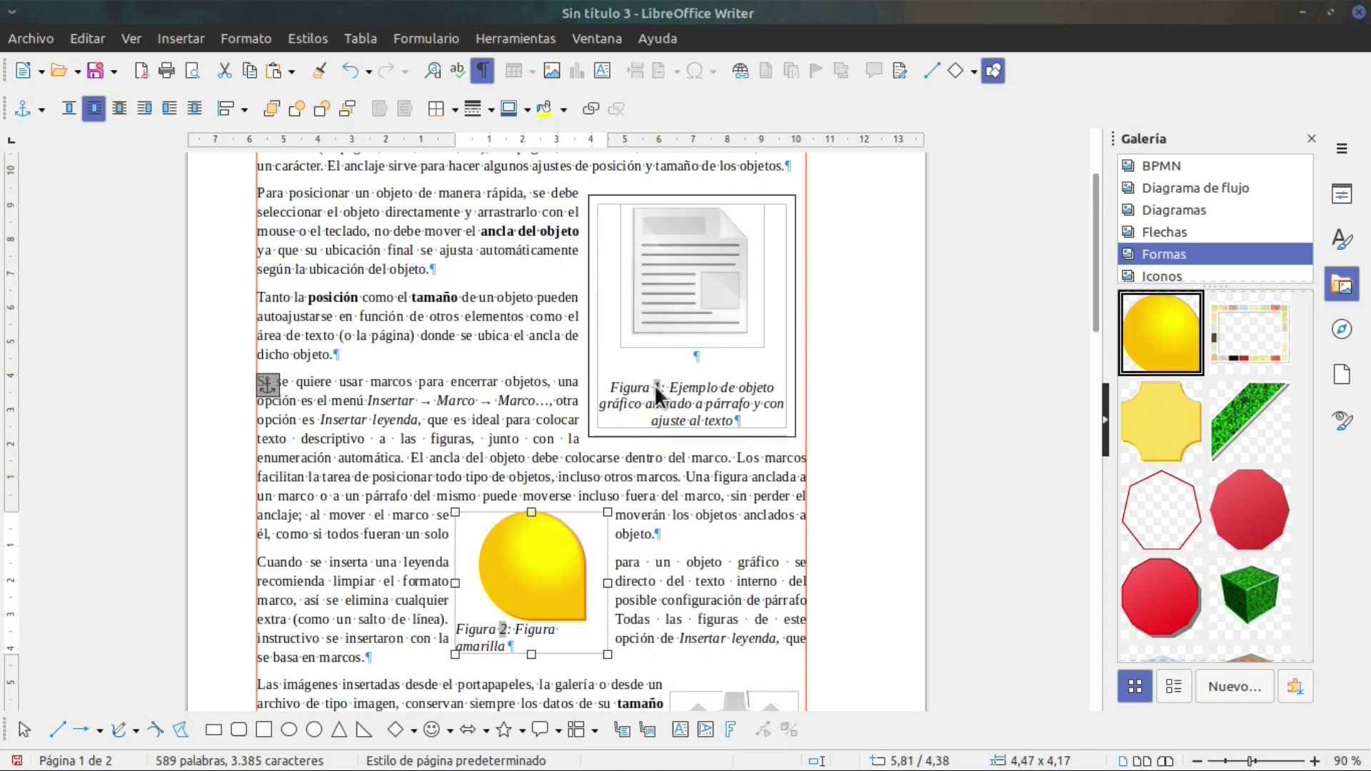
right_click(655, 386)
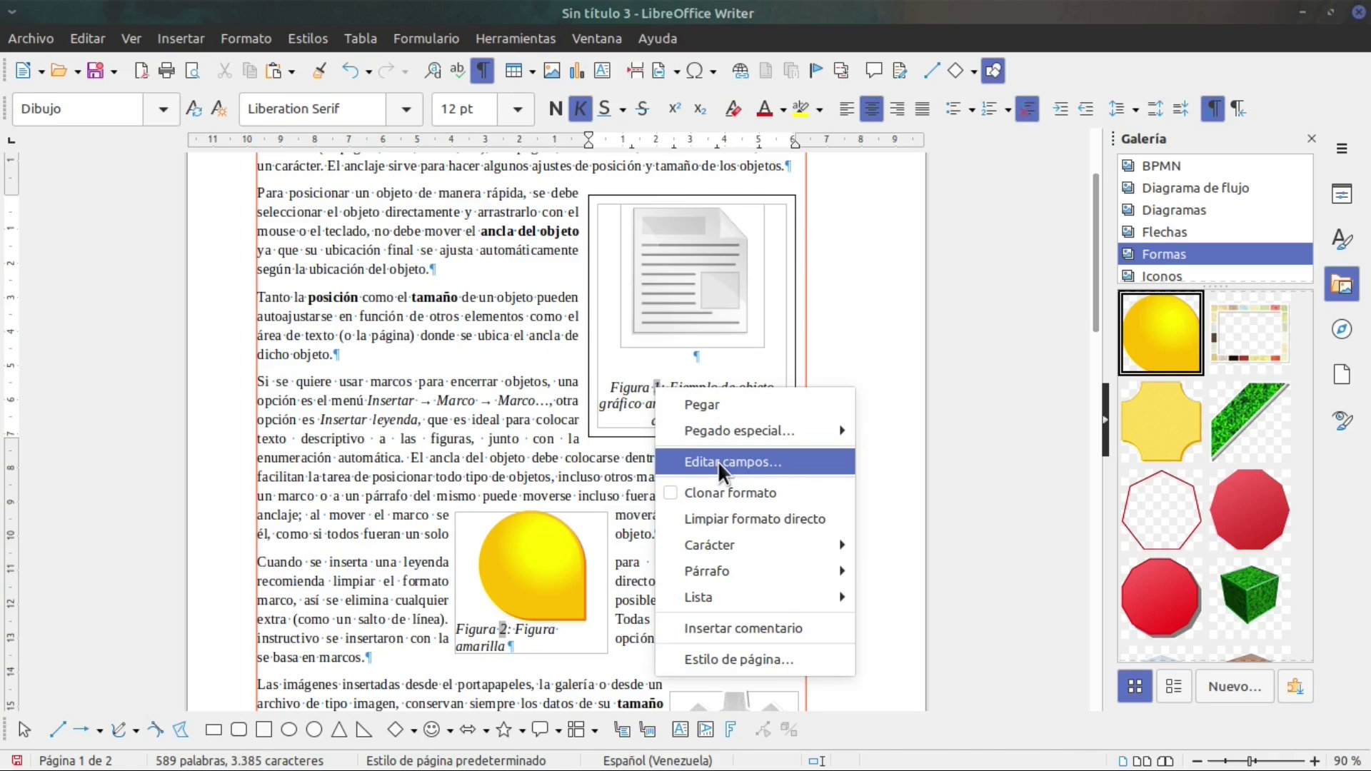
left_click(718, 461)
left_click_drag(490, 190, 116, 119)
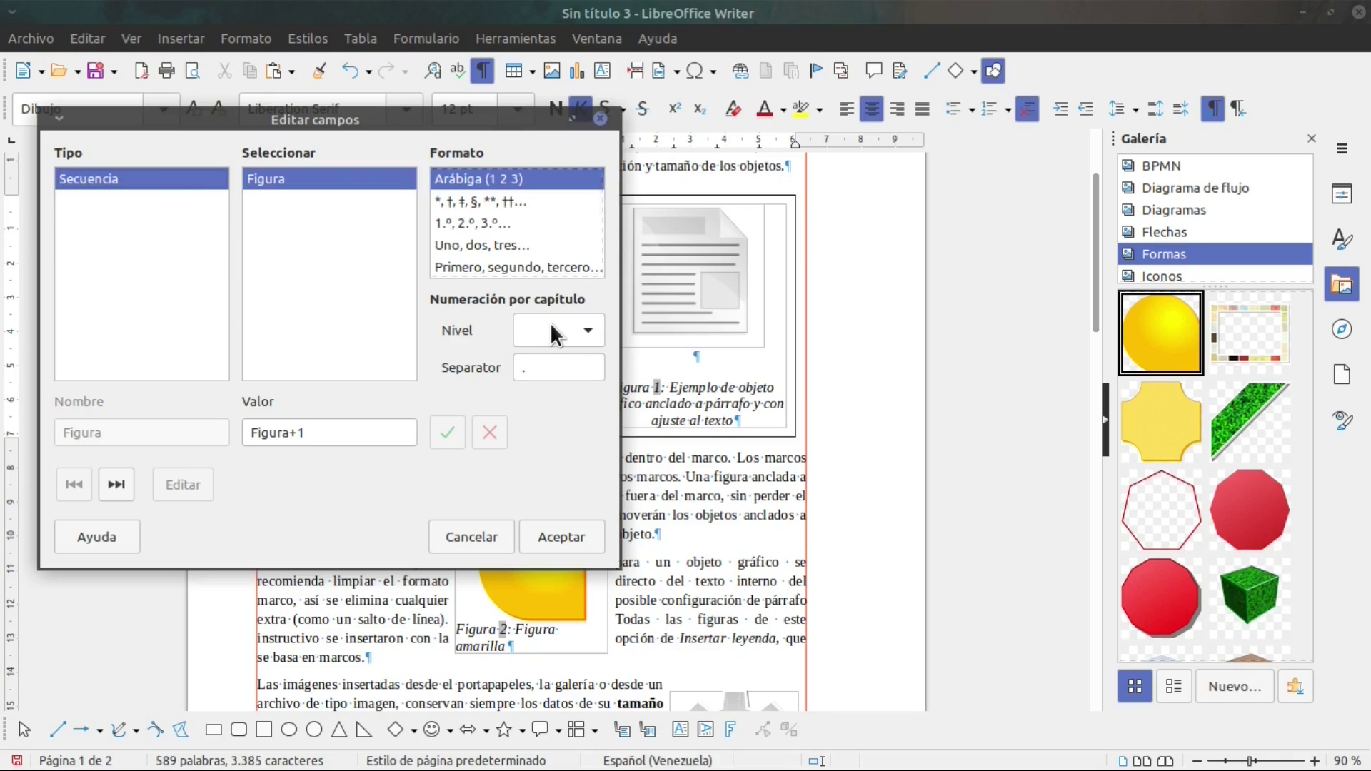
left_click(338, 433)
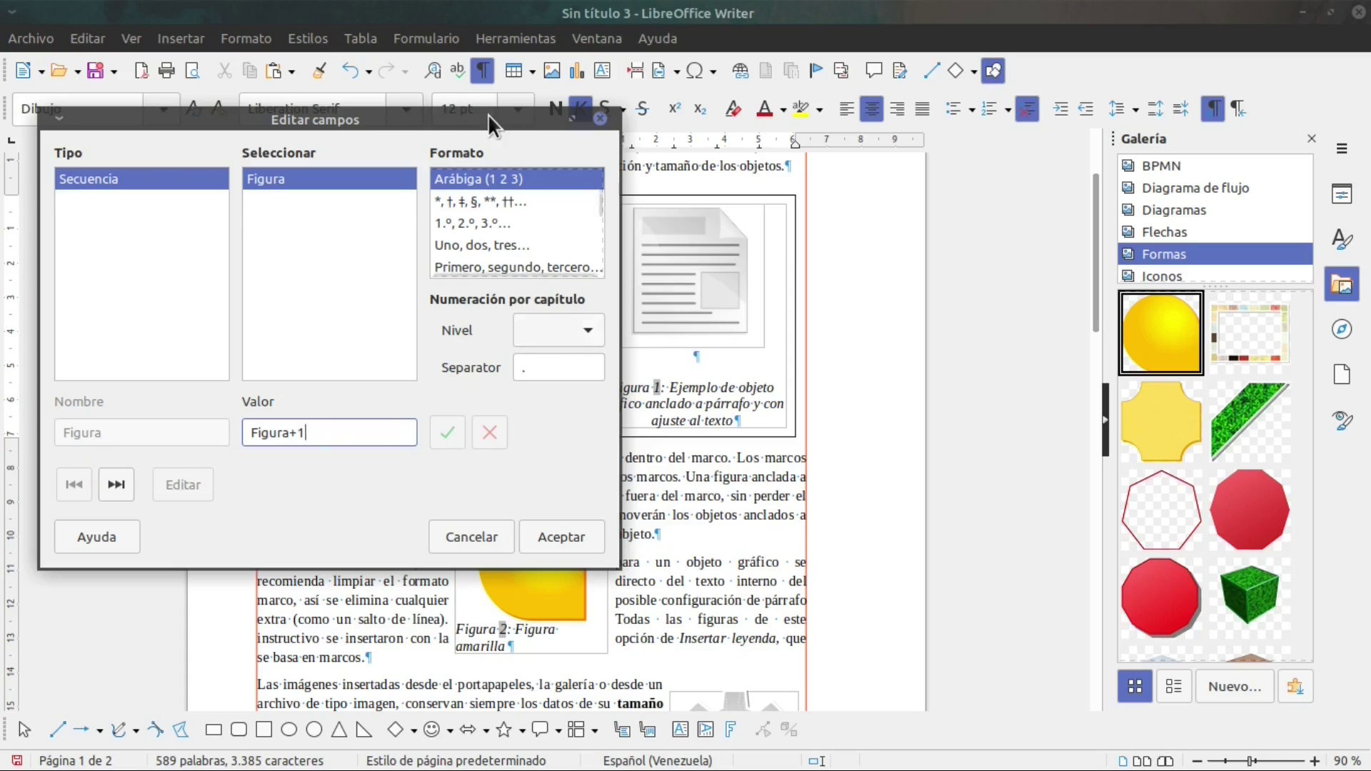
left_click_drag(487, 114, 435, 130)
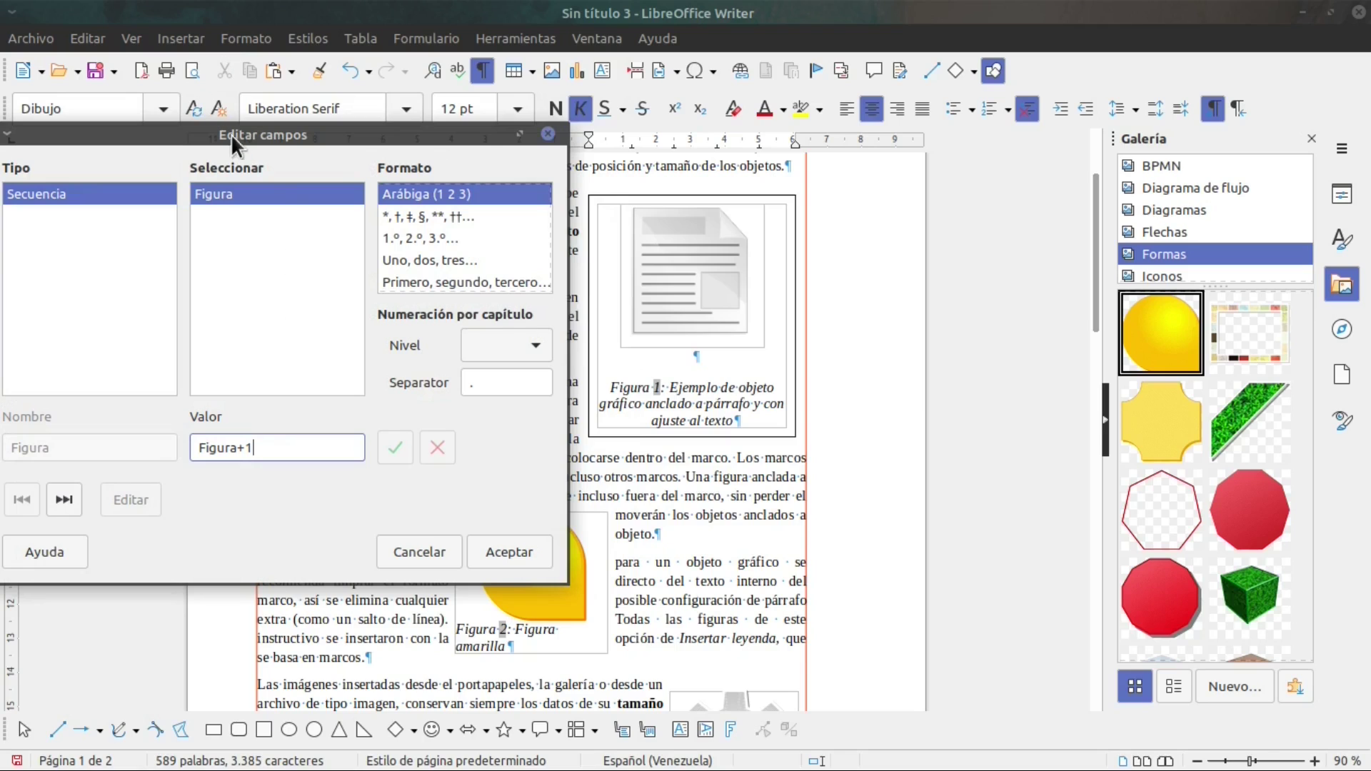
left_click_drag(240, 142, 276, 136)
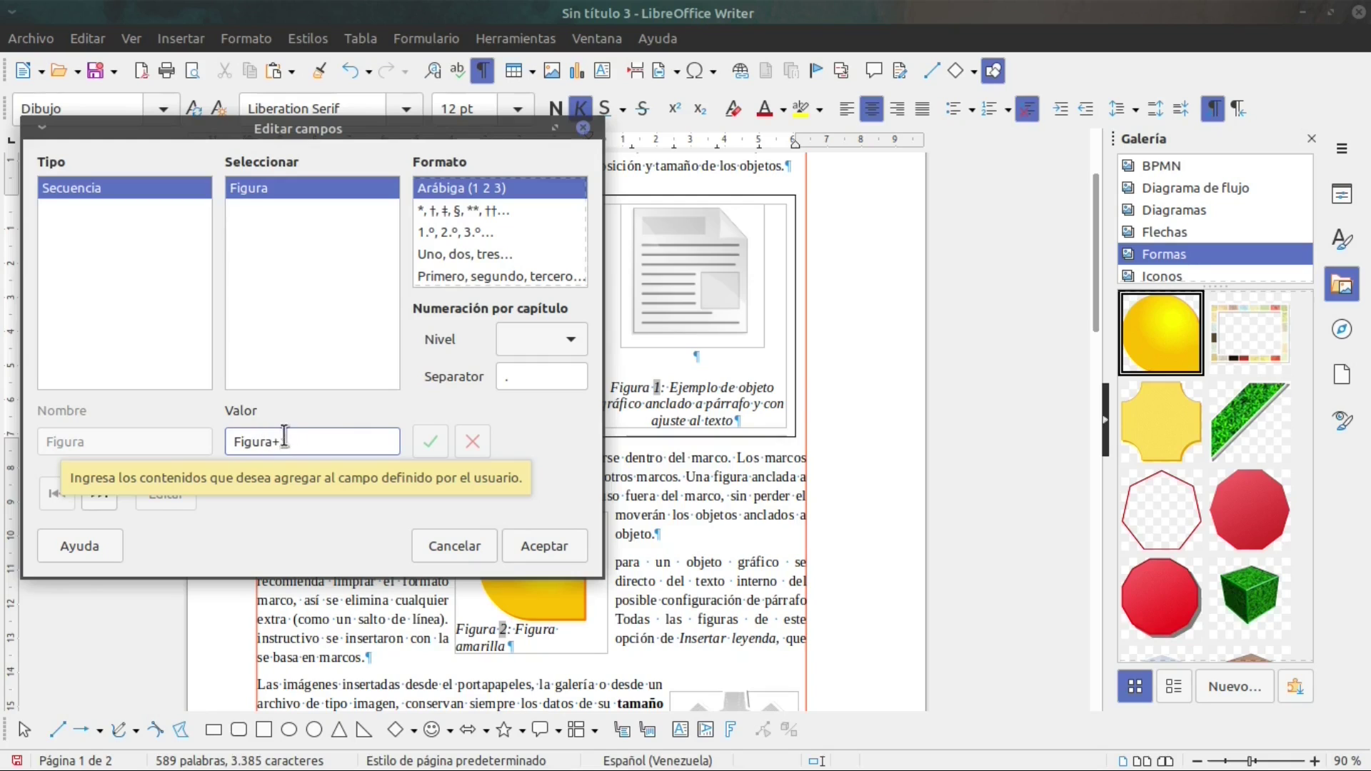
left_click(453, 544)
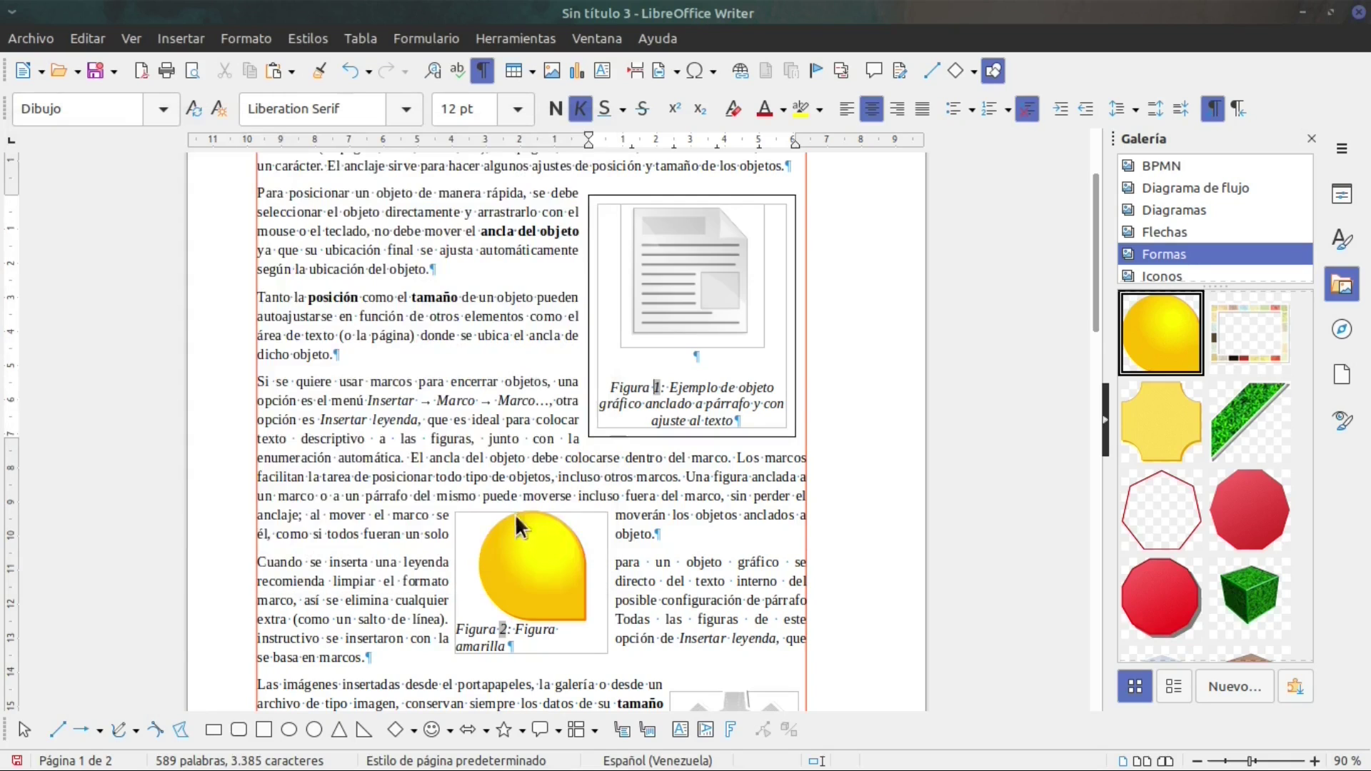
Examine the field settings of the number in the yellow figure's caption and close them without changes.
scroll(503, 535, "down", 1)
right_click(502, 587)
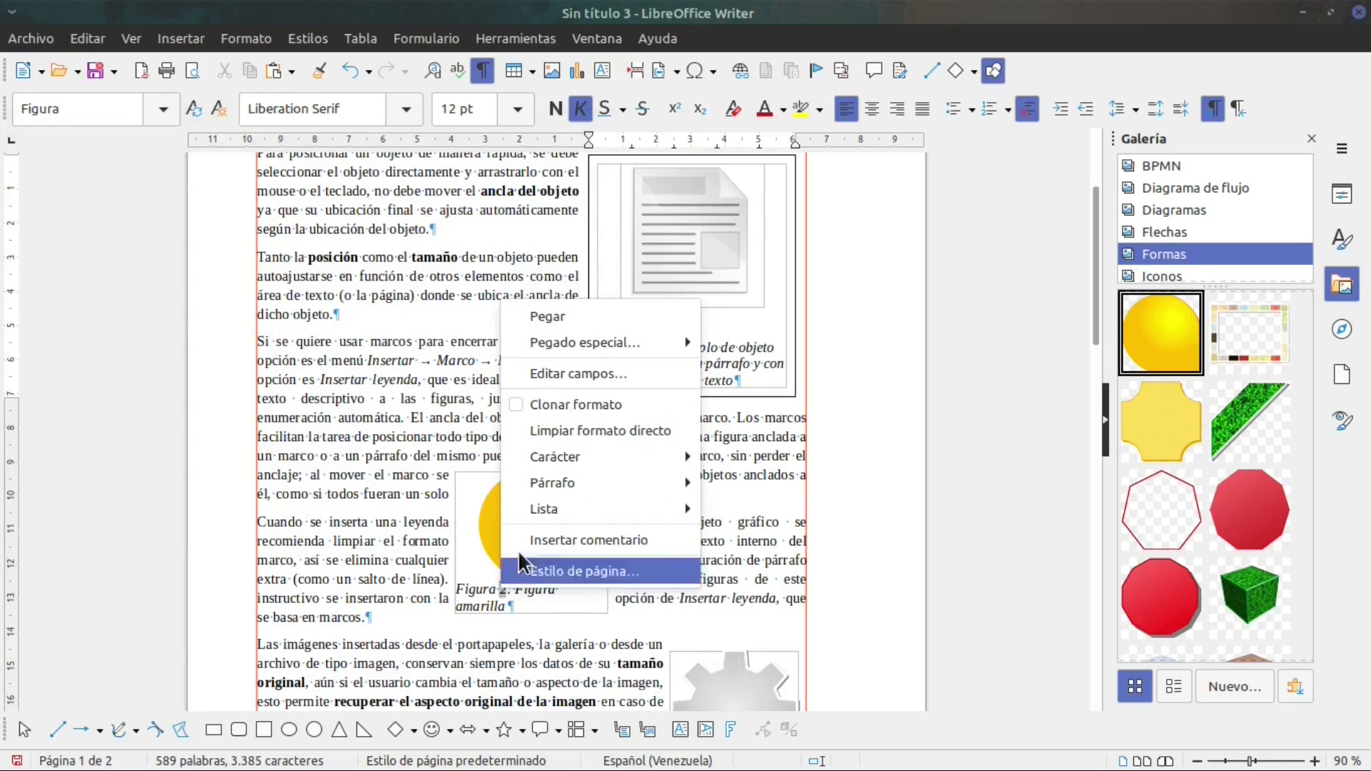
left_click(554, 373)
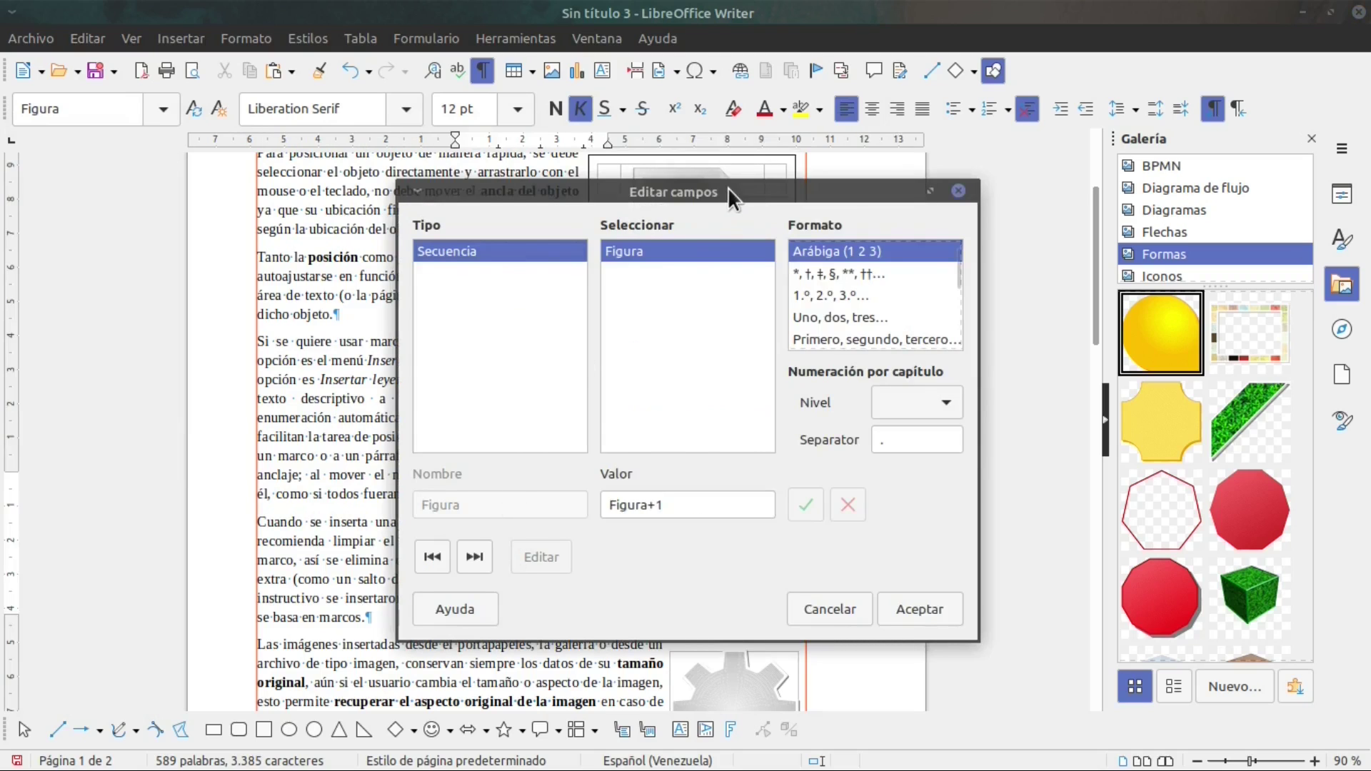
left_click_drag(727, 187, 392, 110)
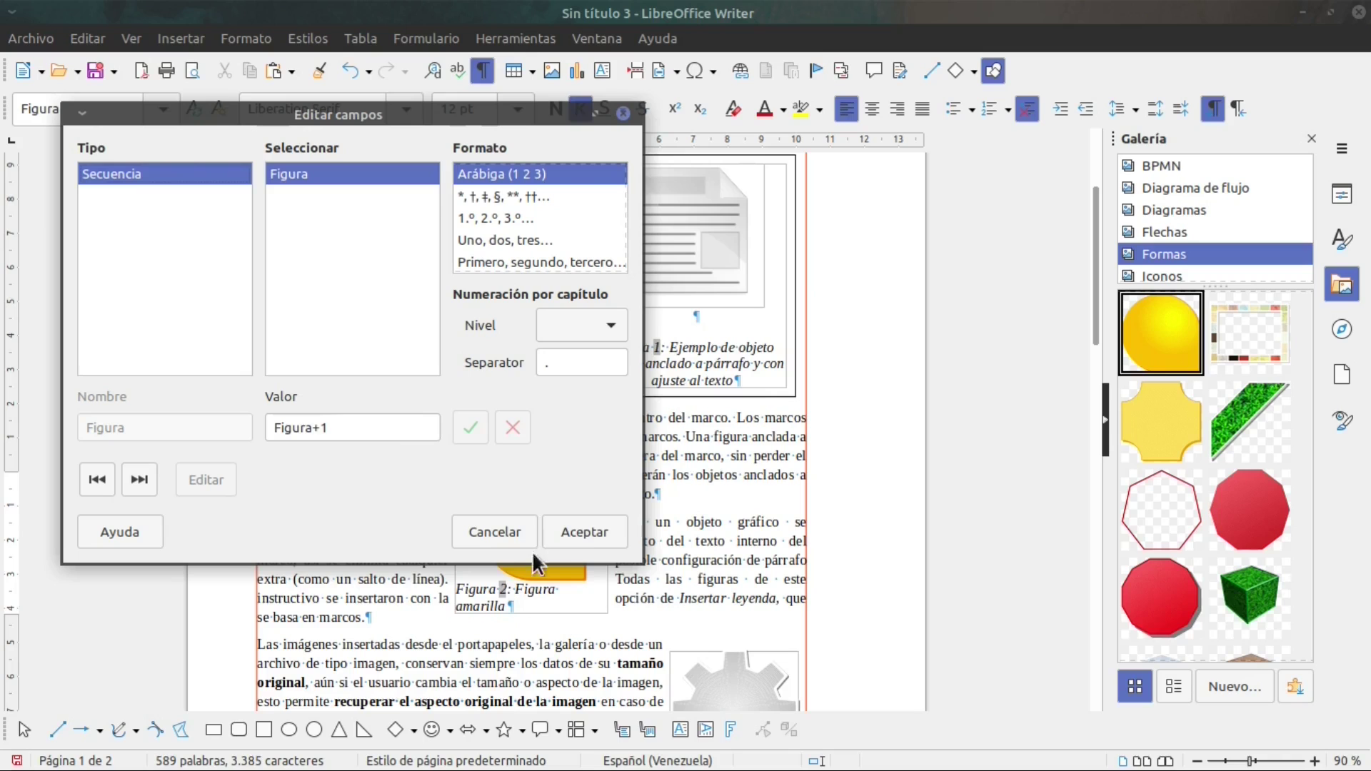
left_click(494, 532)
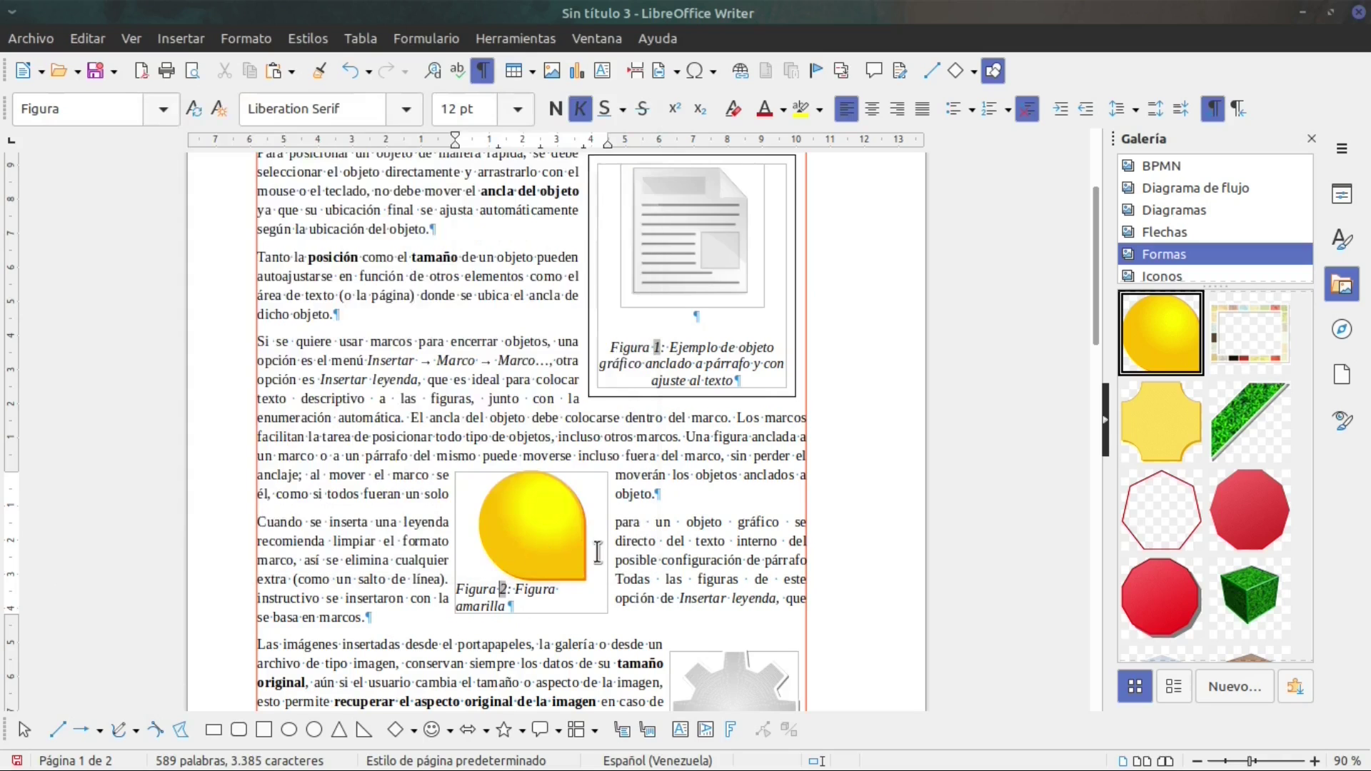
Reopen the field settings of the yellow figure's caption number to review its value formula, then cancel.
scroll(599, 550, "down", 3)
scroll(498, 512, "up", 2)
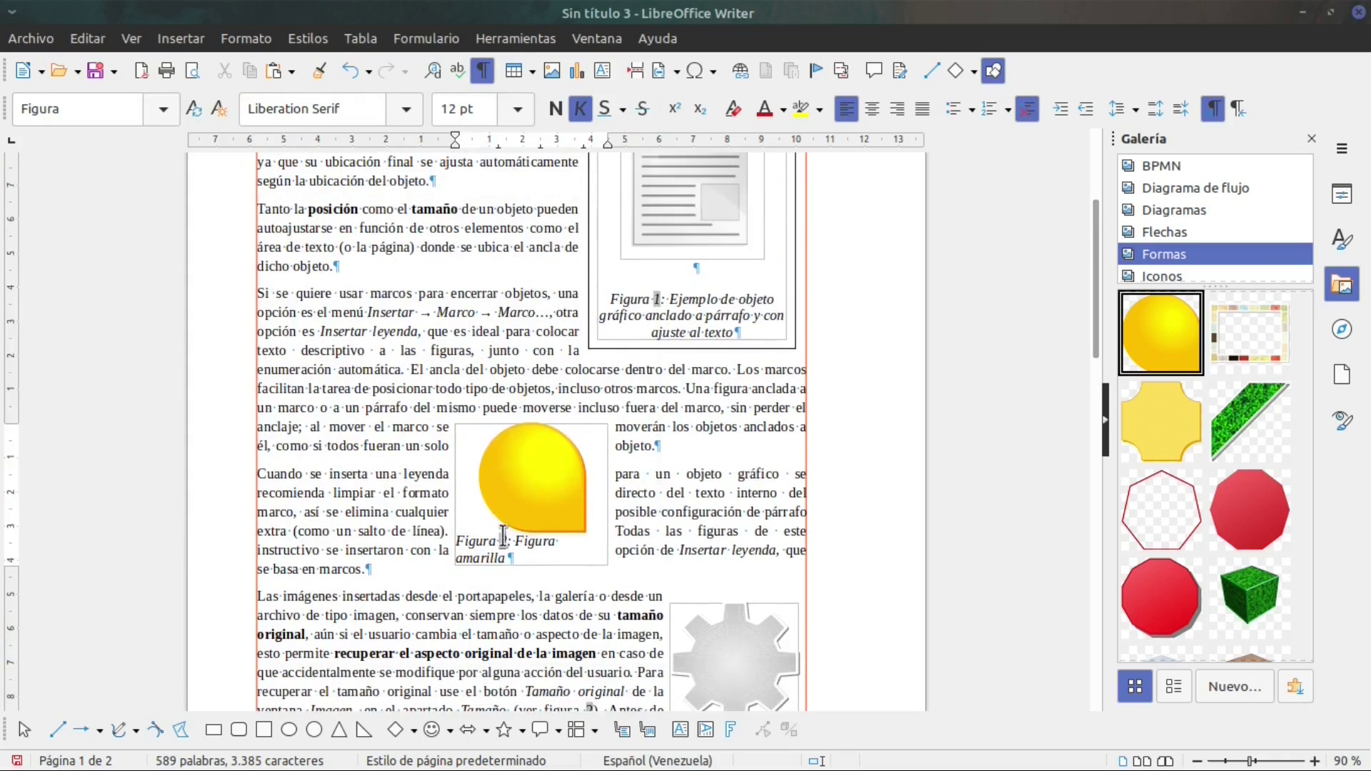
right_click(502, 536)
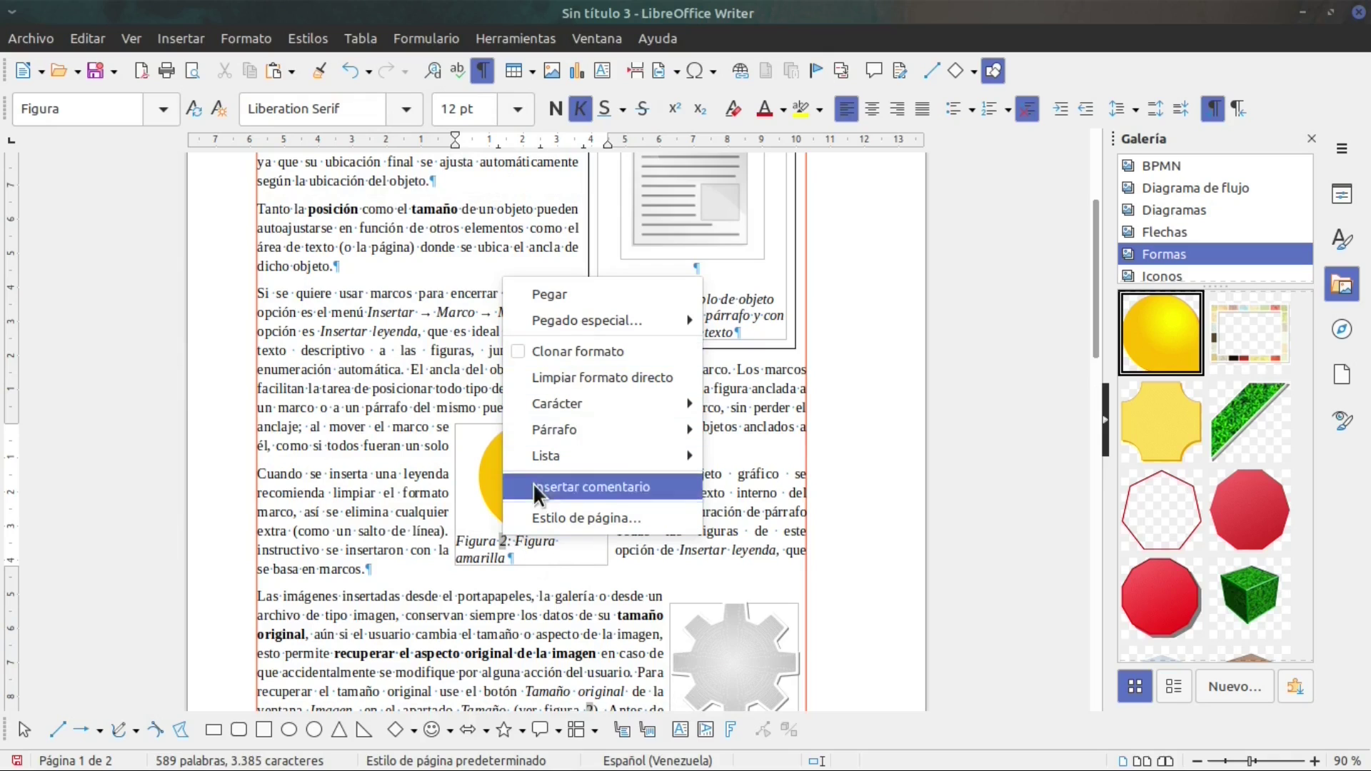
left_click(466, 506)
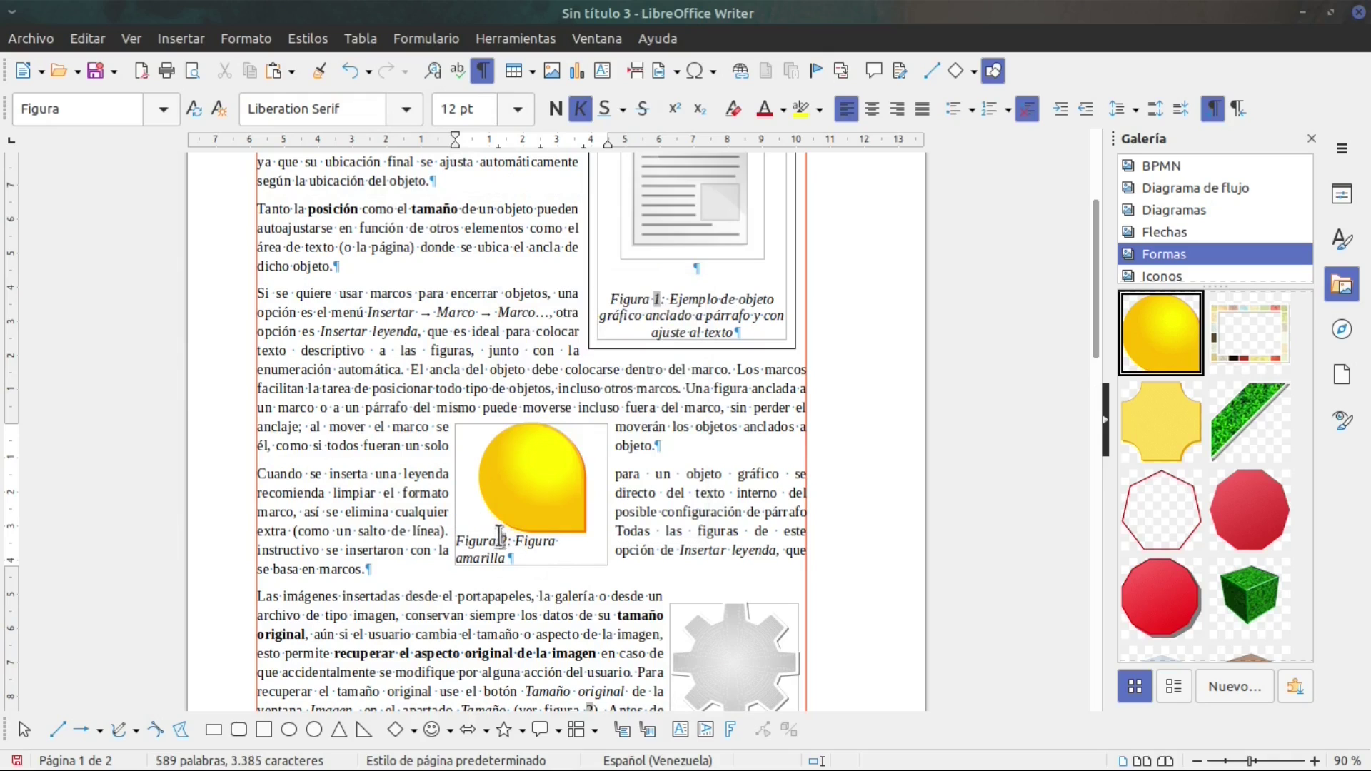
right_click(502, 534)
left_click(547, 316)
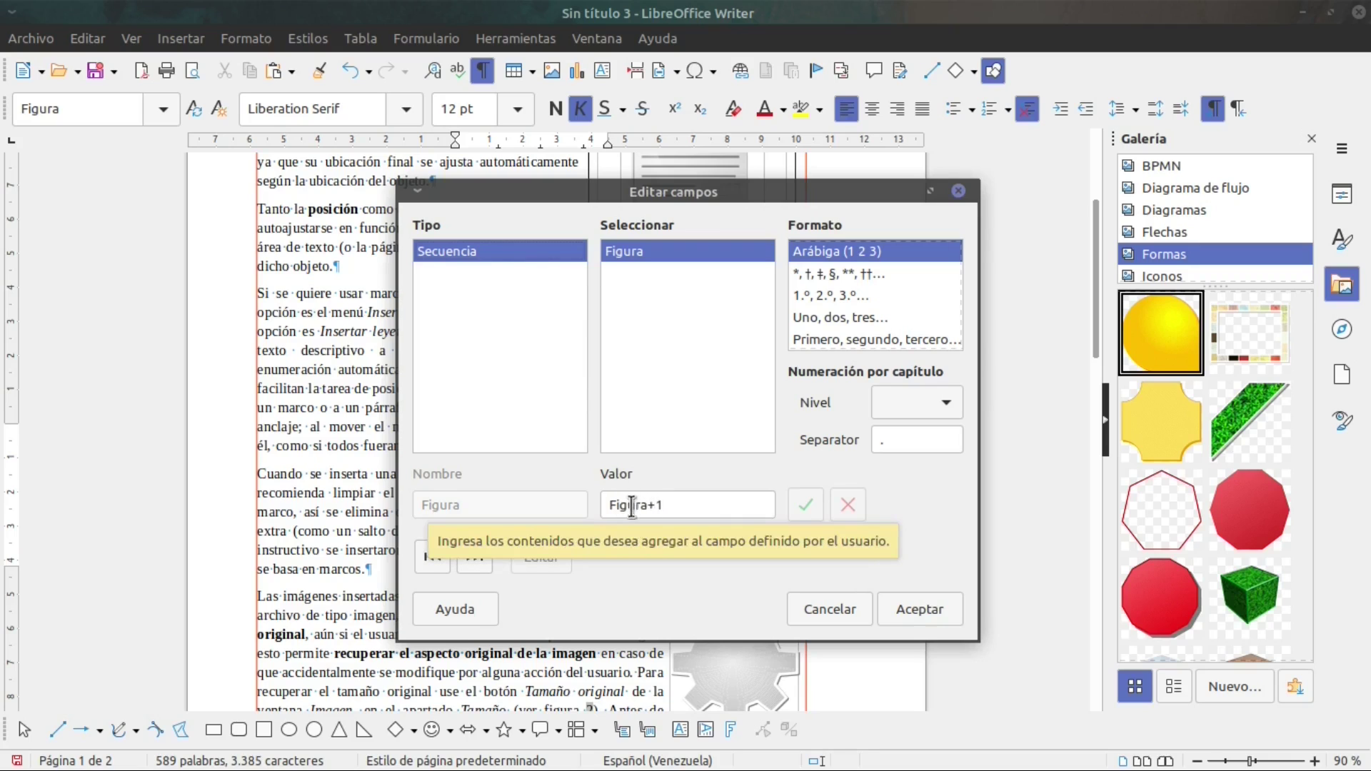
left_click(831, 612)
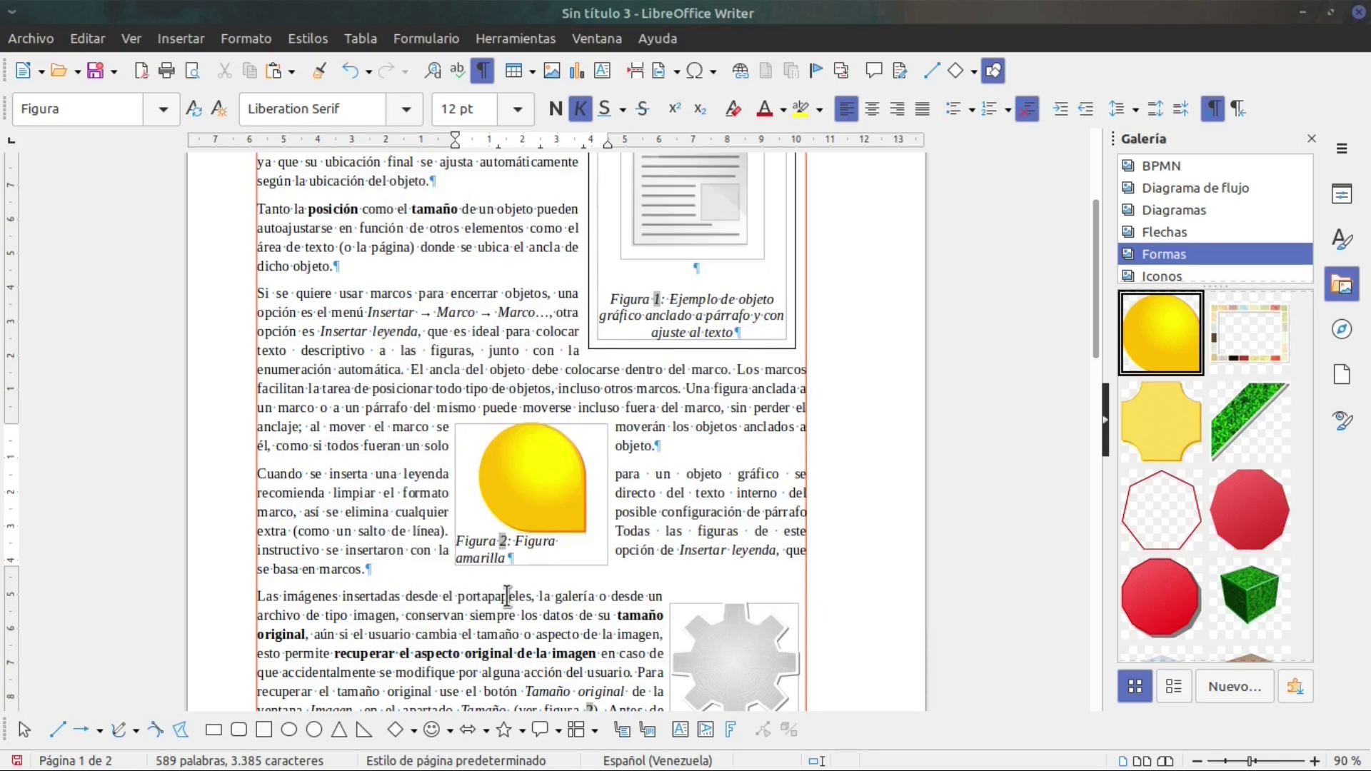
Move the yellow frame up into the first paragraph, at about 2.40 / 0.82 cm, and check the caption numbers throughout the page.
left_click(508, 597)
scroll(508, 537, "up", 1)
scroll(509, 536, "up", 3)
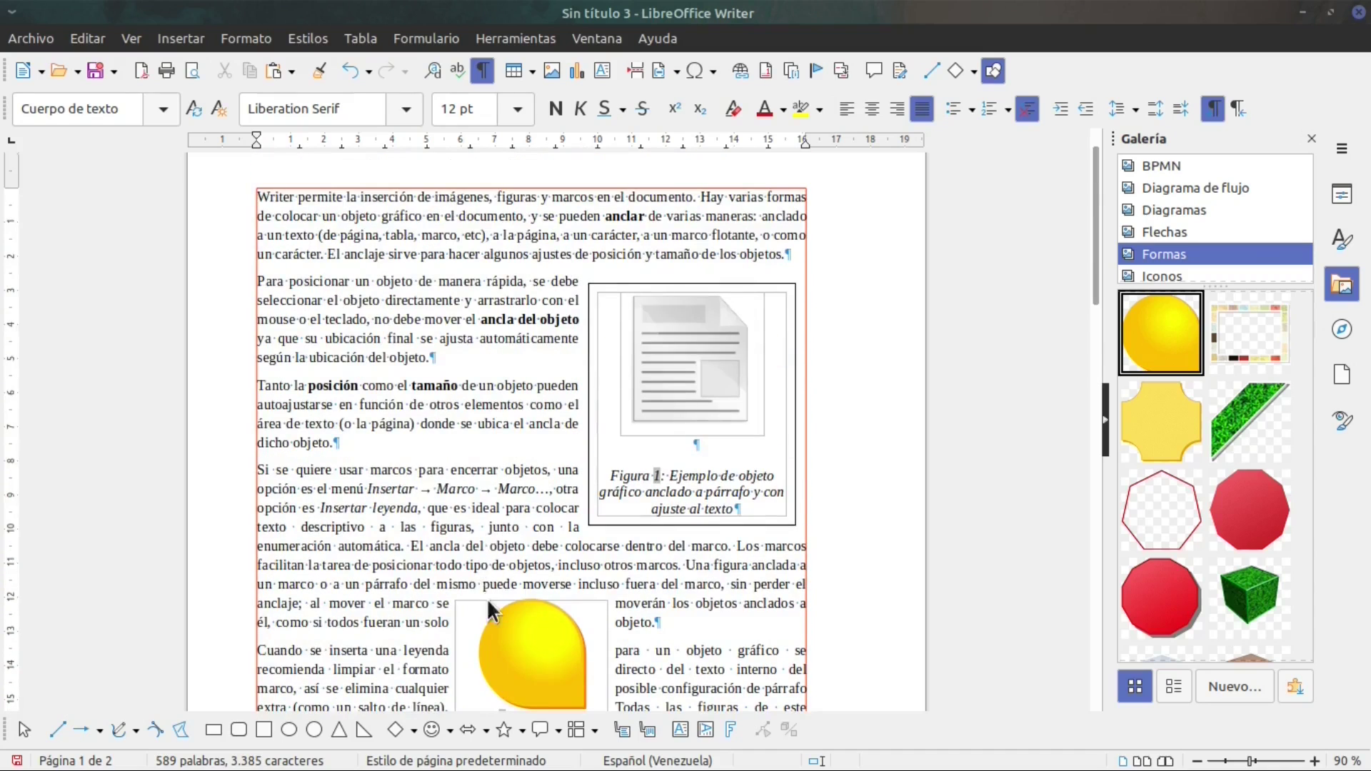
left_click_drag(505, 603, 389, 228)
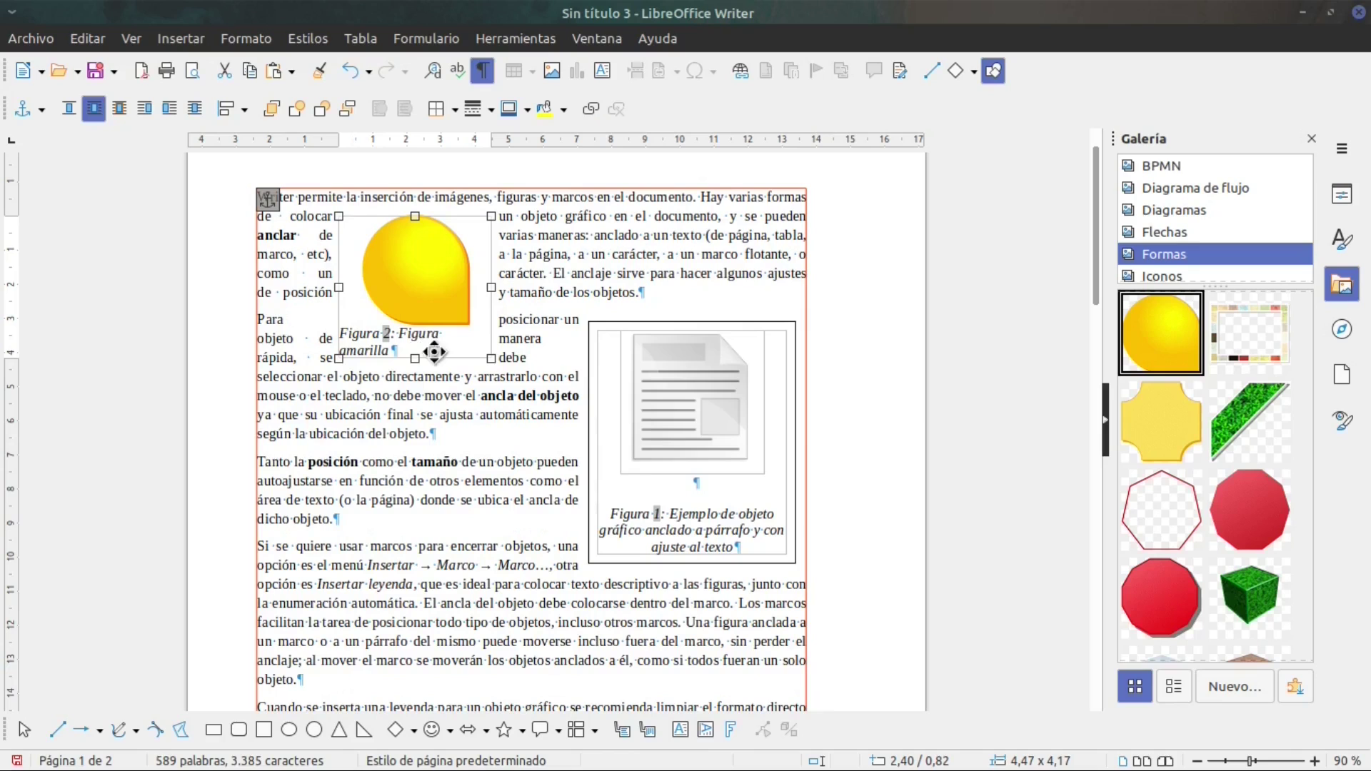
scroll(623, 504, "down", 7)
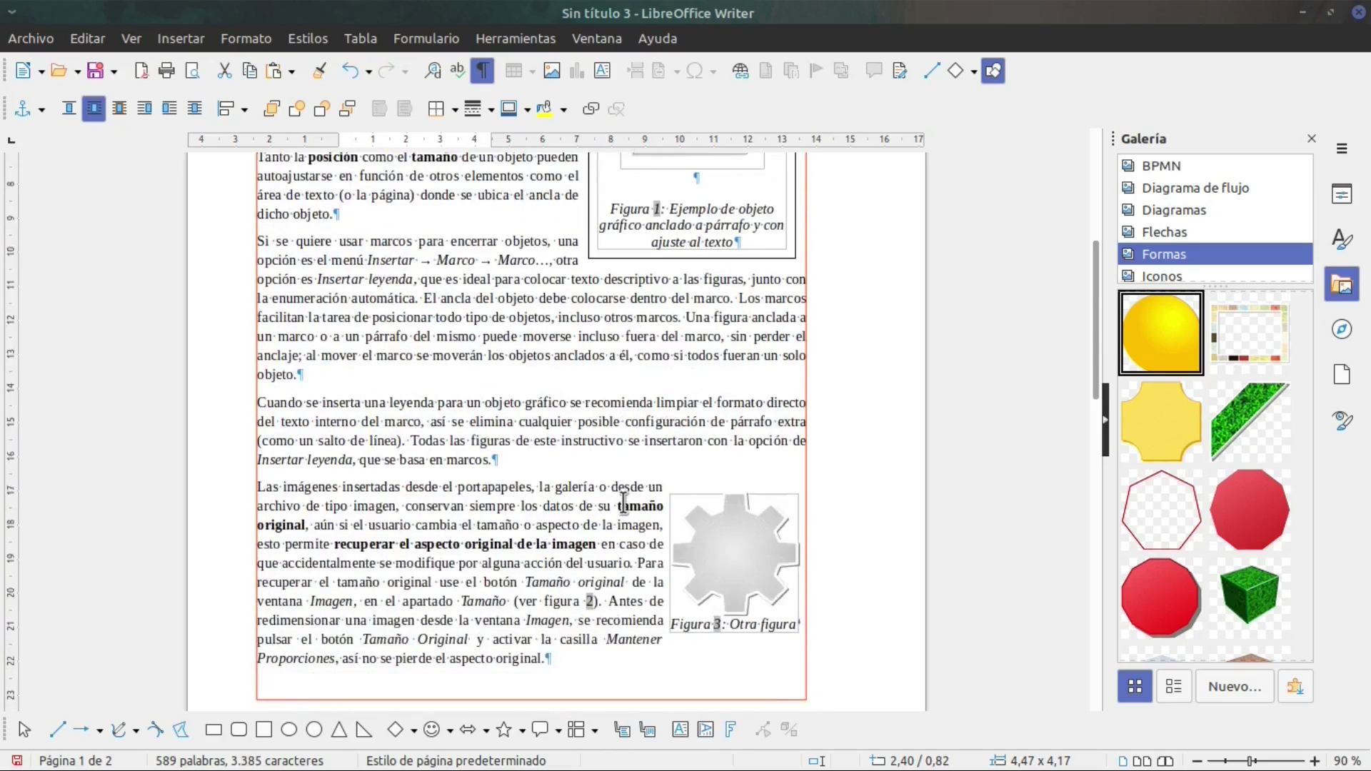
scroll(665, 583, "up", 5)
scroll(666, 585, "up", 3)
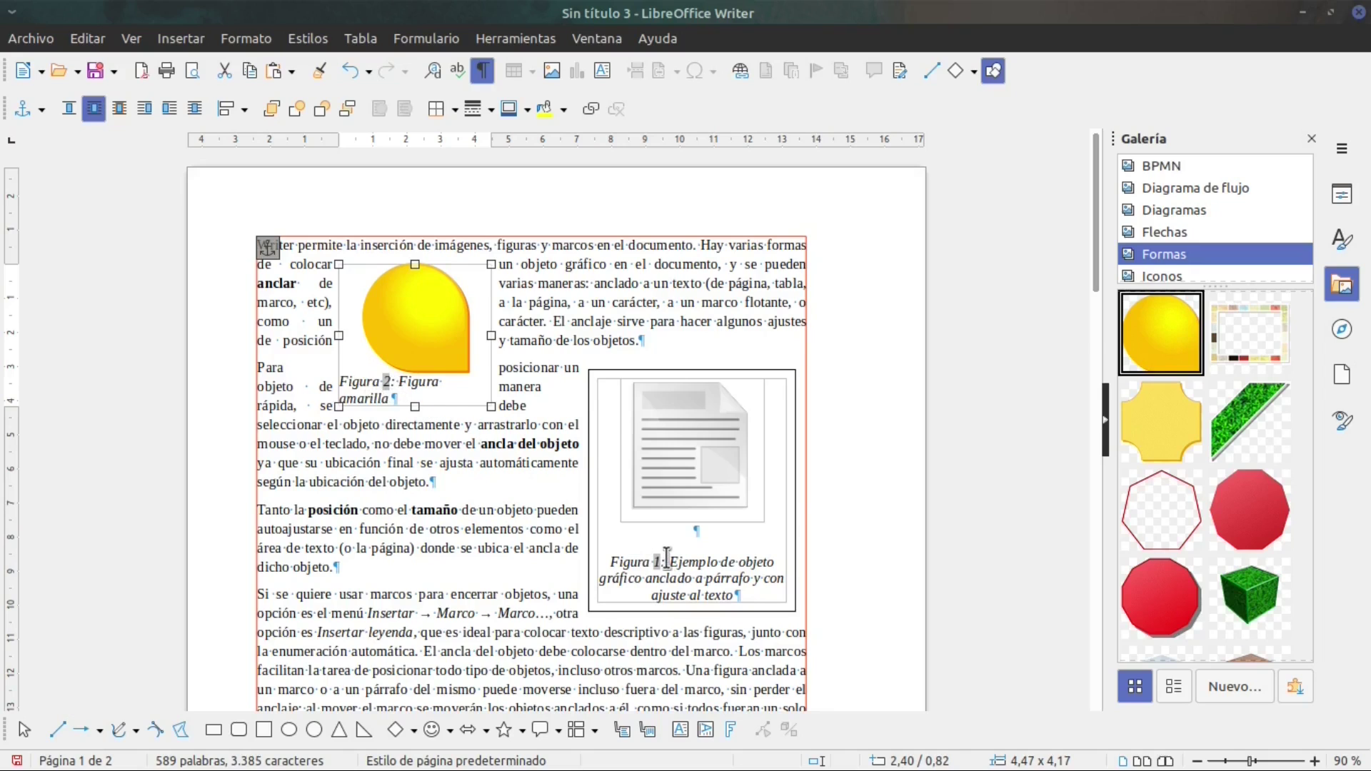
scroll(668, 564, "down", 5)
scroll(651, 421, "down", 5)
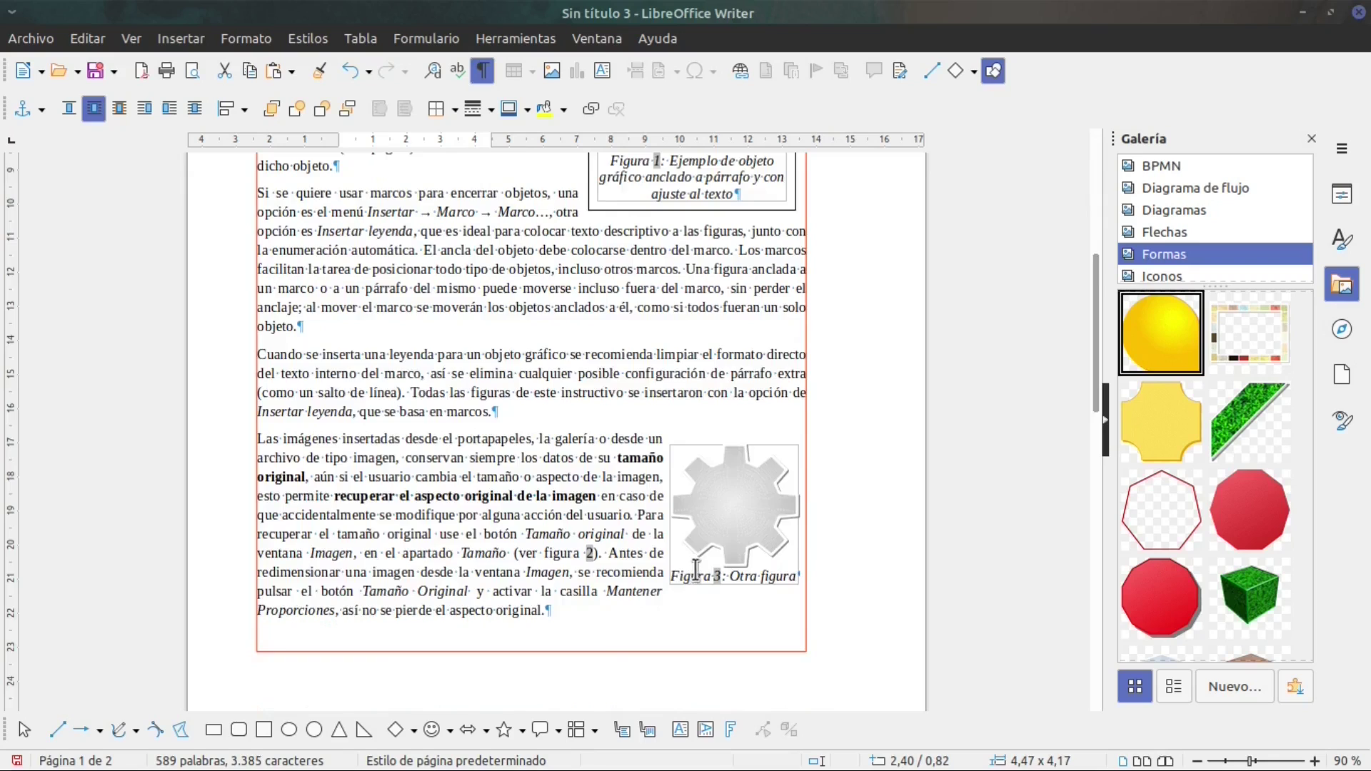
Update everything in the document so the captions renumber by position, and review the figure numbers.
scroll(672, 580, "up", 10)
left_click(550, 42)
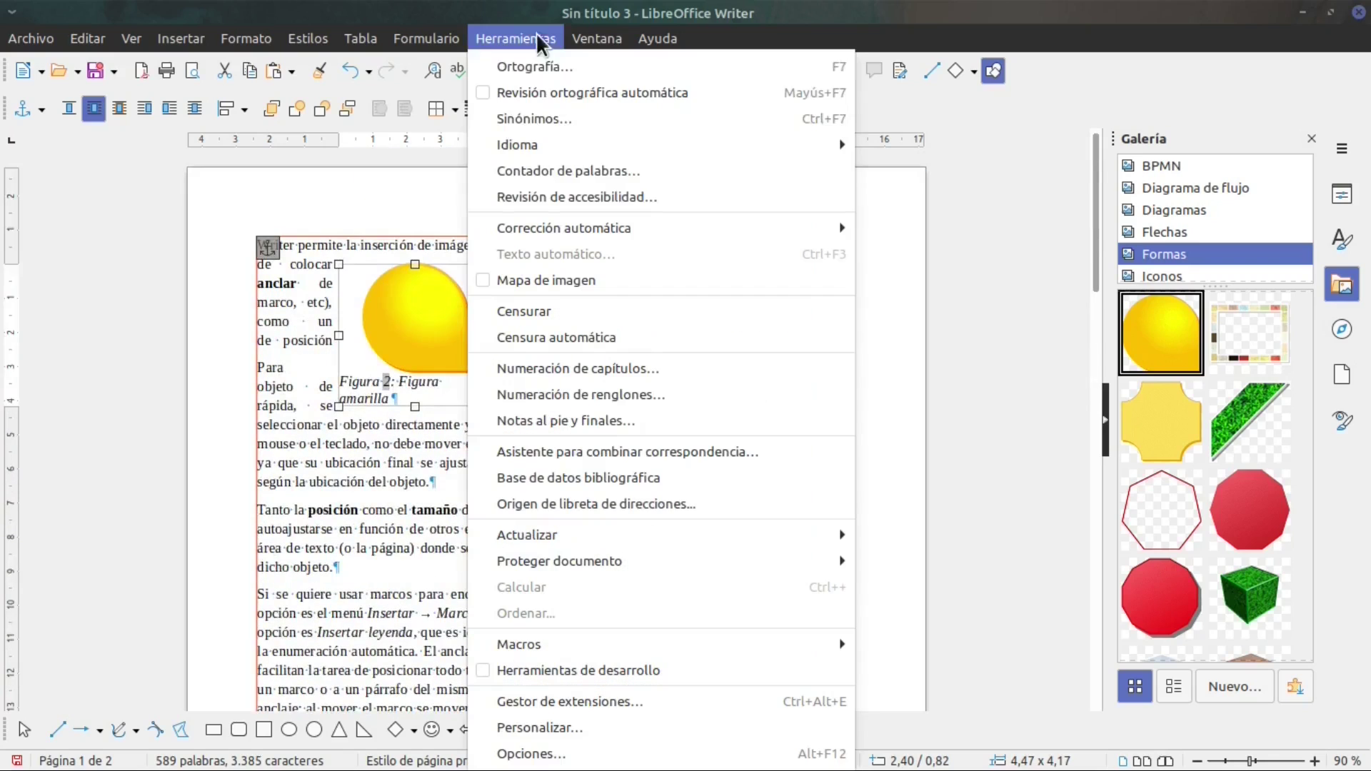
mouse_move(661, 527)
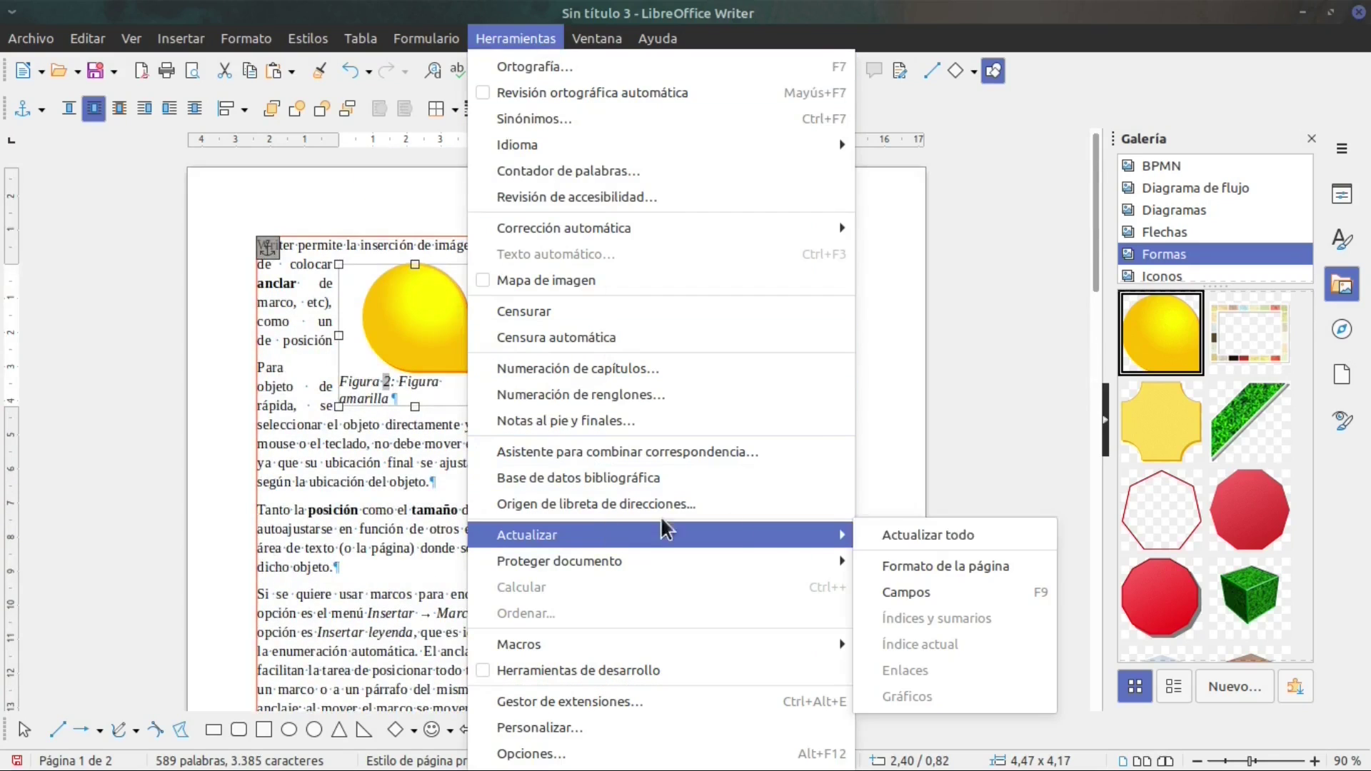
left_click(926, 536)
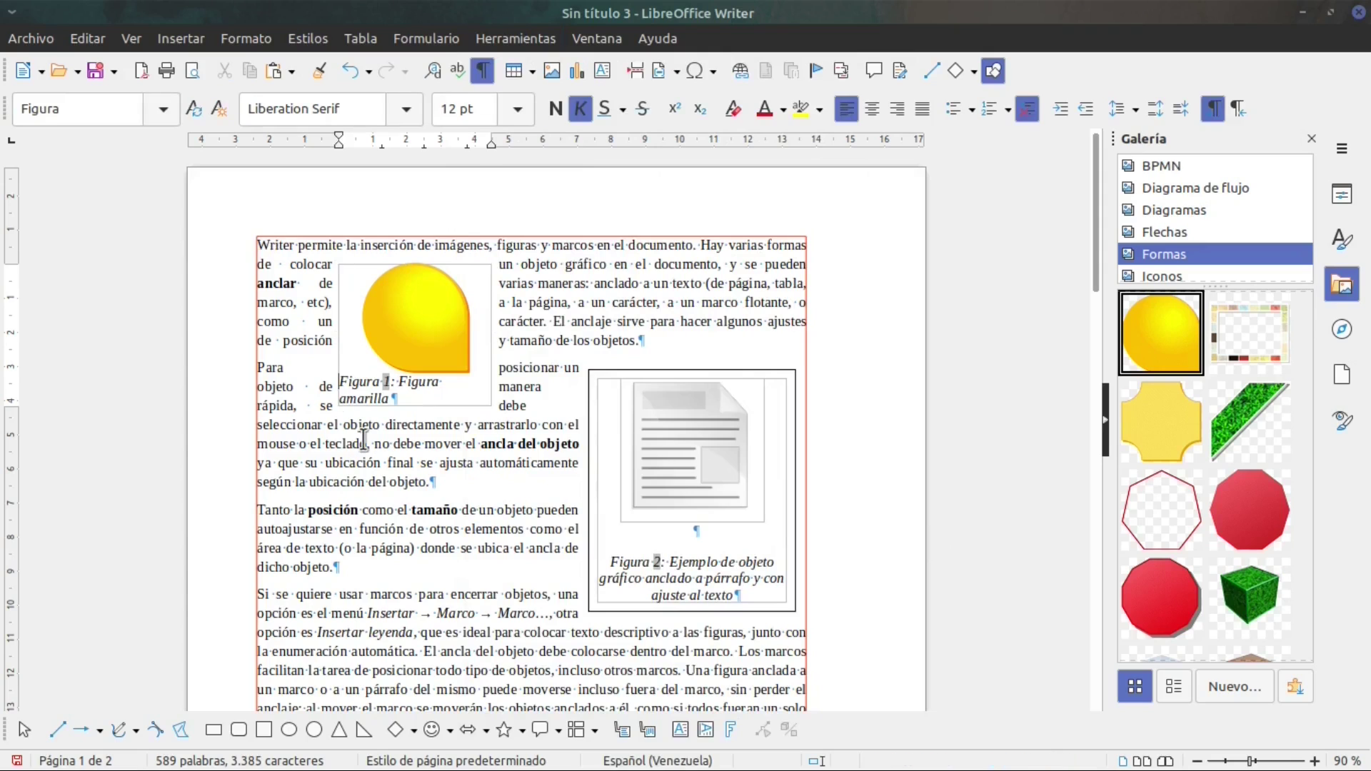
scroll(554, 508, "down", 10)
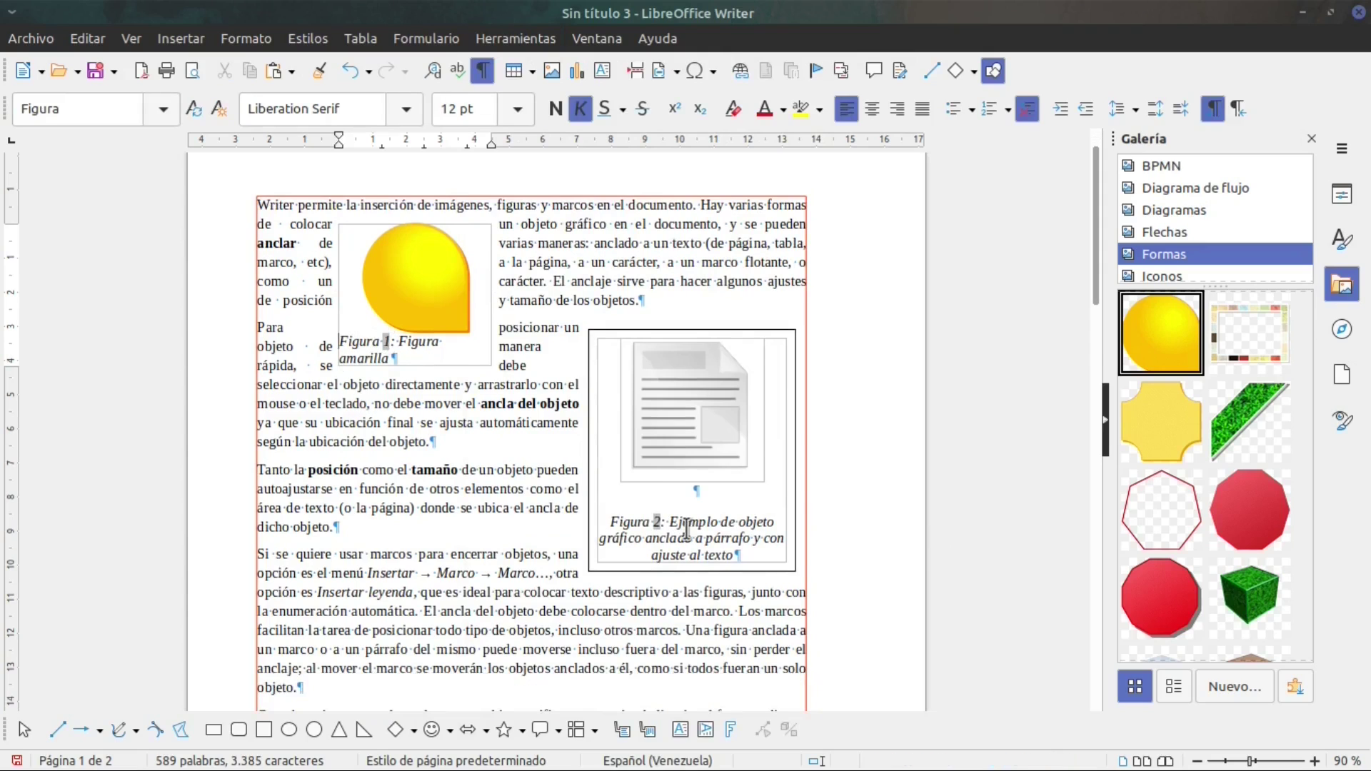
scroll(693, 585, "up", 10)
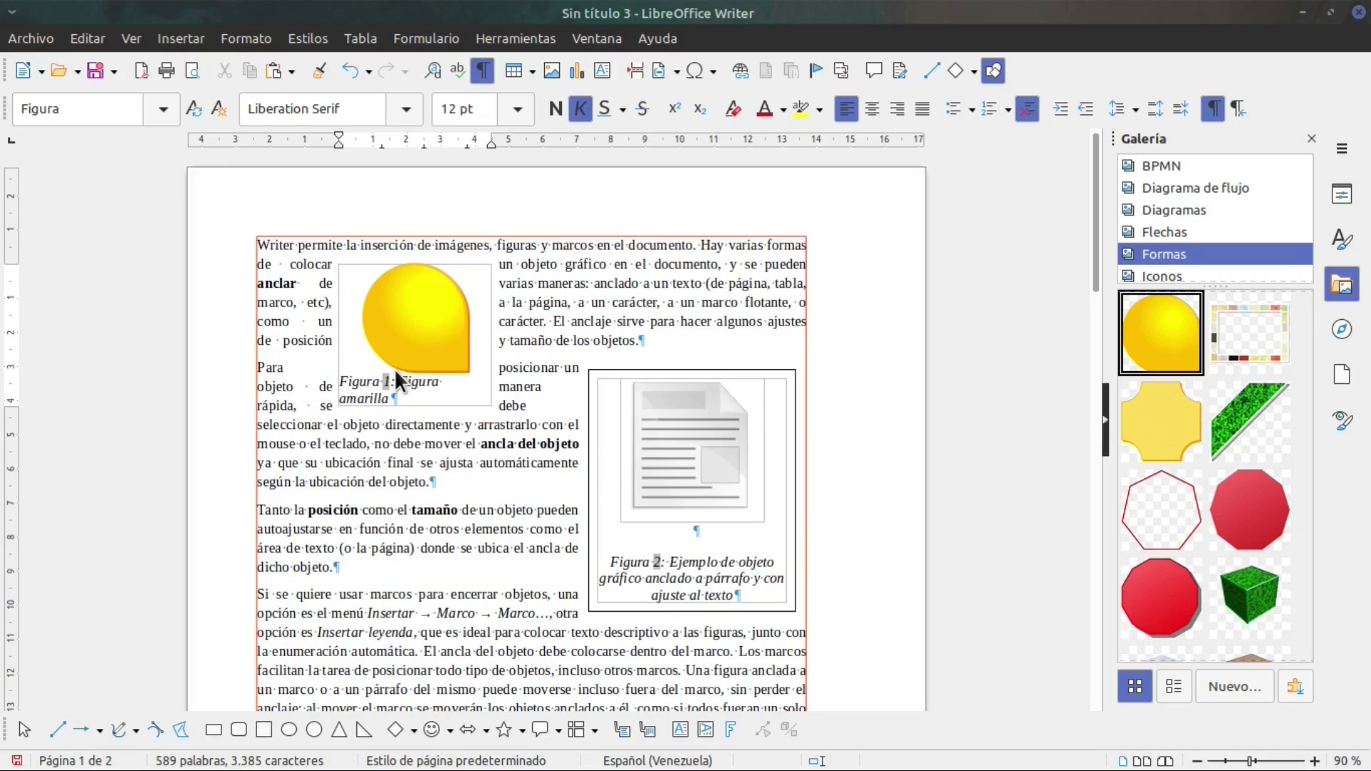
scroll(394, 369, "down", 3)
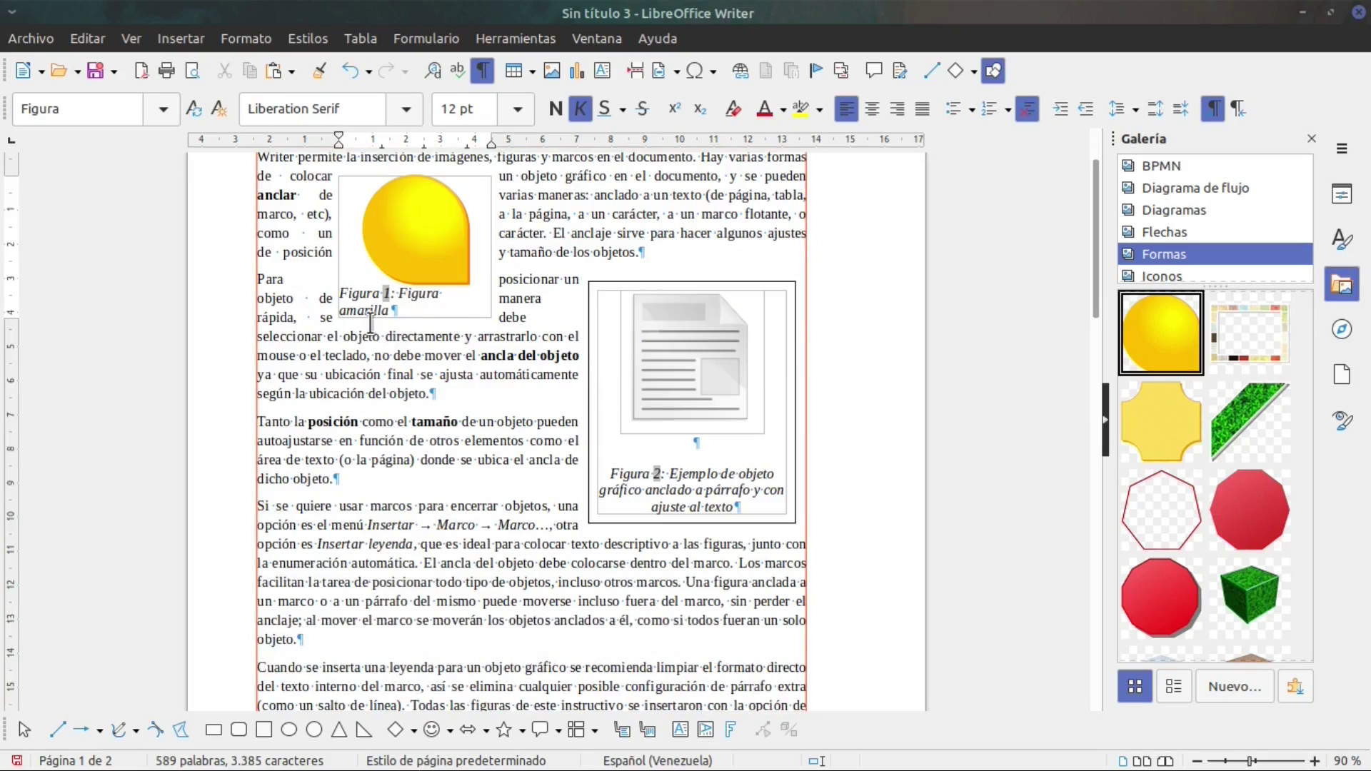
scroll(374, 313, "up", 3)
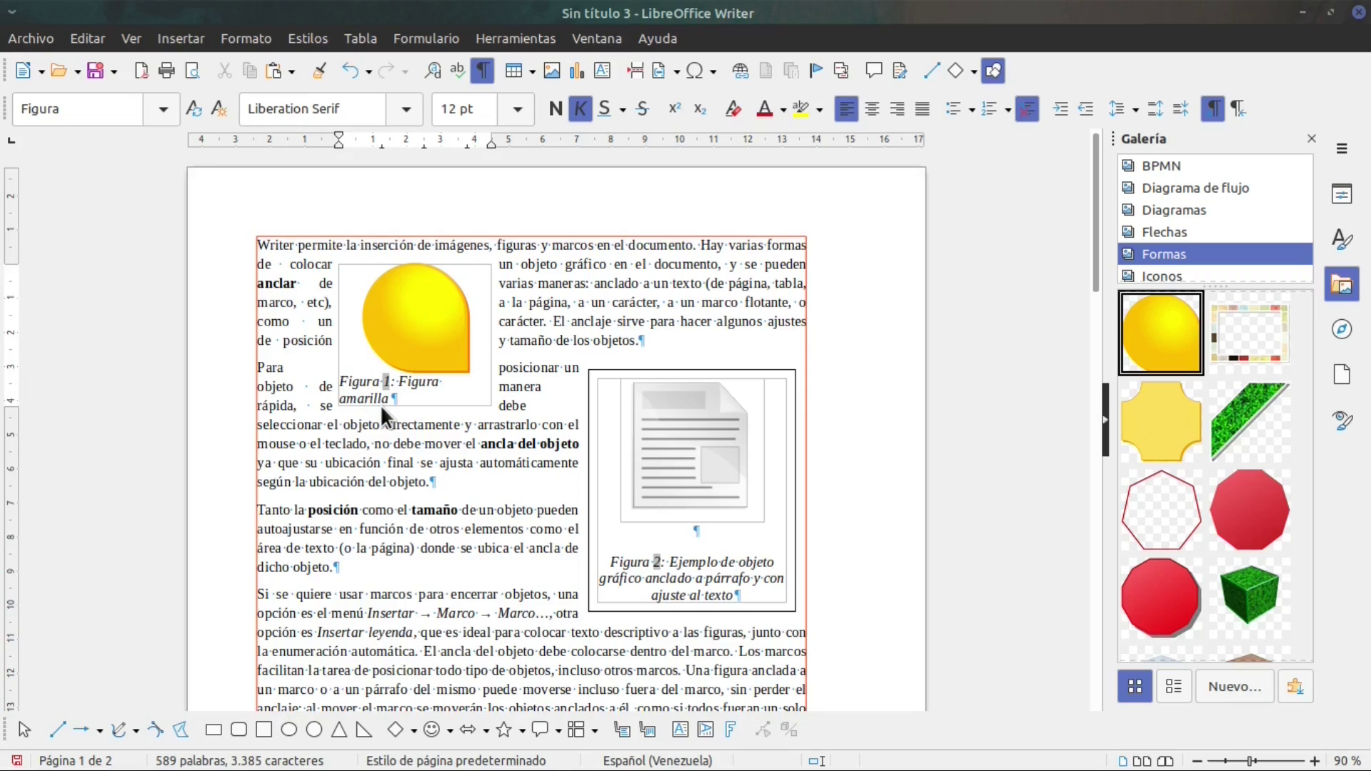